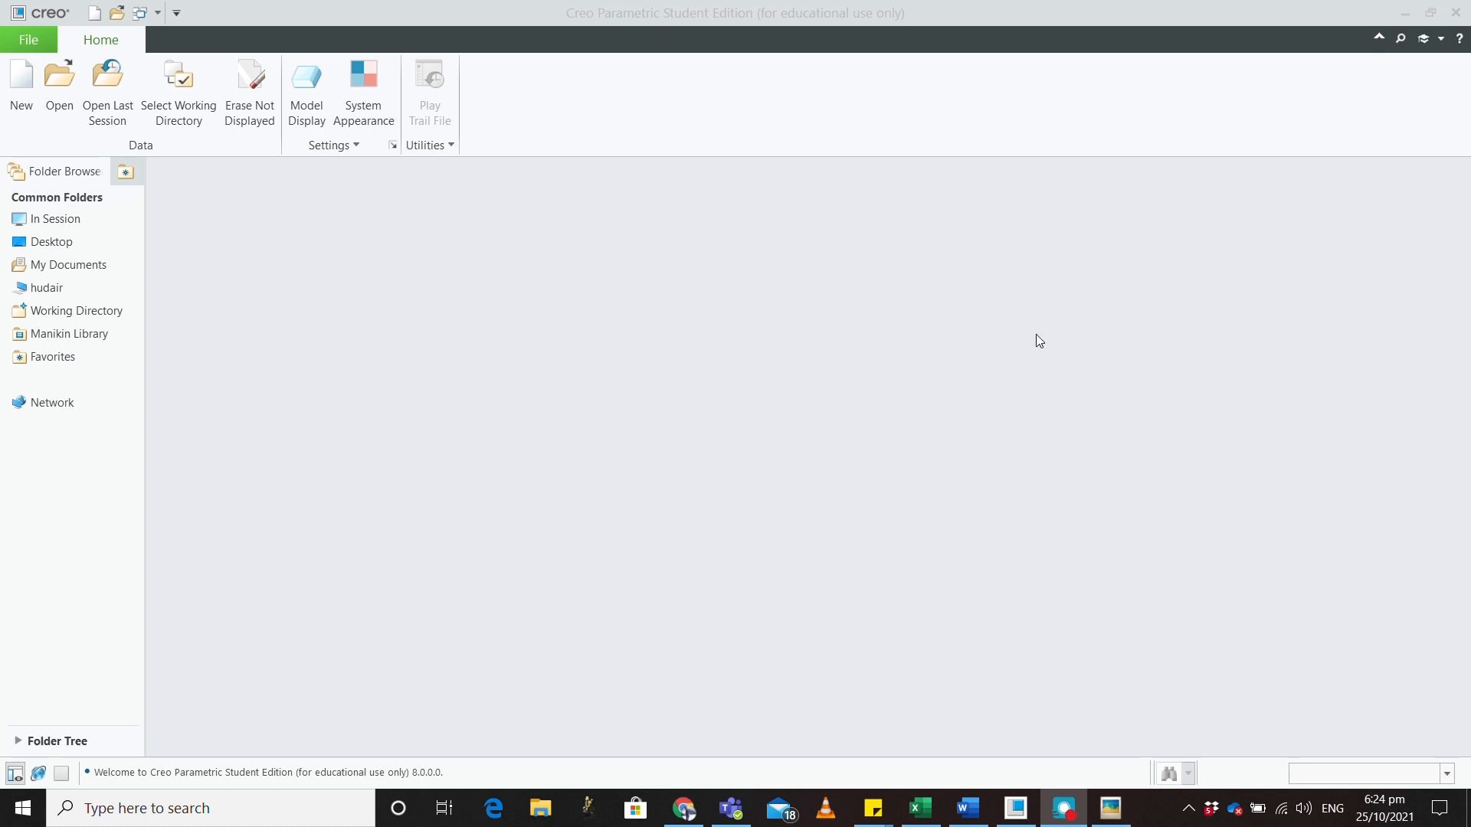
Set the working directory to the creo 1st year folder
click(182, 100)
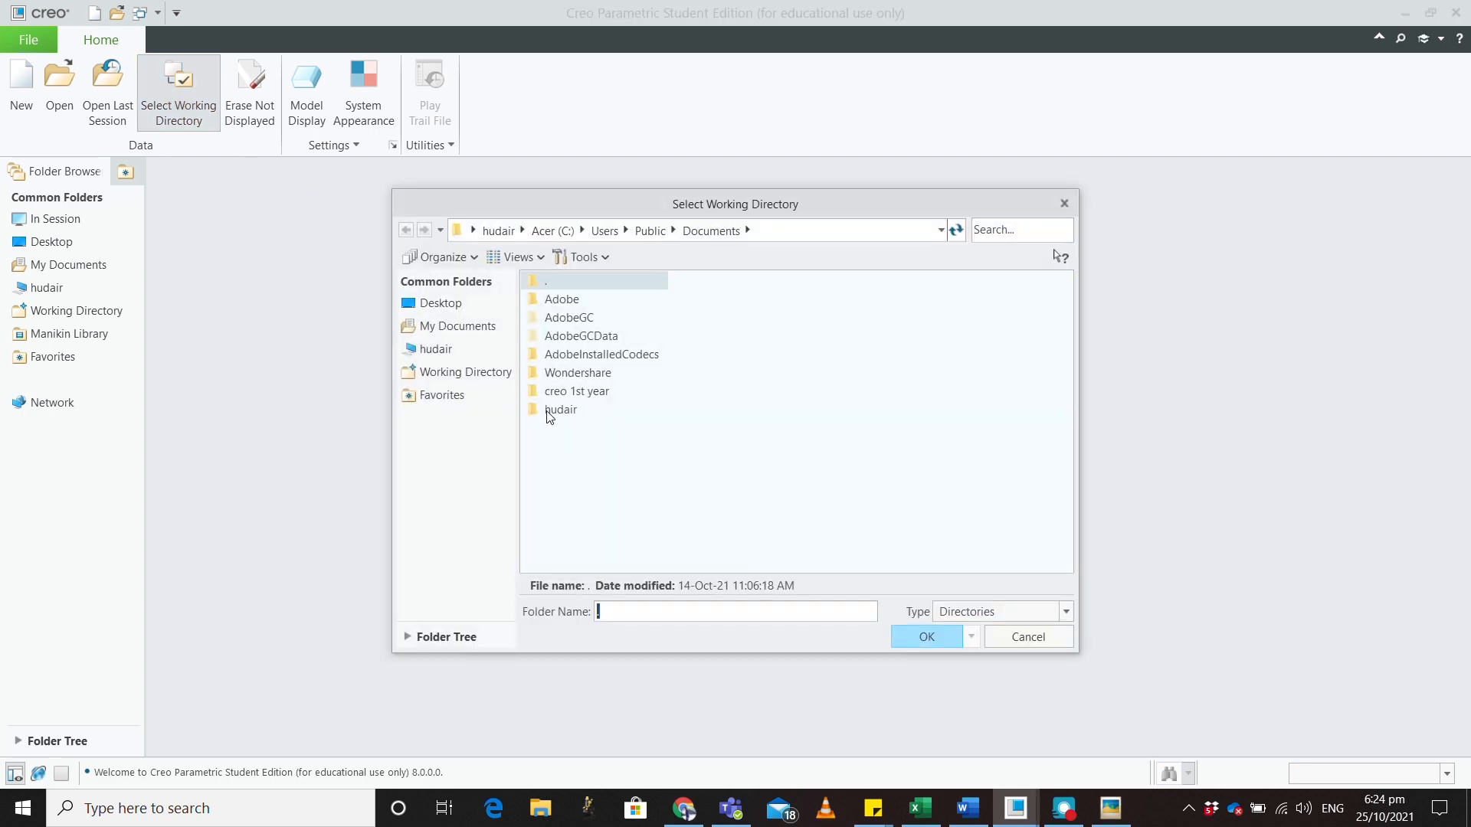
double_click(575, 391)
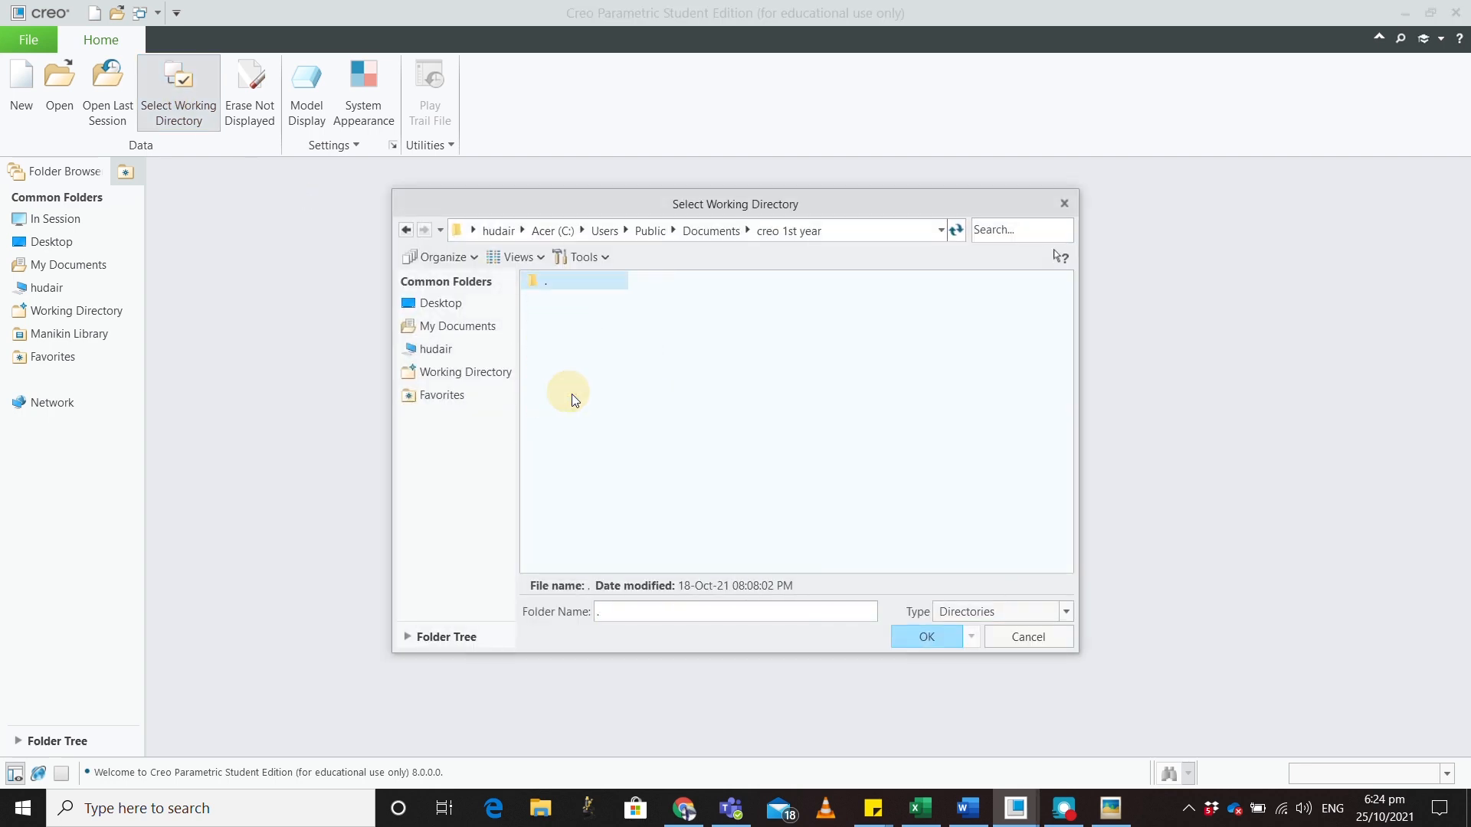
click(927, 637)
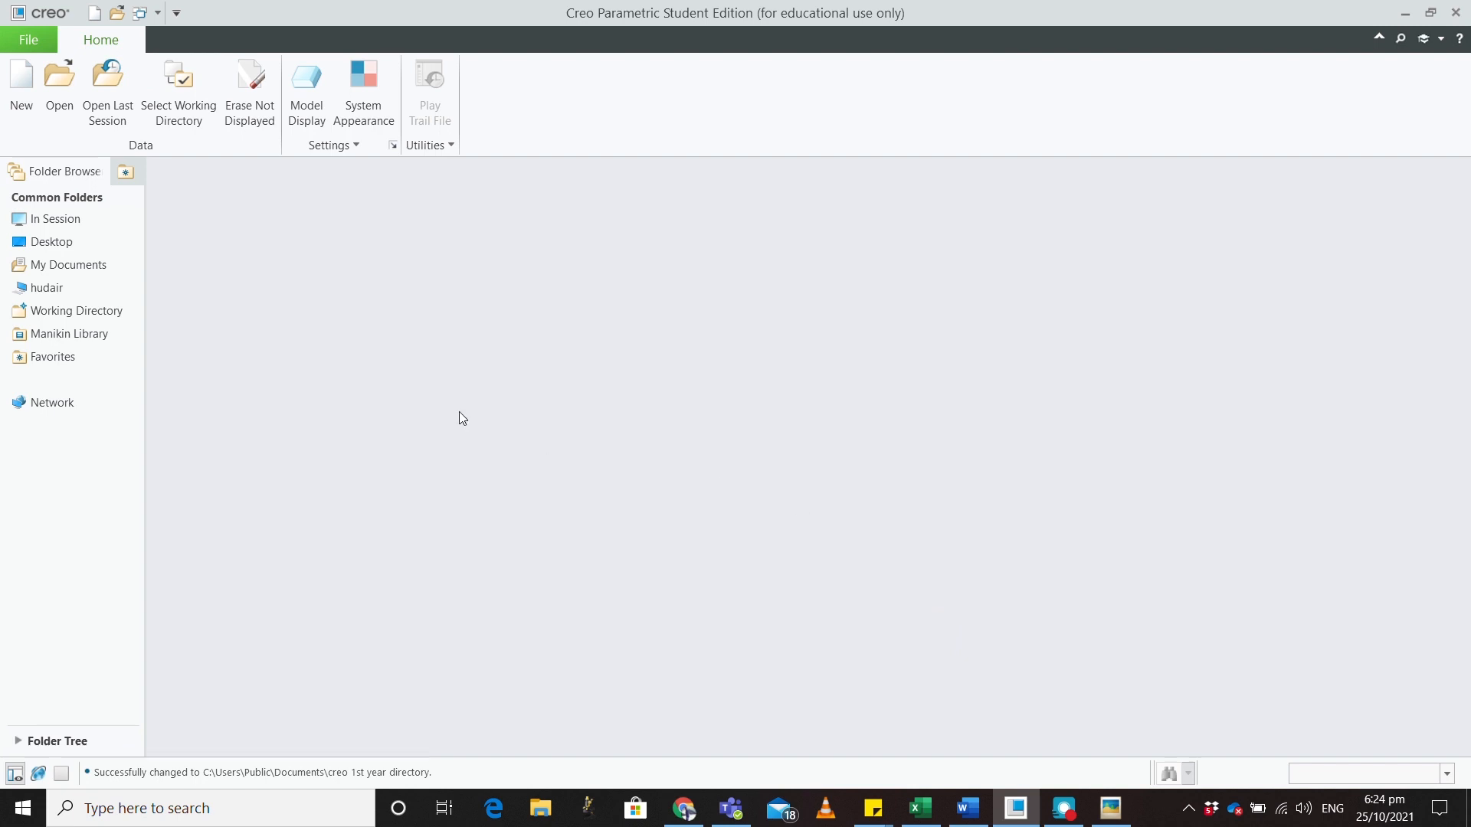
Start a new solid part named bracket with the default template turned off
click(23, 92)
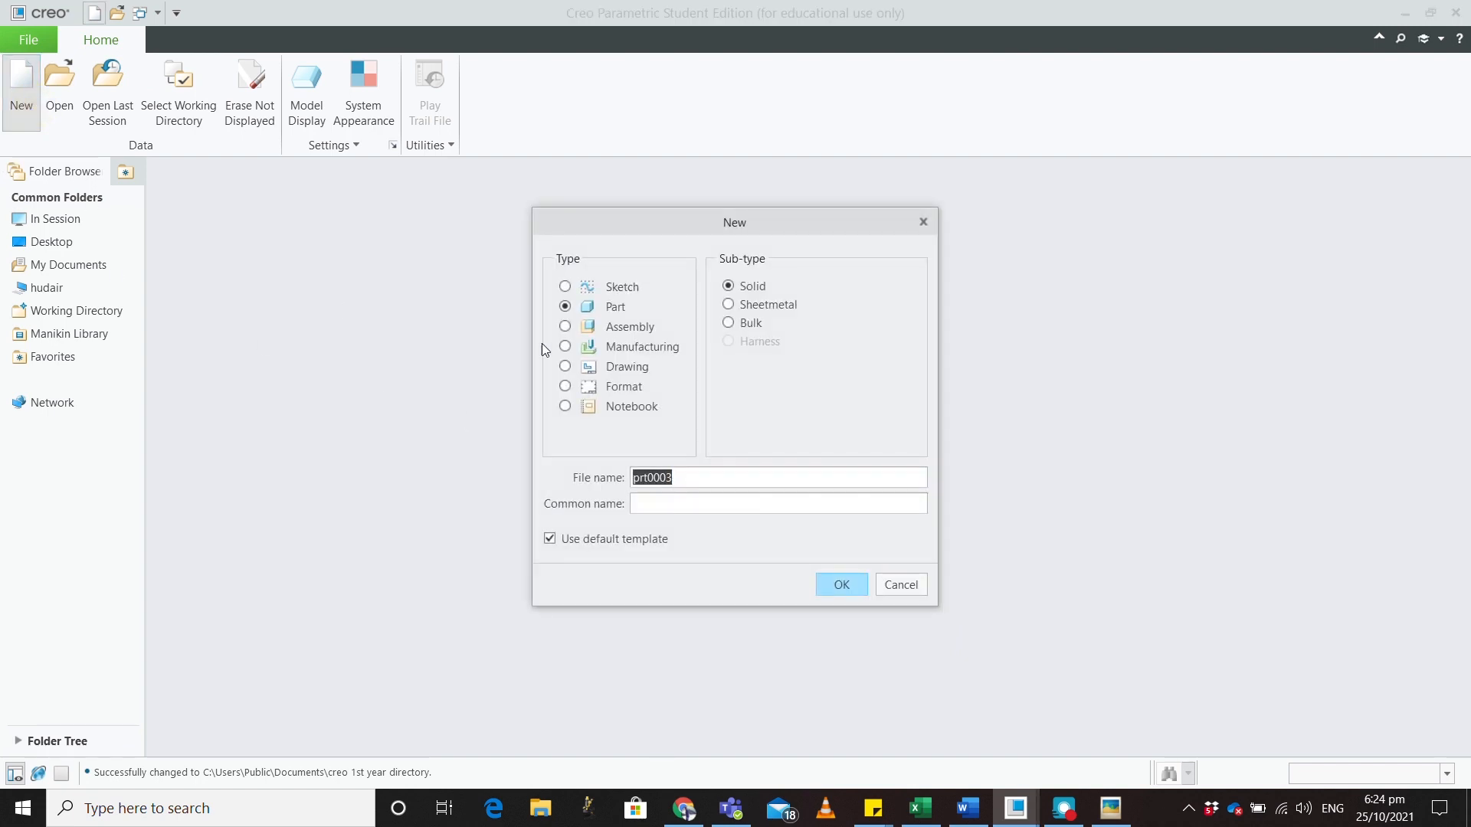
click(549, 538)
click(699, 479)
text(bracket)
click(835, 589)
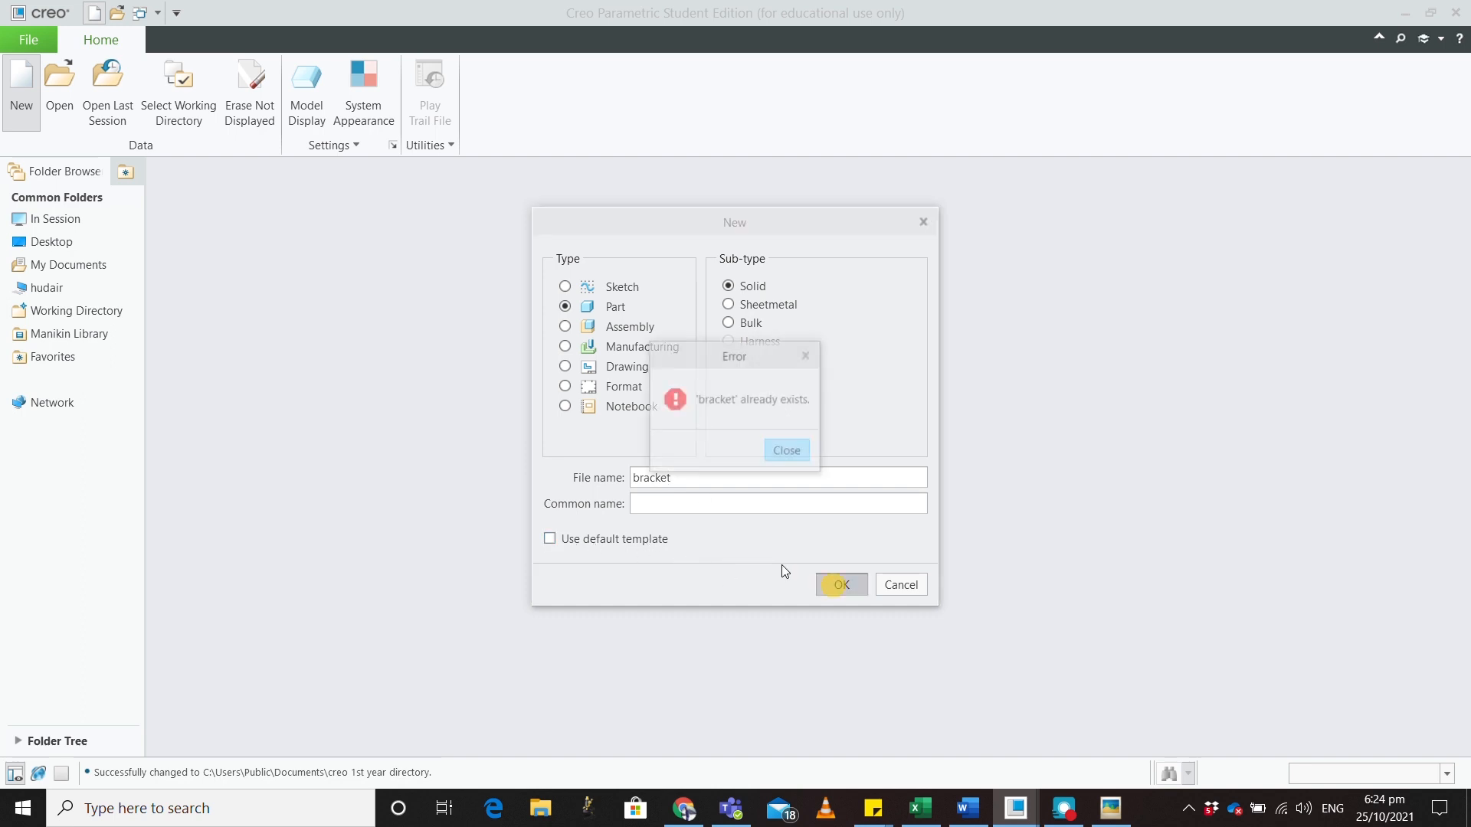
click(787, 451)
Change the part name to bracket_new after the name errors
drag(678, 477, 592, 481)
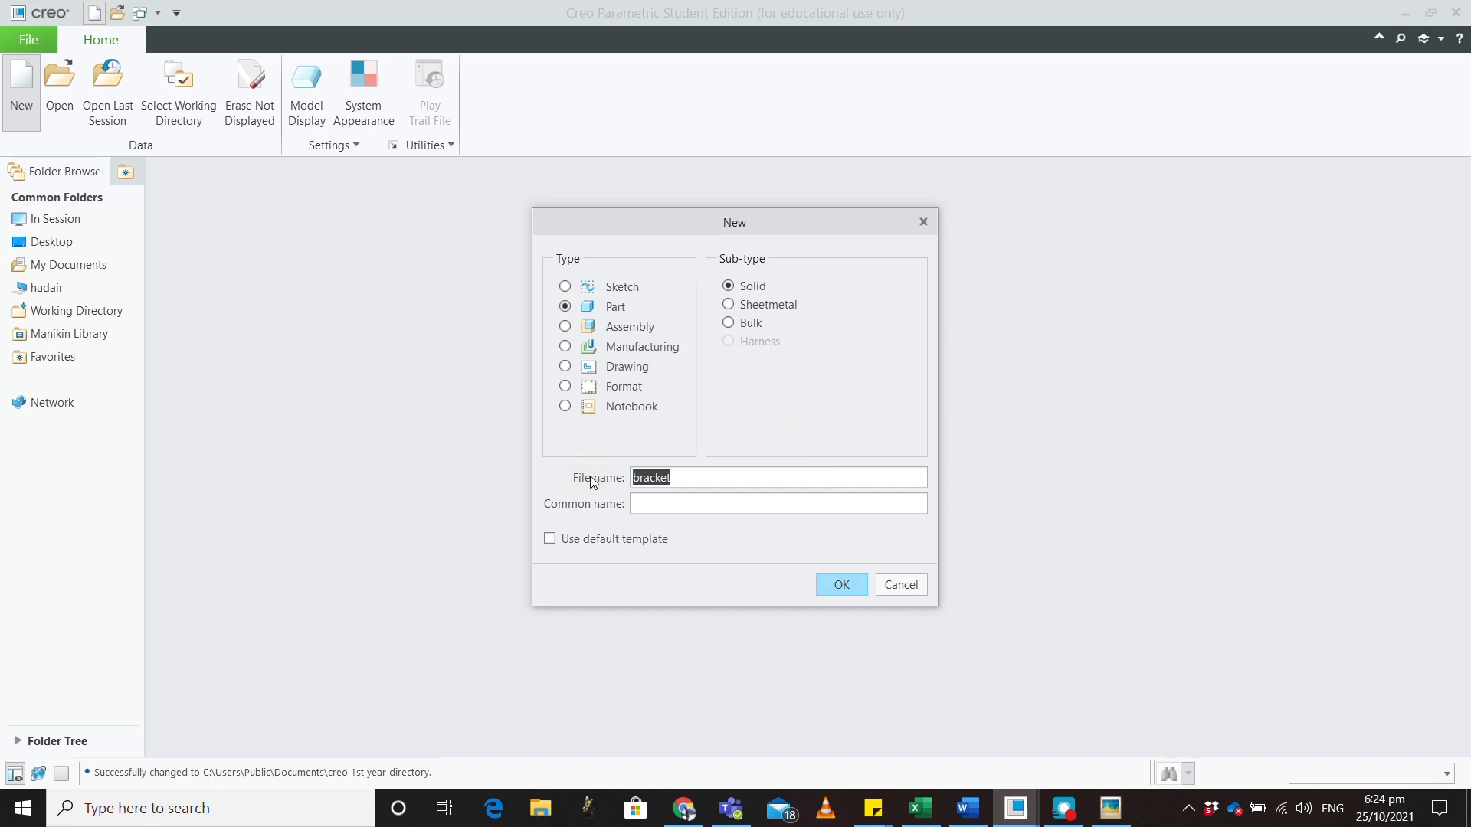
text(bracket new)
click(841, 584)
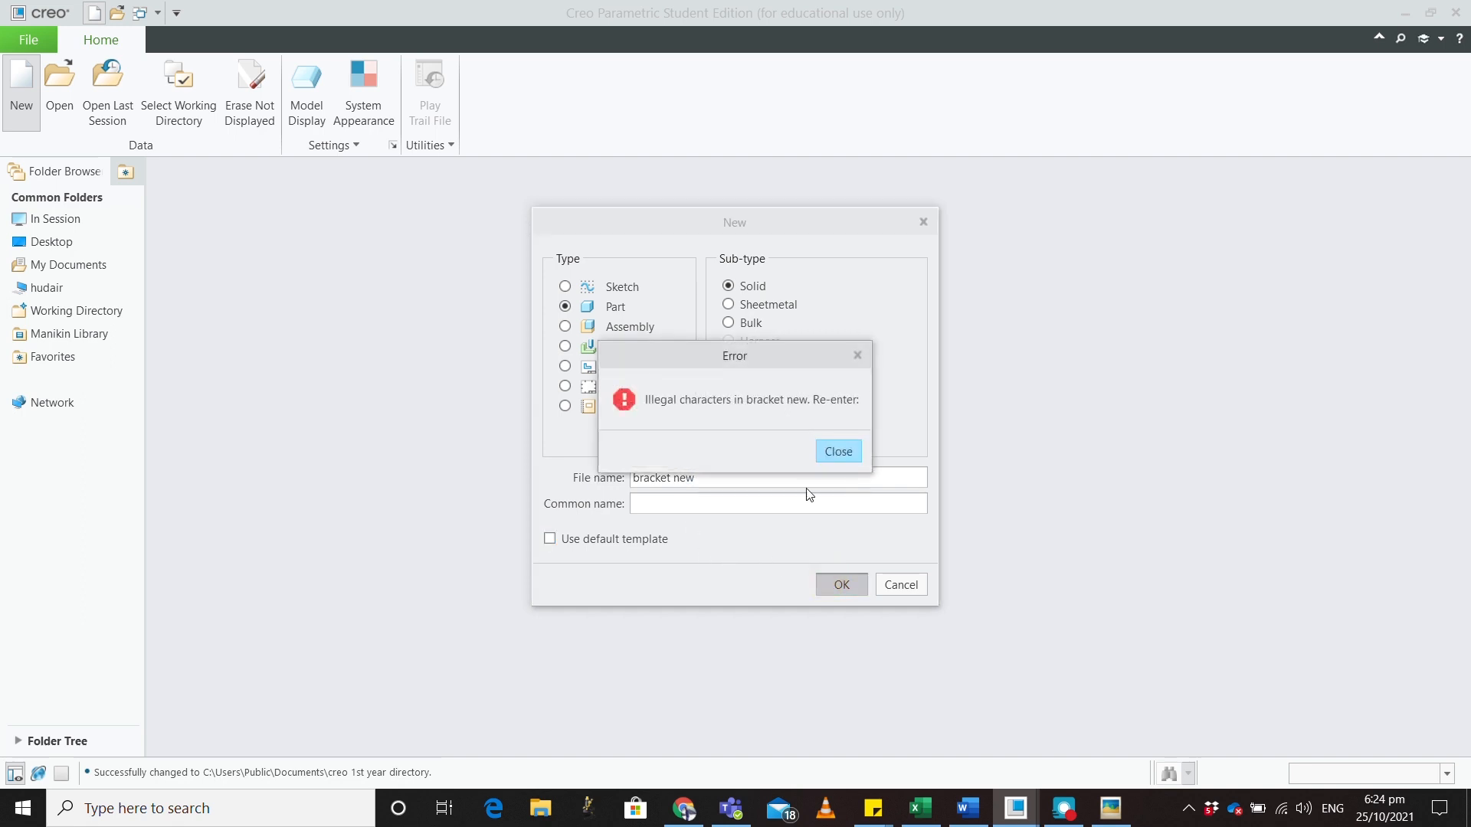
click(838, 449)
click(674, 478)
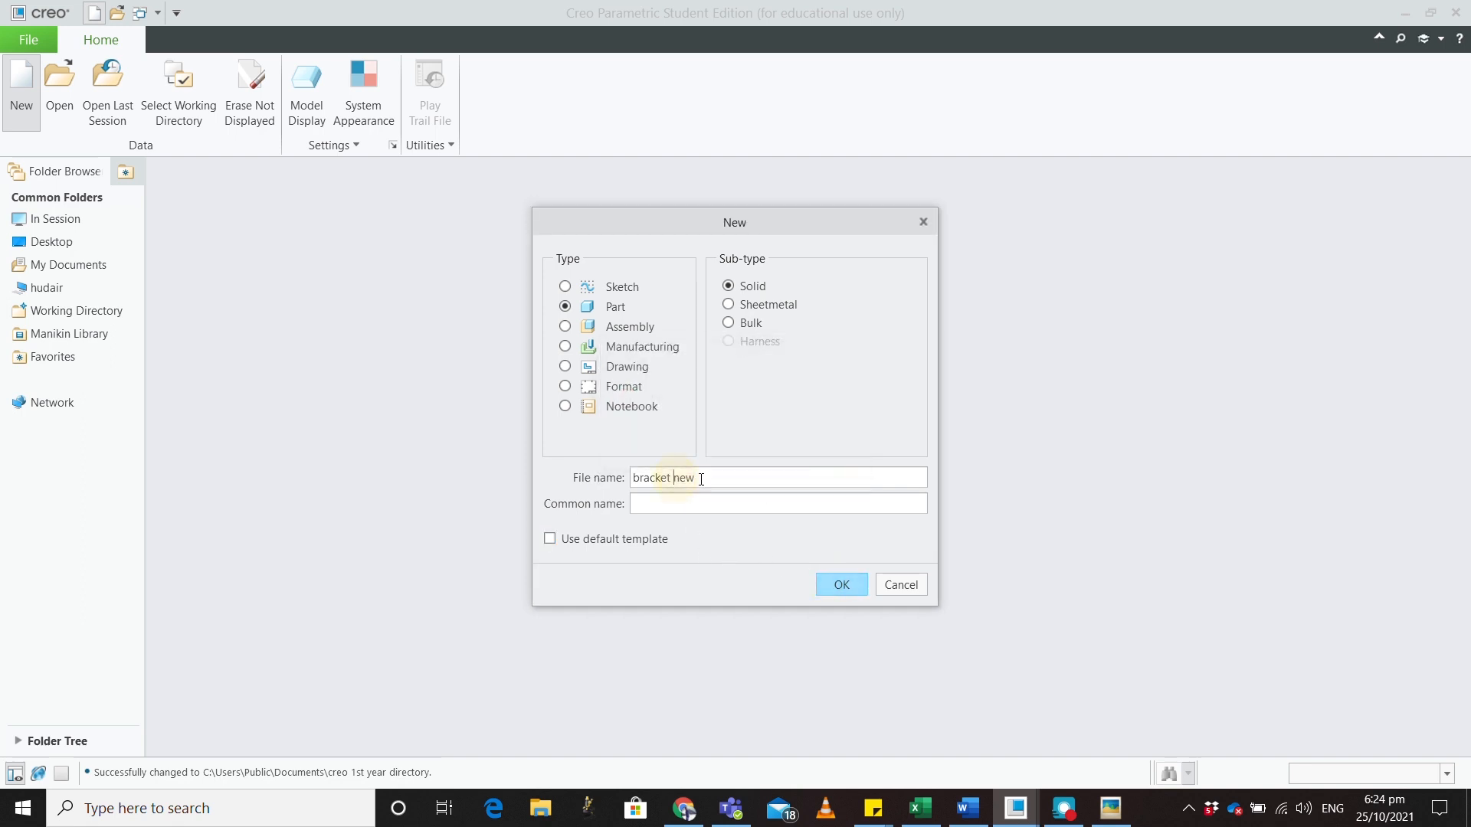
key(BackSpace)
text(_)
Create BRACKET_NEW from the mmns_part_solid_abs template and bring up the bracket reference picture
click(827, 585)
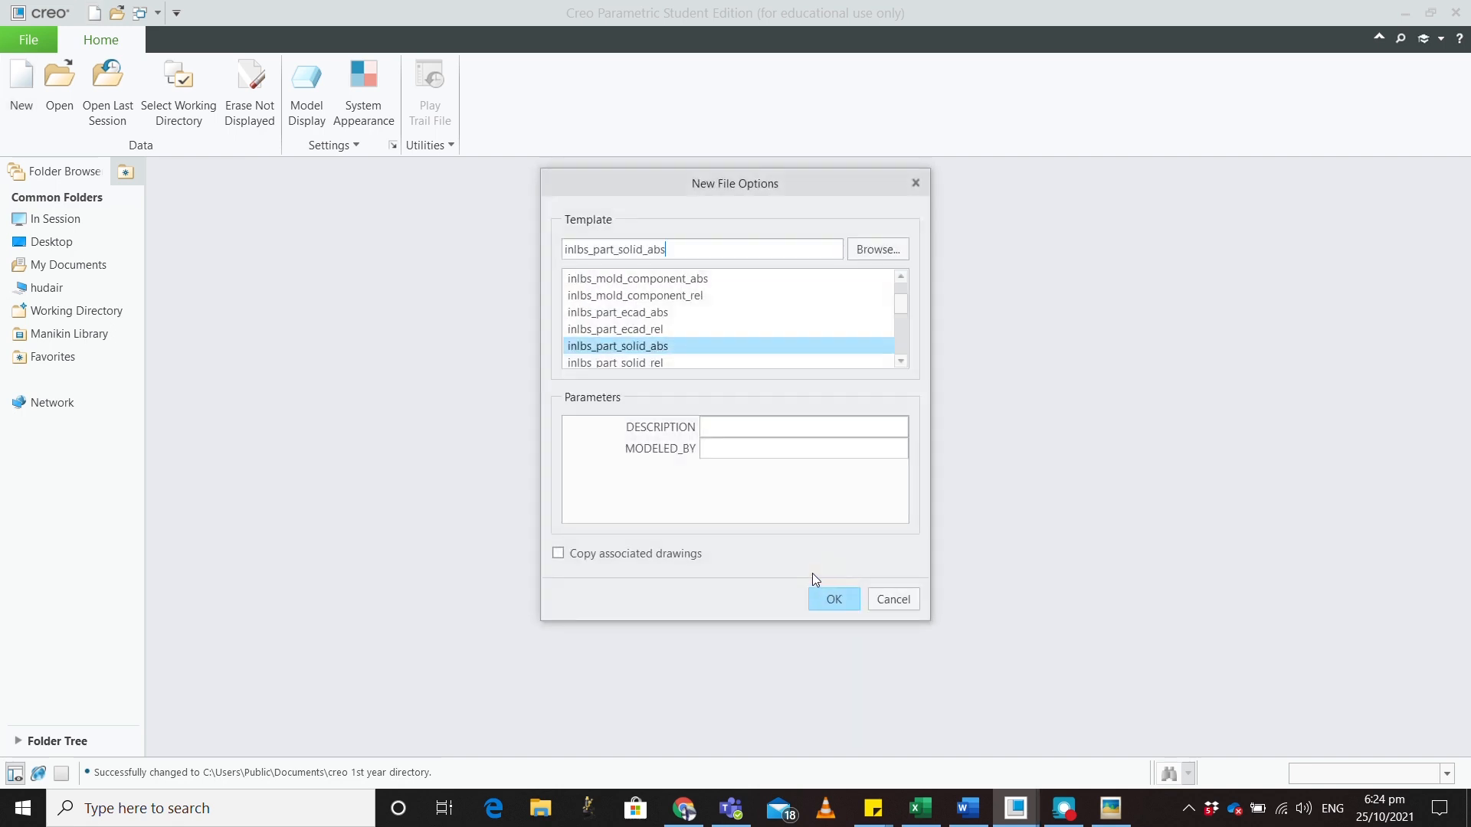
scroll(675, 341, down, 3)
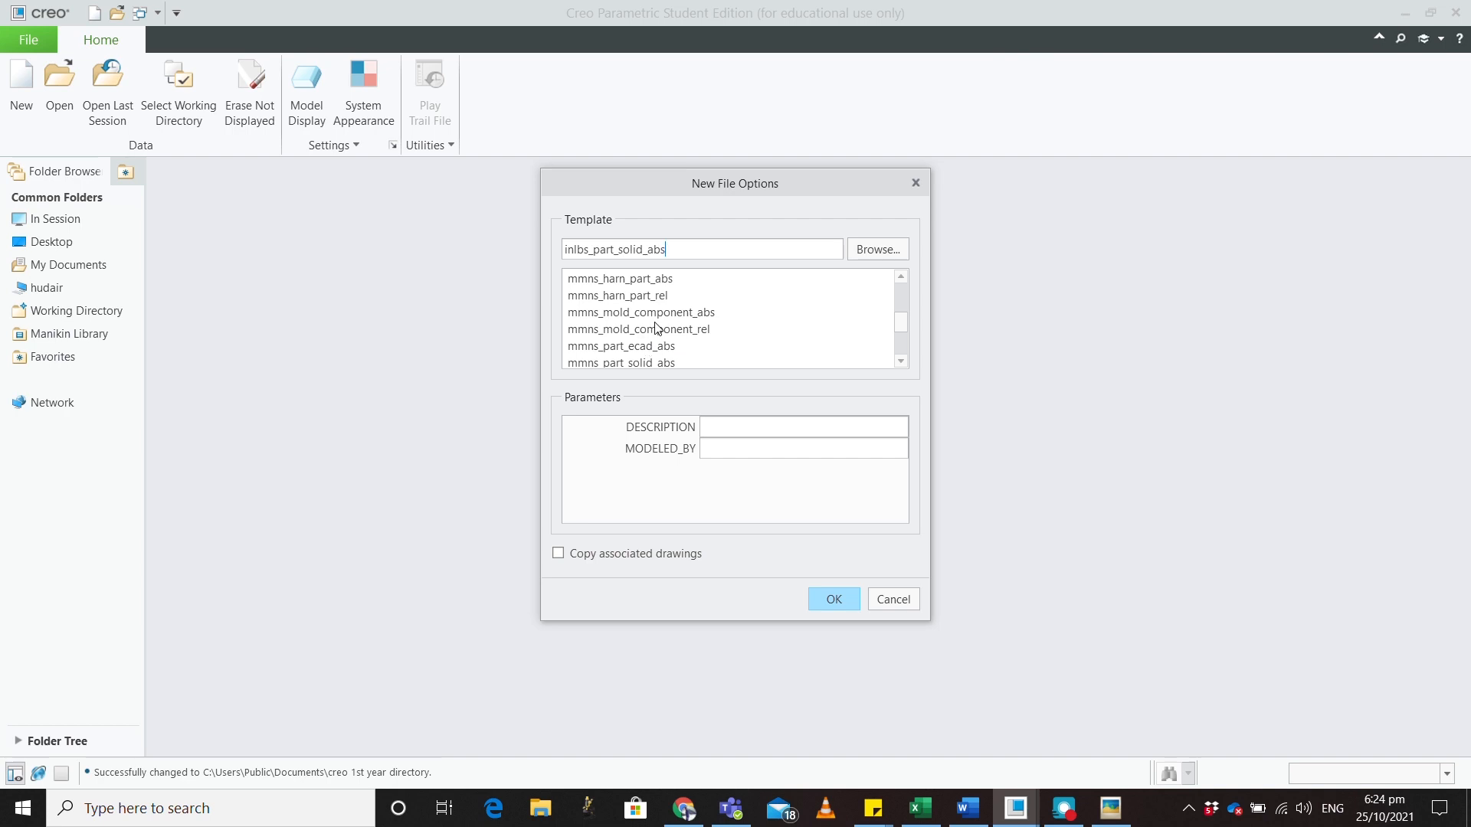
click(651, 347)
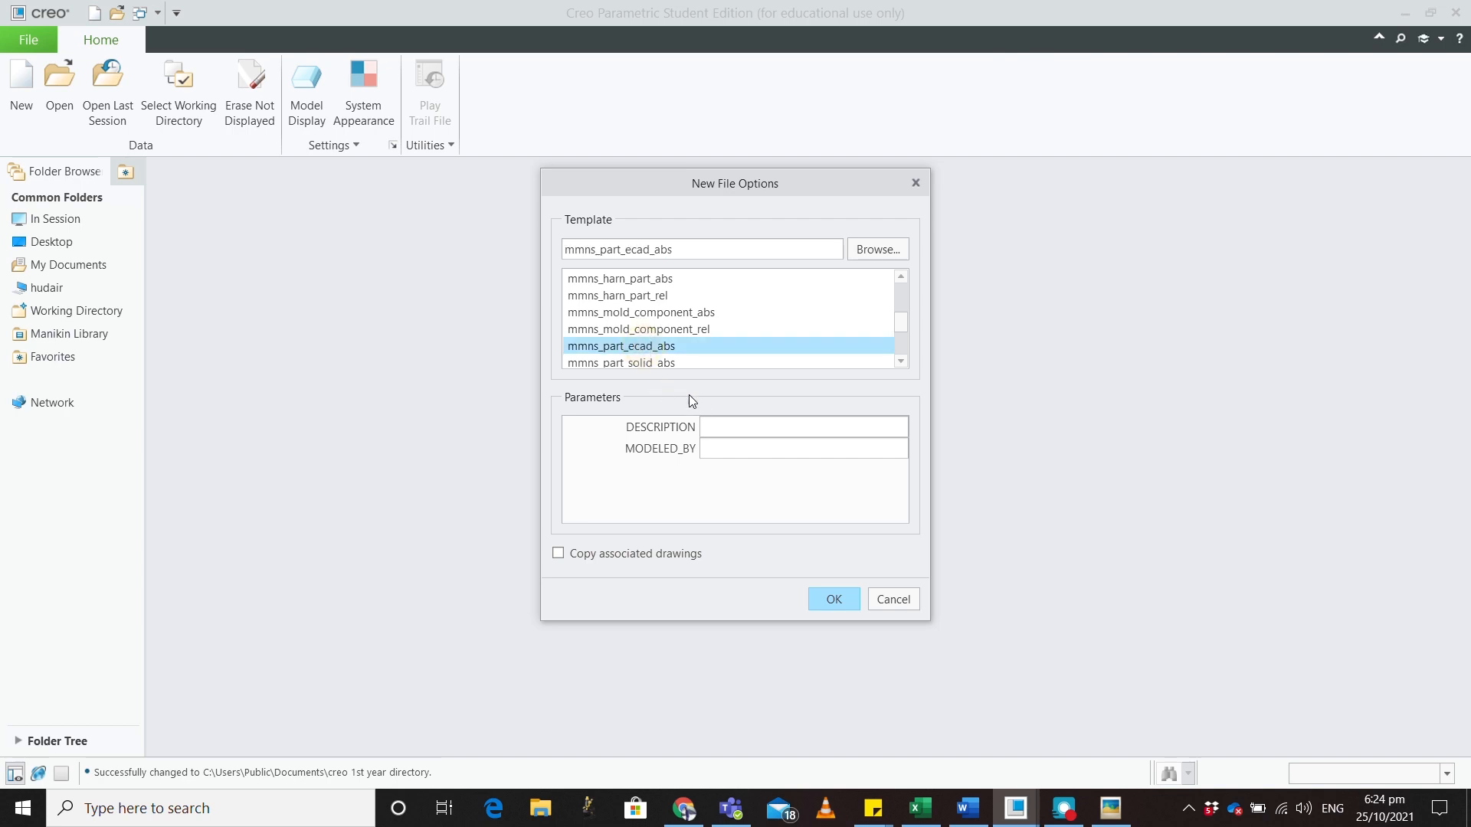
scroll(693, 395, down, 1)
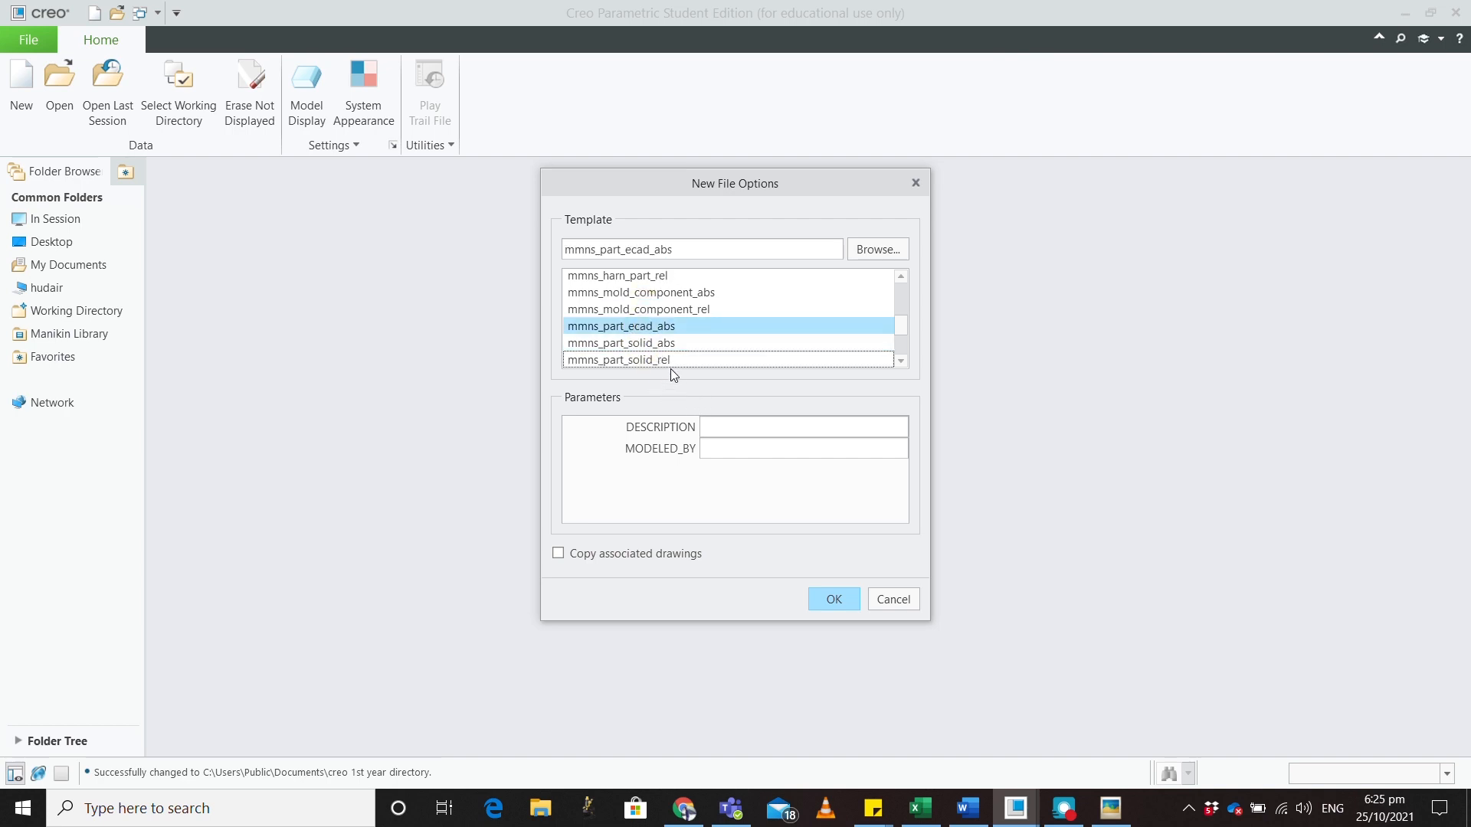
click(669, 345)
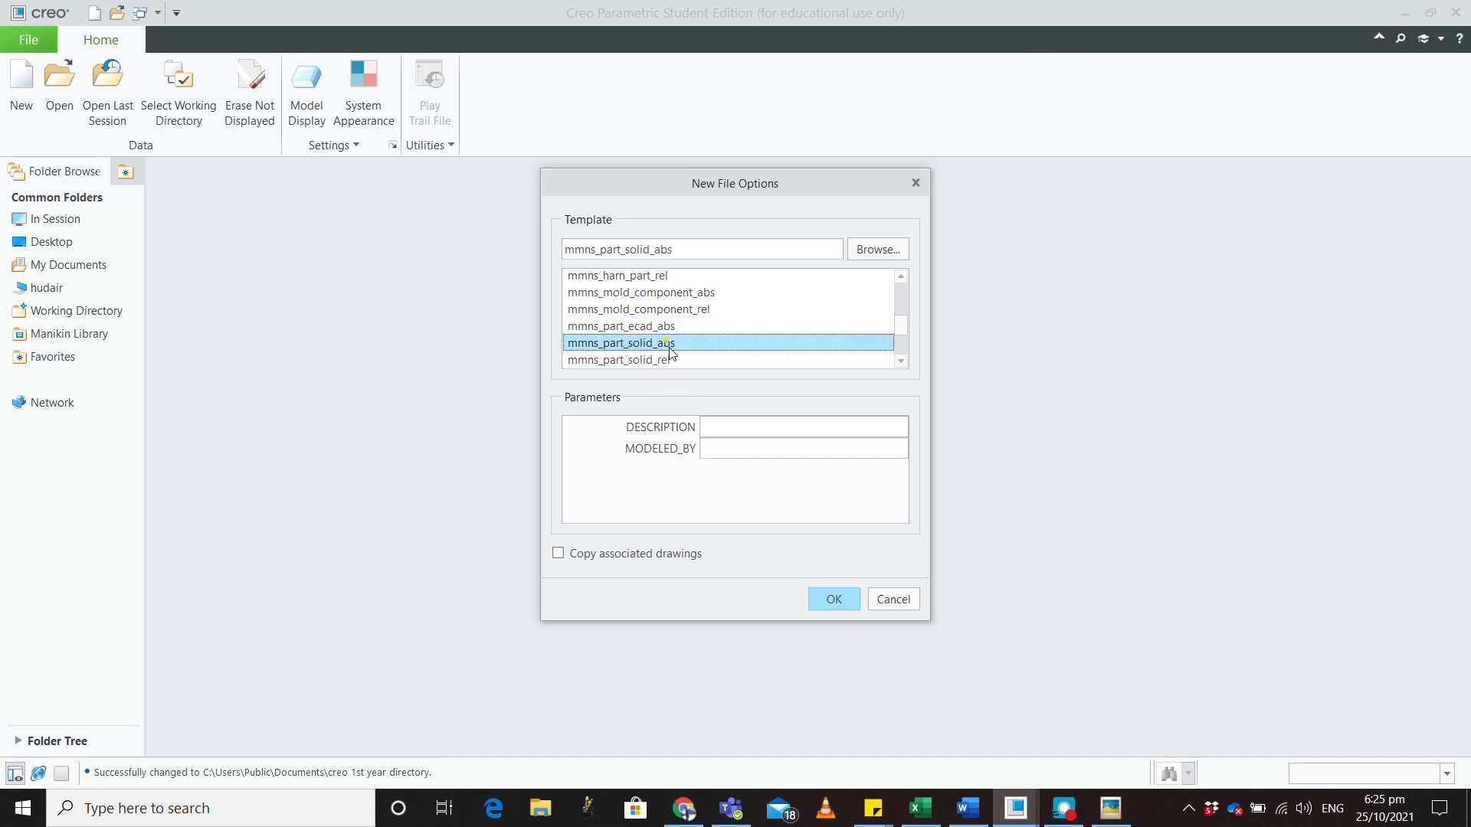
click(832, 599)
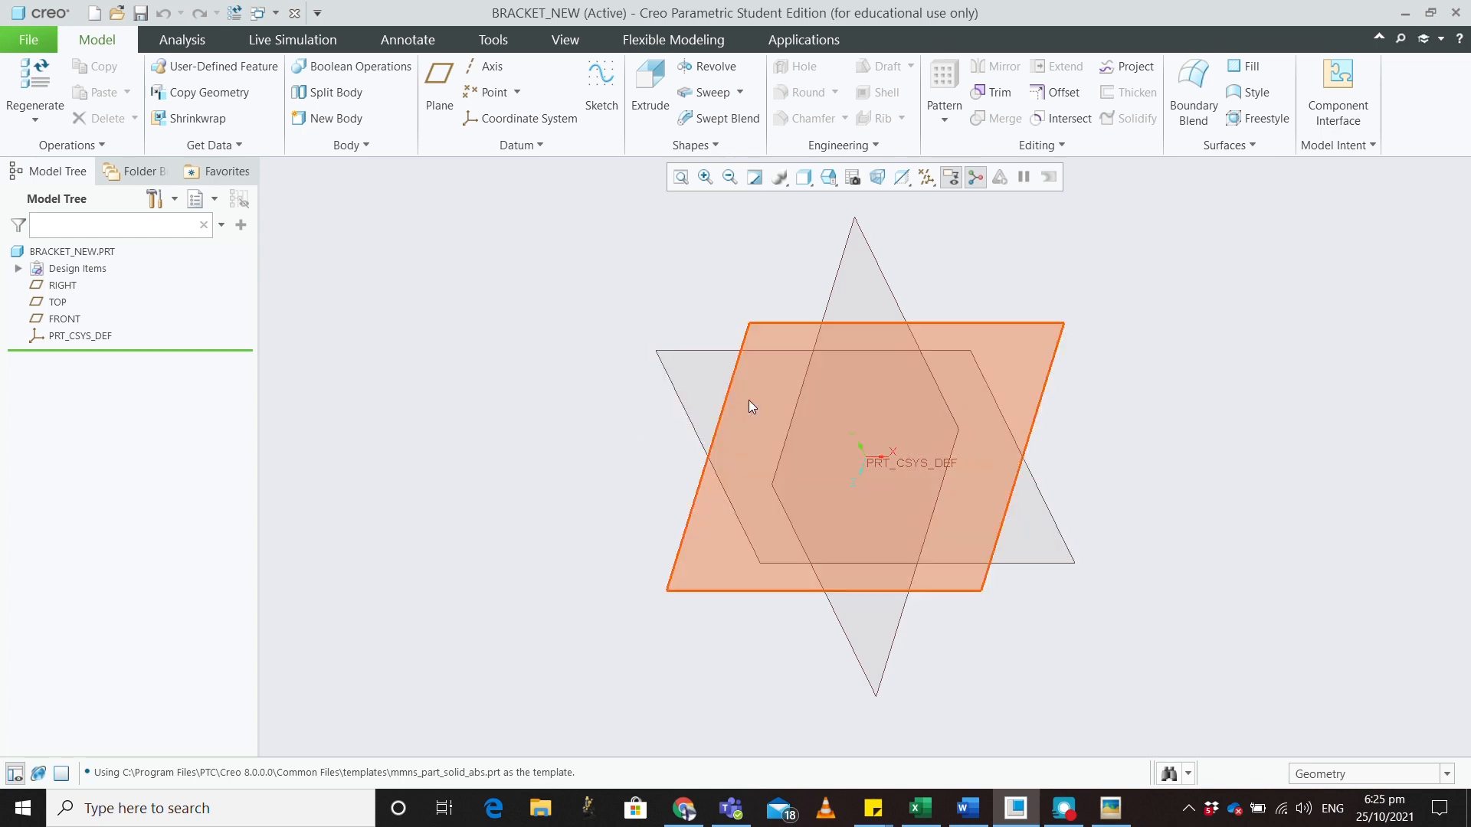
drag(1470, 115, 331, 2)
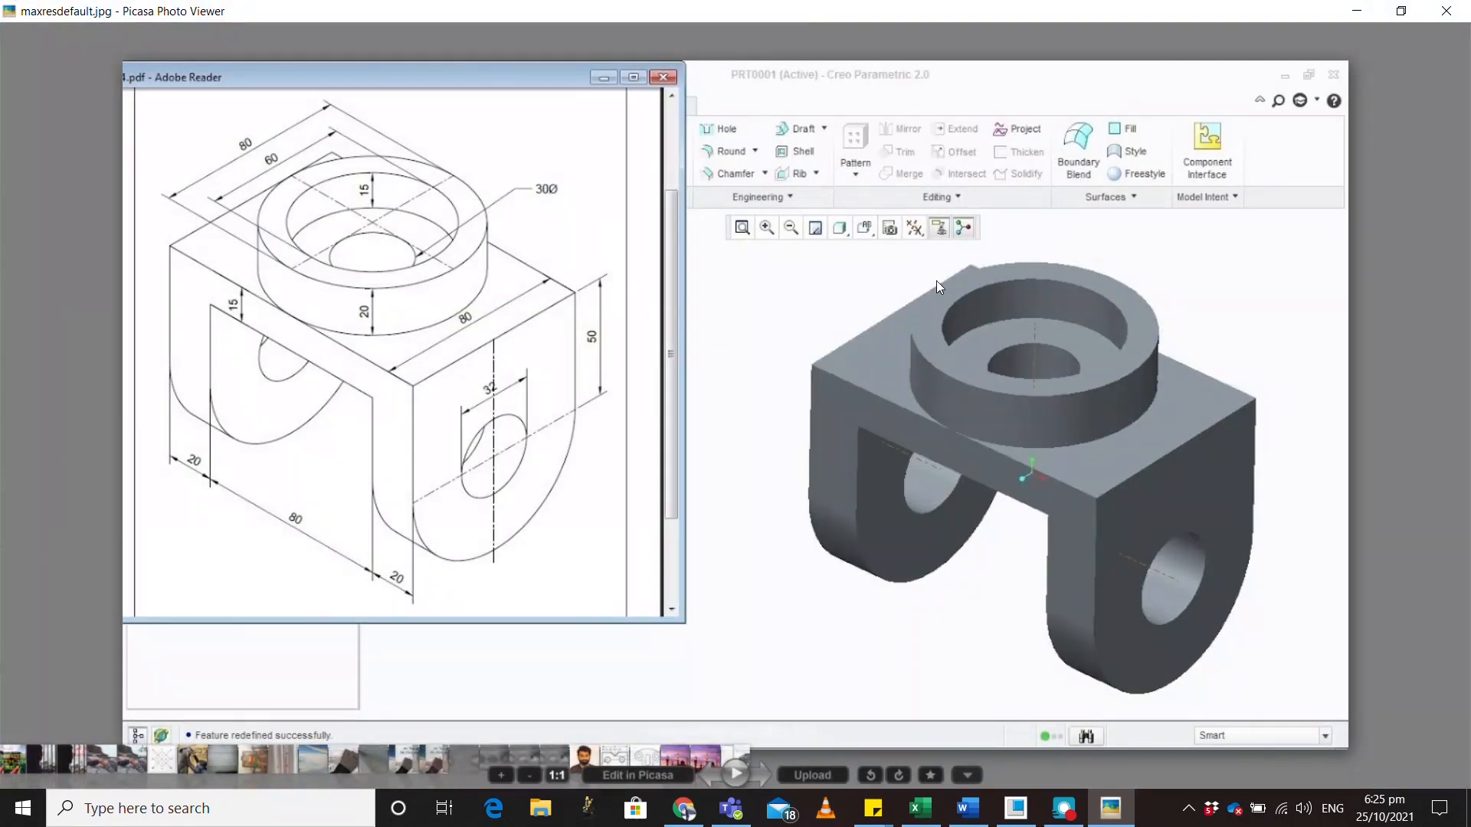
Restore down the Picasa bracket picture and drag it off the right screen edge
click(1401, 11)
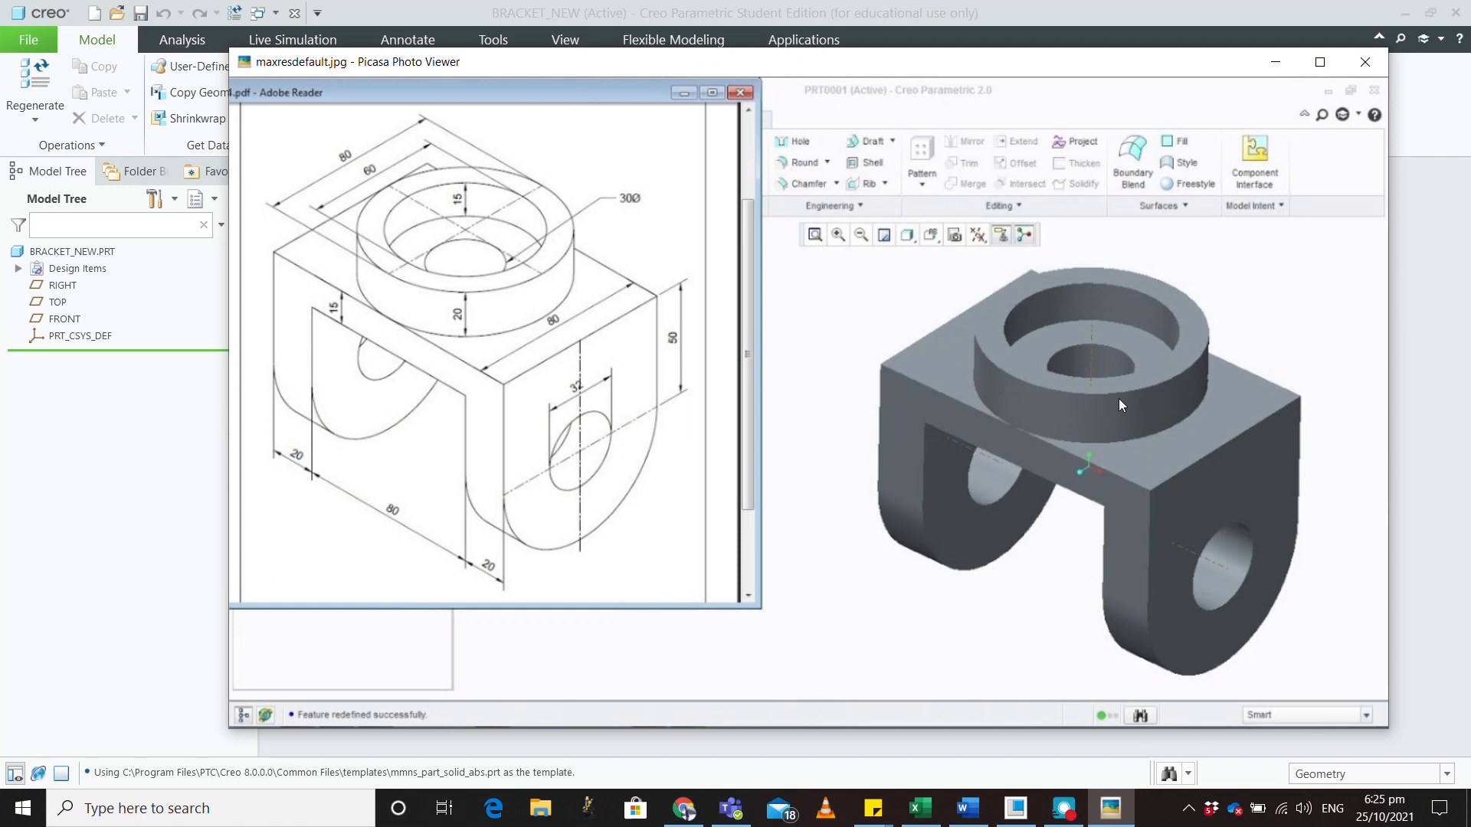
drag(883, 63, 1470, 130)
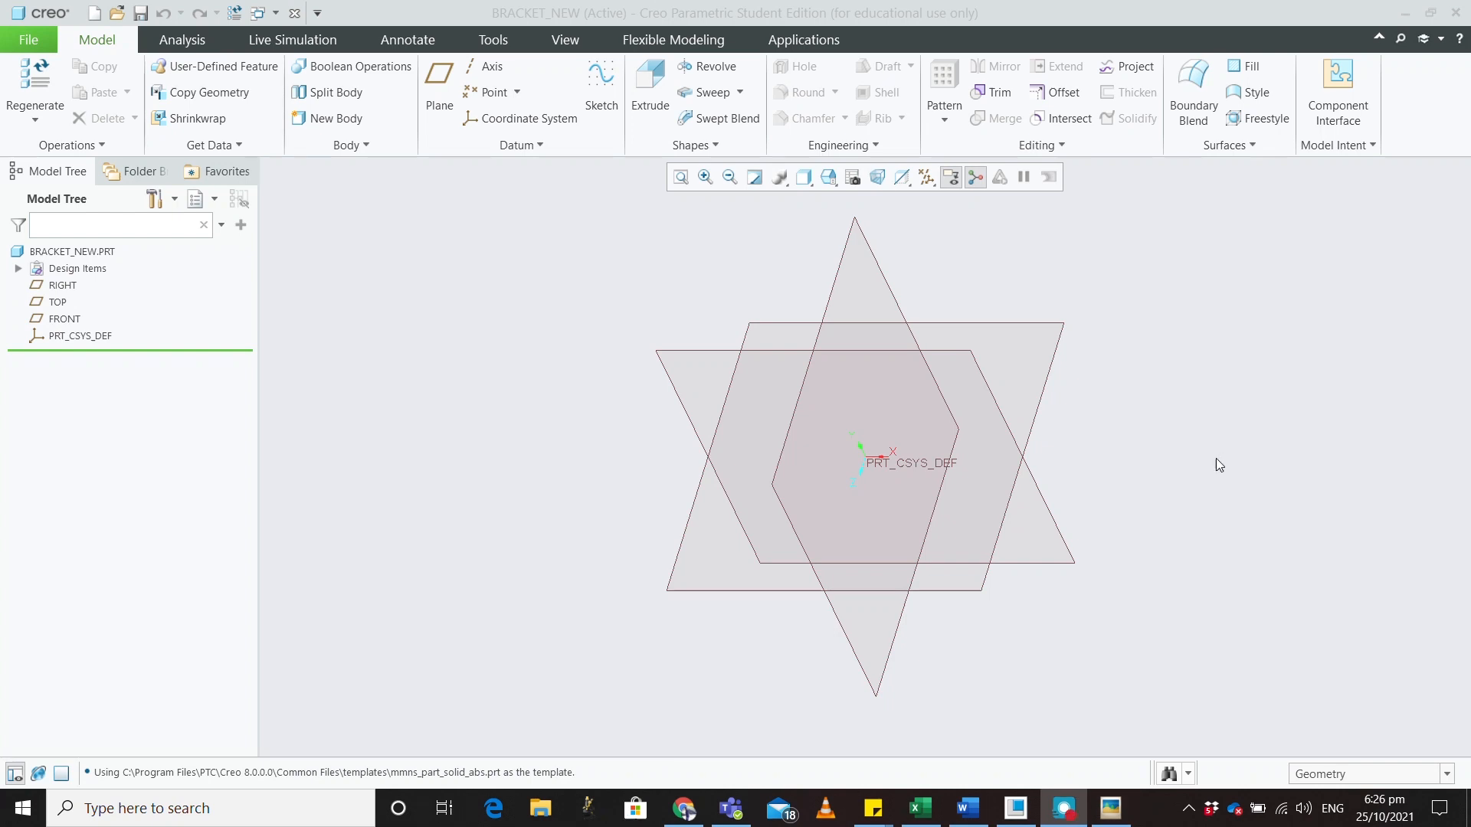
Begin a new sketch on the TOP datum plane
click(1013, 325)
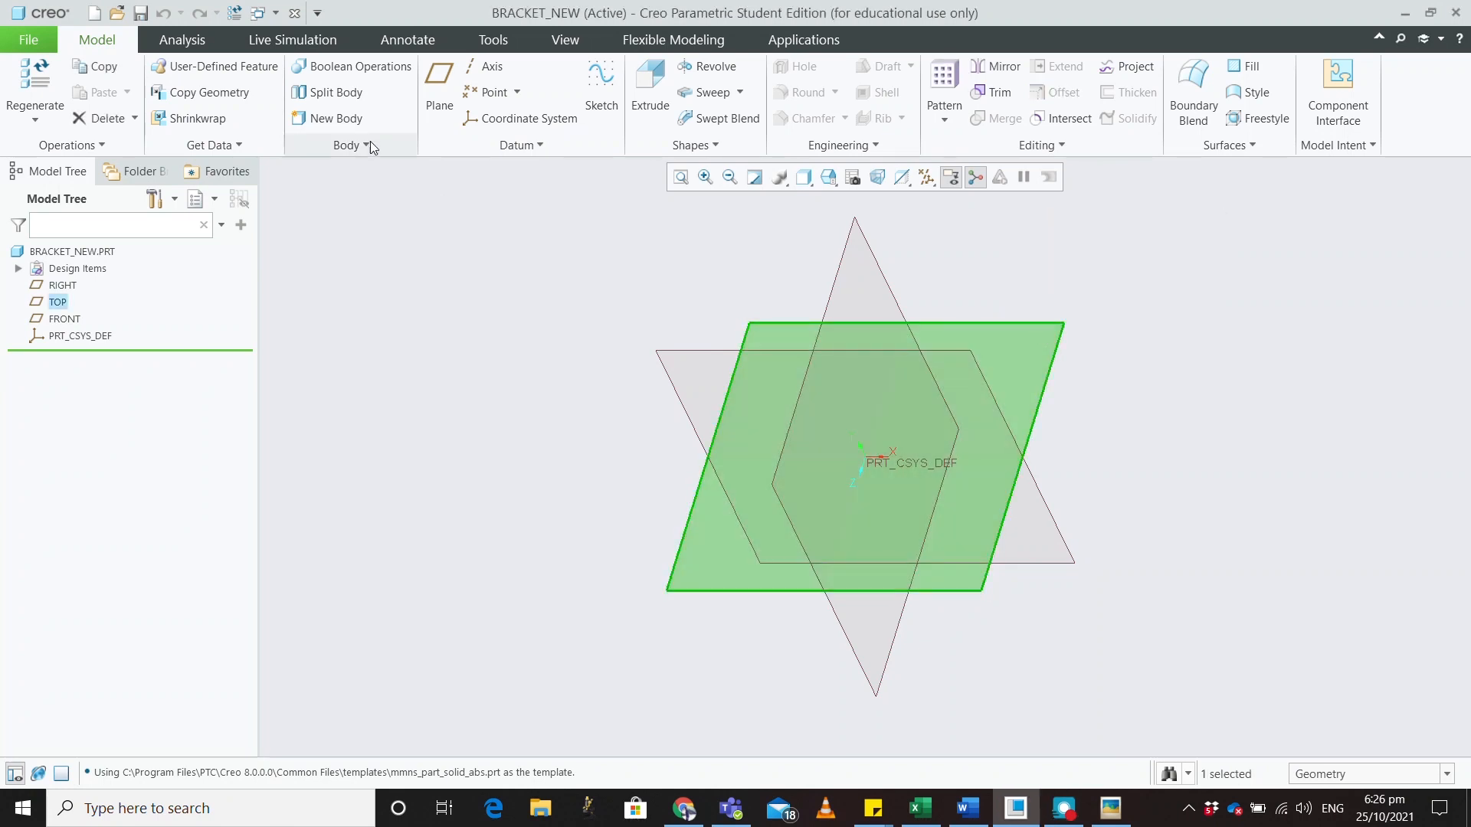
click(601, 107)
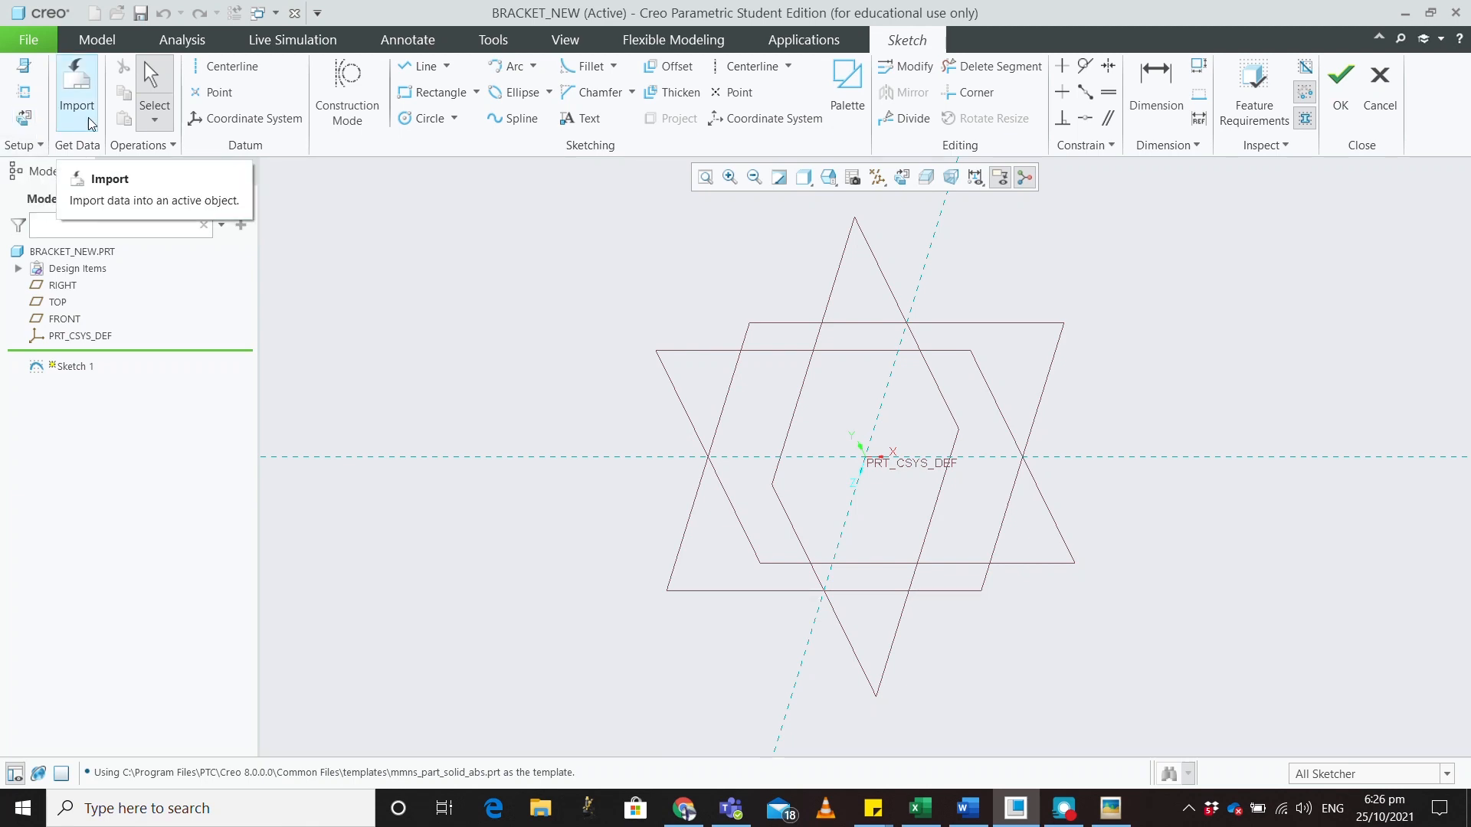
Draw a center rectangle on the origin in face-on sketch view
click(25, 128)
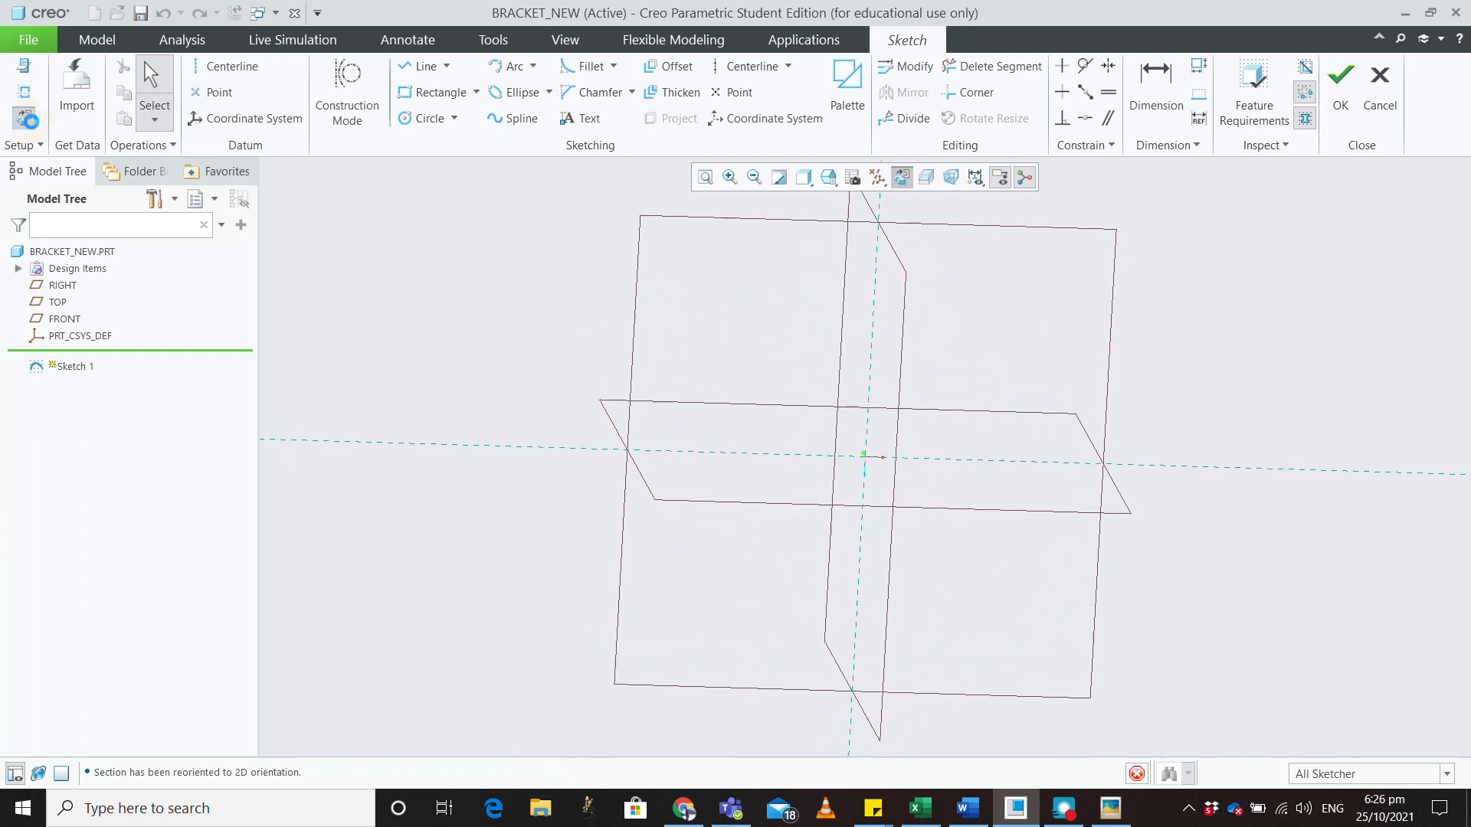
click(476, 92)
click(501, 154)
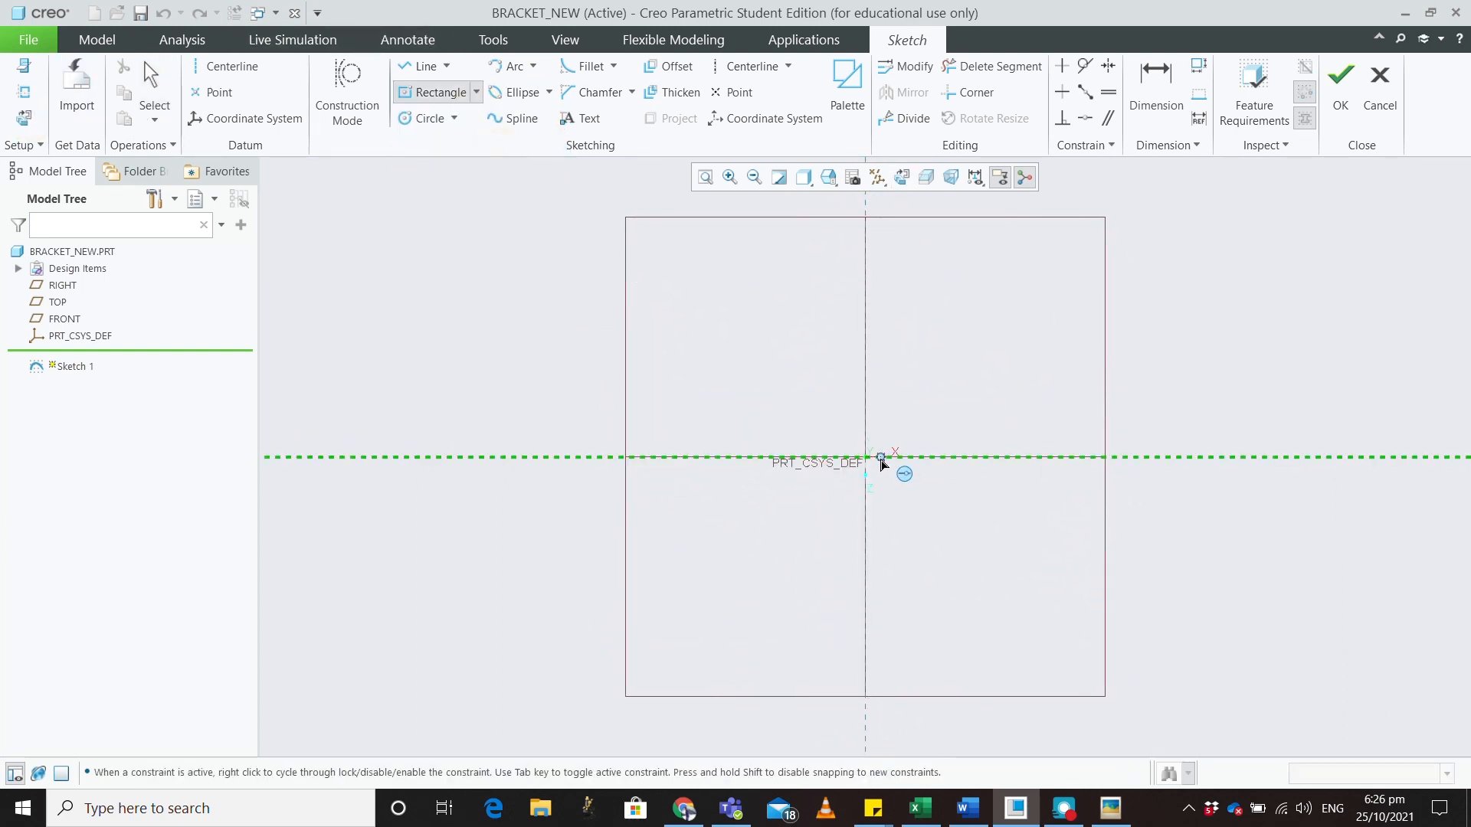
click(865, 456)
click(1033, 364)
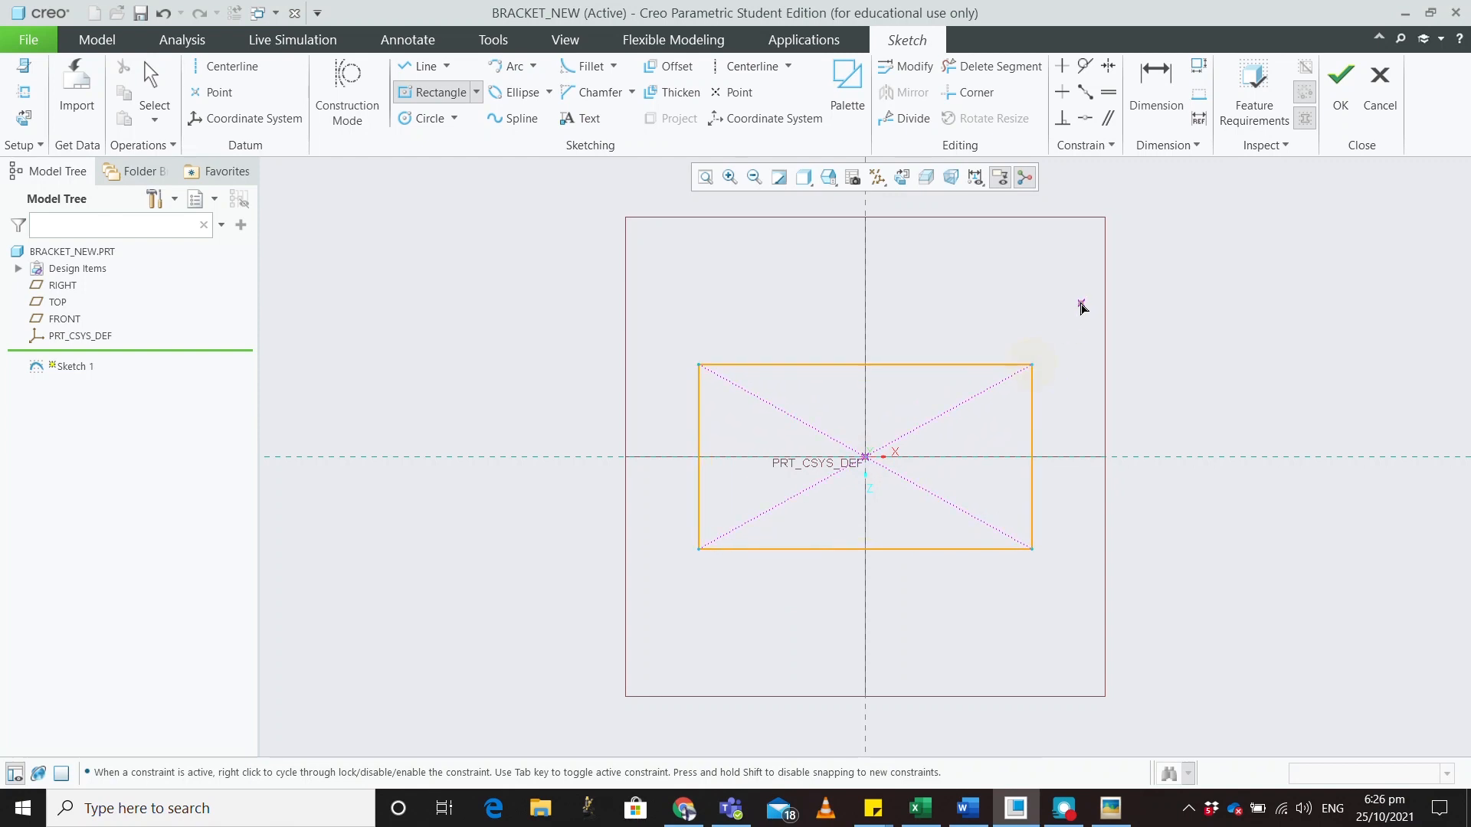
middle_click(1071, 304)
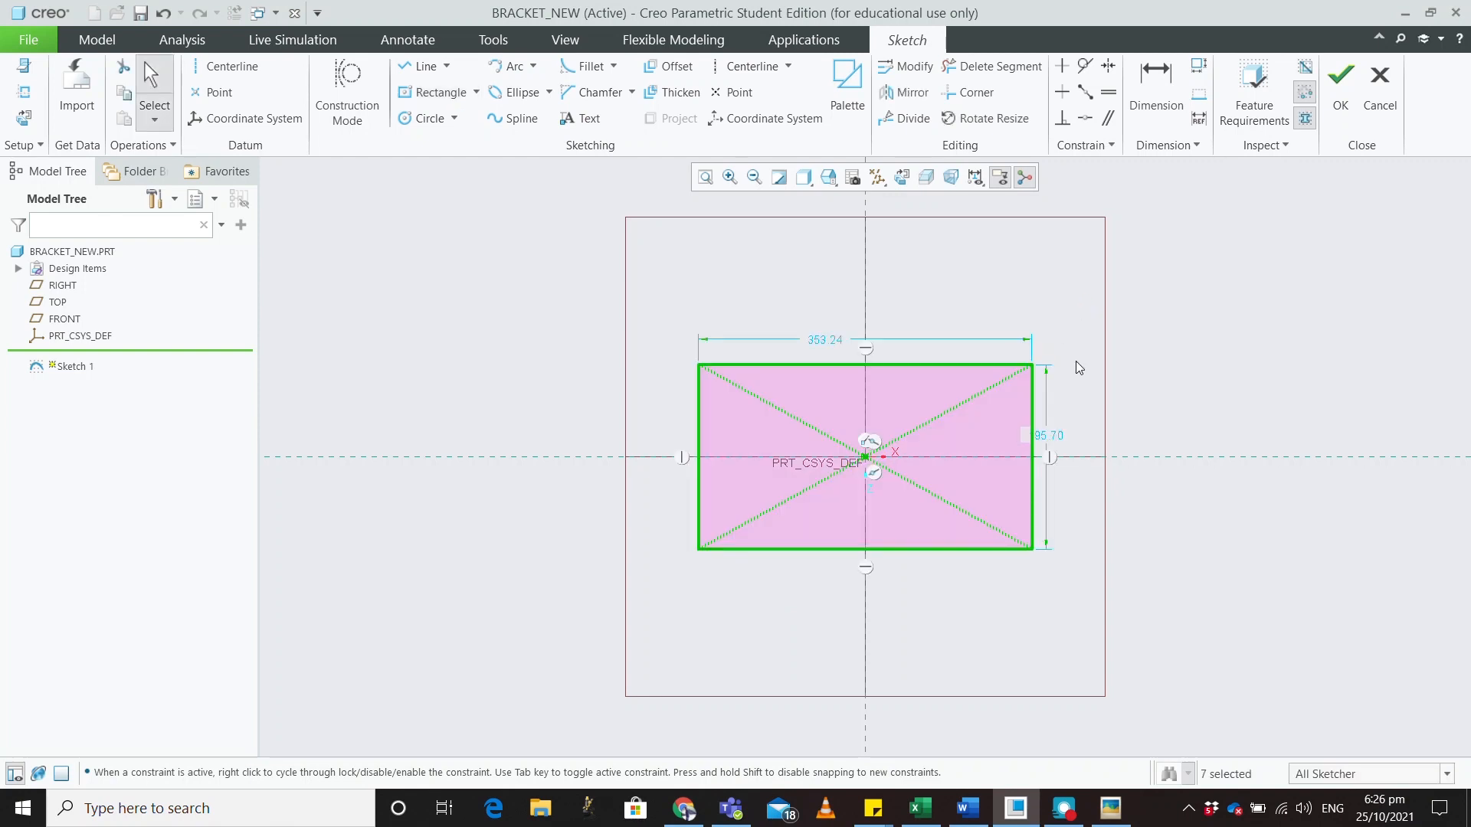
Dimension the rectangle 80 high and 80+20+20 (120) wide, then finish Sketch 1
double_click(1050, 438)
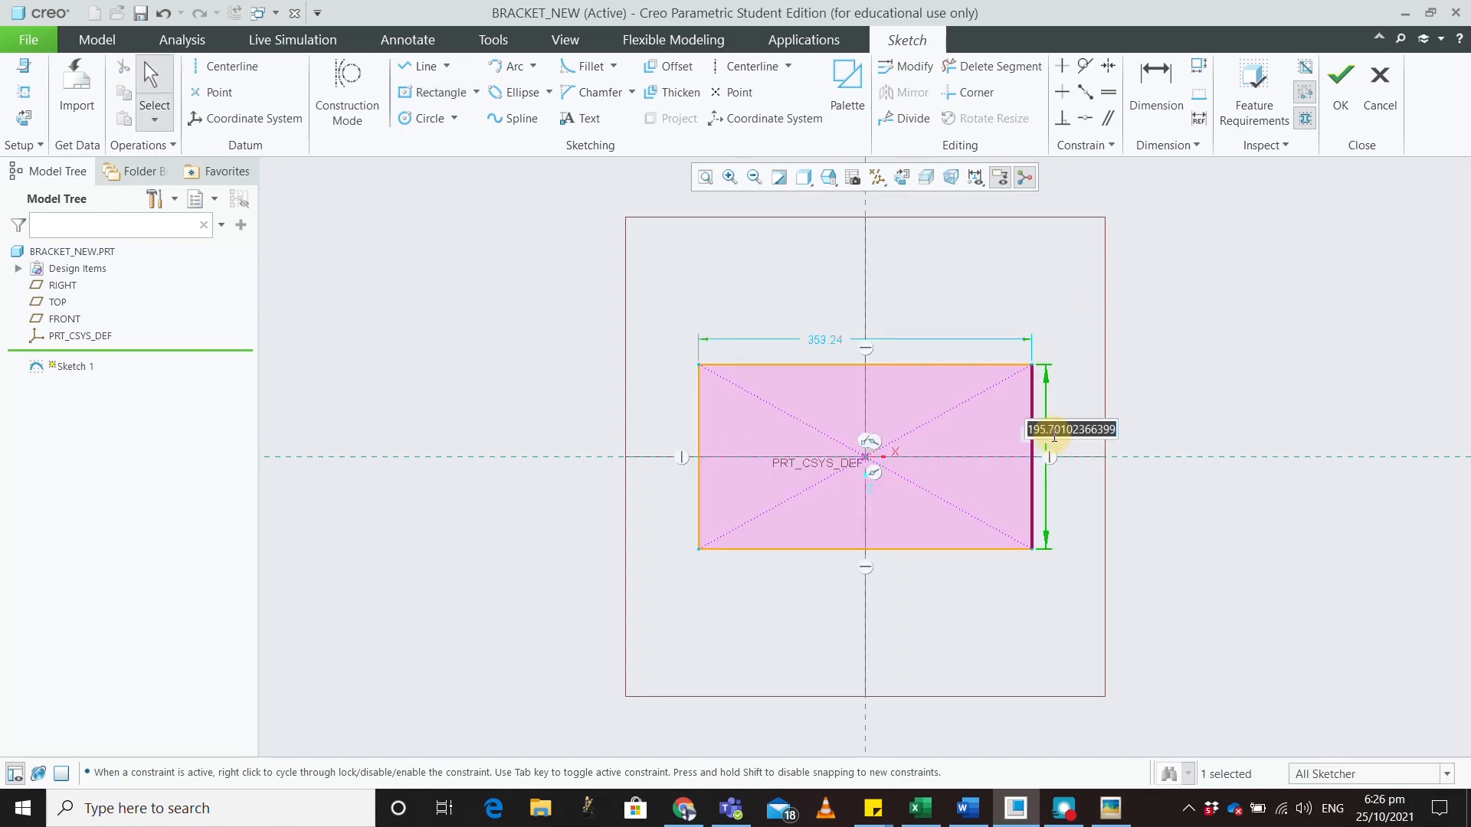
text(80)
key(Return)
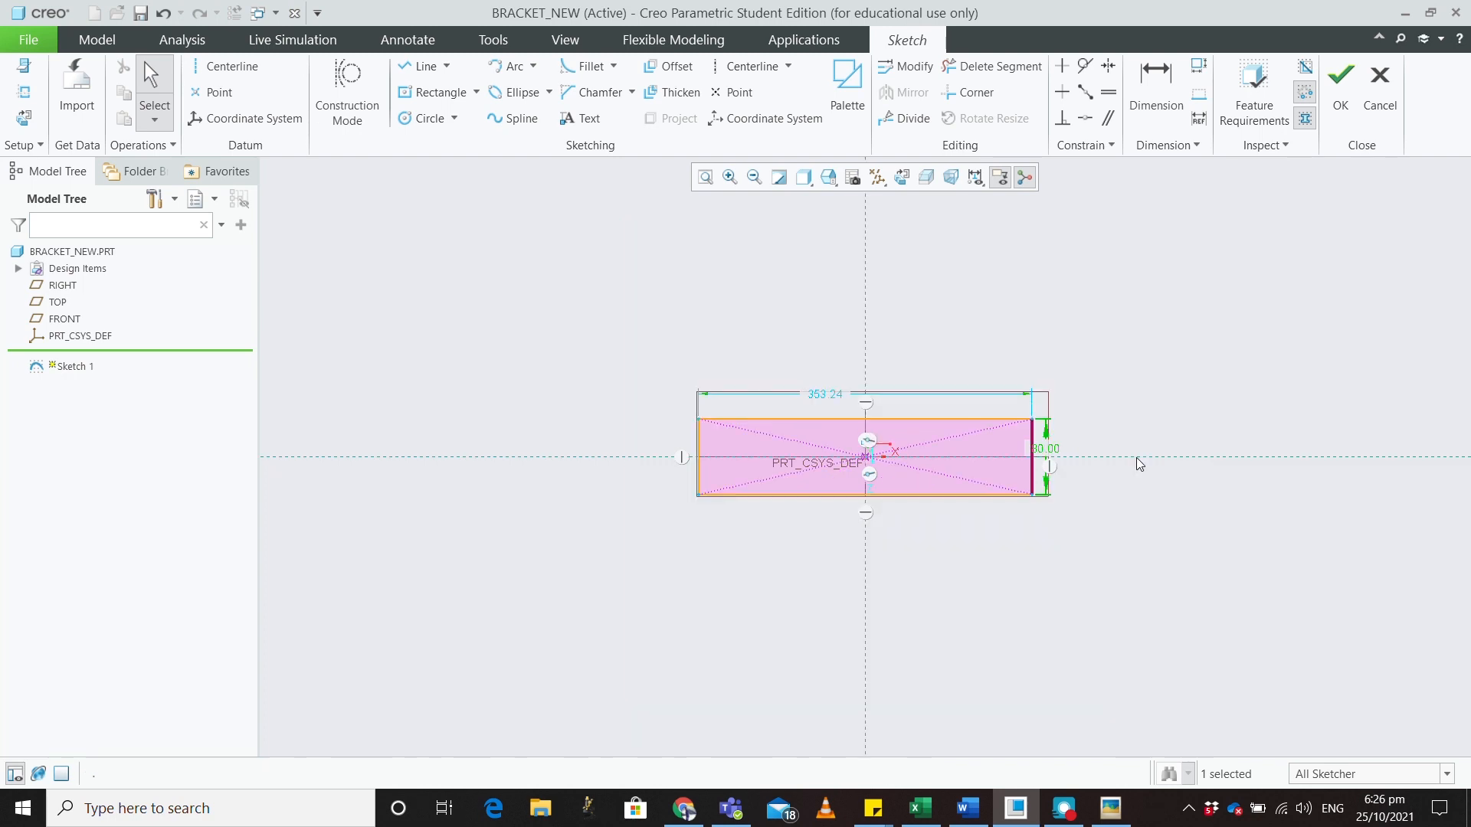
scroll(1048, 458, up, 5)
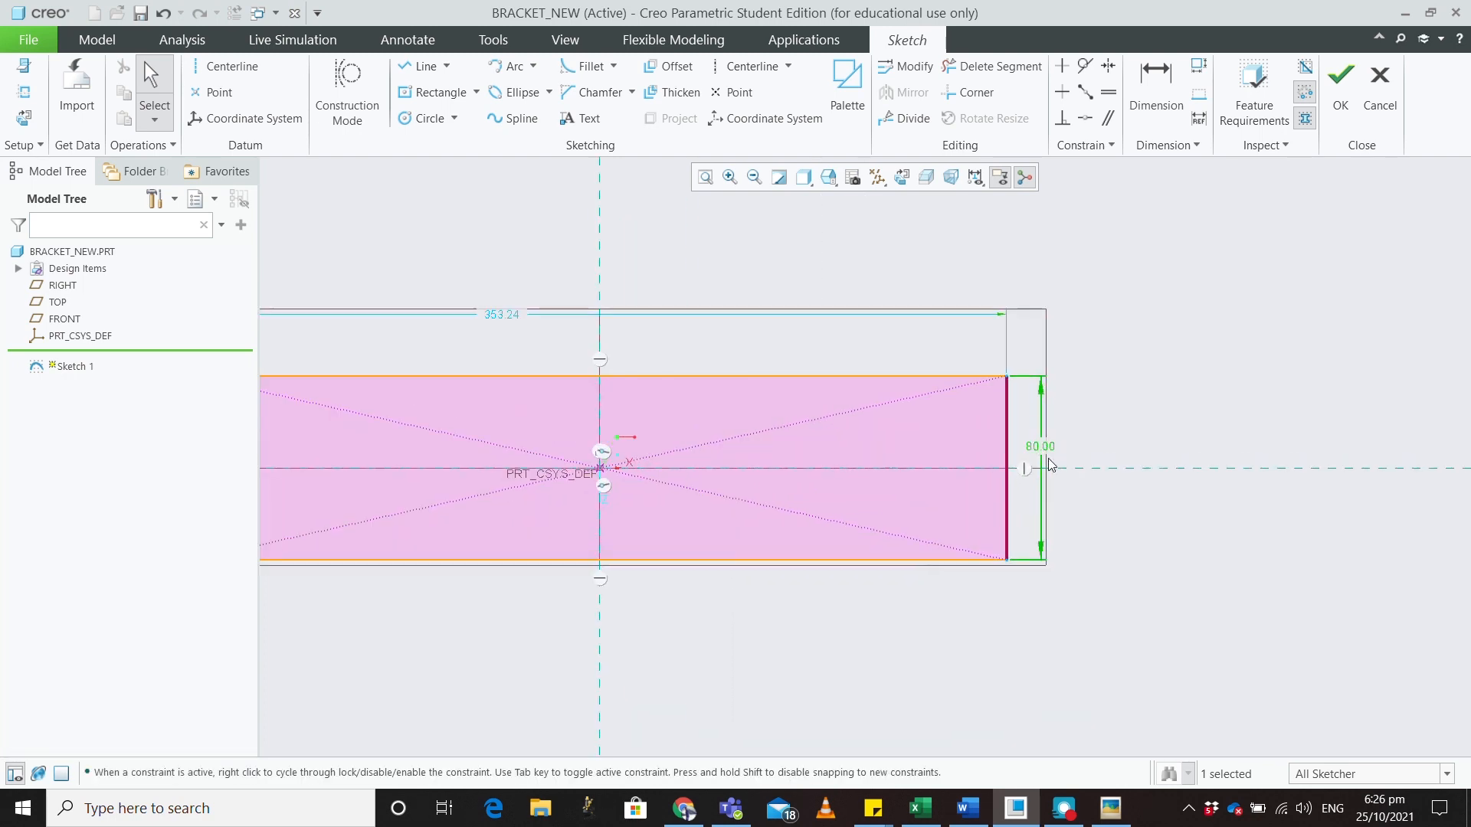
double_click(505, 314)
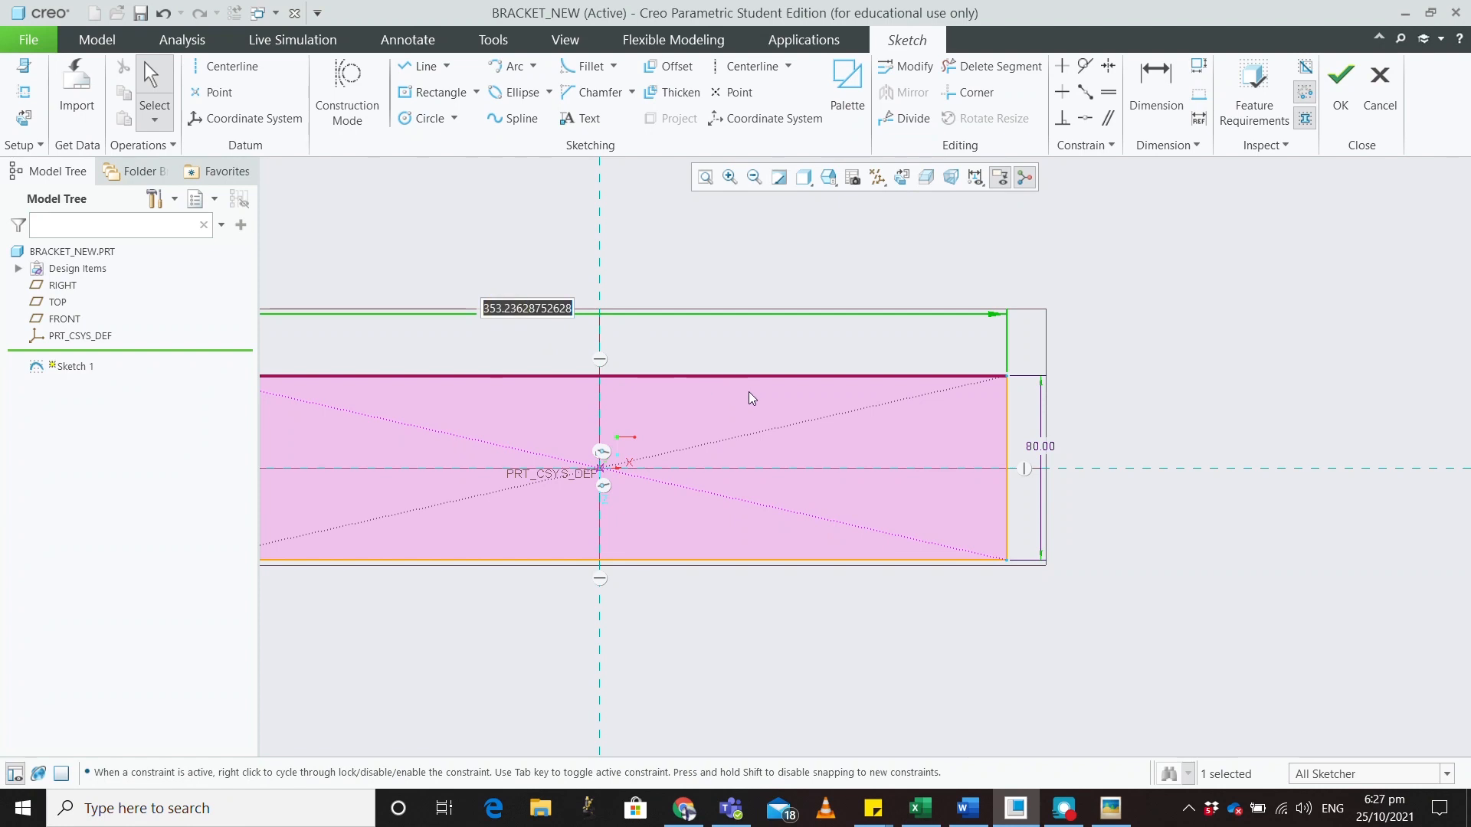
text(80+20+20)
key(Return)
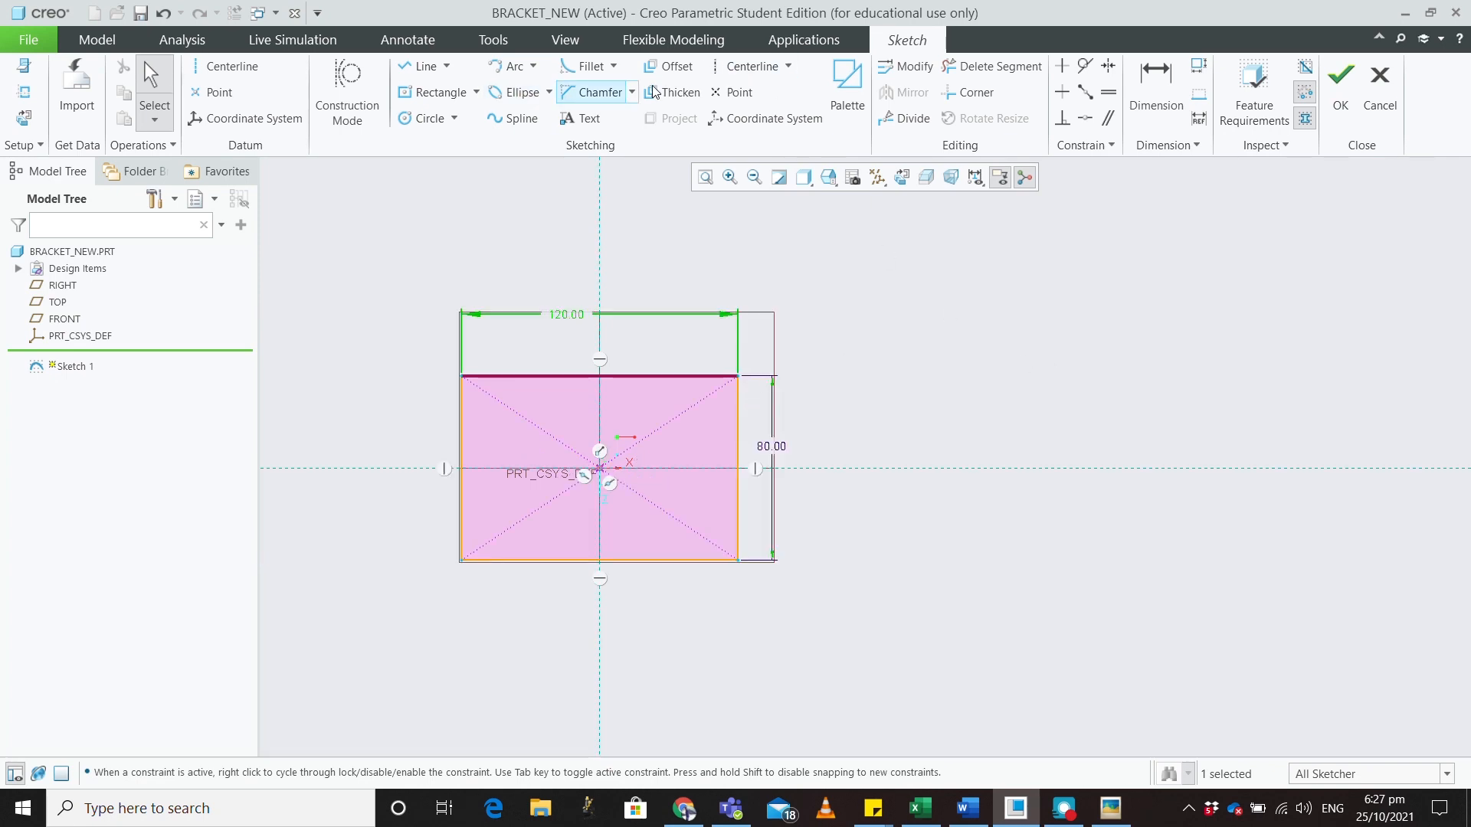
click(1366, 104)
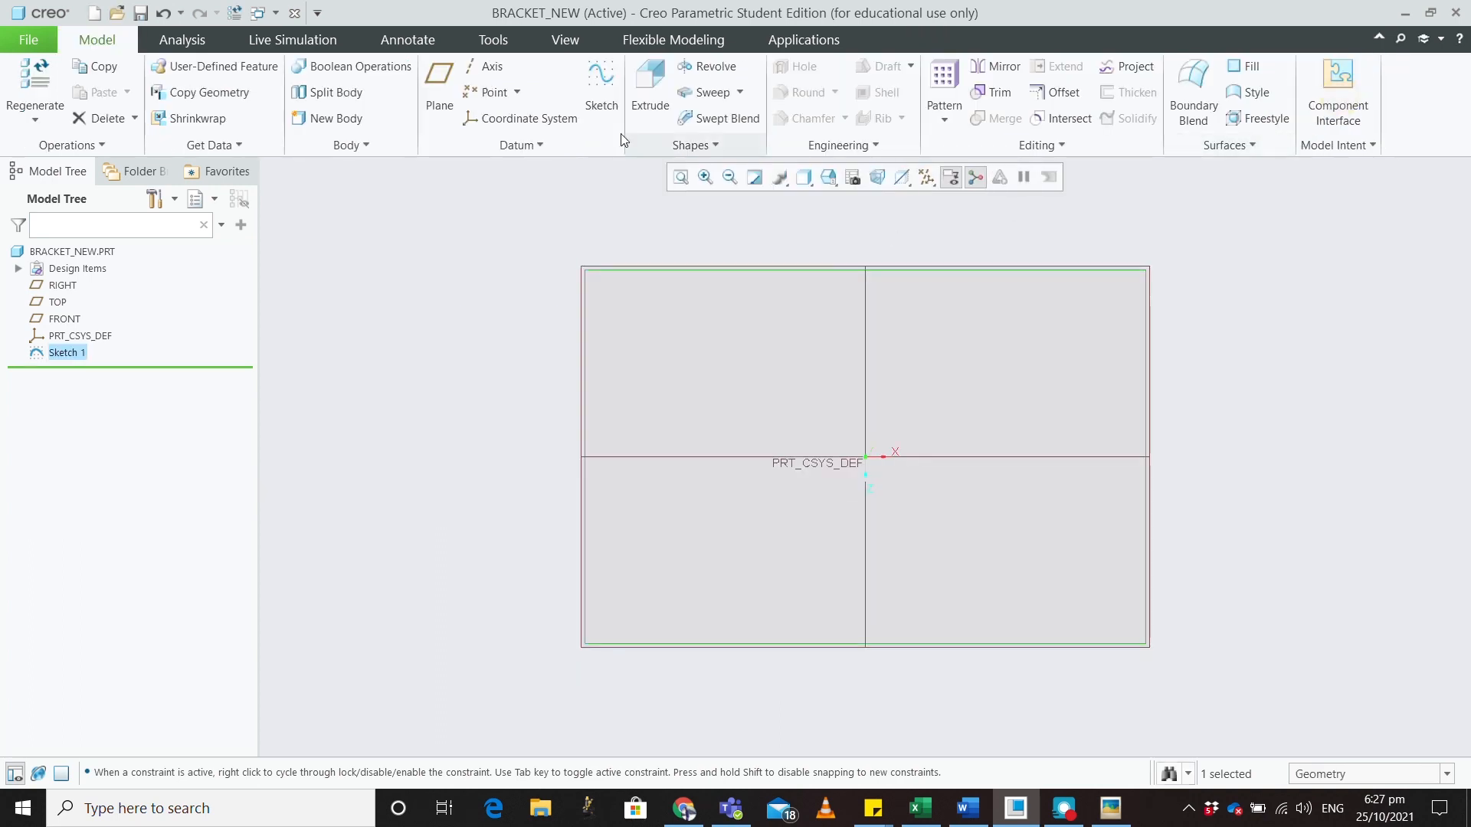
Extrude Sketch 1 15 mm deep into a slab and switch back to the reference drawing
click(650, 92)
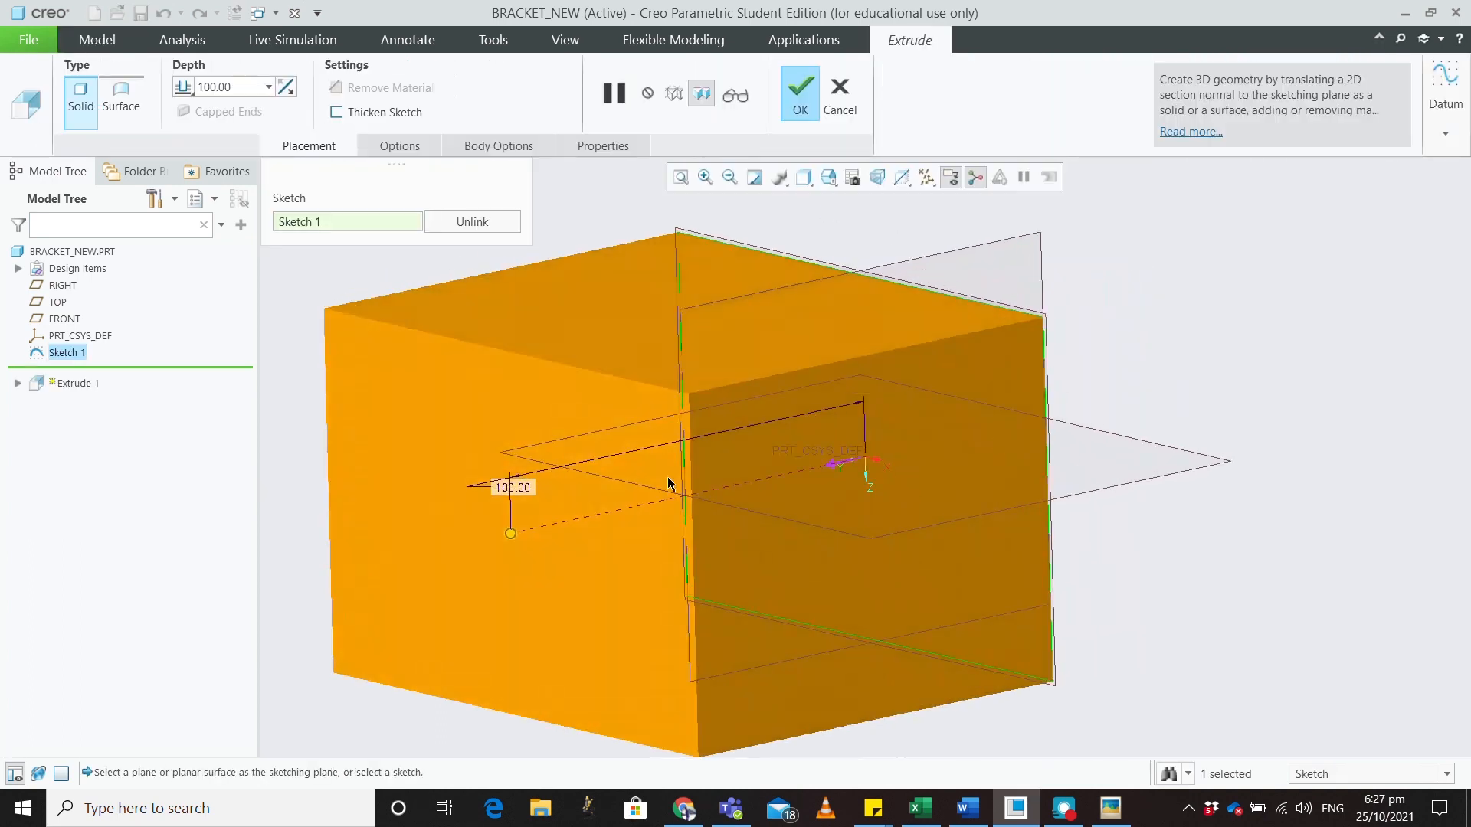
double_click(508, 487)
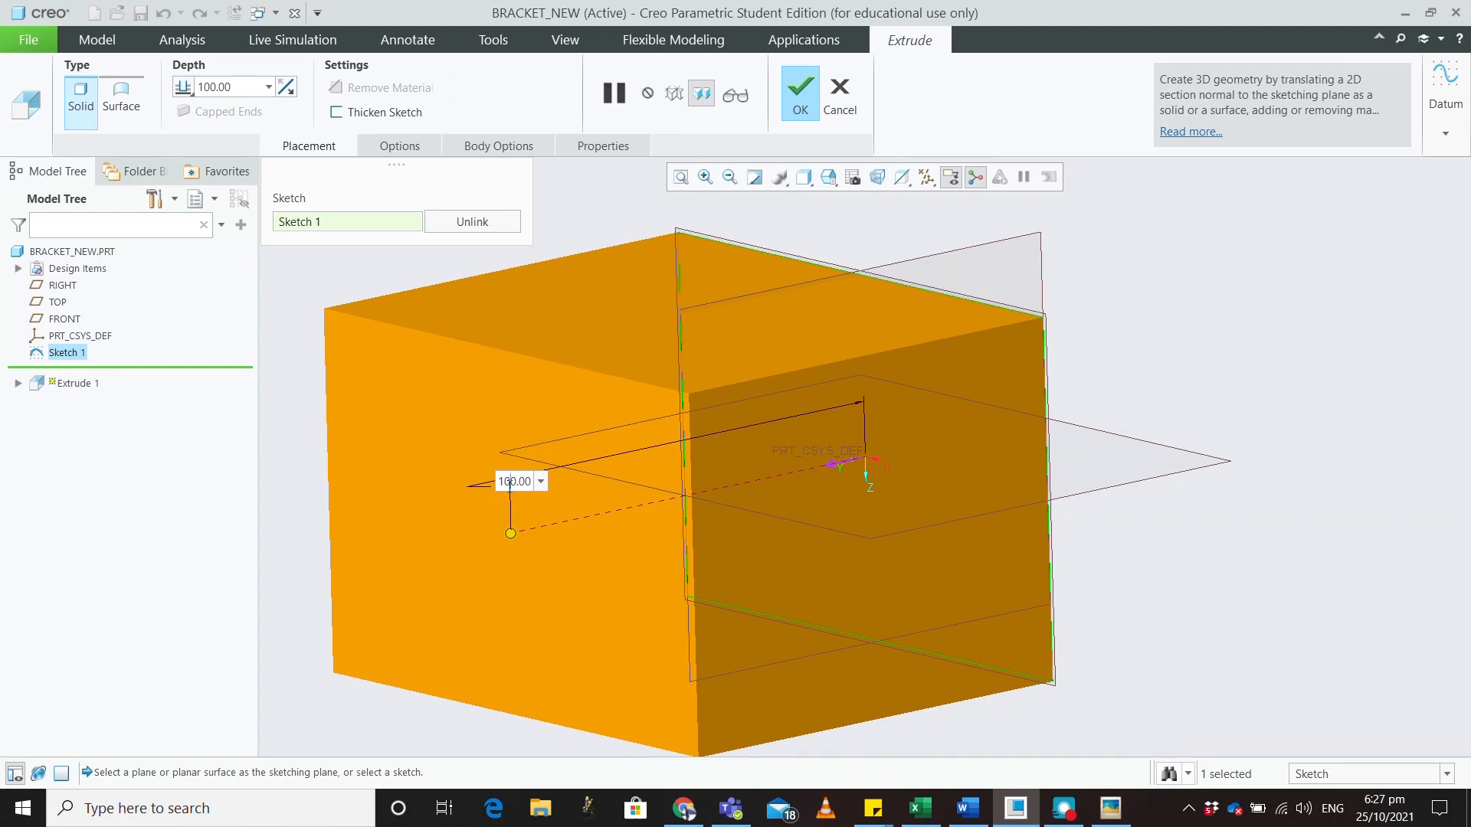
text(15)
key(BackSpace)
key(BackSpace)
key(BackSpace)
key(BackSpace)
text(15)
key(Return)
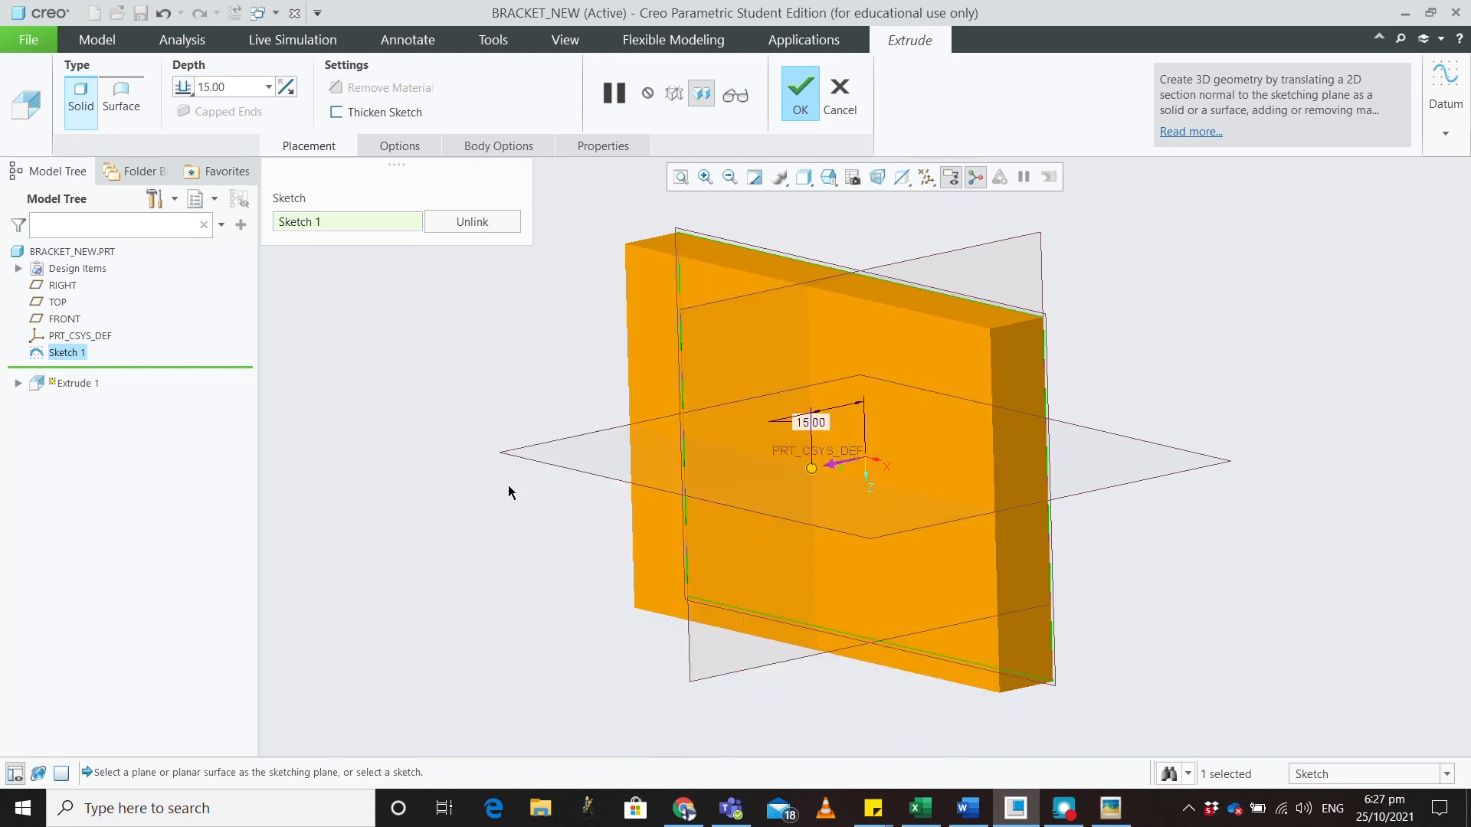
click(814, 100)
middle_drag(1108, 394, 1192, 273)
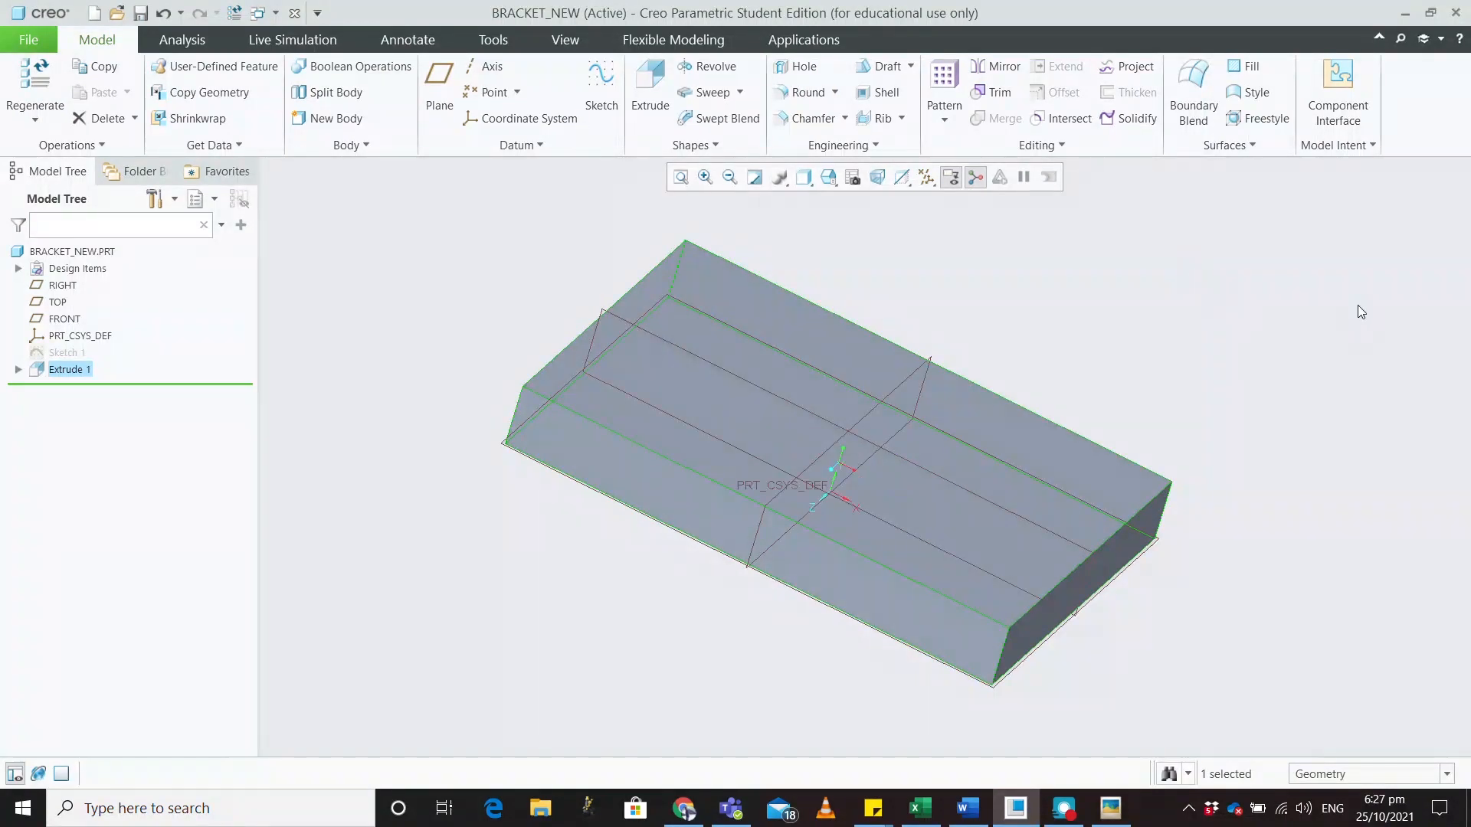
key(alt+Tab)
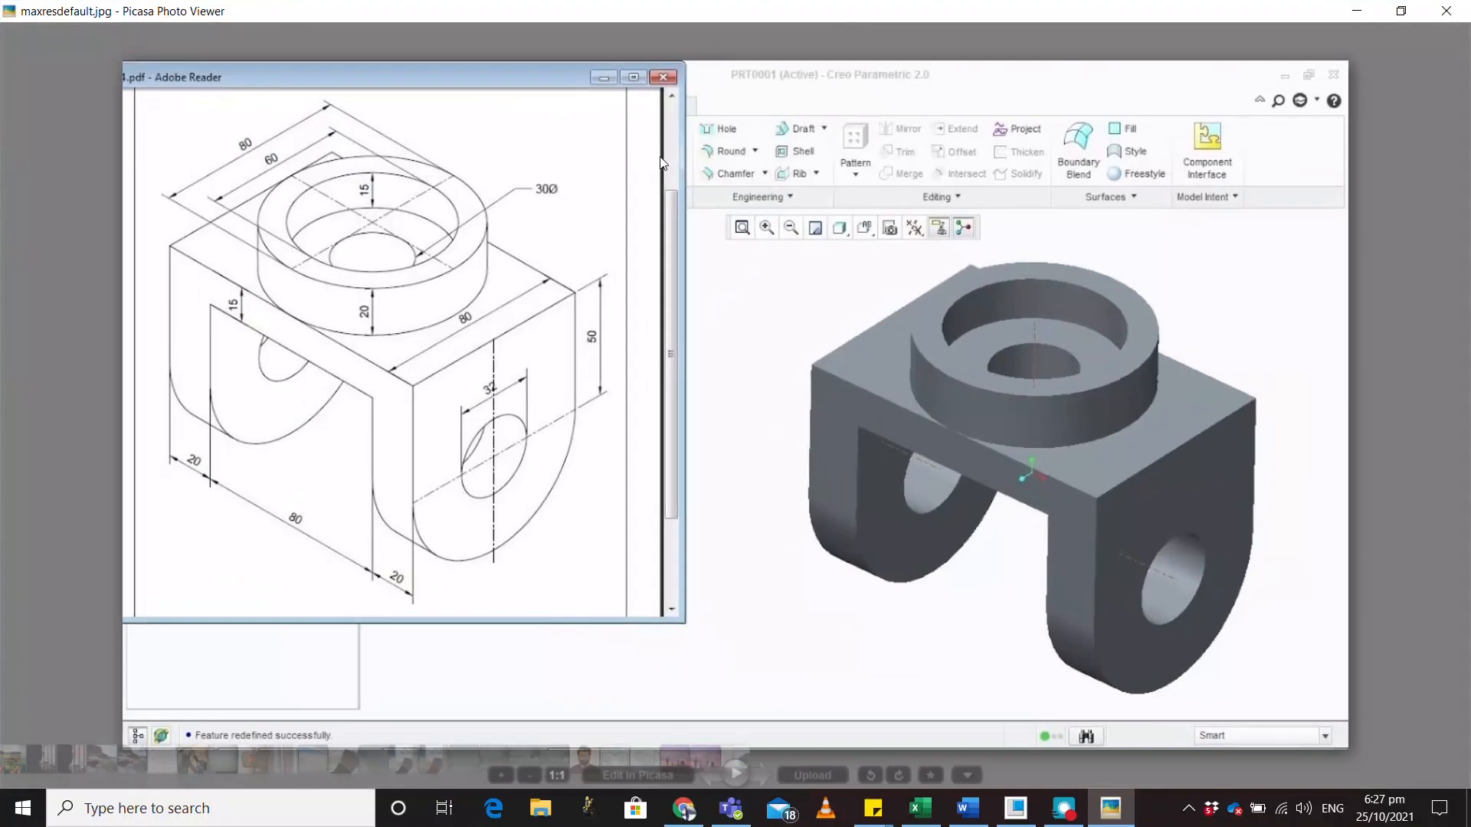
Restore down the Picasa viewer and push it off the right screen edge
click(1401, 12)
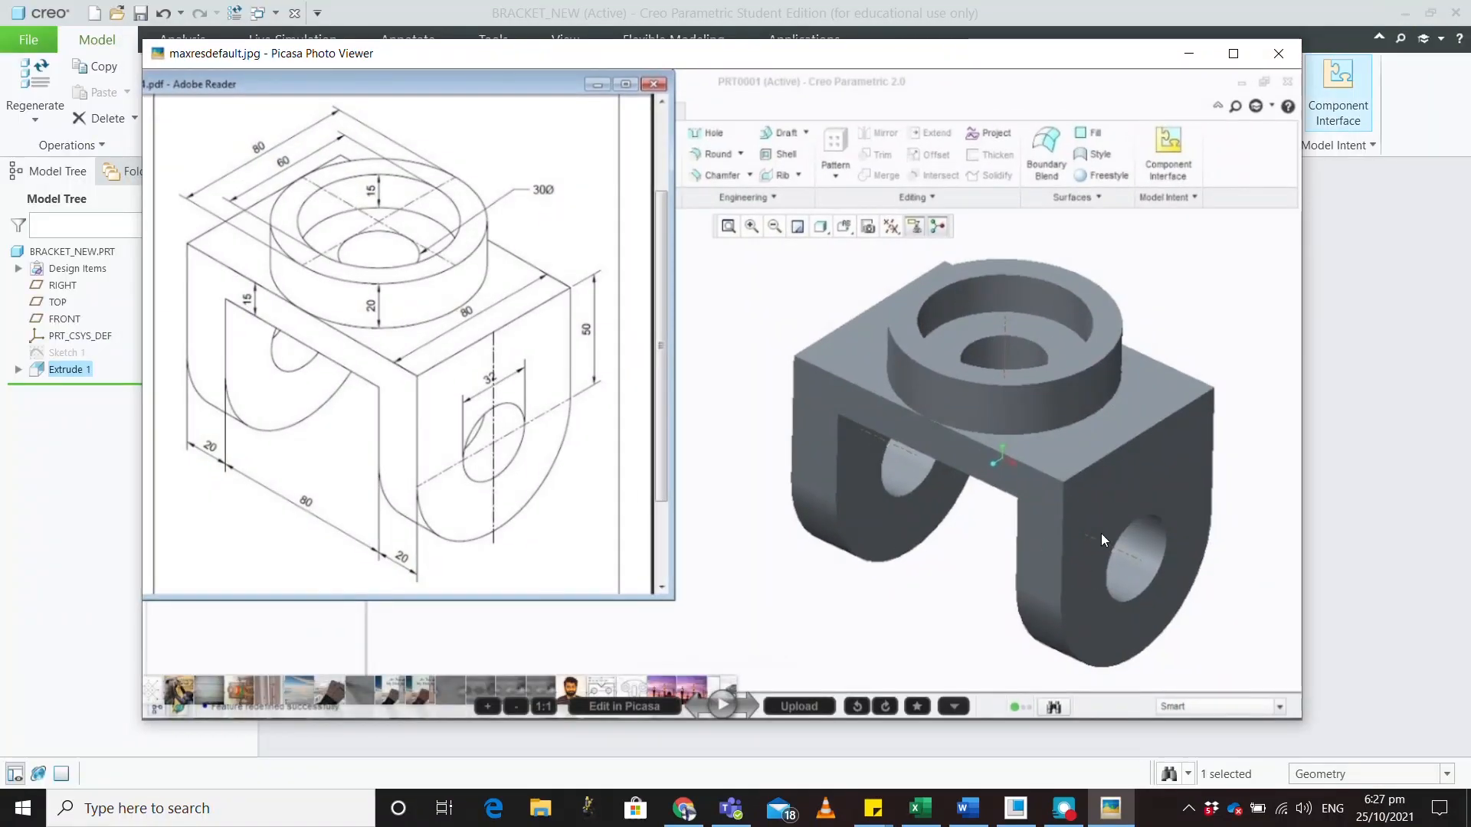
drag(994, 61, 1470, 62)
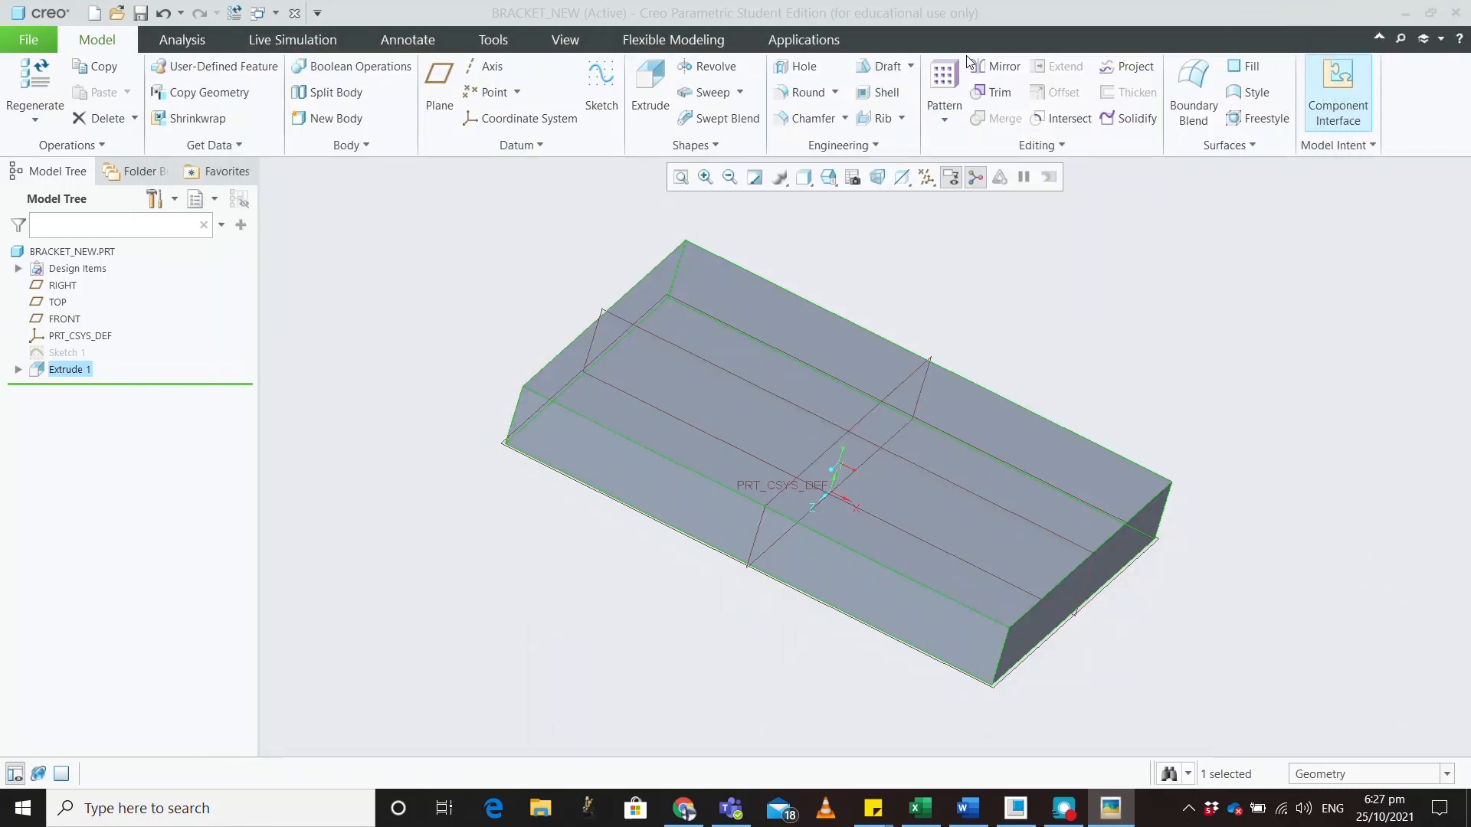
Start a face-on sketch on the slab's top face
middle_drag(839, 670, 893, 580)
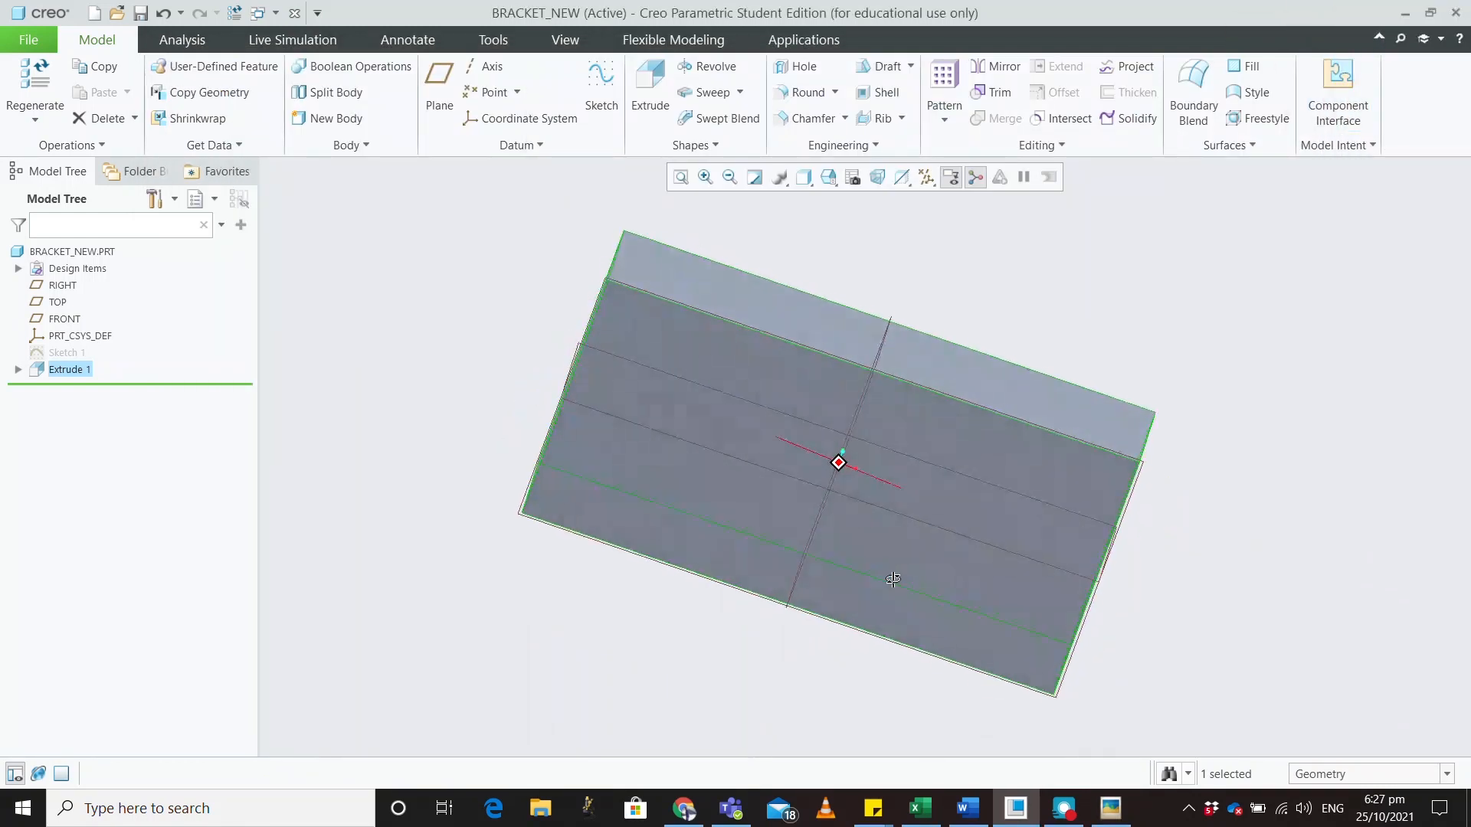
click(1005, 466)
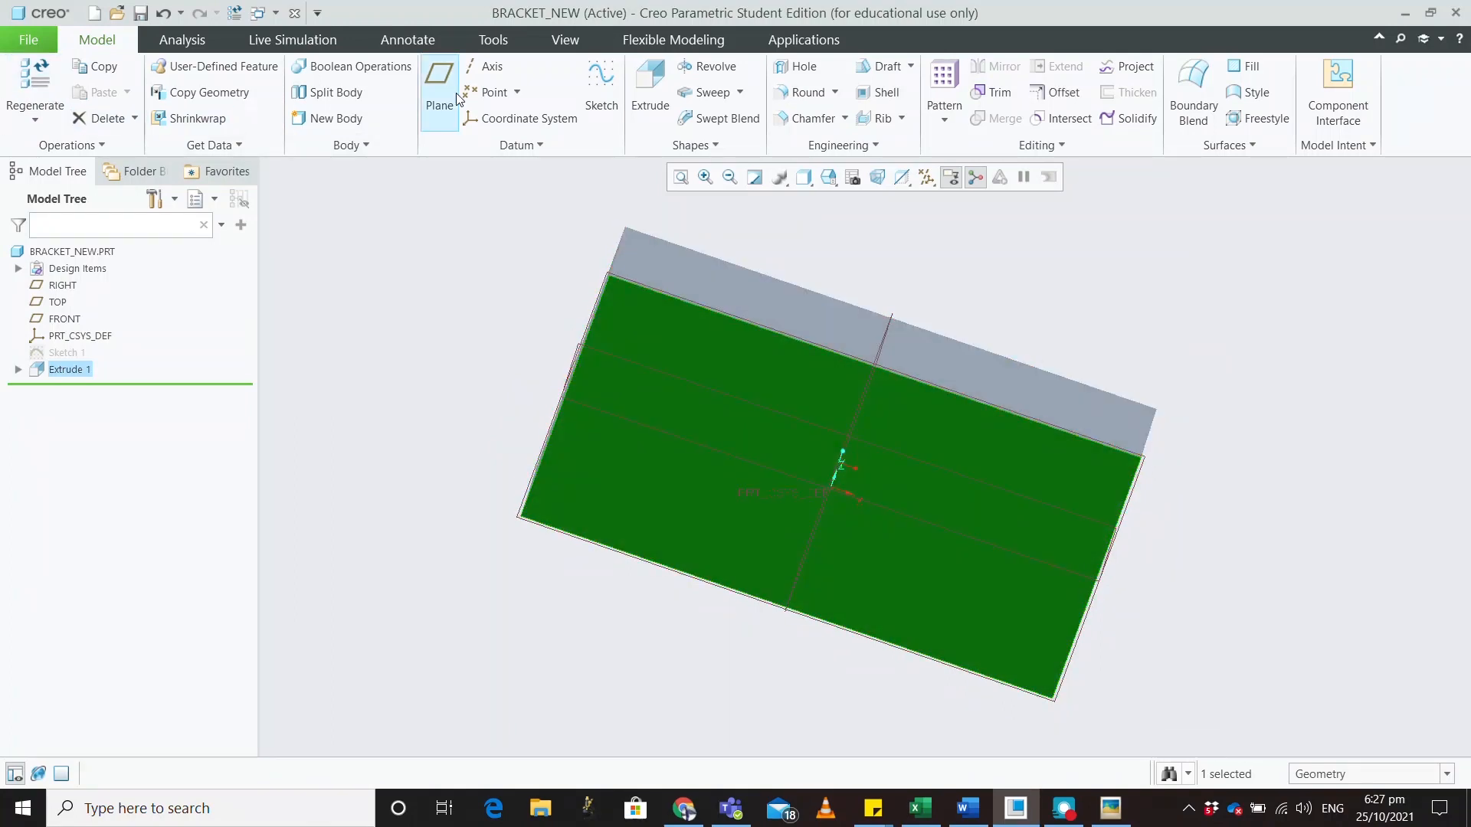
click(610, 89)
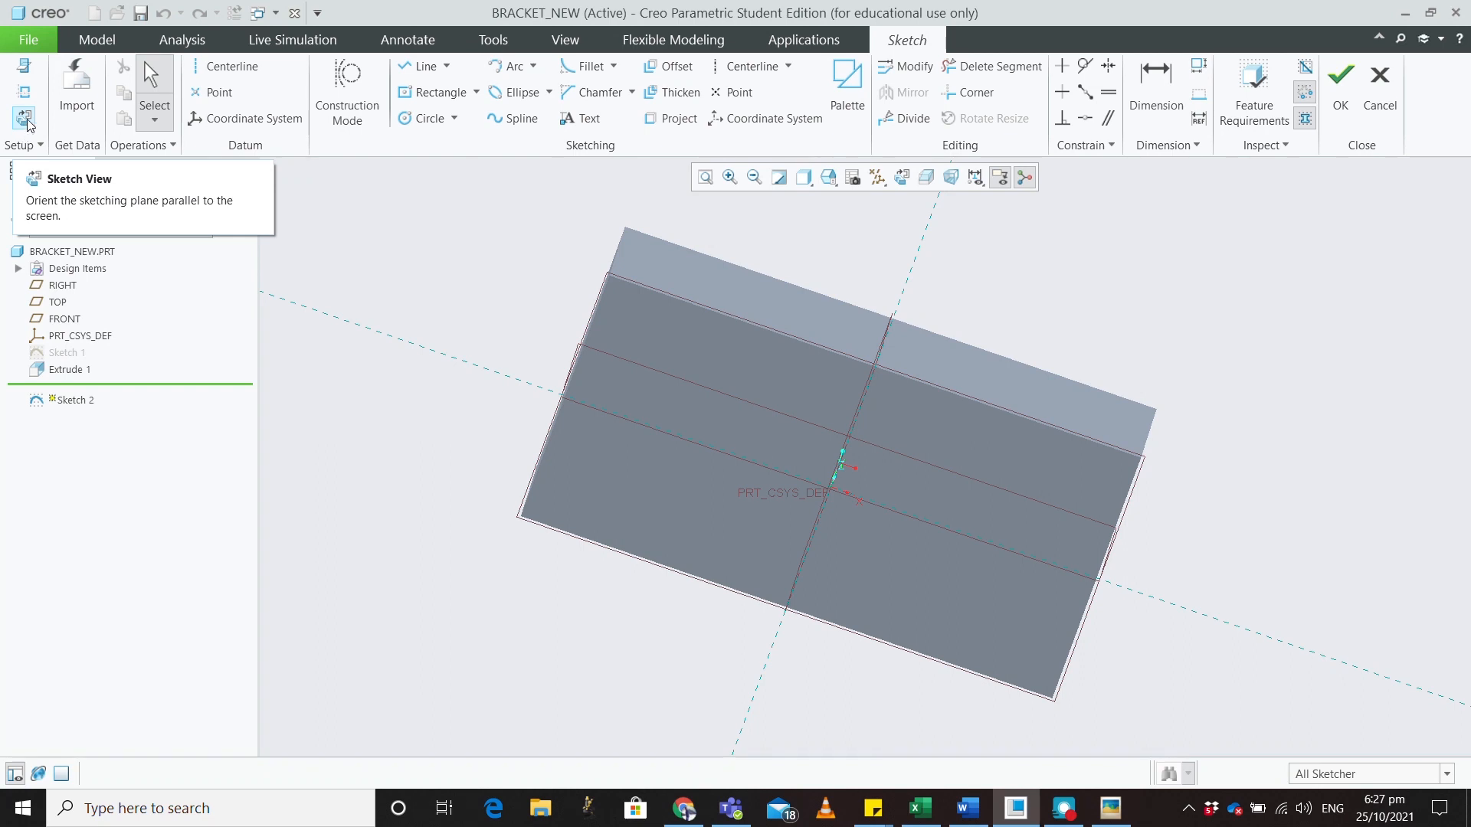
click(25, 119)
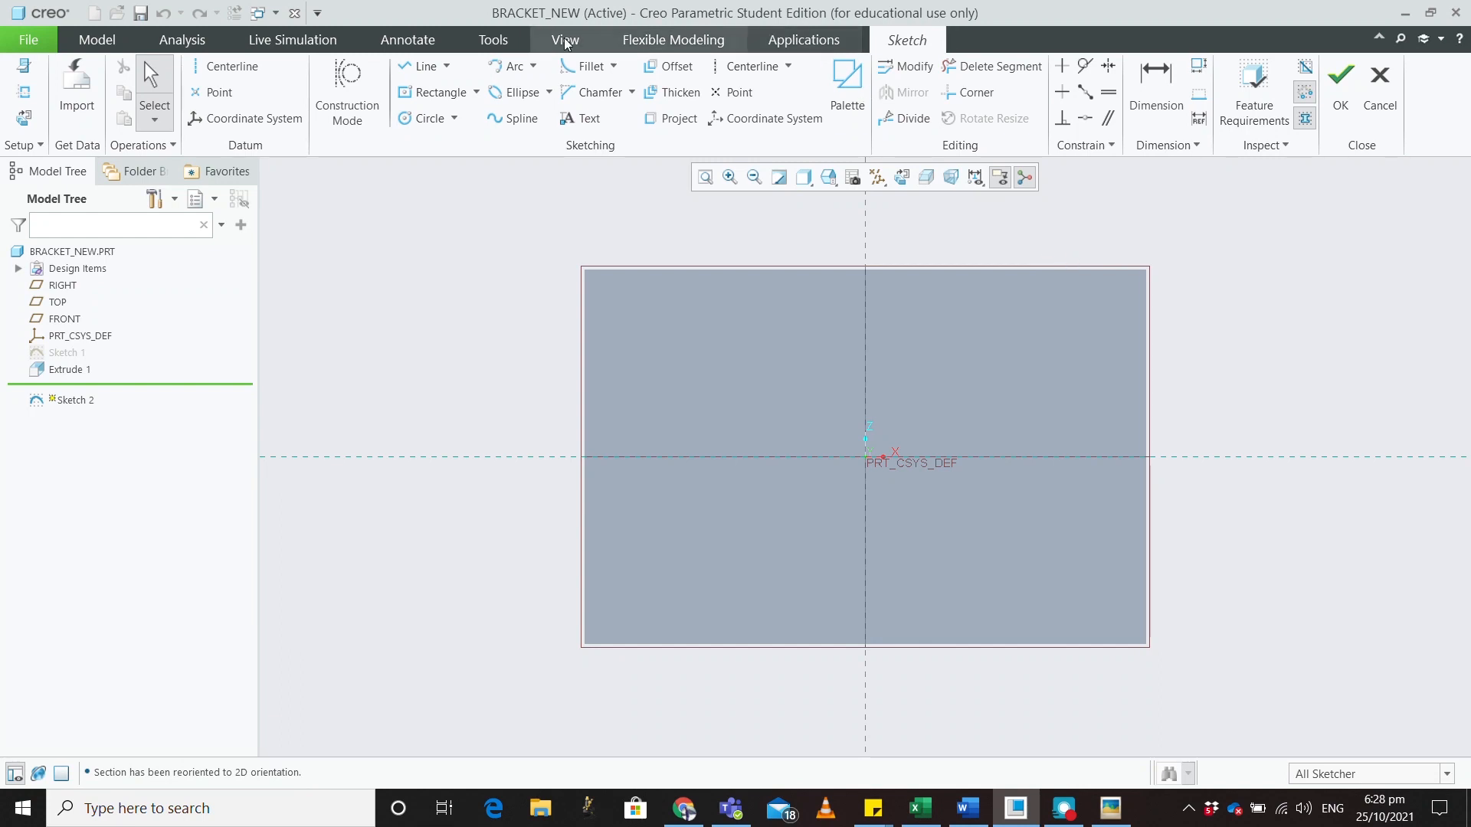
Draw two concentric circles centred on the origin
click(426, 118)
click(876, 458)
click(953, 331)
middle_click(988, 403)
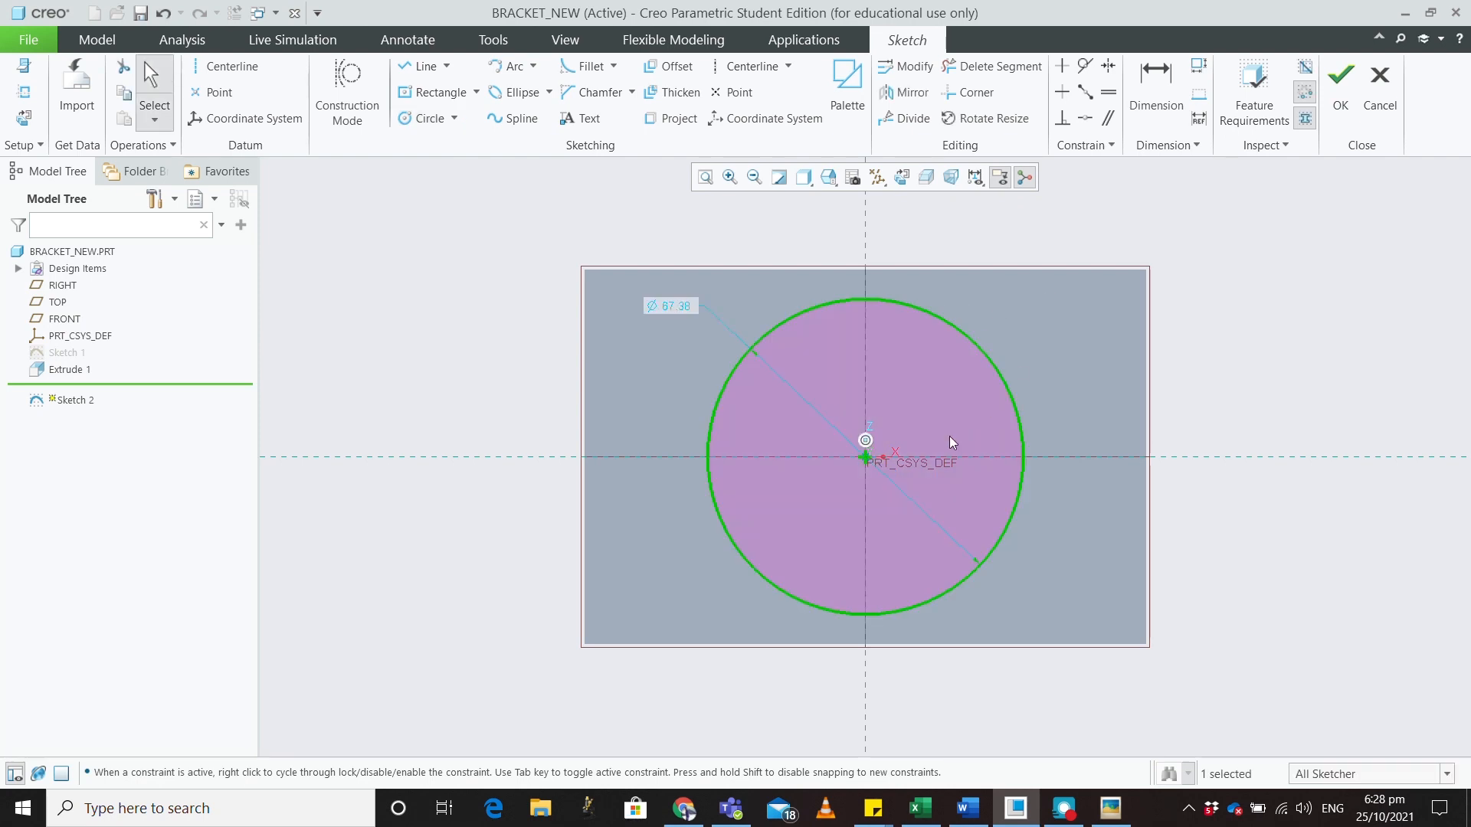
click(426, 118)
click(874, 458)
click(907, 381)
middle_click(1091, 295)
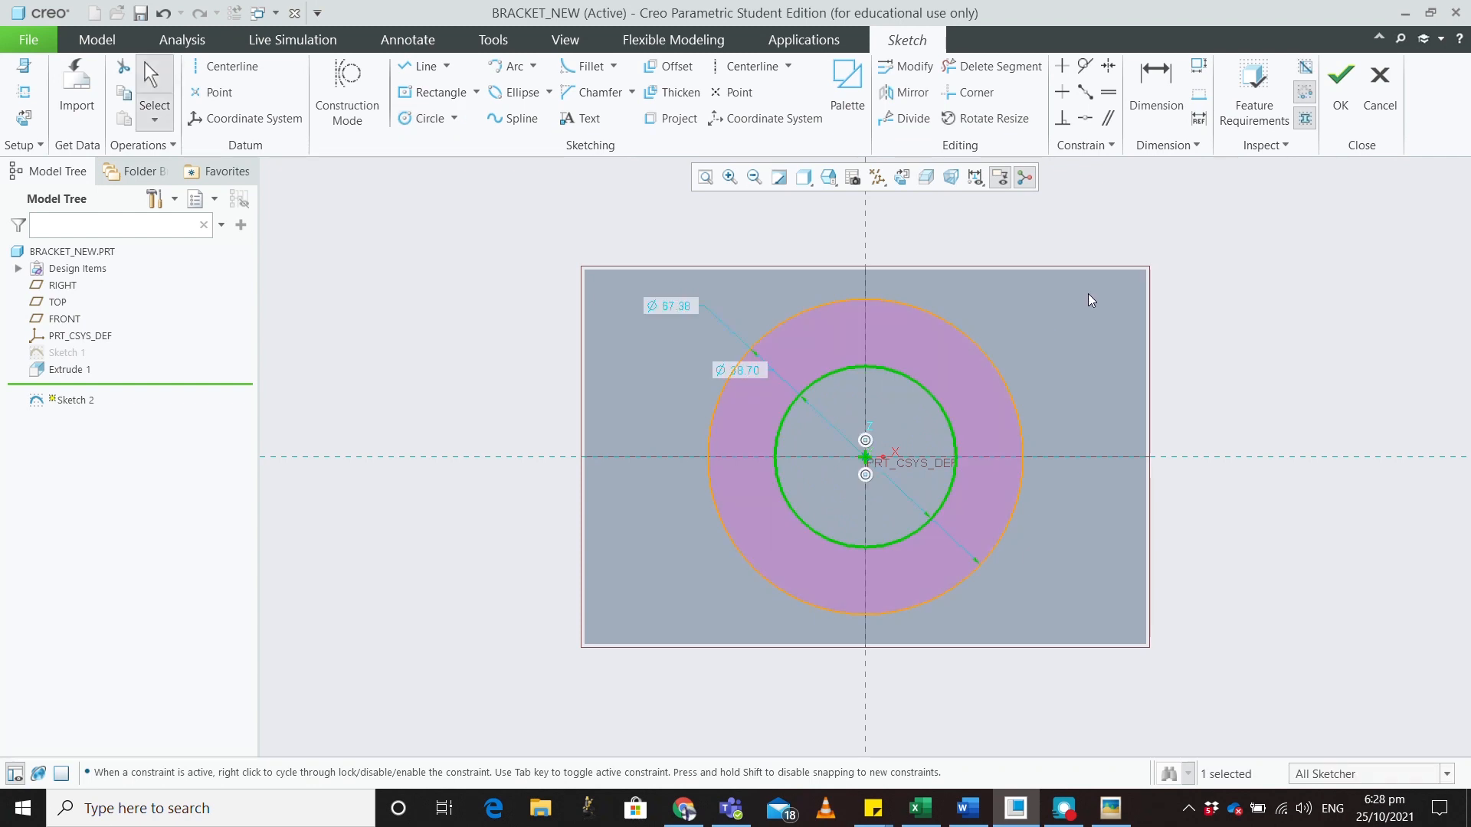
Set the circle diameters to 80 and 60 and finish Sketch 2
double_click(679, 306)
text(80)
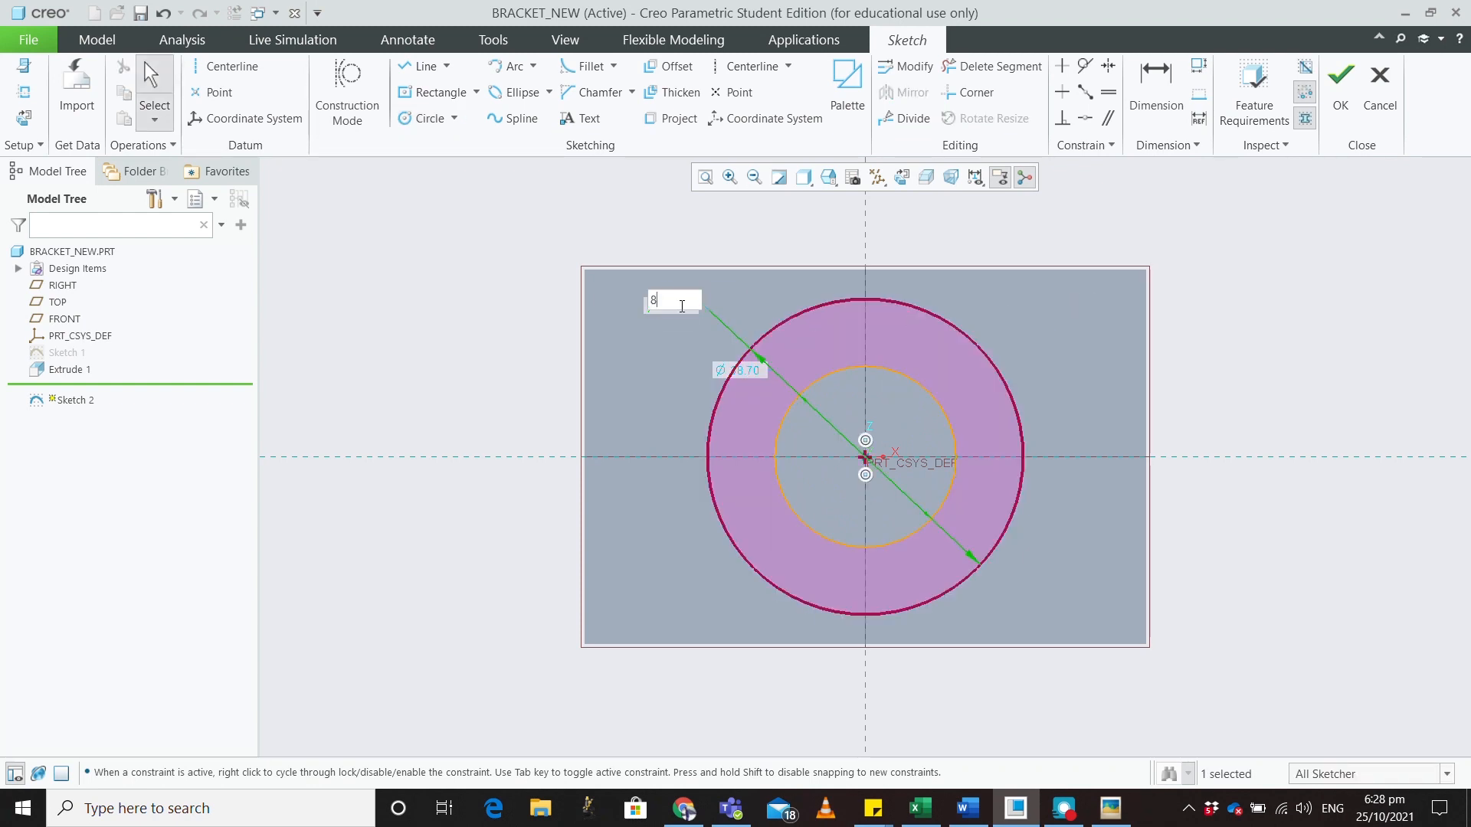
key(Return)
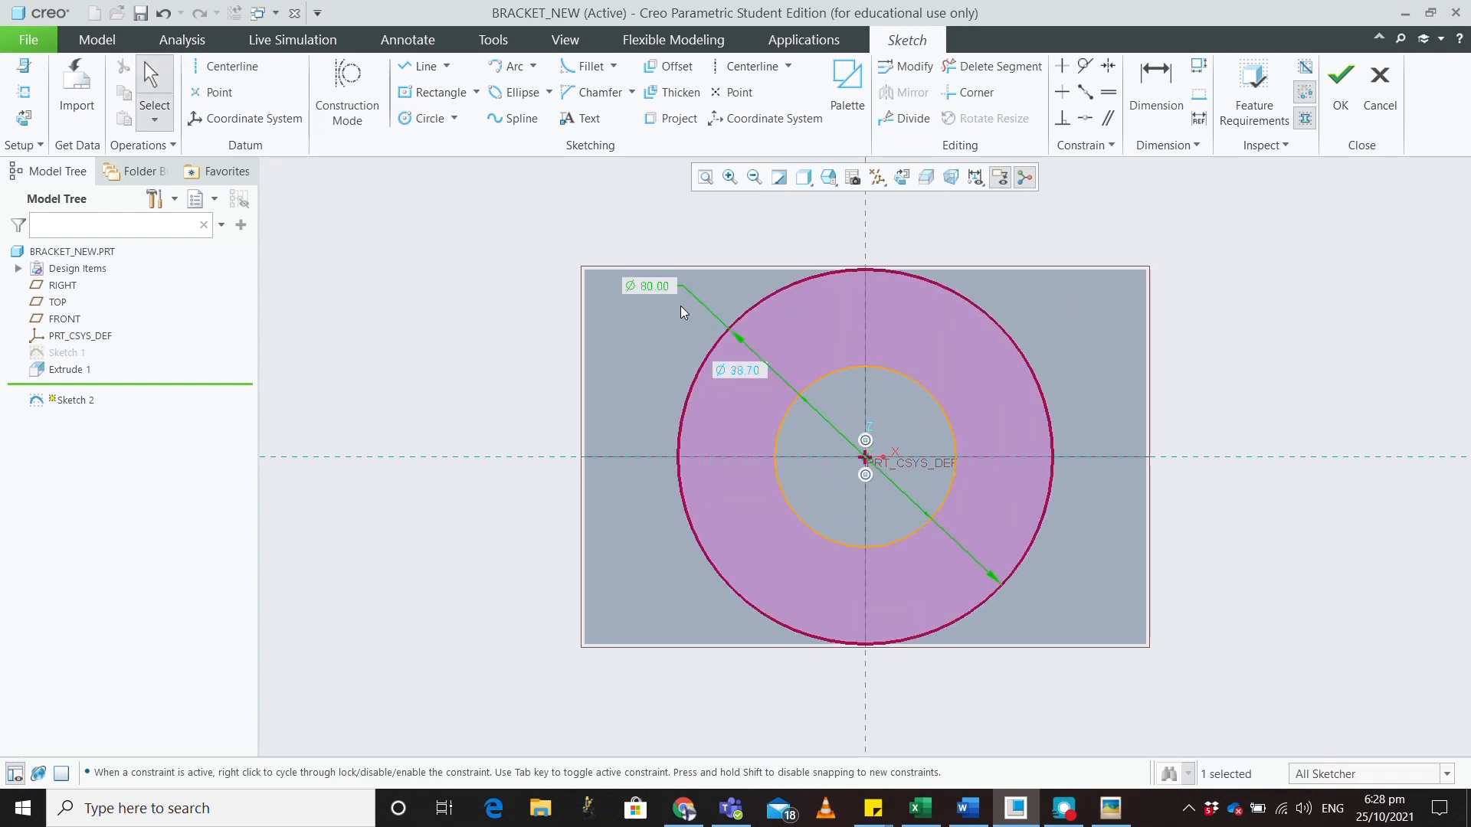
double_click(736, 373)
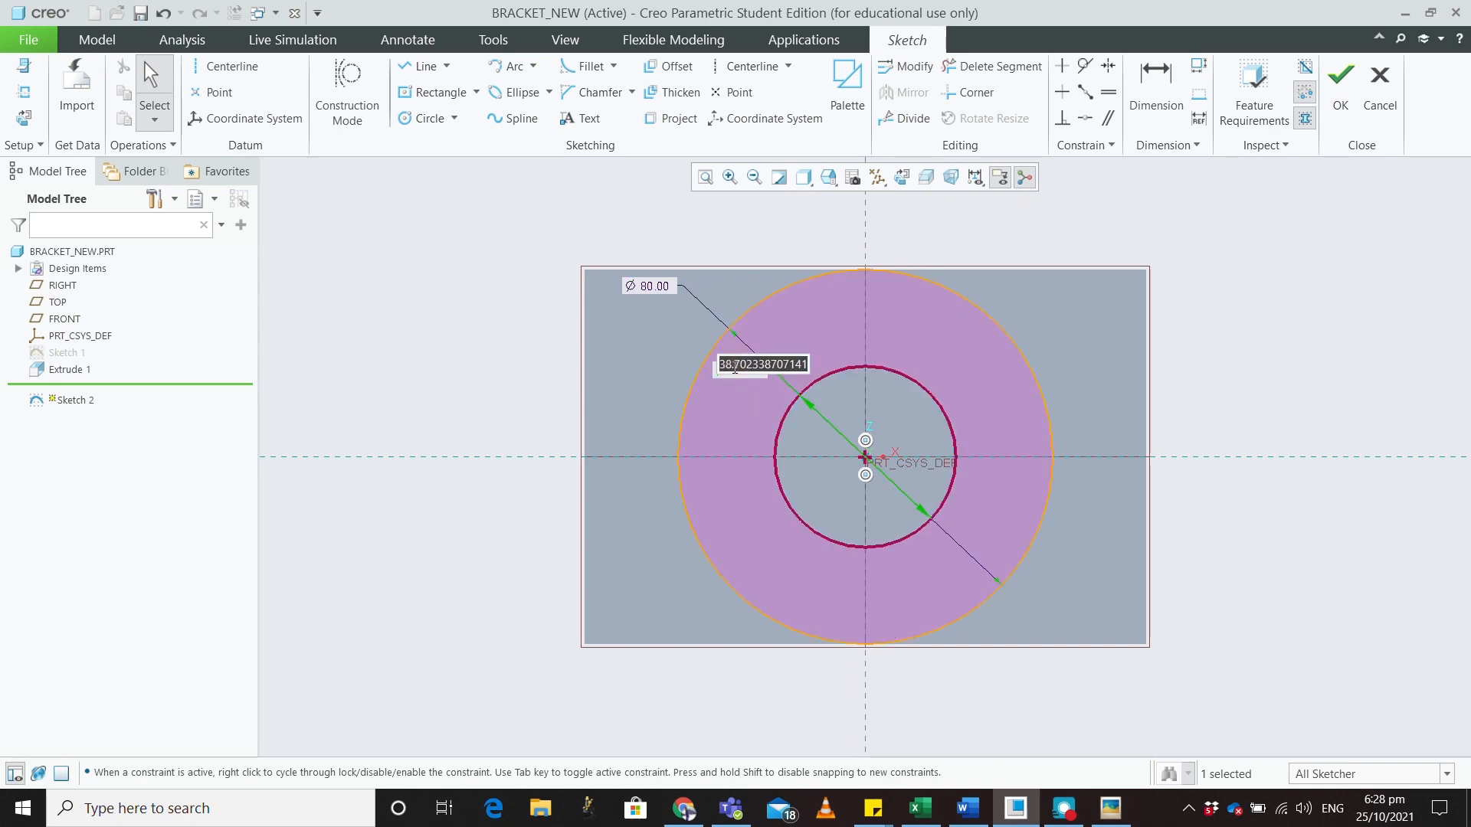
text(60)
key(Return)
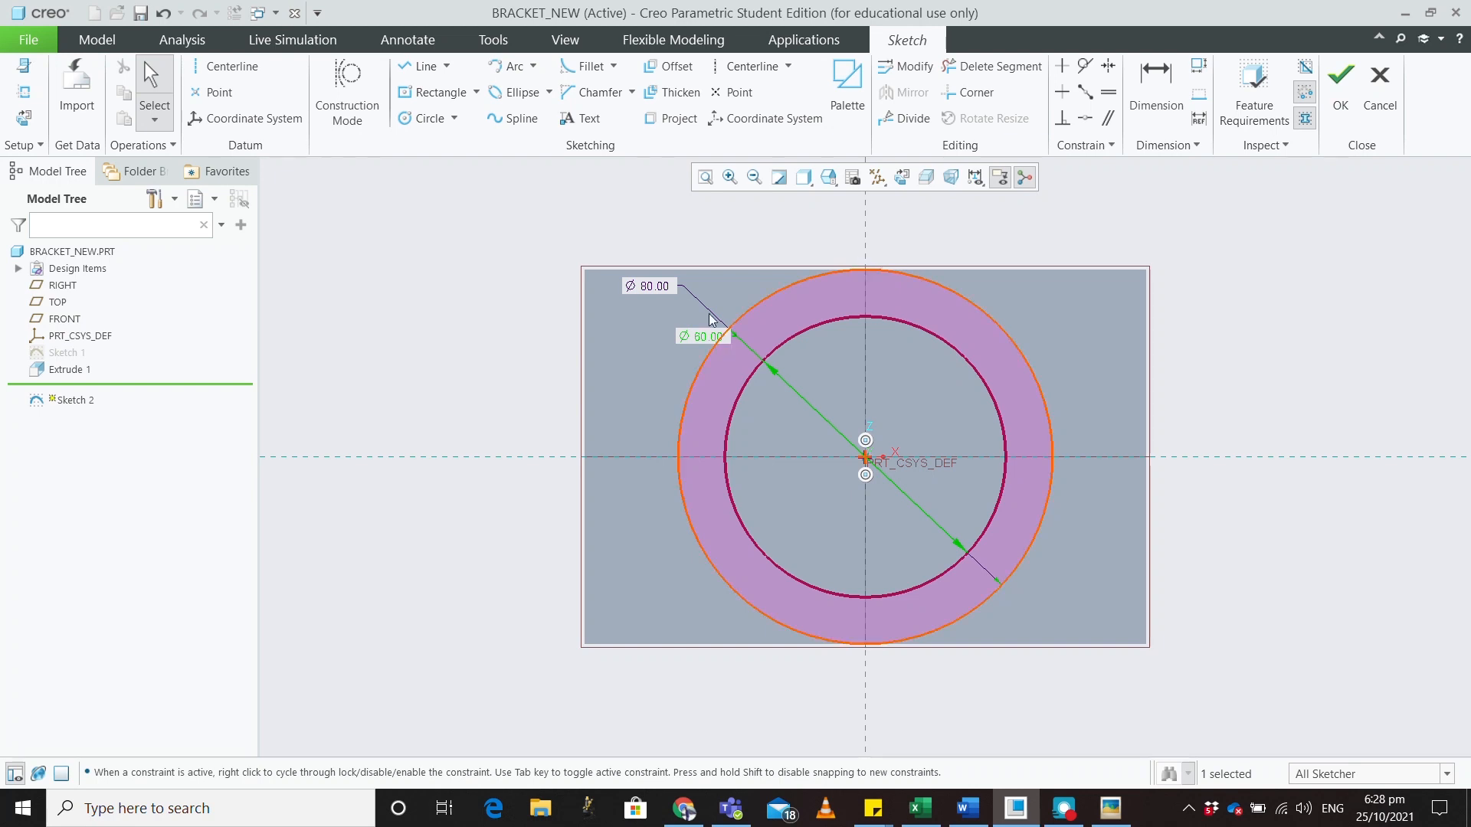
click(1342, 98)
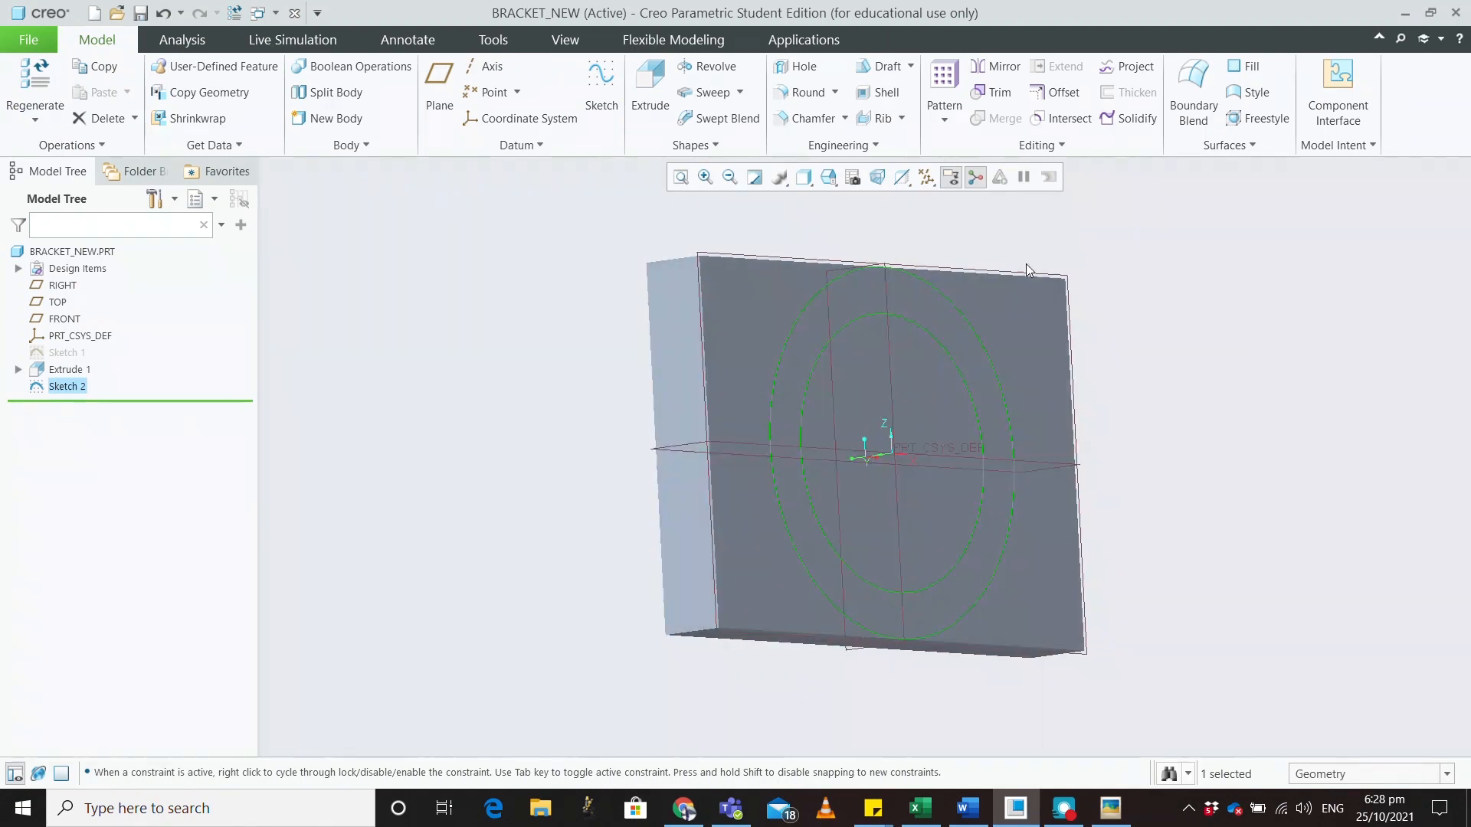
Extrude Sketch 2 20 mm tall into a ring standing on the slab
click(651, 89)
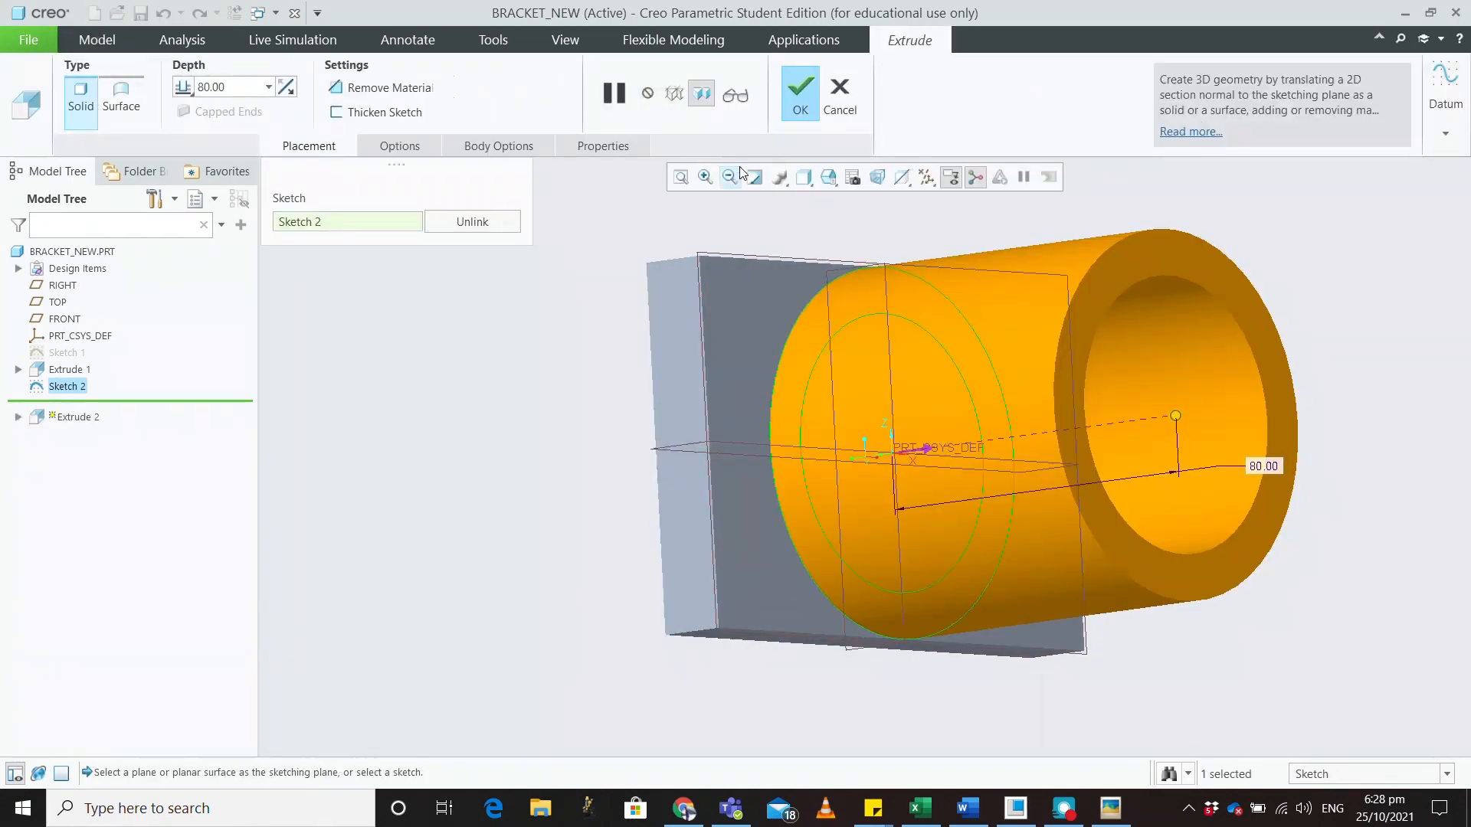
double_click(1264, 465)
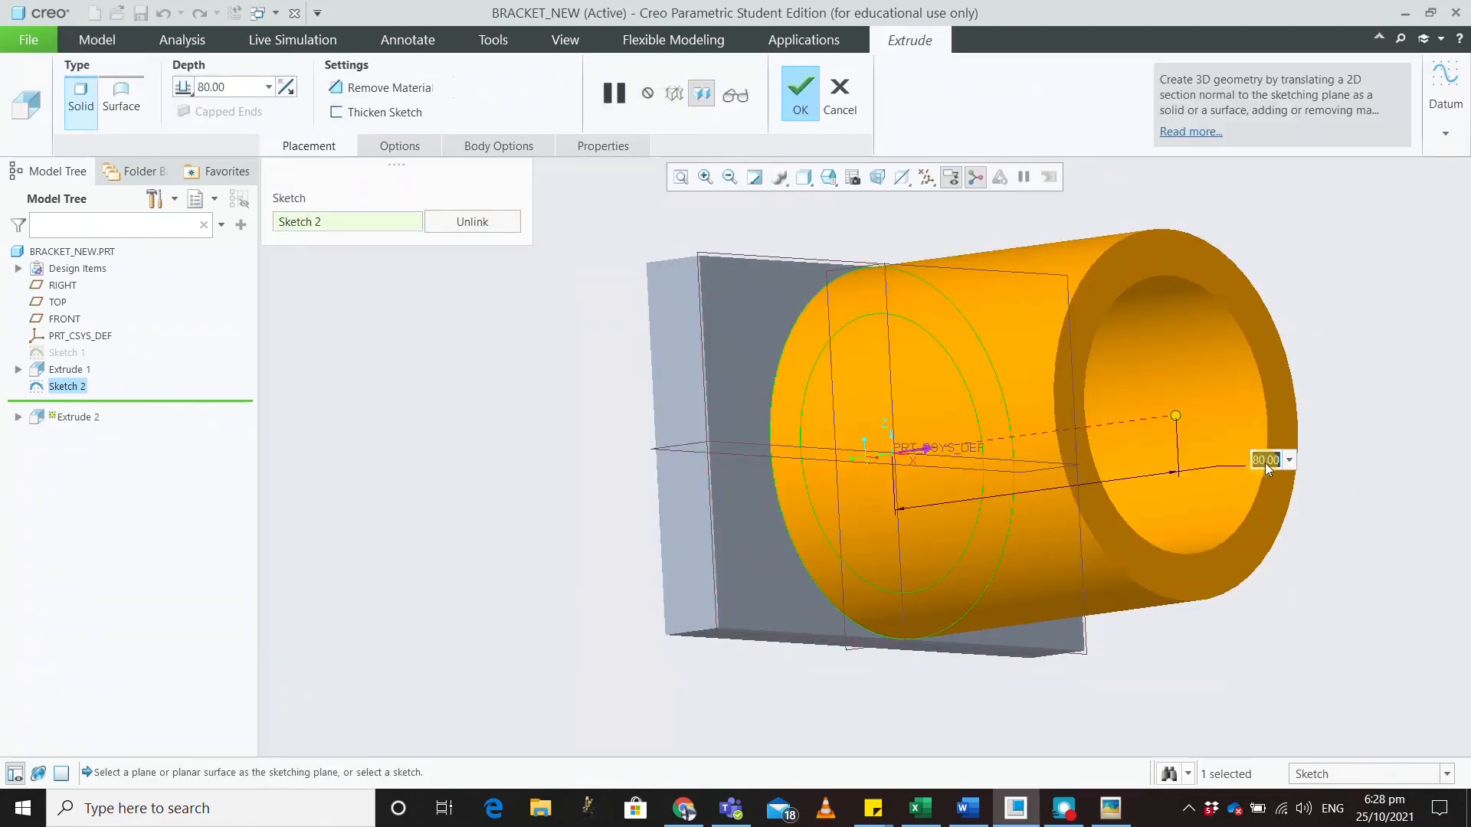
text(20)
key(Return)
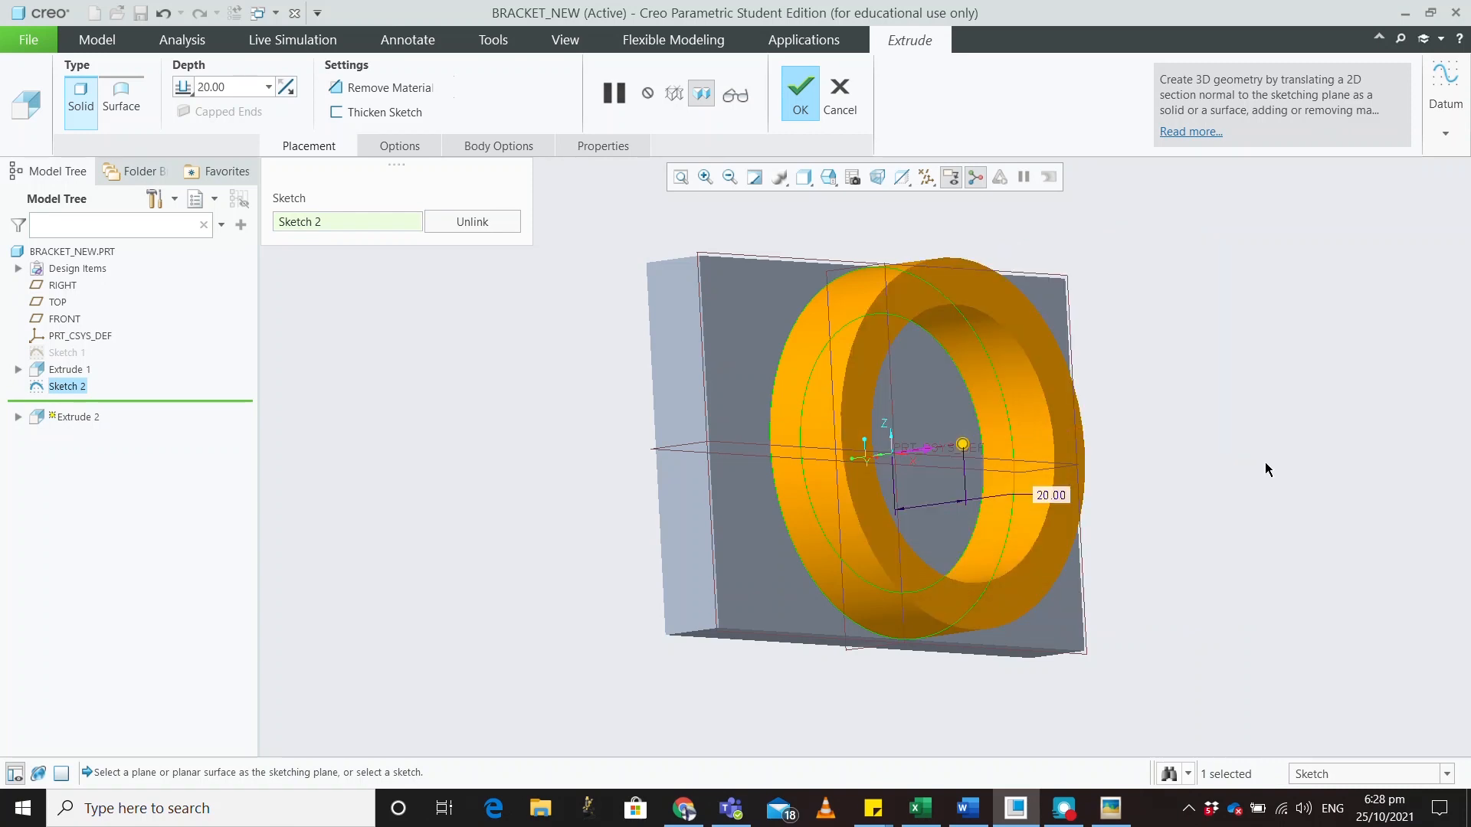
middle_click(1302, 413)
middle_drag(1302, 412, 1257, 351)
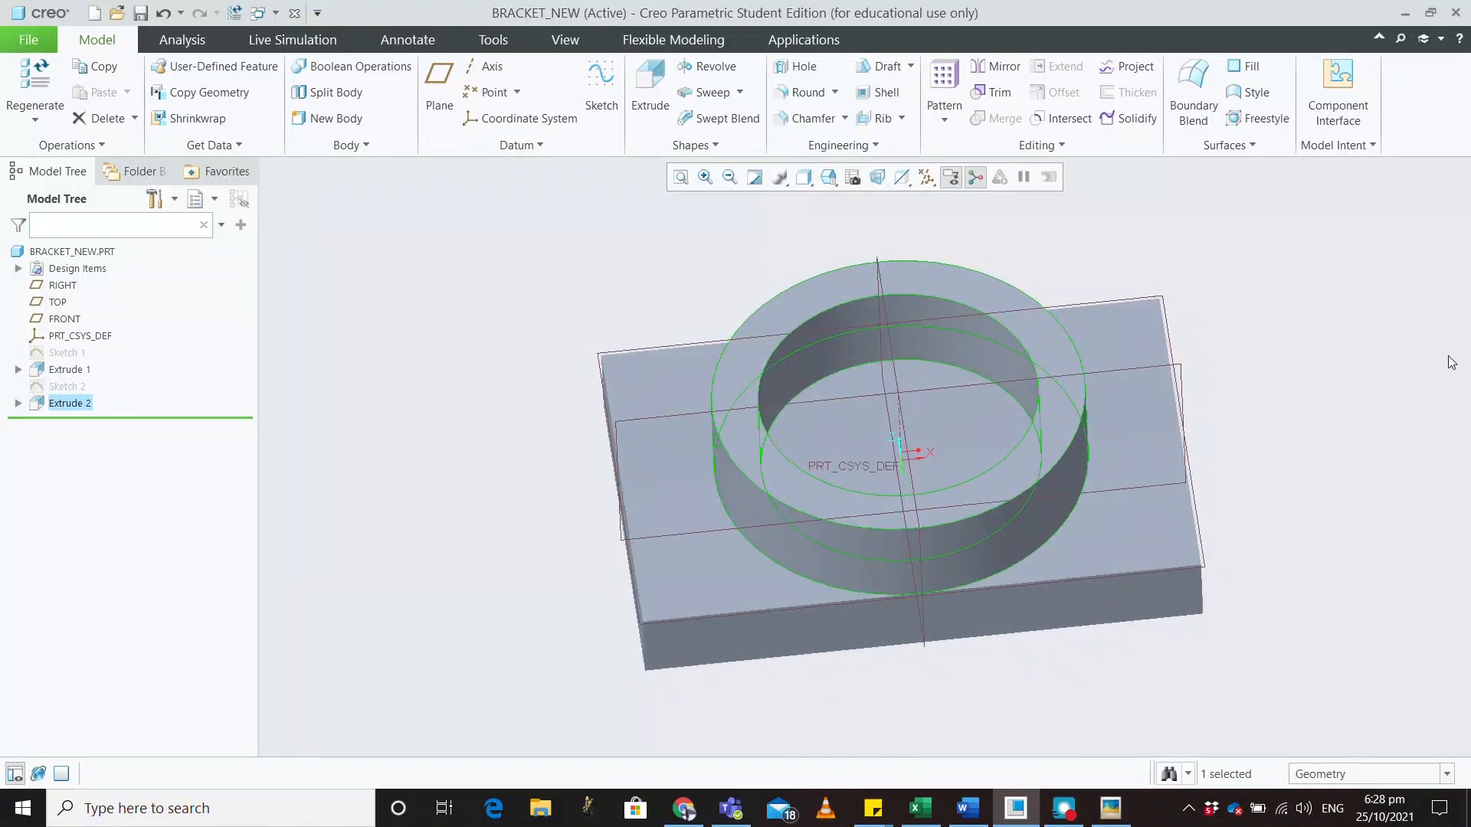
Check the reference drawing in Picasa, then move it off screen
key(alt+Tab)
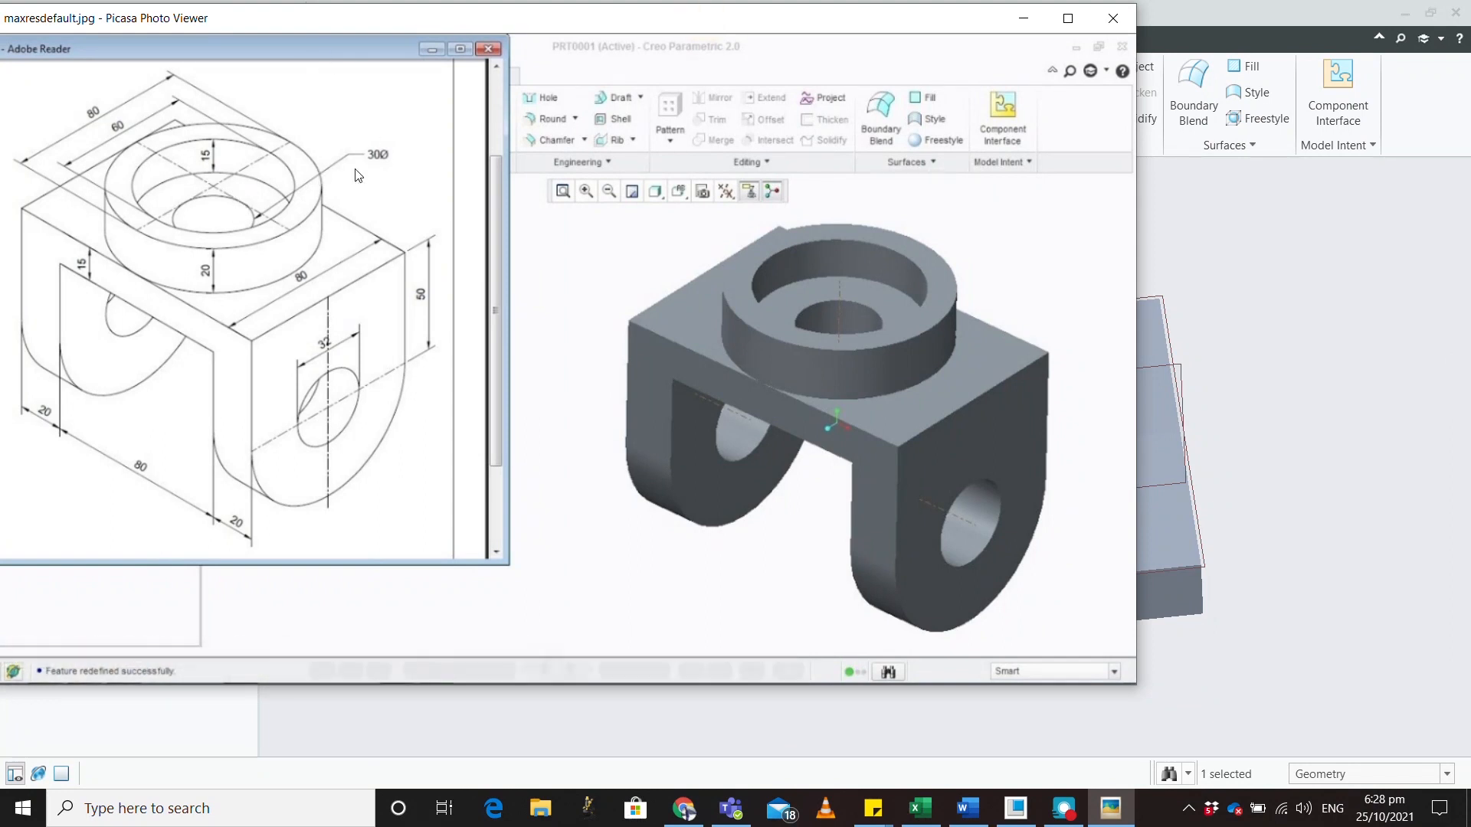
mouse_move(703, 18)
mouse_down()
mouse_move(1470, 116)
mouse_move(1470, 76)
mouse_up()
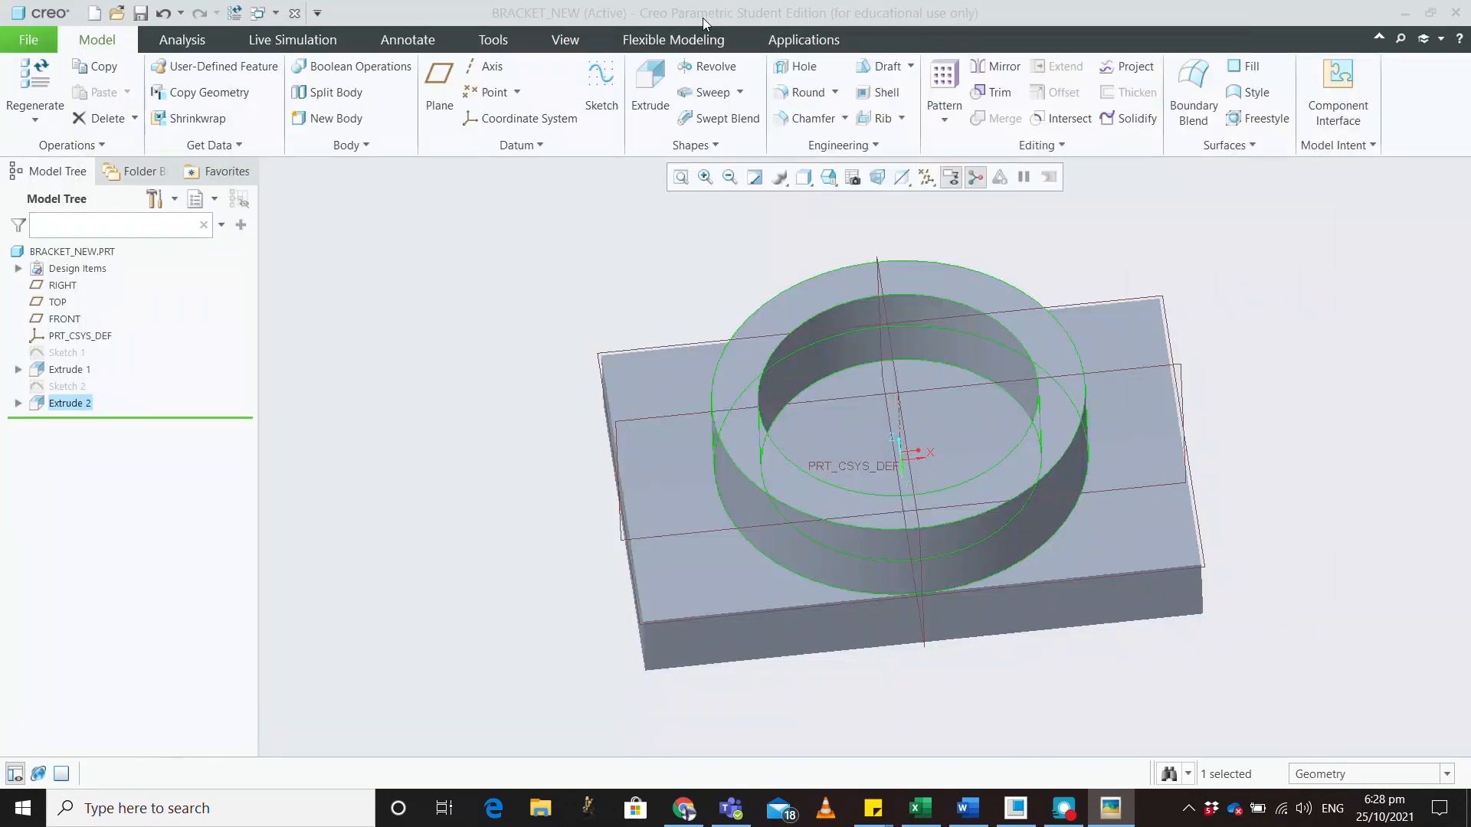
click(1267, 274)
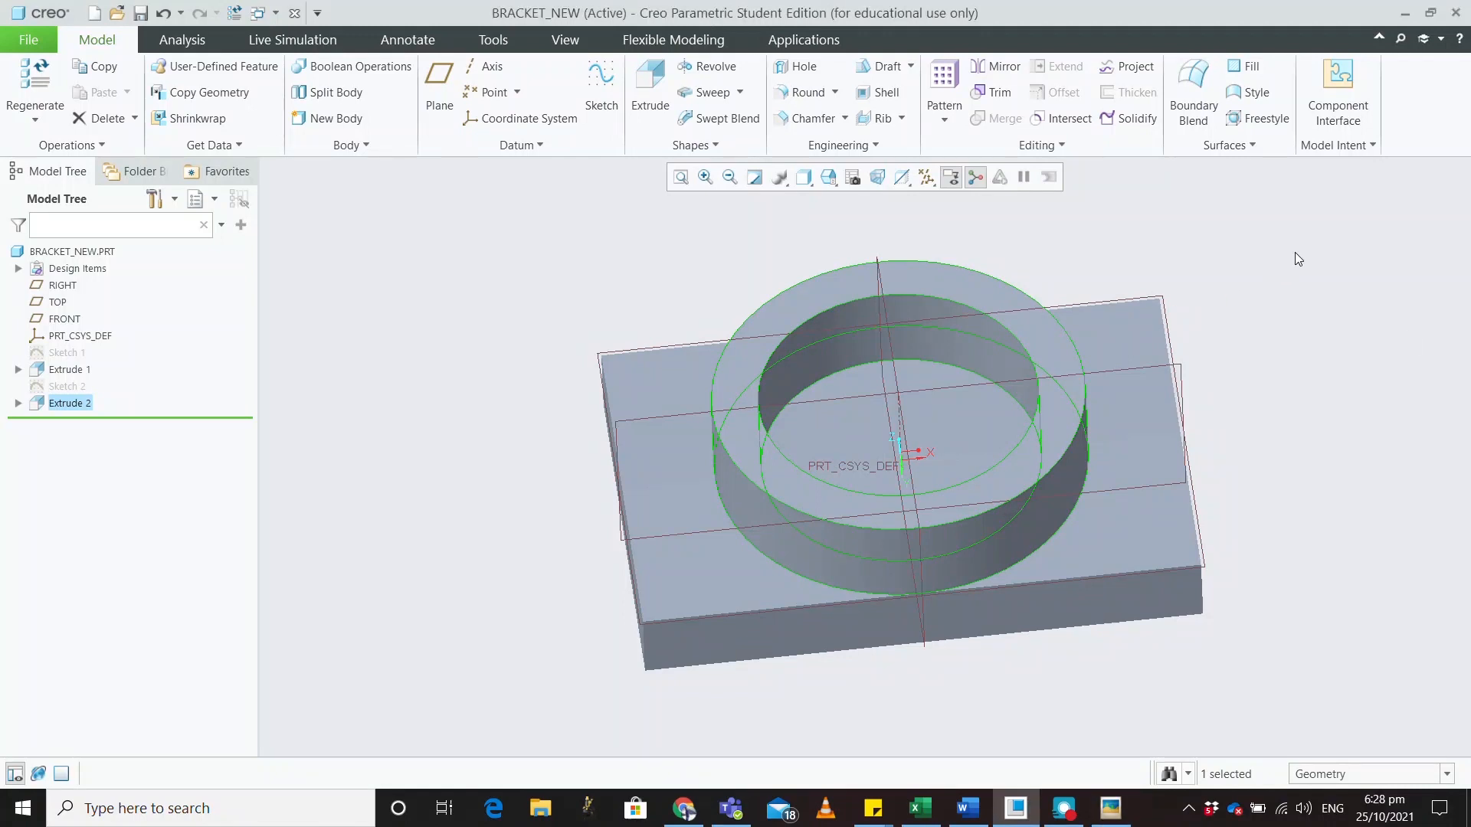
Start Sketch 3 on the slab's flat underside face
click(1278, 265)
middle_drag(1279, 260, 992, 379)
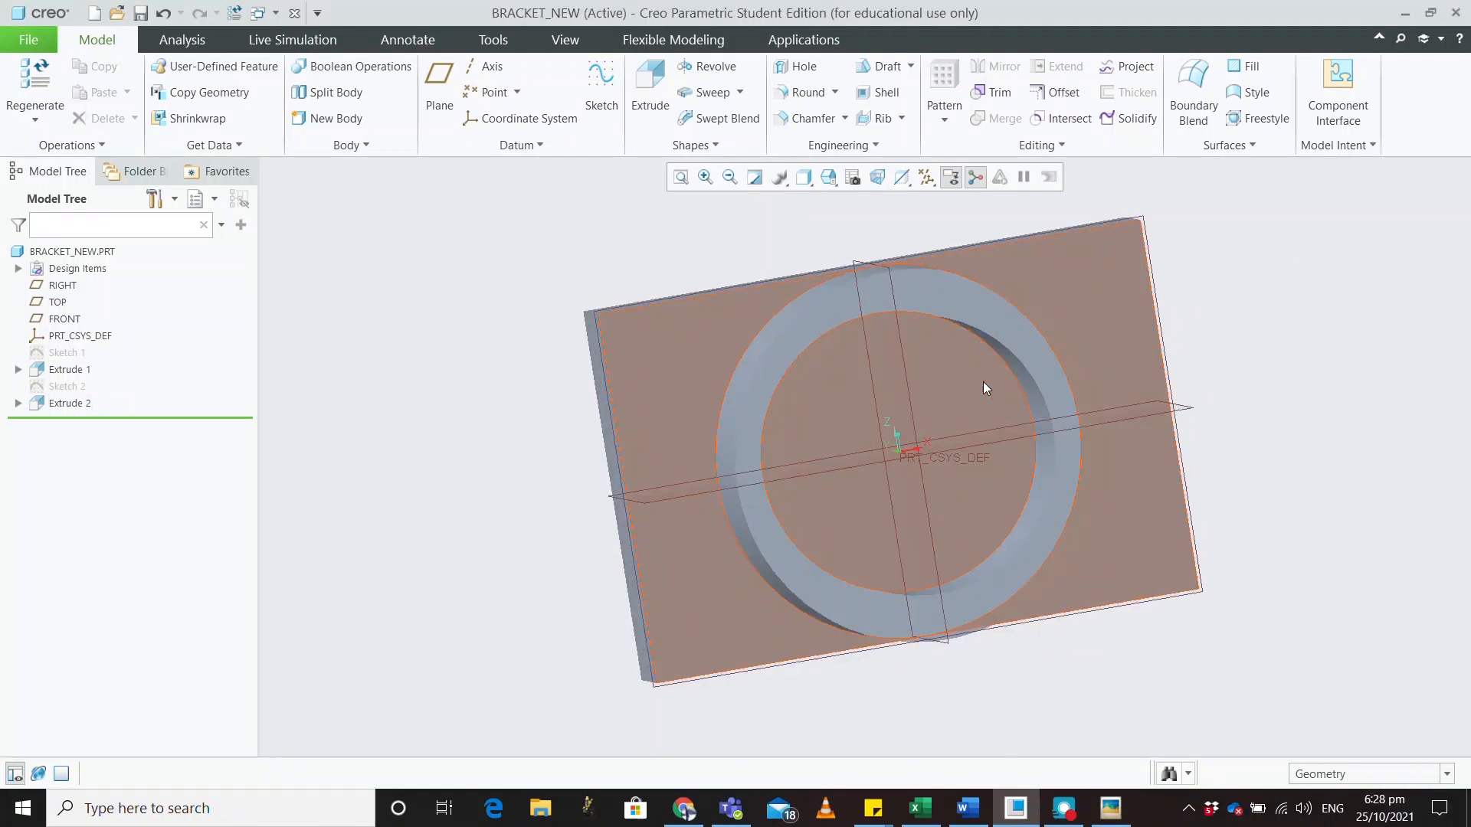
click(972, 381)
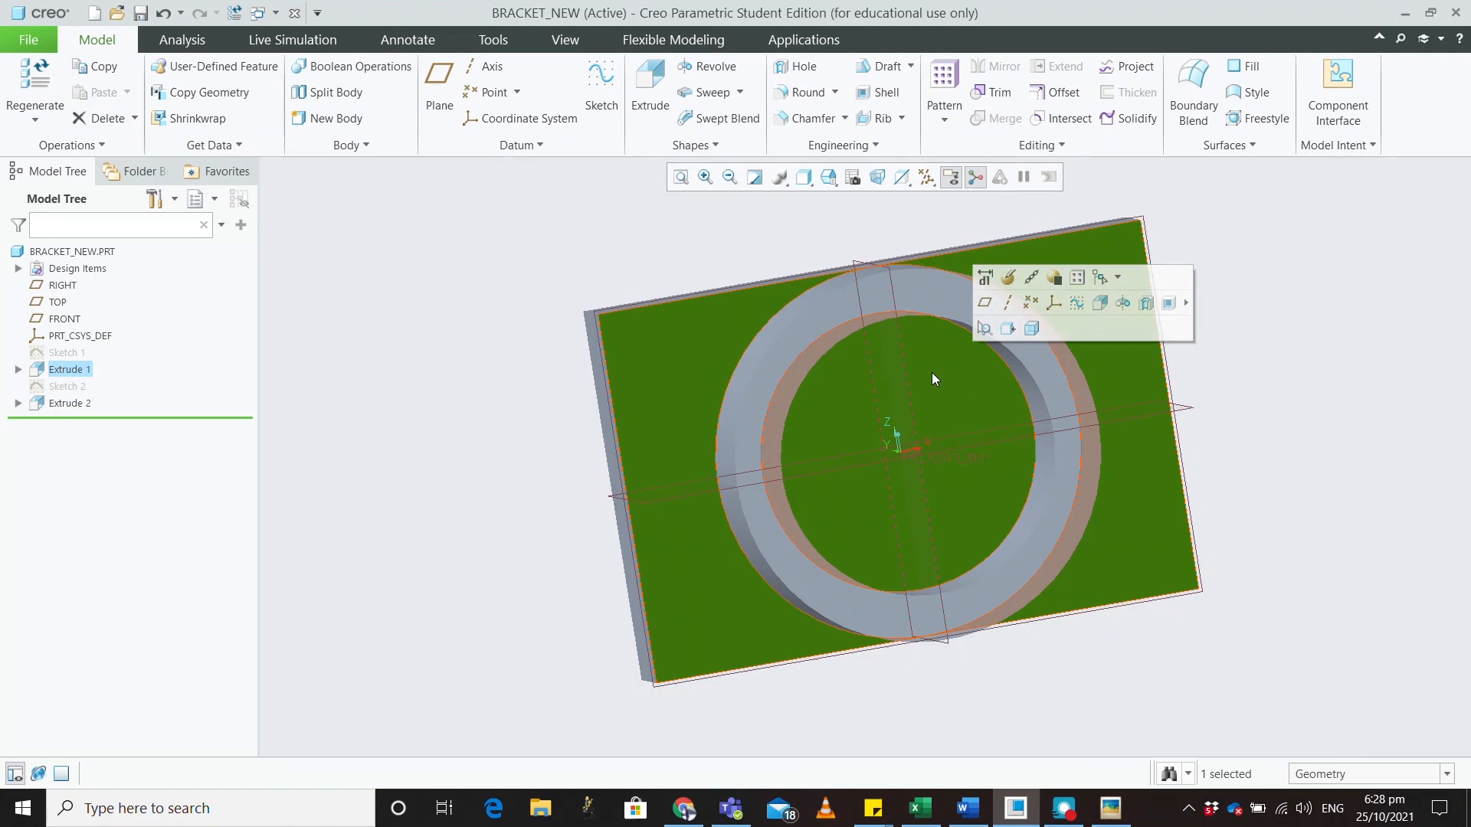
click(598, 88)
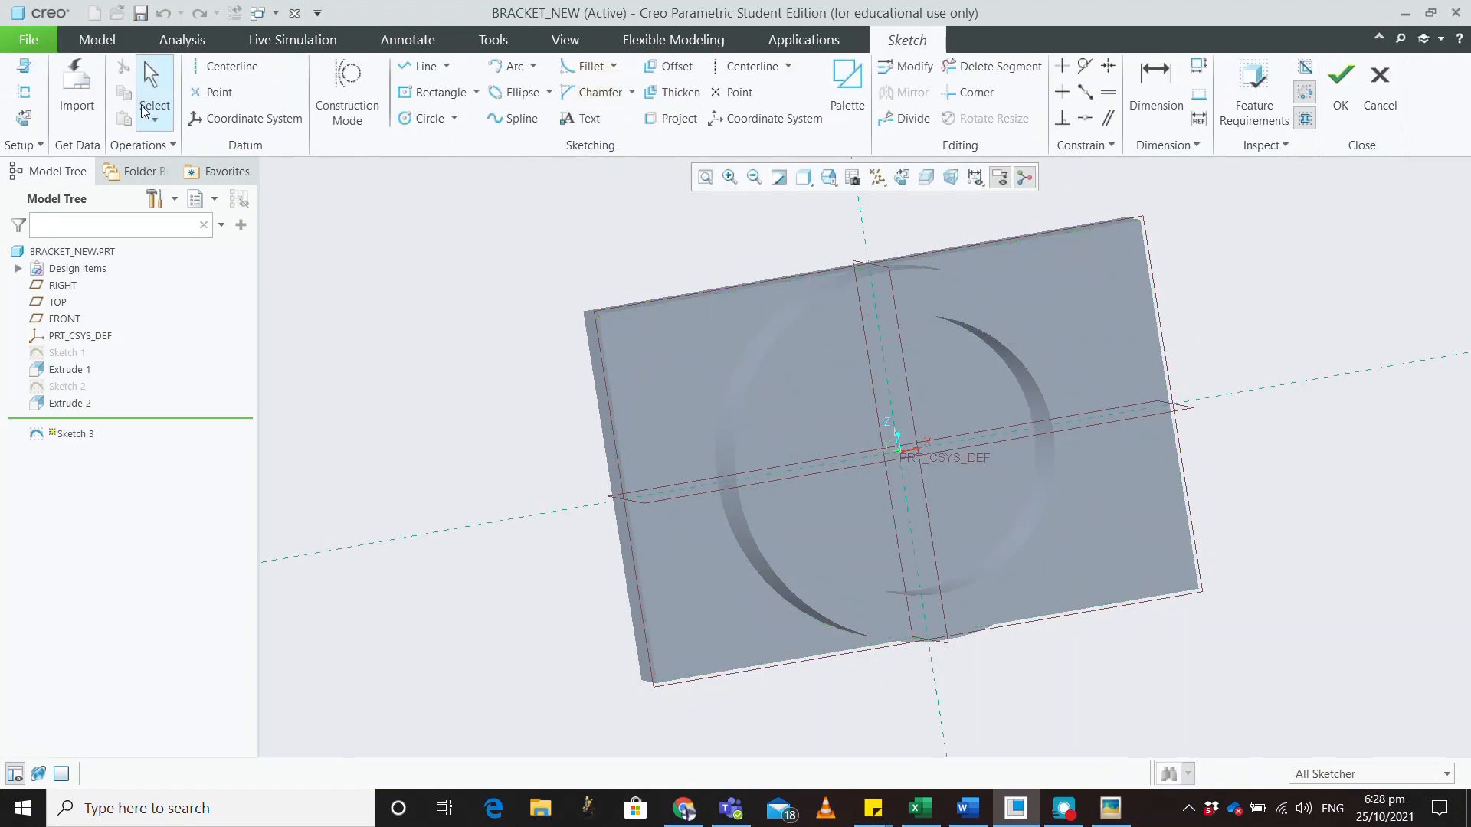
Draw a circle centred on the origin, give it a 30 diameter, and finish Sketch 3
click(30, 121)
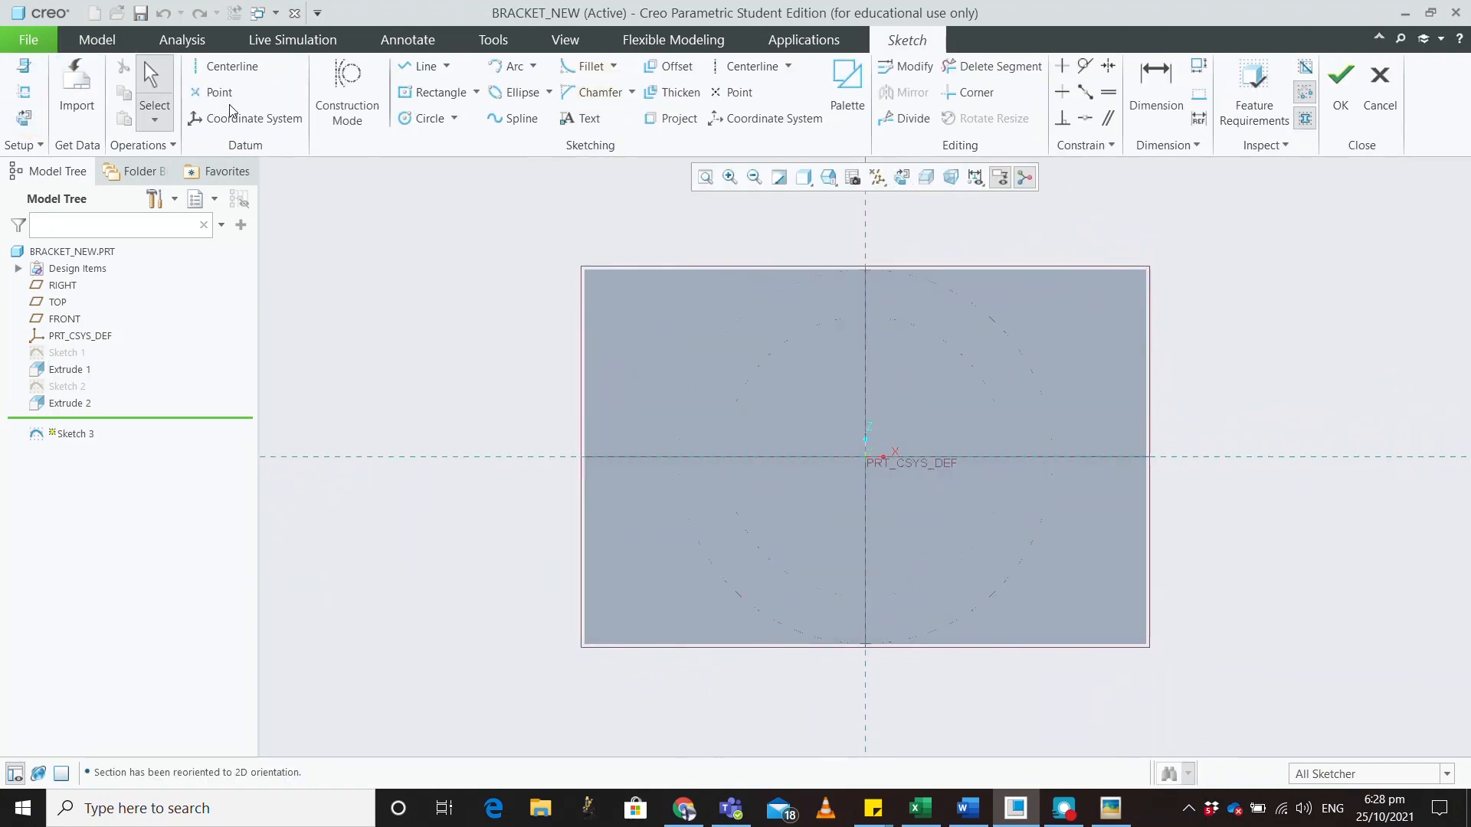
click(421, 126)
click(866, 457)
click(877, 415)
middle_click(933, 376)
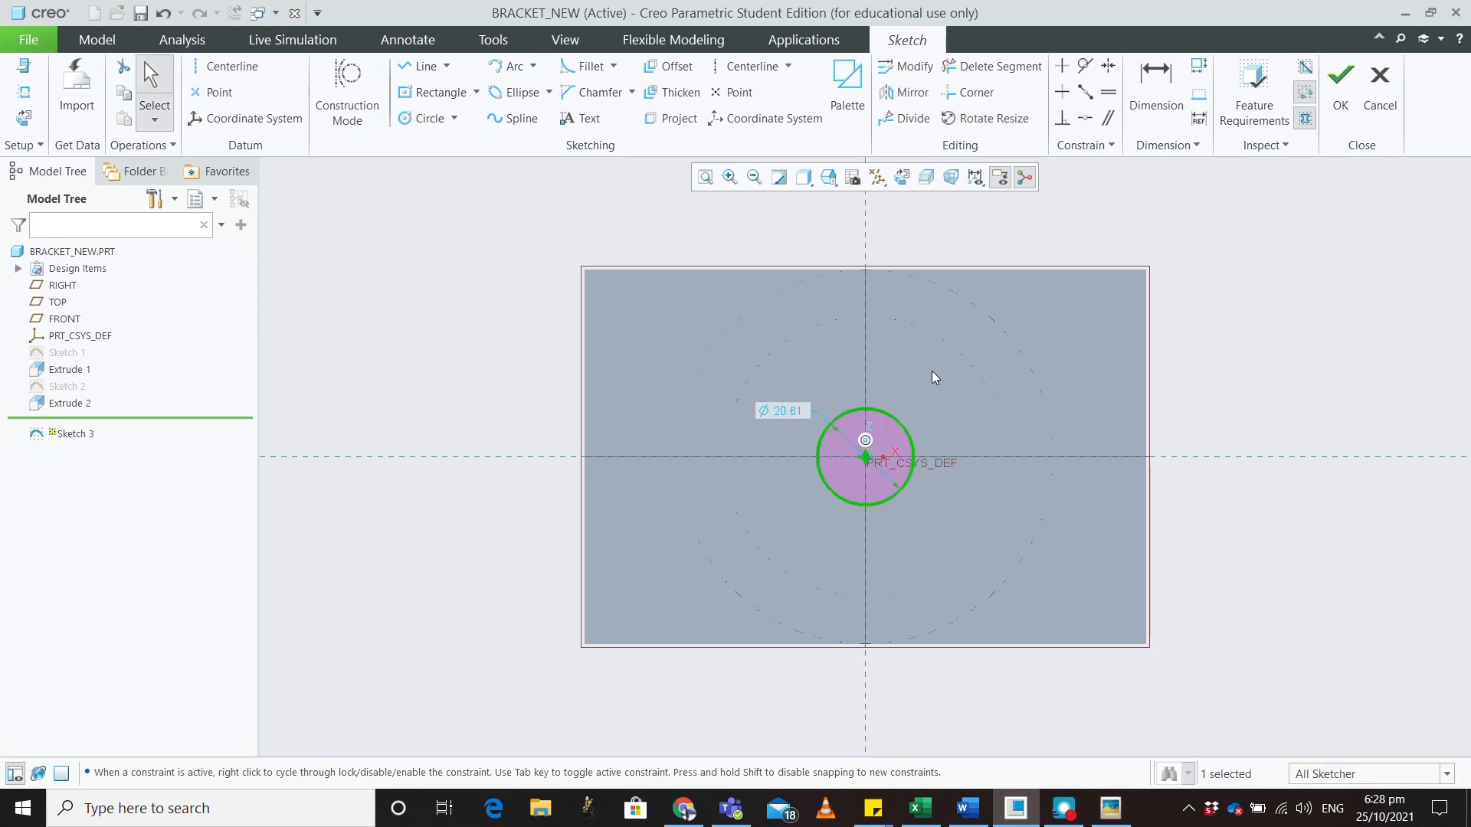
double_click(787, 414)
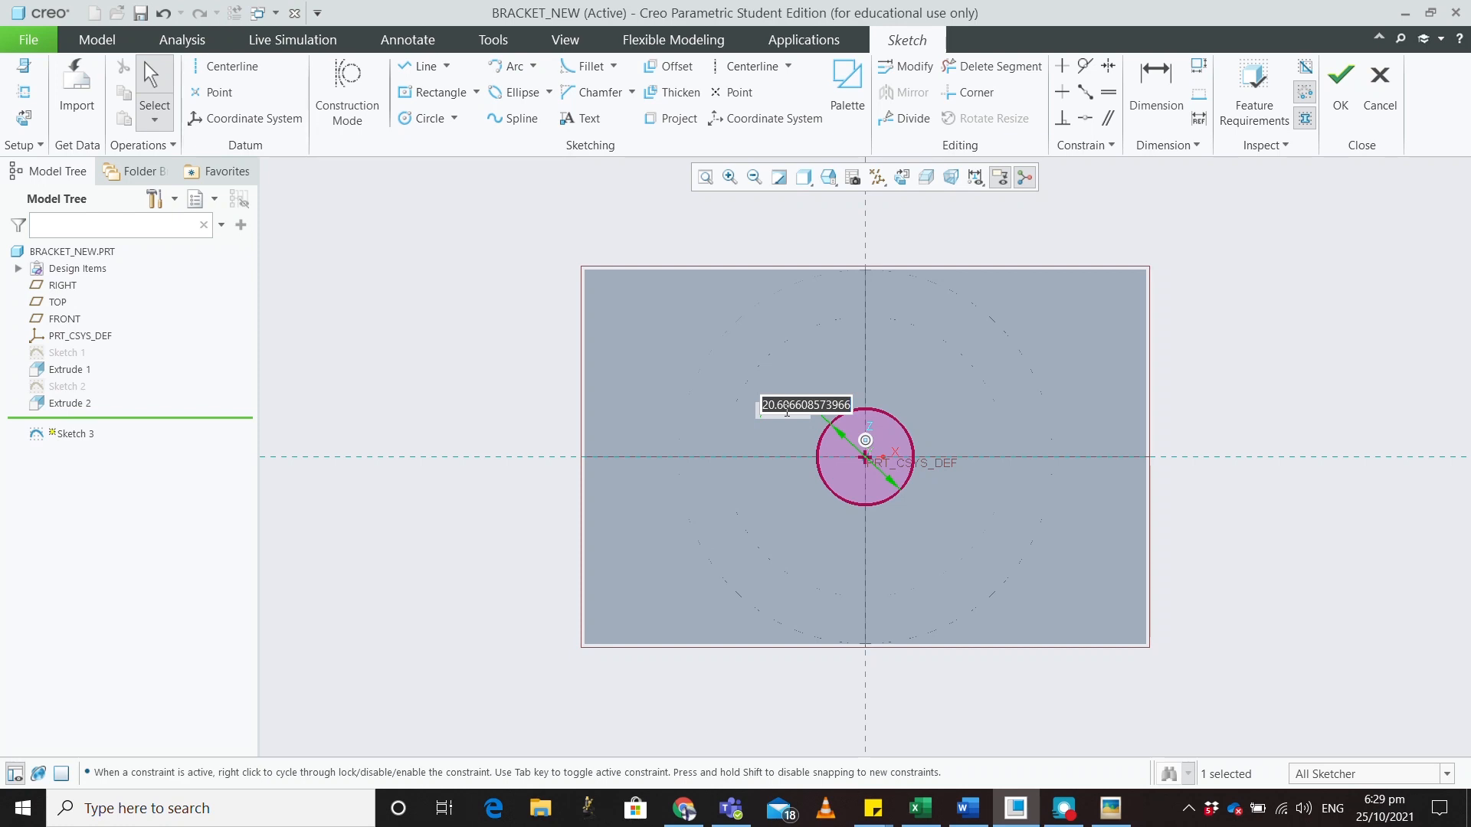
text(30)
key(Return)
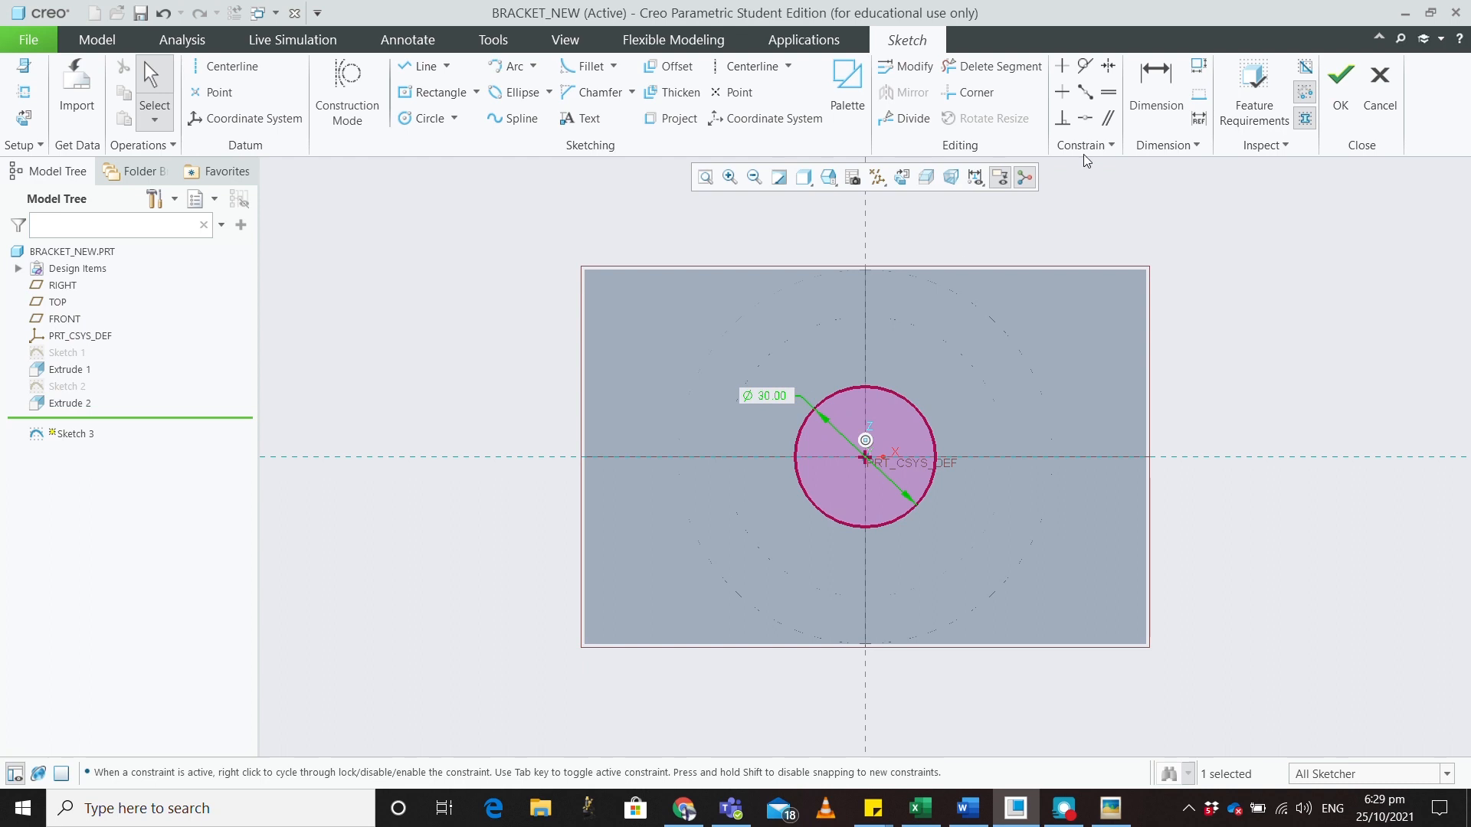
click(1339, 86)
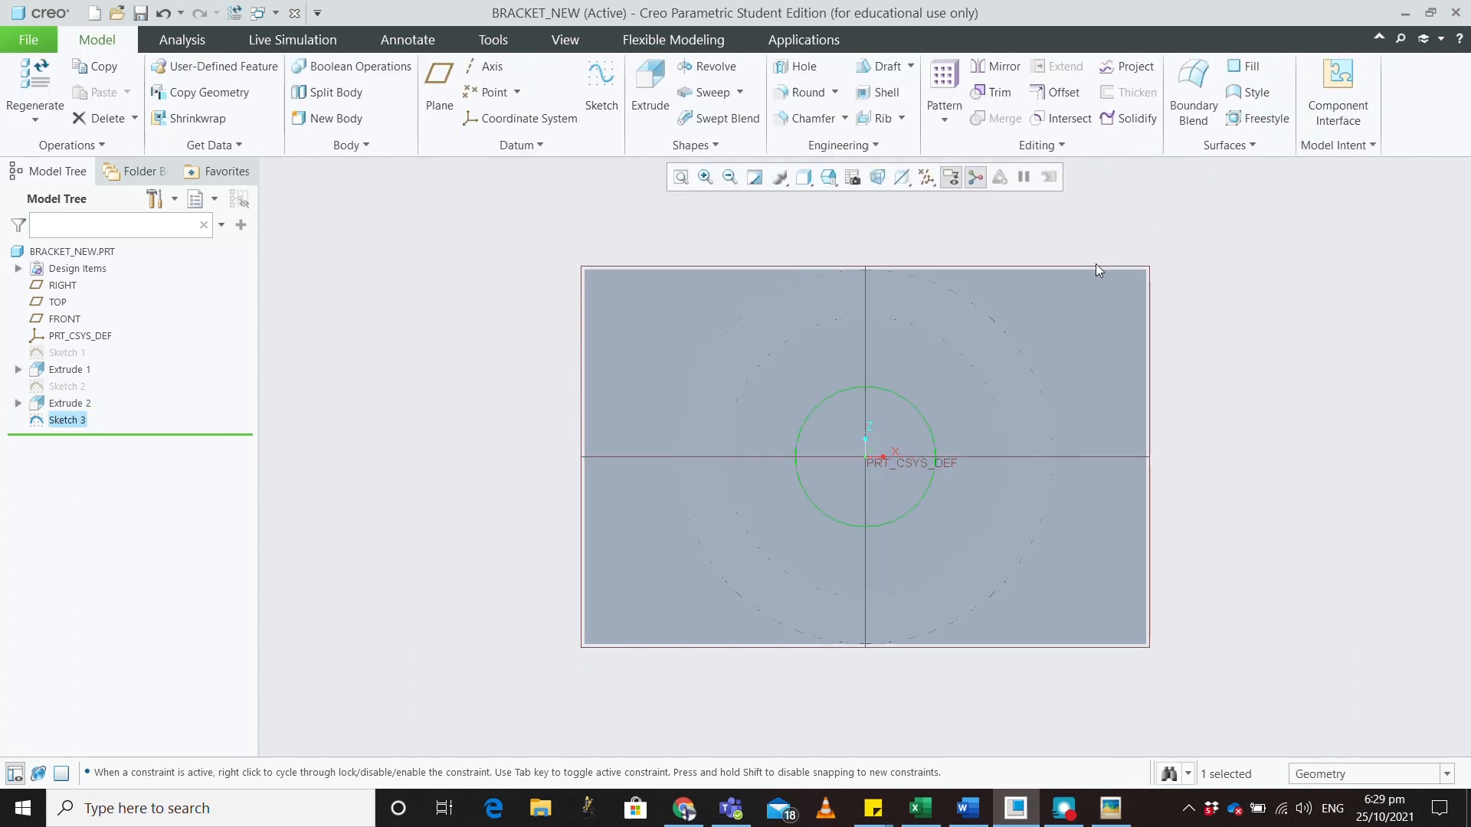
Extrude Sketch 3 as a material-removing cut with depth set to To Next
middle_drag(999, 367, 1065, 343)
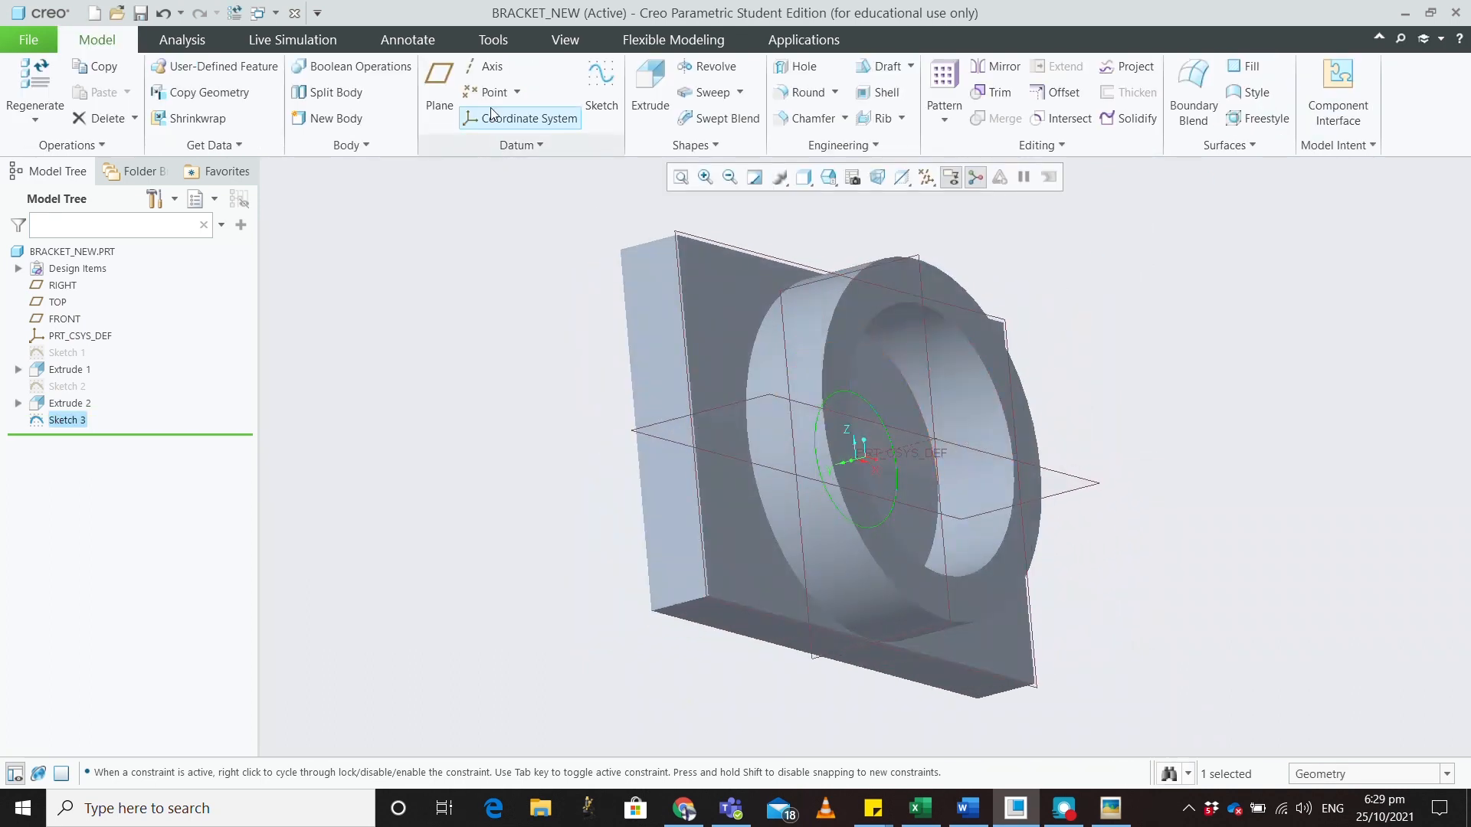
click(652, 86)
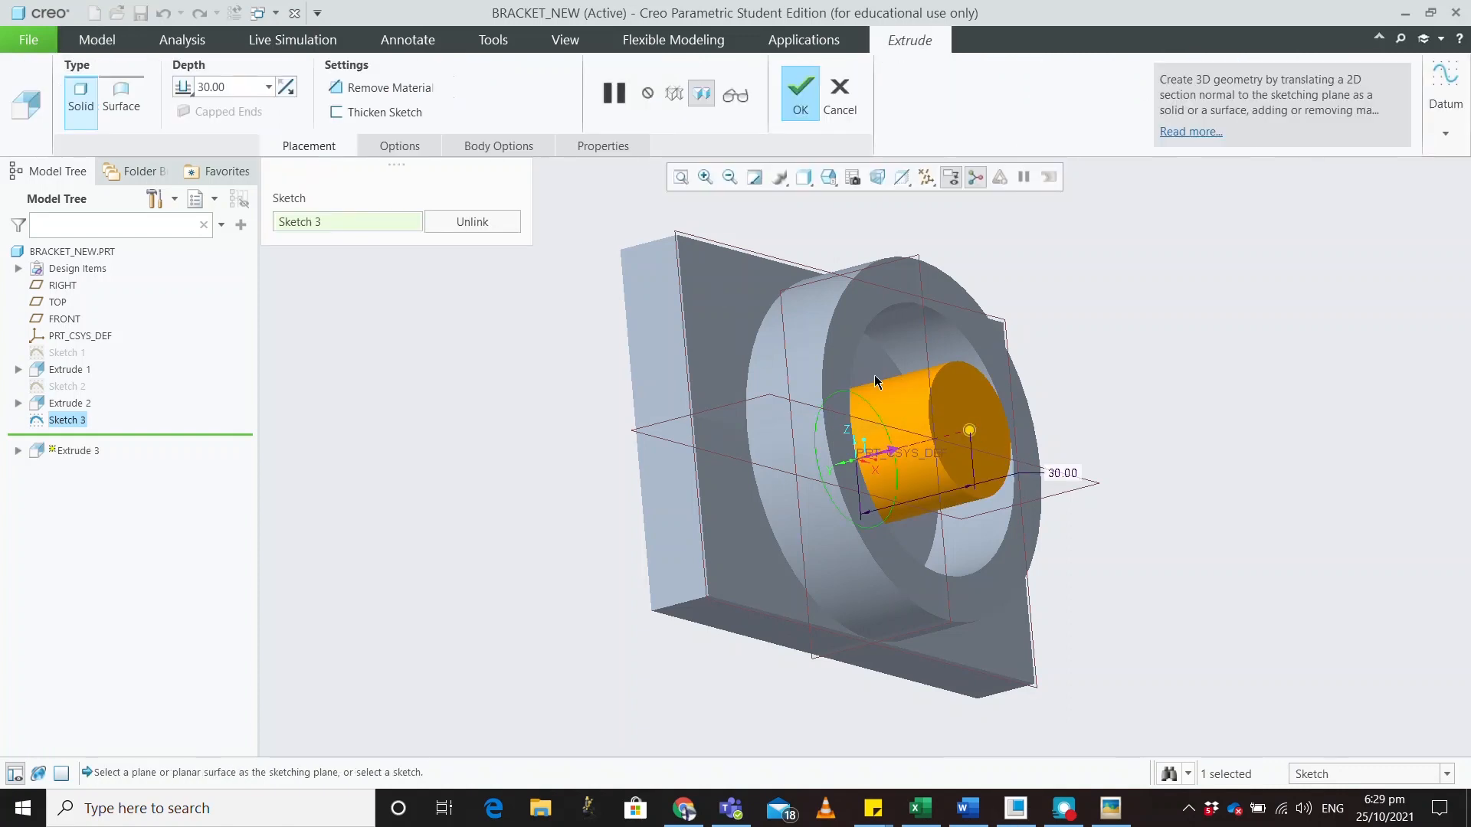
click(286, 88)
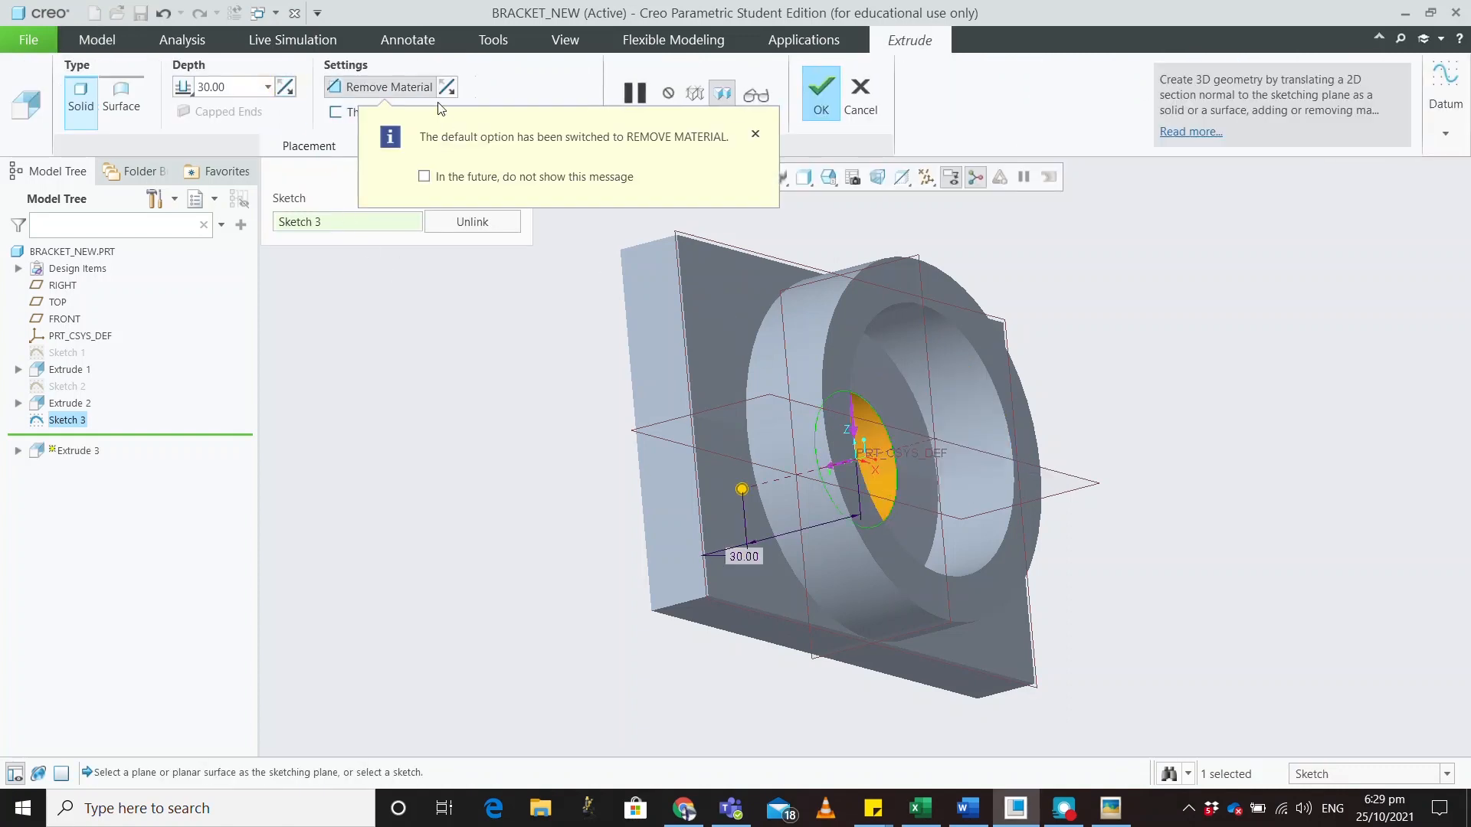
middle_drag(598, 428, 644, 325)
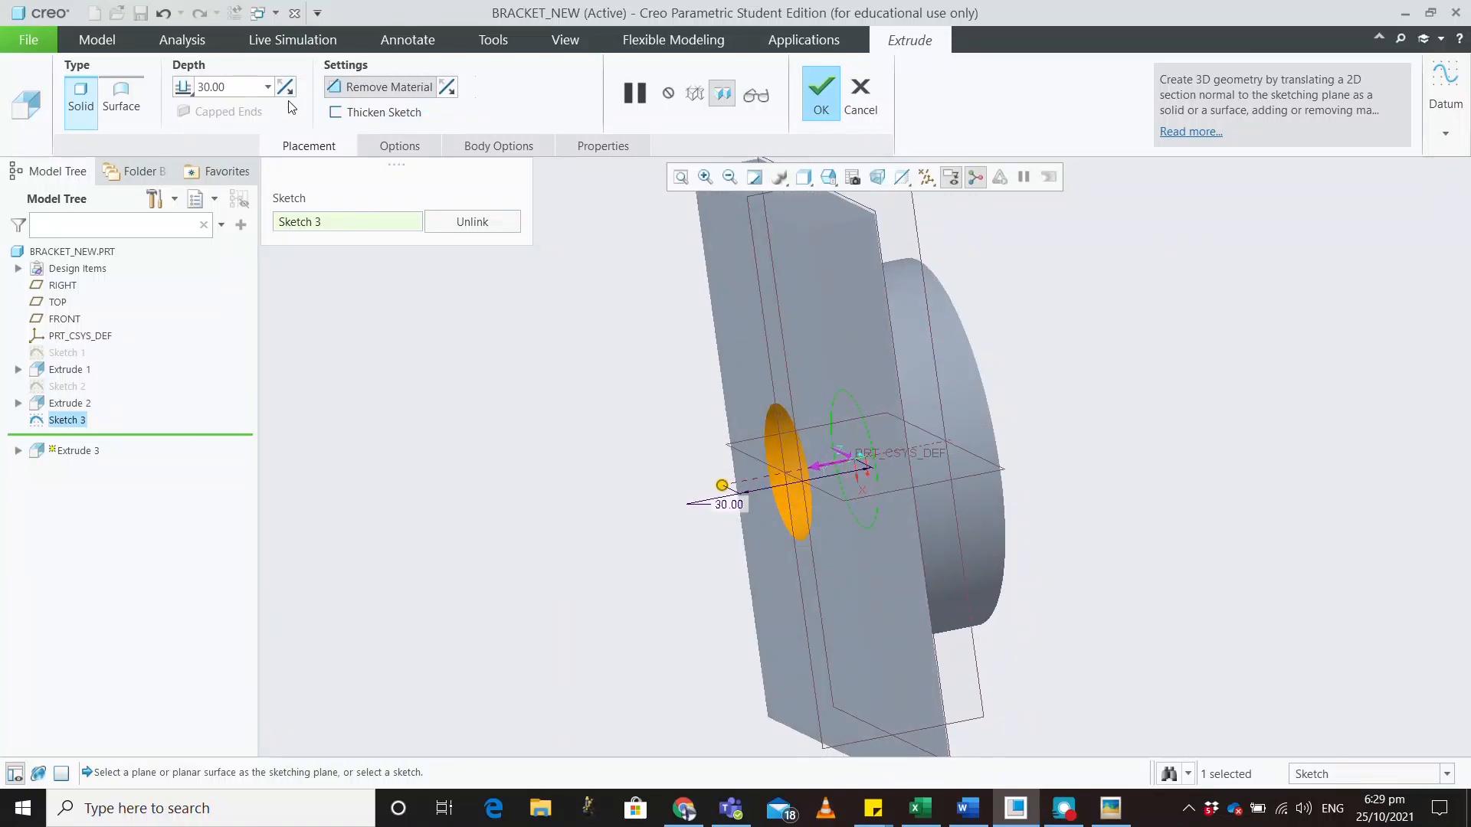
click(402, 146)
click(535, 232)
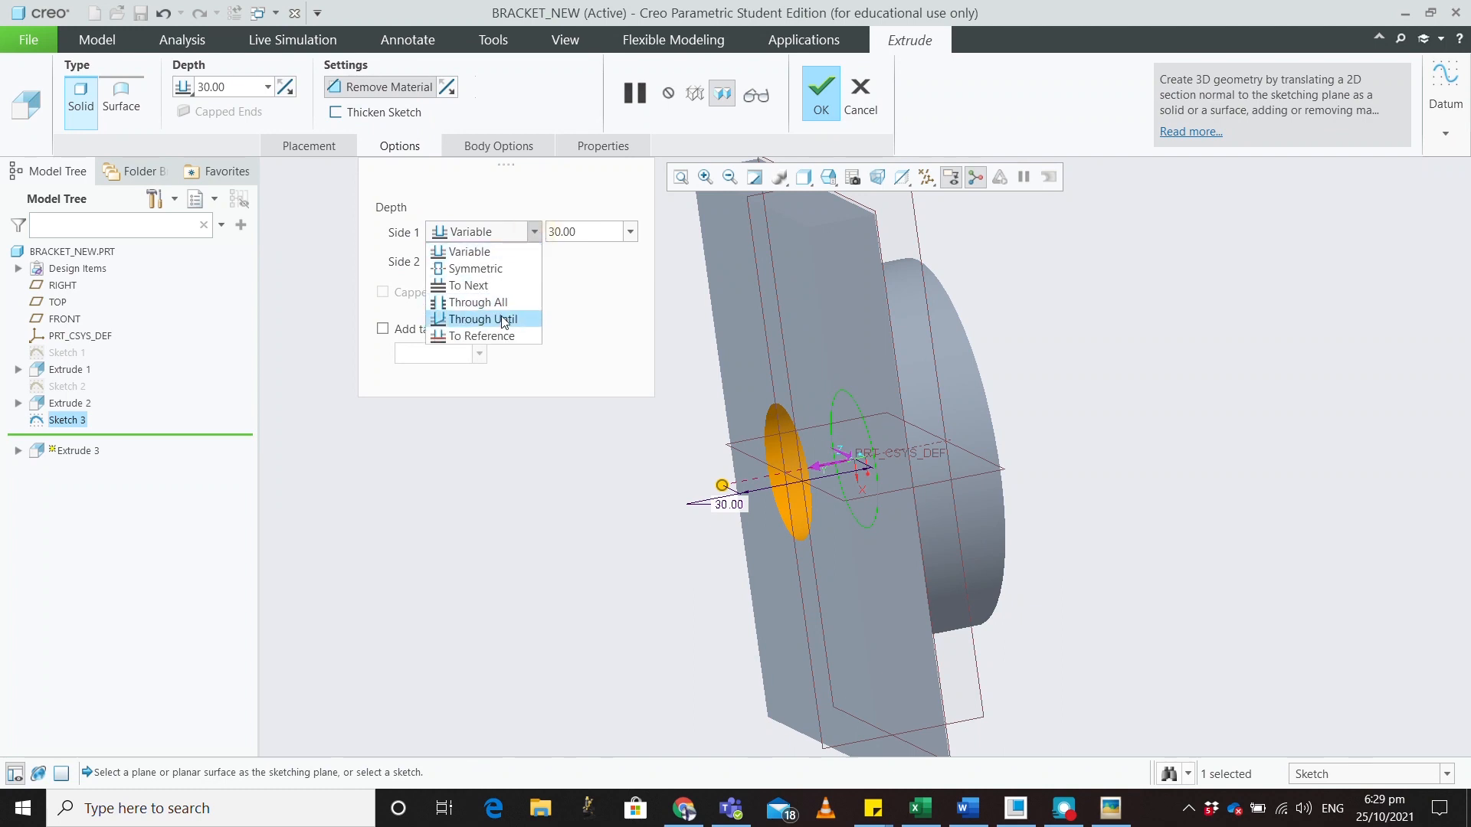
click(504, 283)
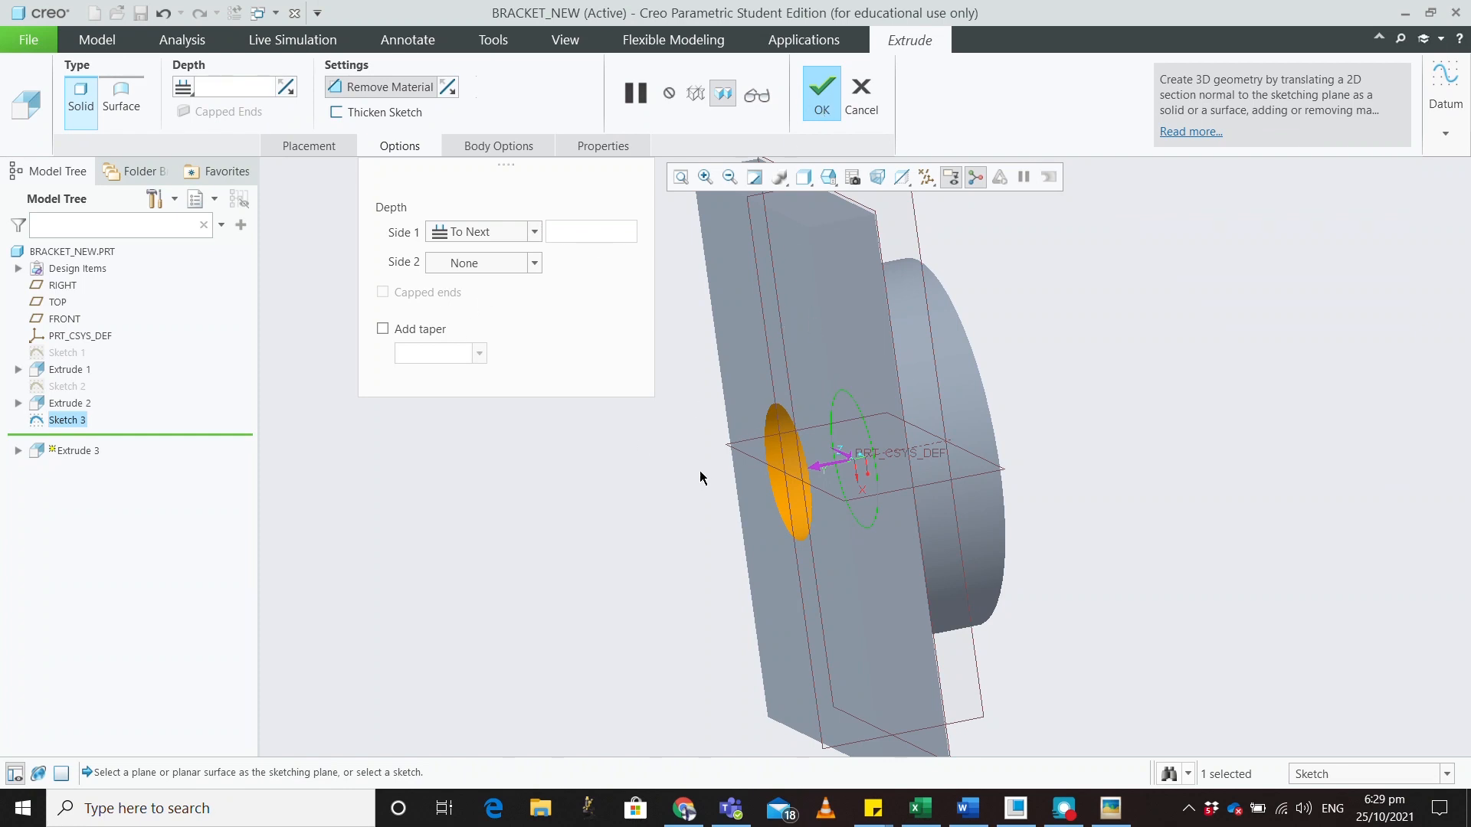
click(828, 112)
middle_drag(689, 427, 765, 541)
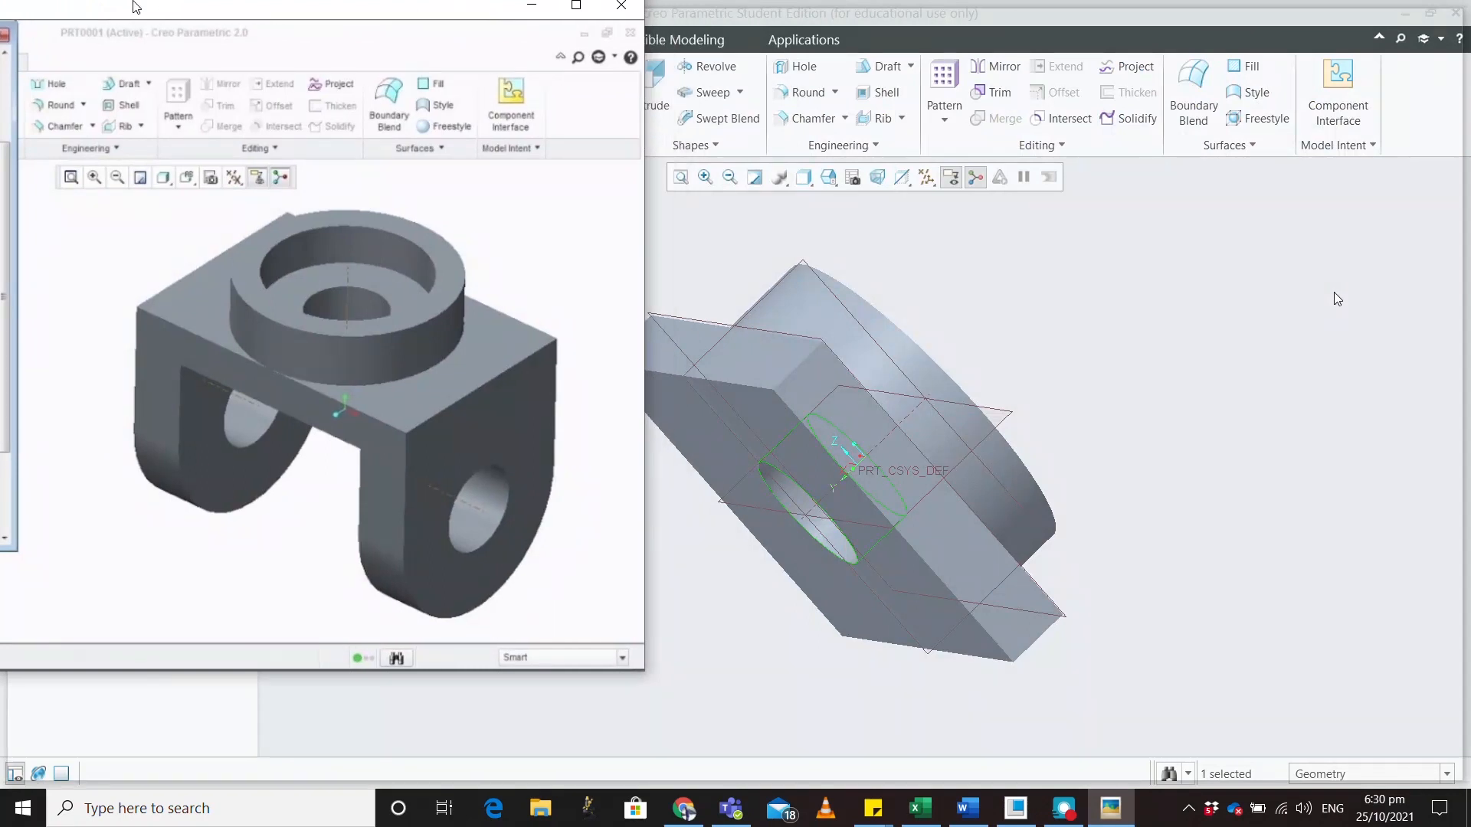
Move the Picasa reference image aside and bring the Creo model back in front
drag(134, 1, 133, 0)
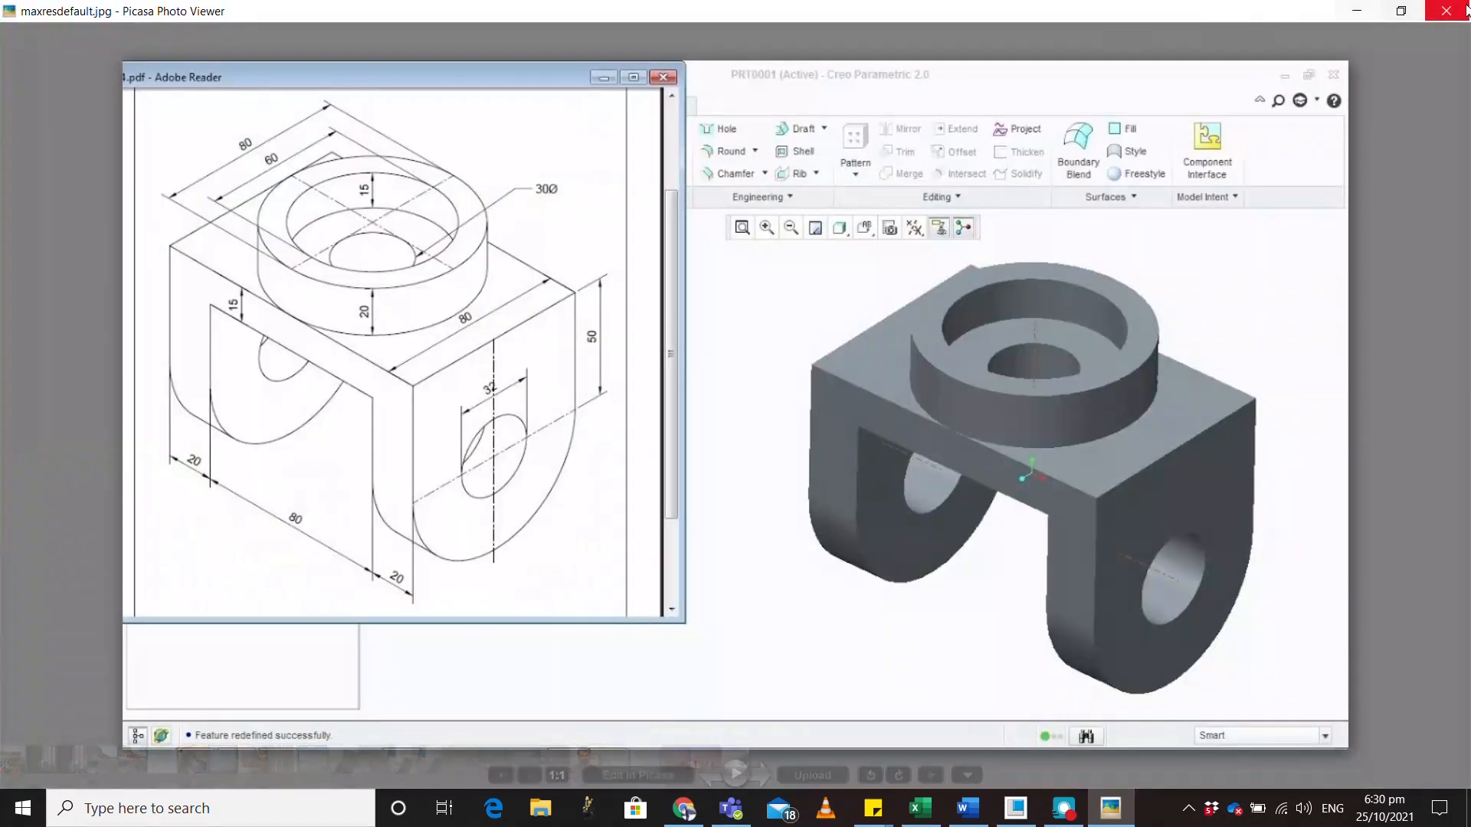
click(1400, 8)
drag(860, 28, 162, 52)
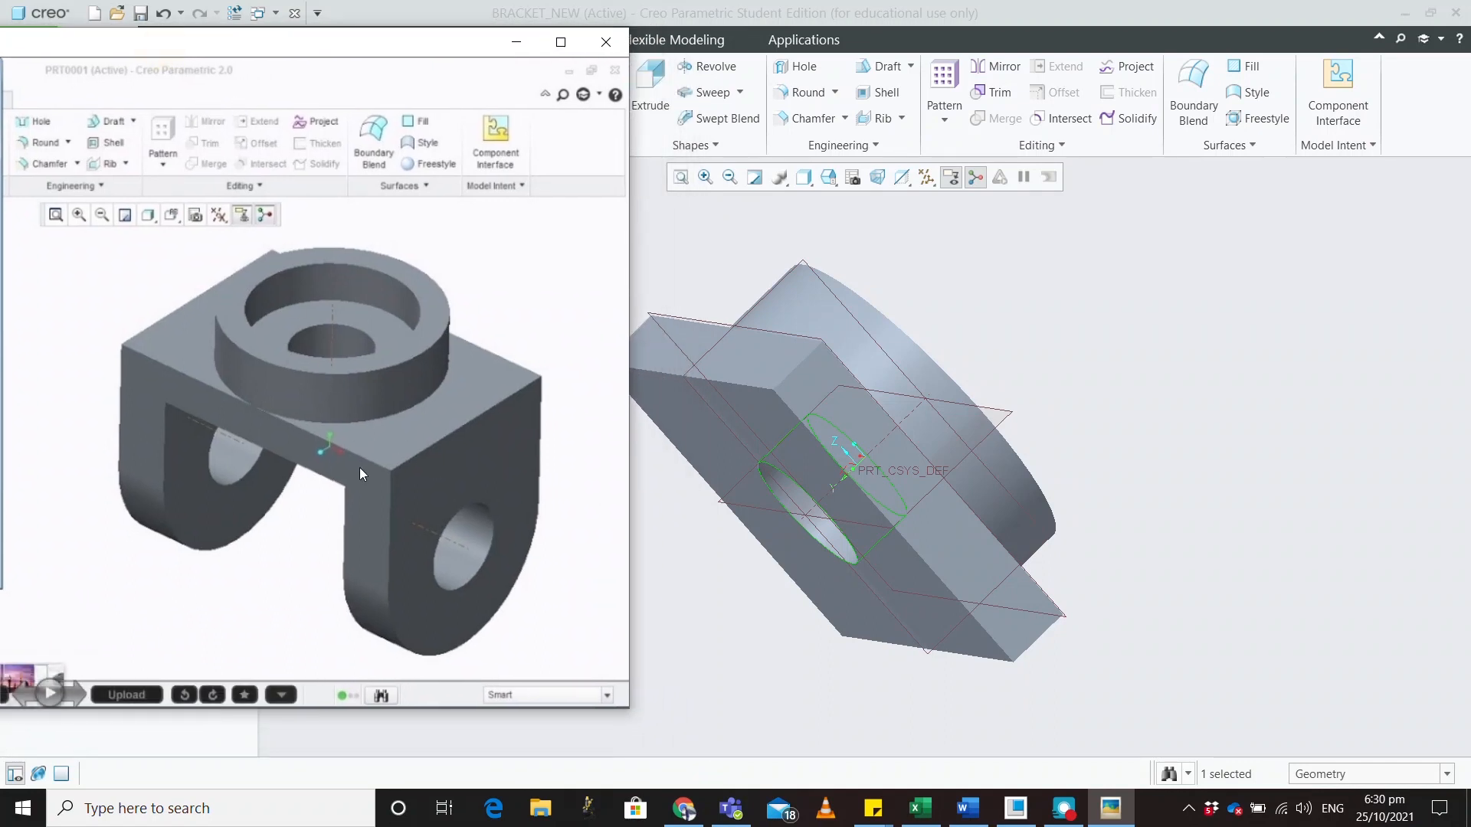
click(1058, 370)
middle_drag(1059, 369, 1101, 325)
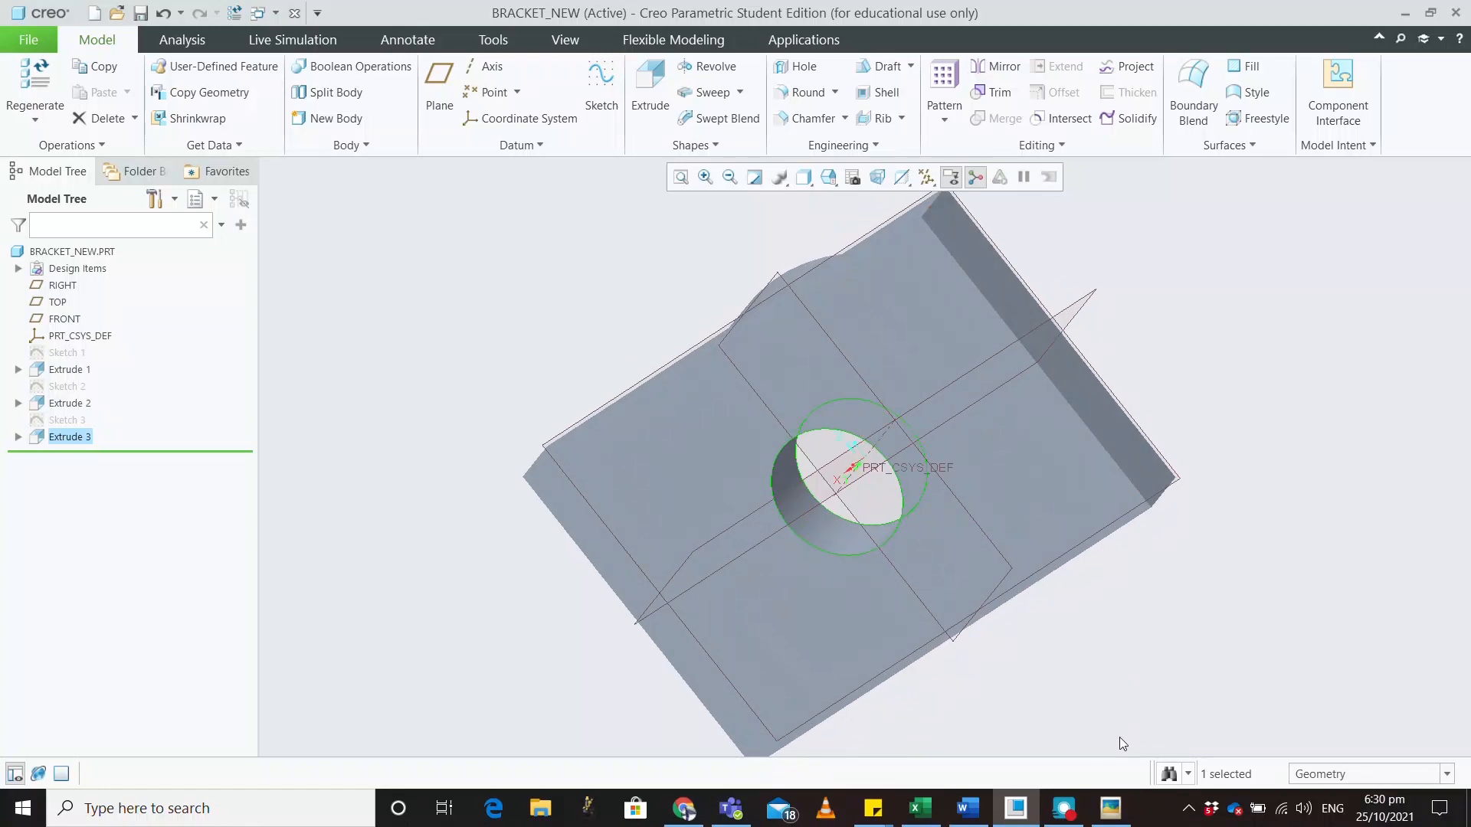
Compare with the reference image, then start Sketch 4 on the part's slanted side face
click(1110, 809)
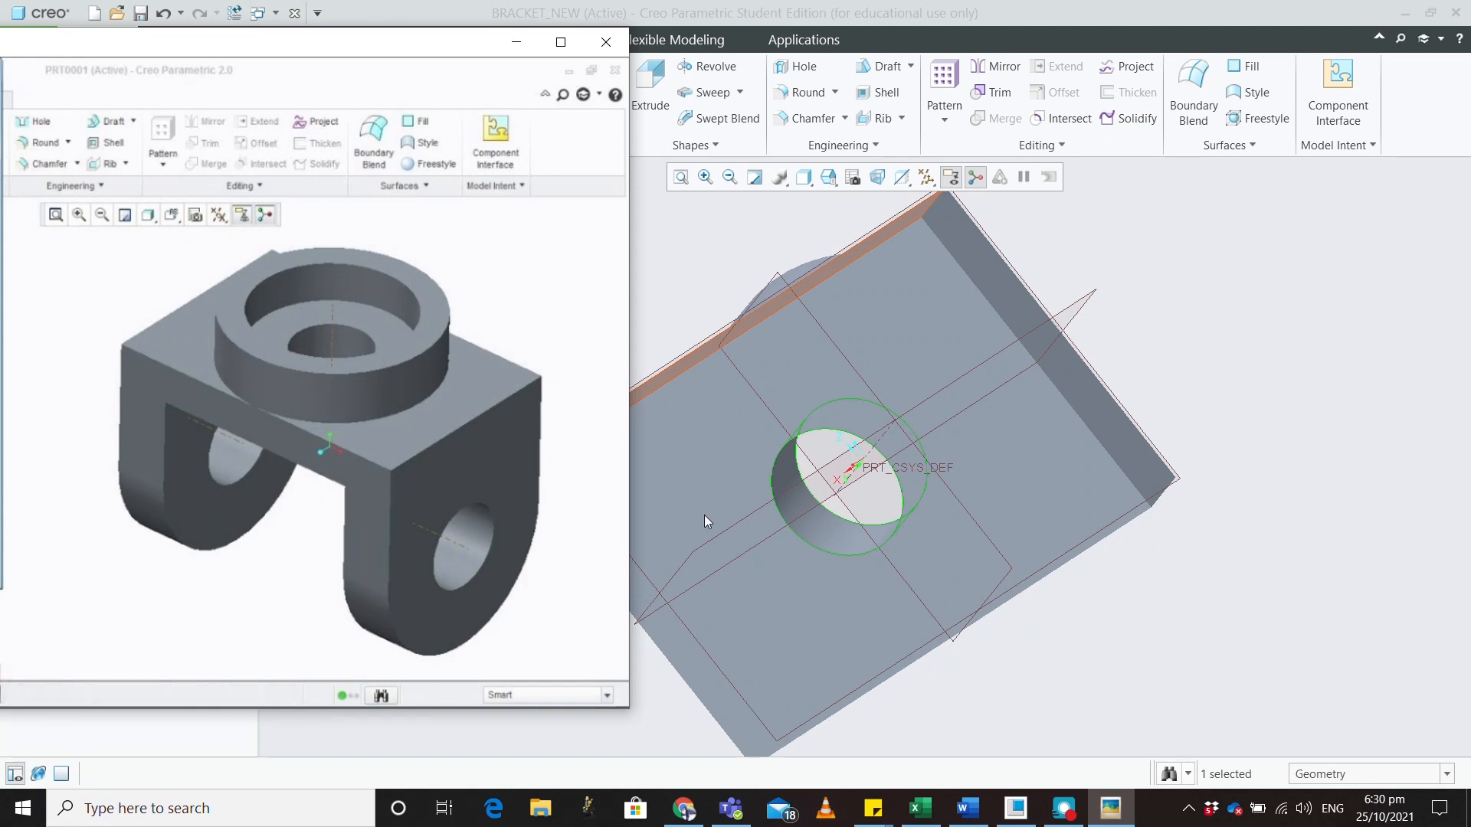
middle_drag(1219, 398, 1187, 430)
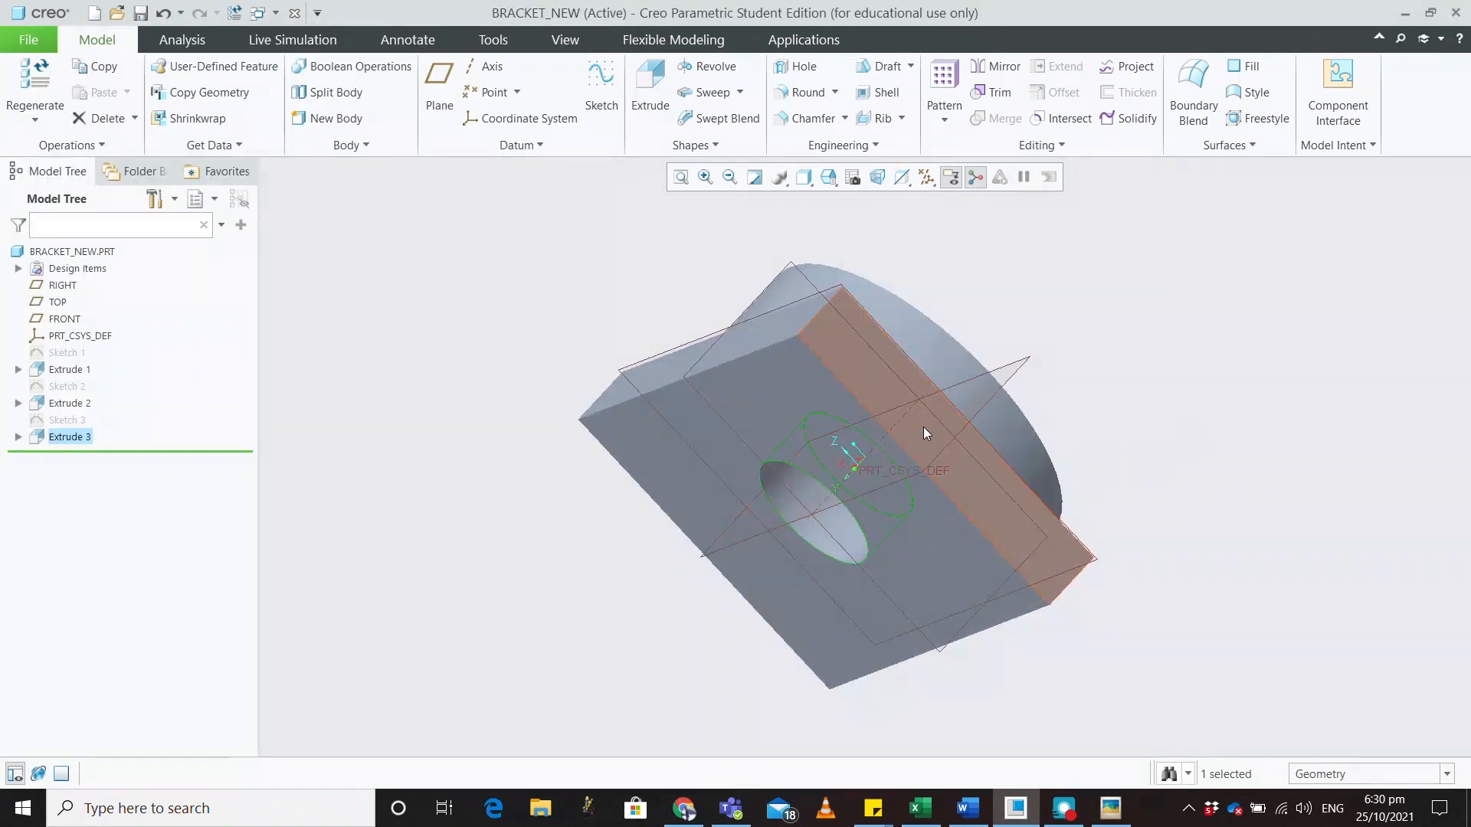
click(1110, 808)
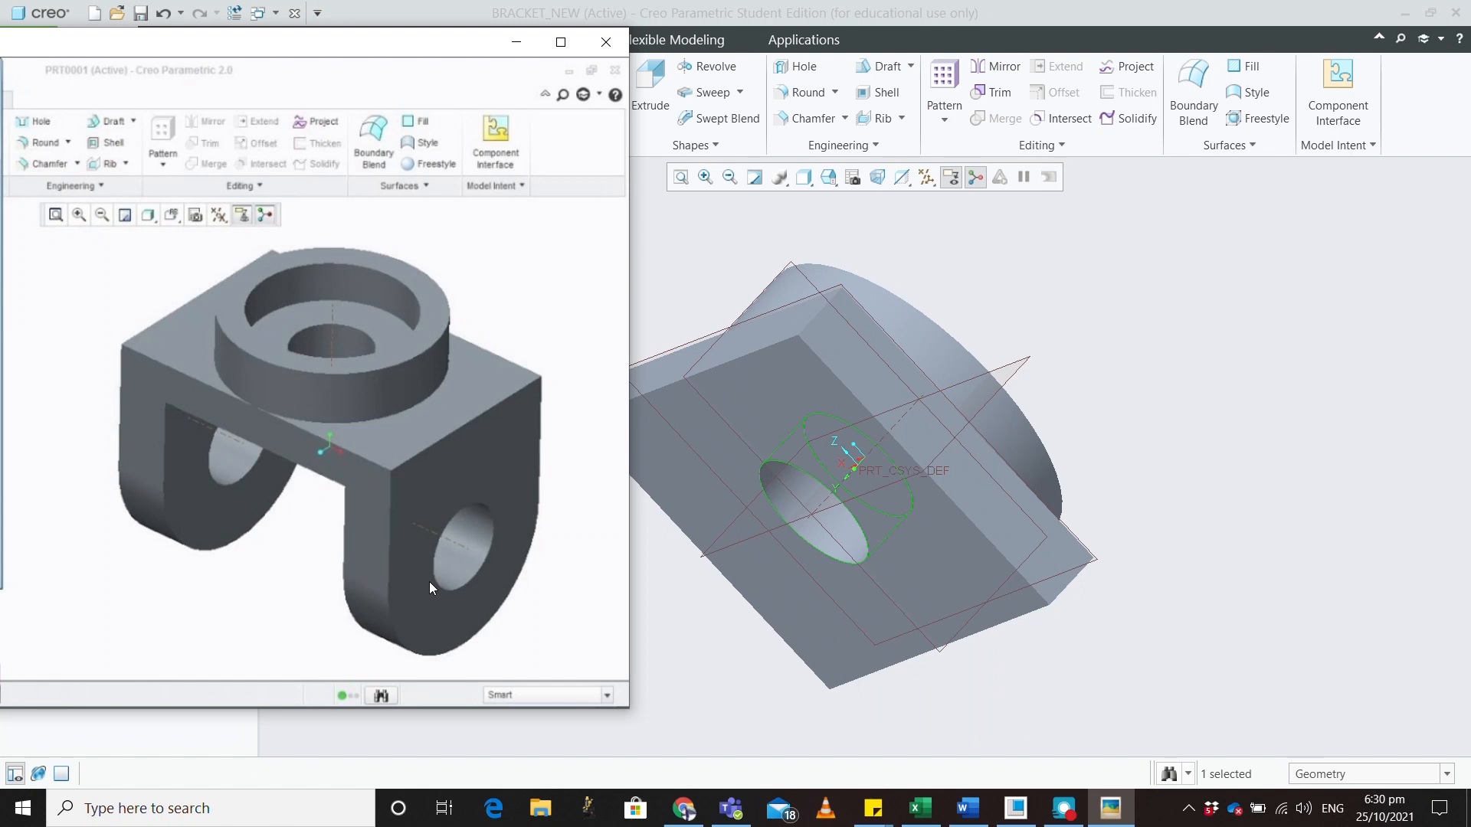
drag(310, 46, 1470, 107)
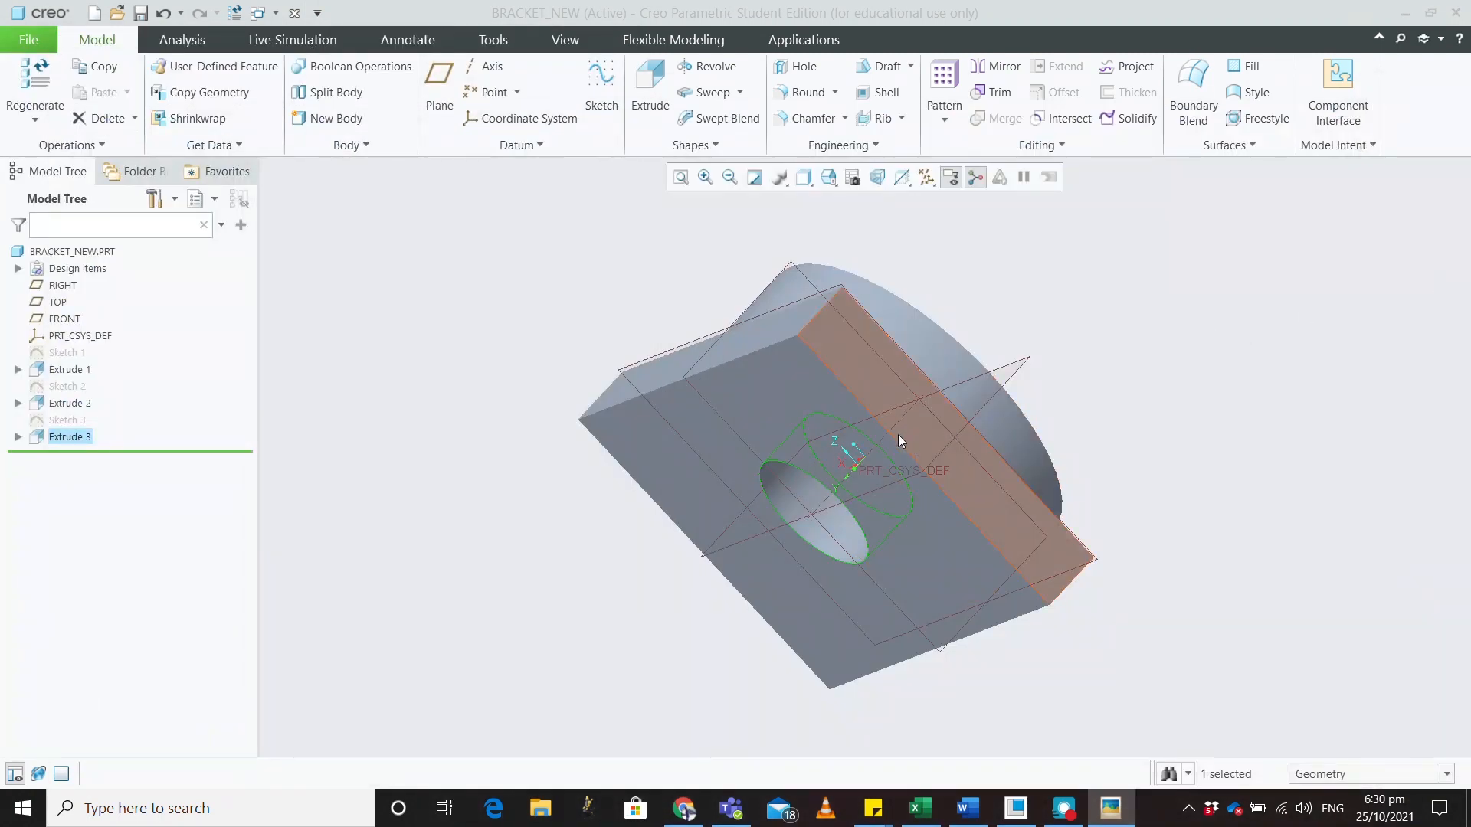
click(869, 371)
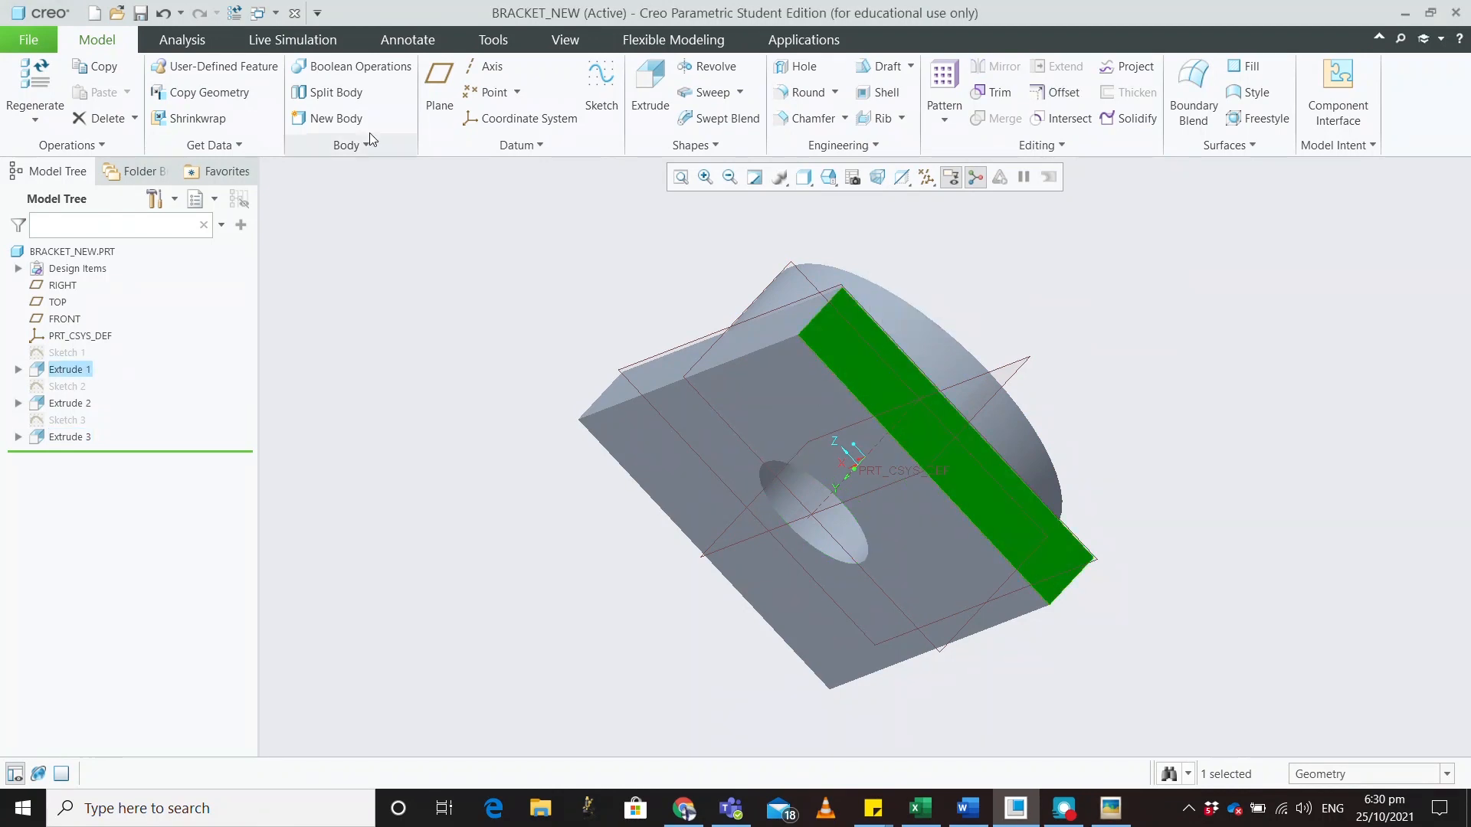
click(601, 85)
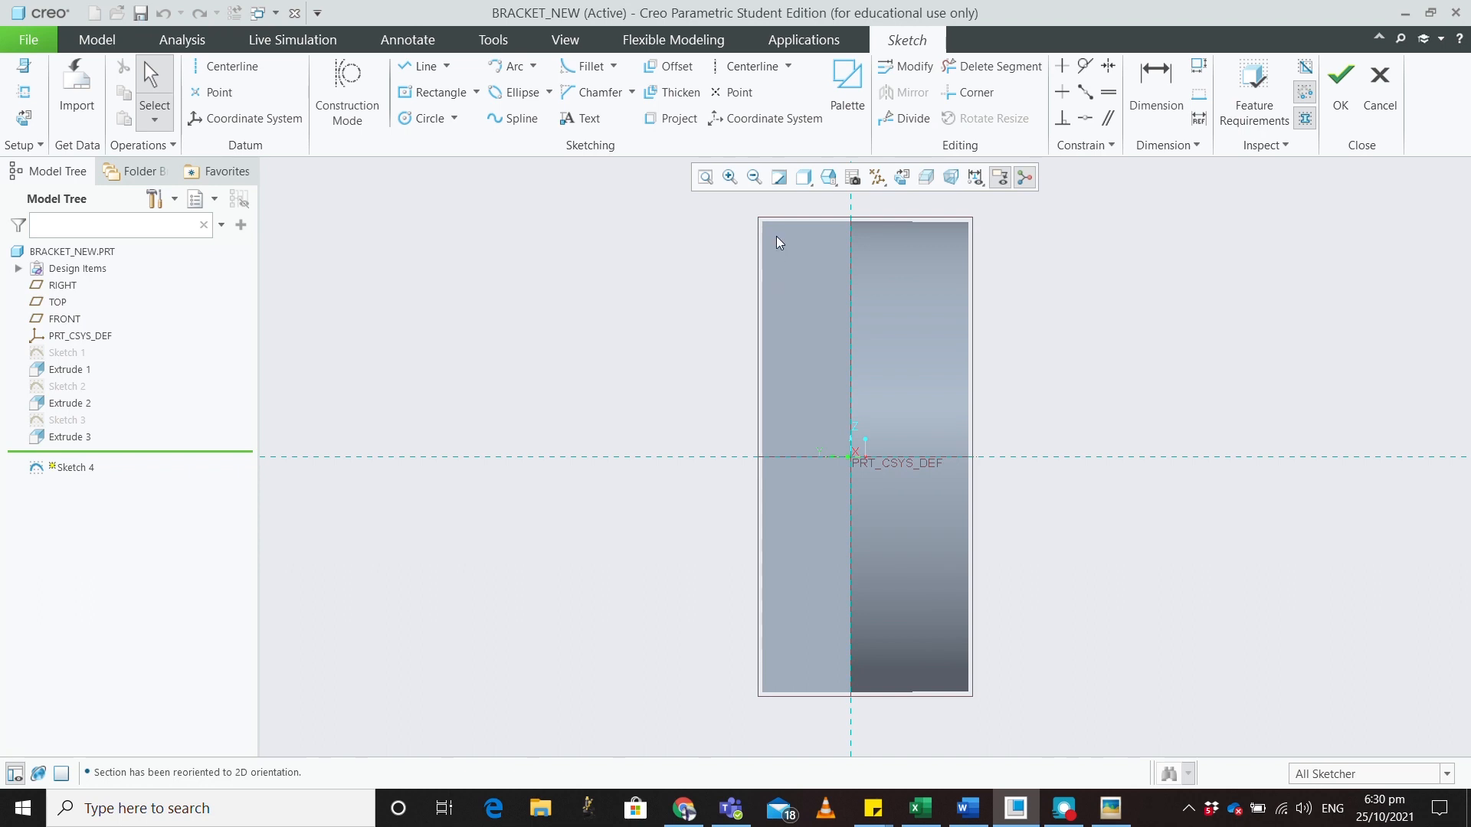
Add the part's left, top and bottom edges plus one more edge as Sketch 4 references
click(421, 66)
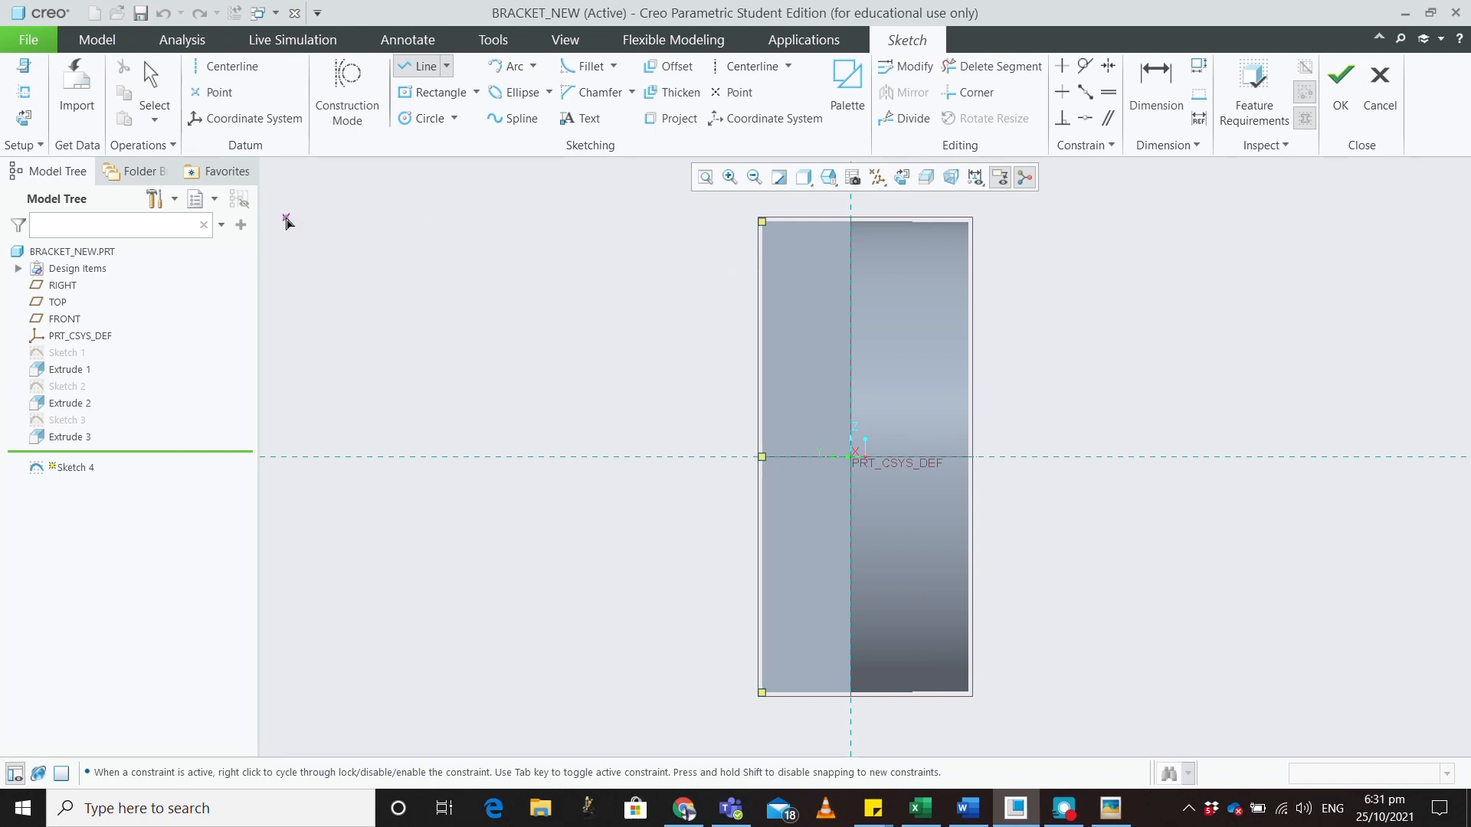
click(24, 94)
click(766, 274)
click(798, 221)
click(788, 692)
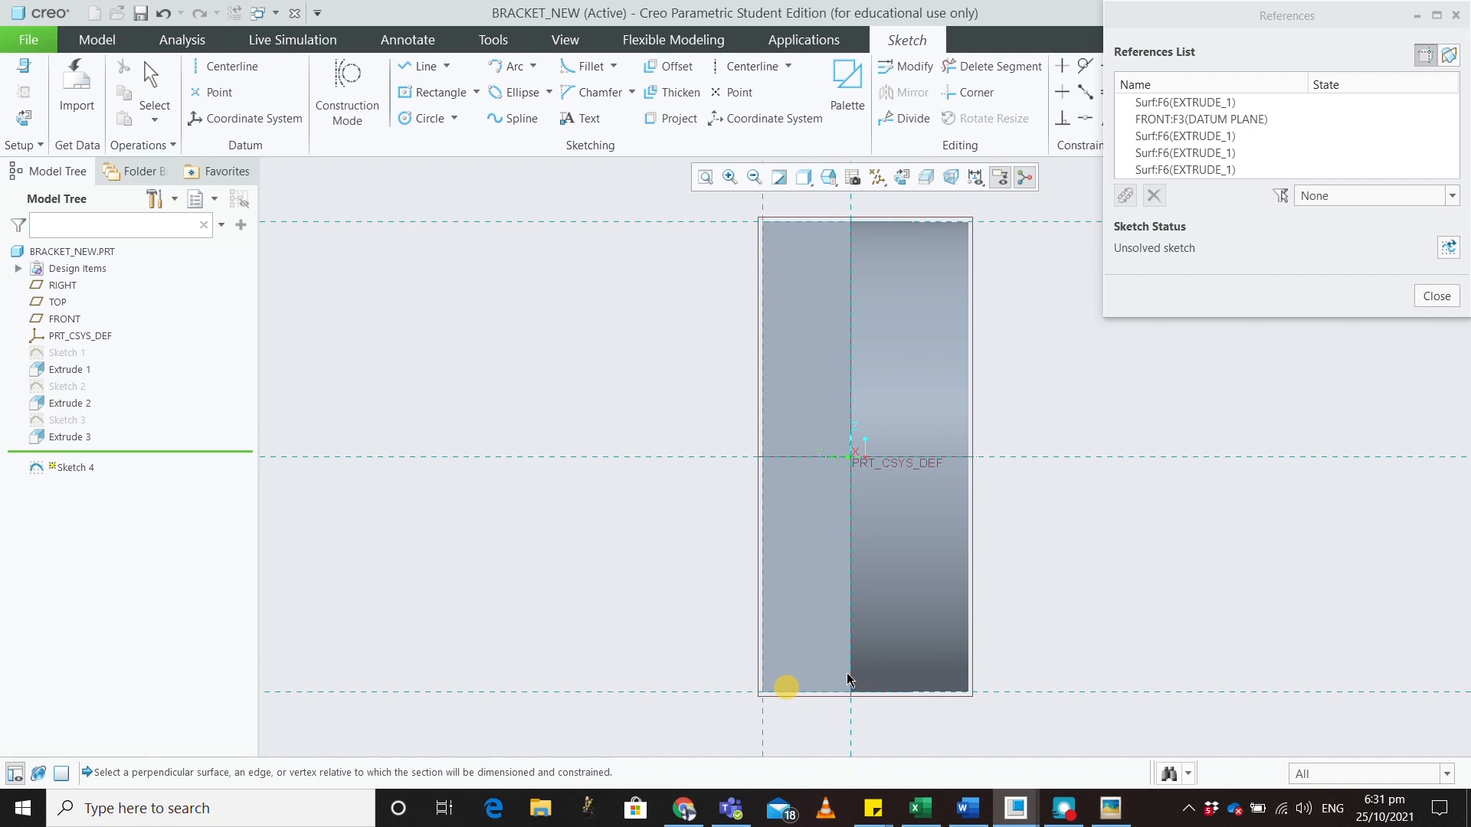
click(779, 455)
click(1446, 295)
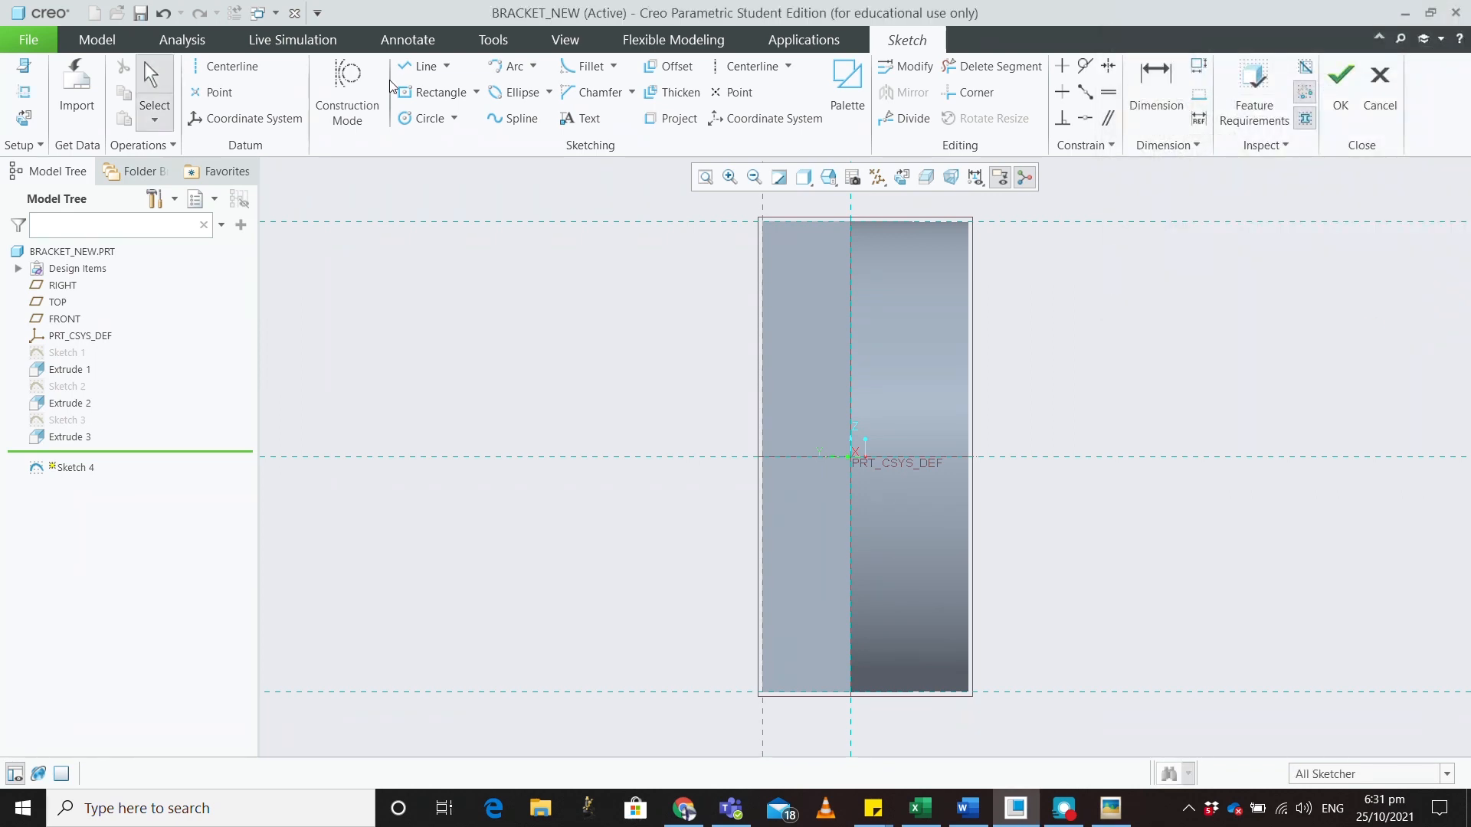
Draw a corner rectangle left of the part from its top-left corner and set its width to 90
click(439, 94)
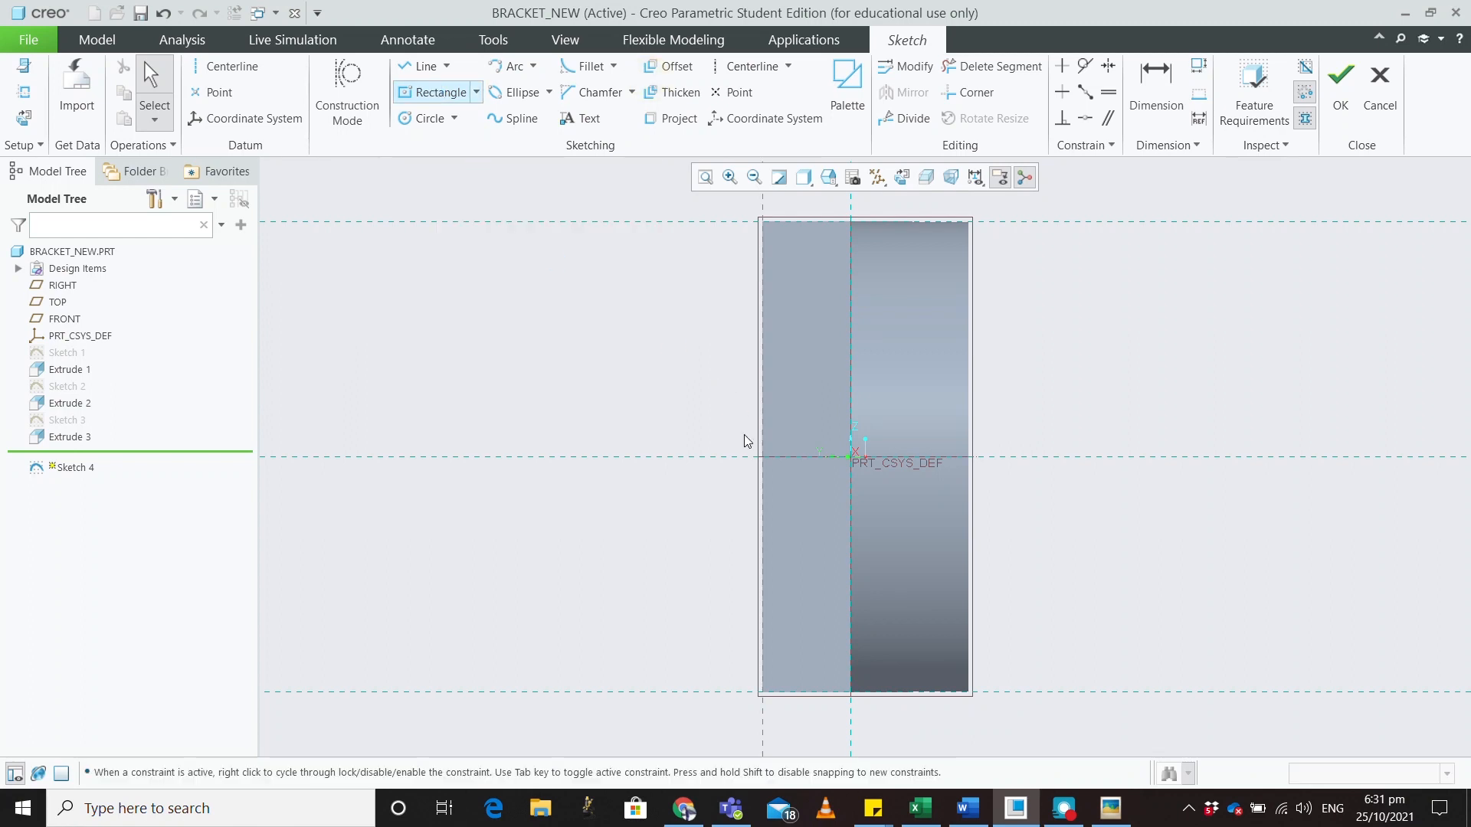
click(764, 462)
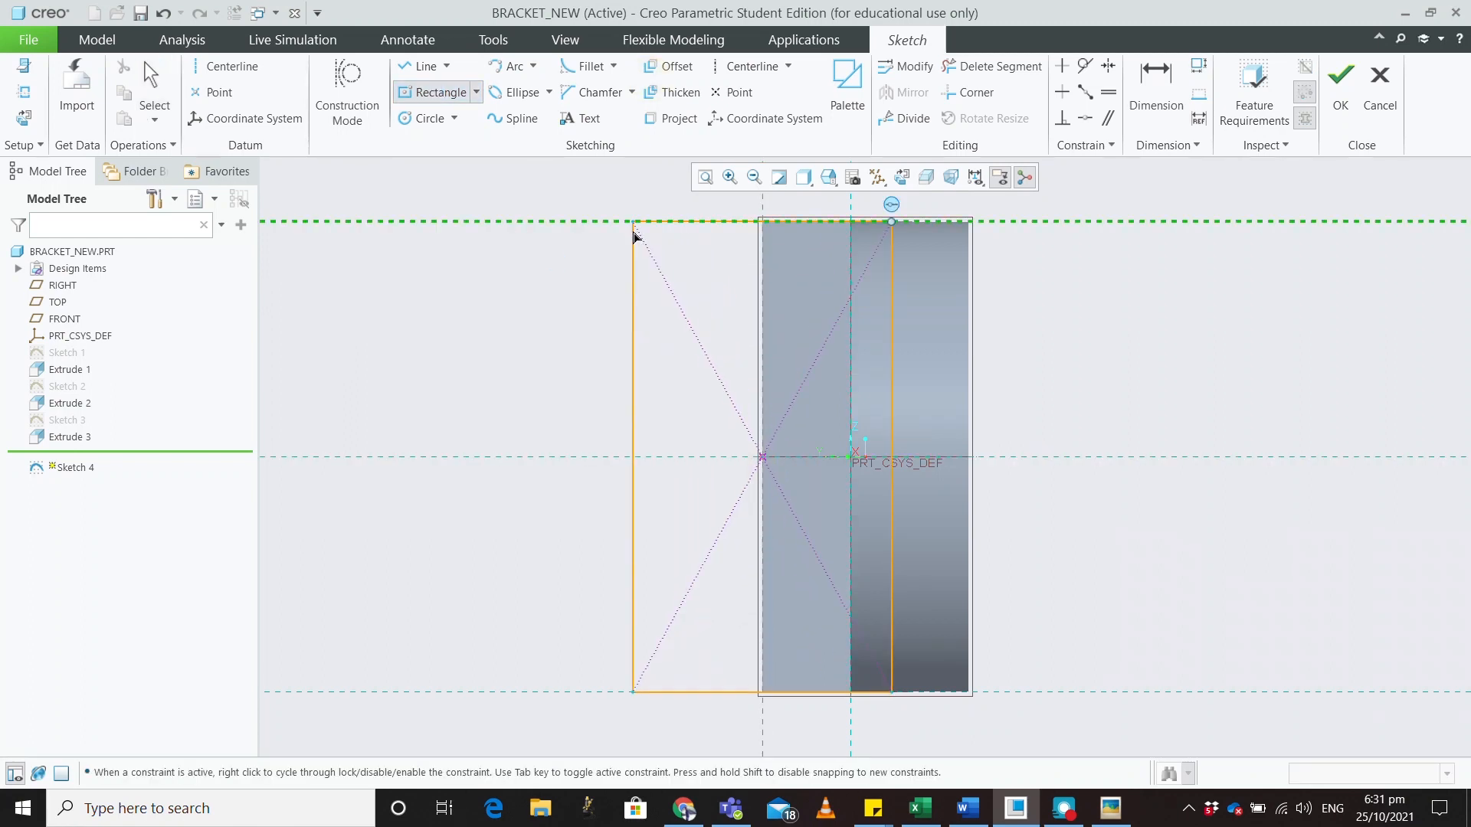
click(476, 92)
click(468, 116)
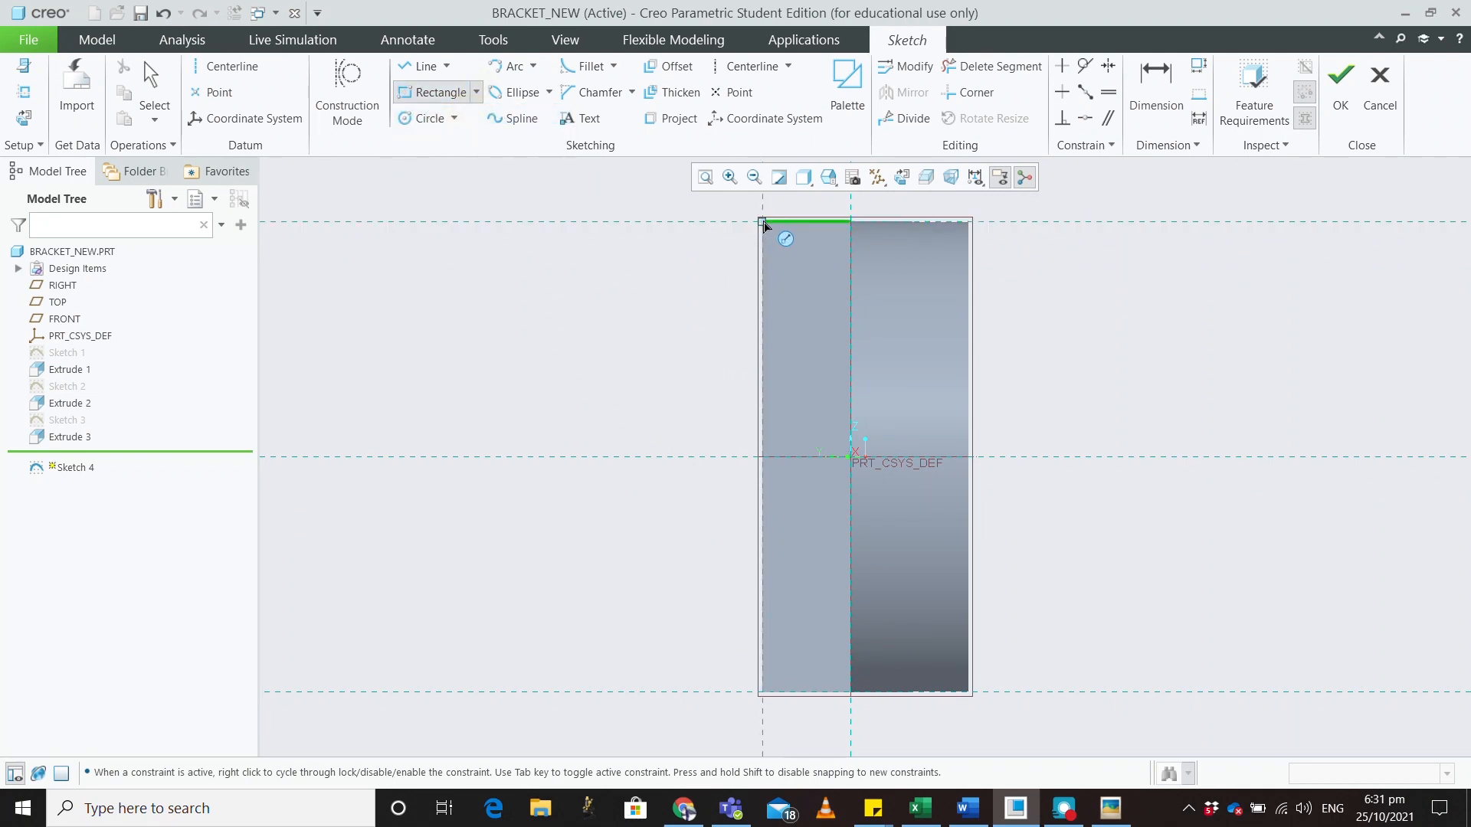
click(763, 224)
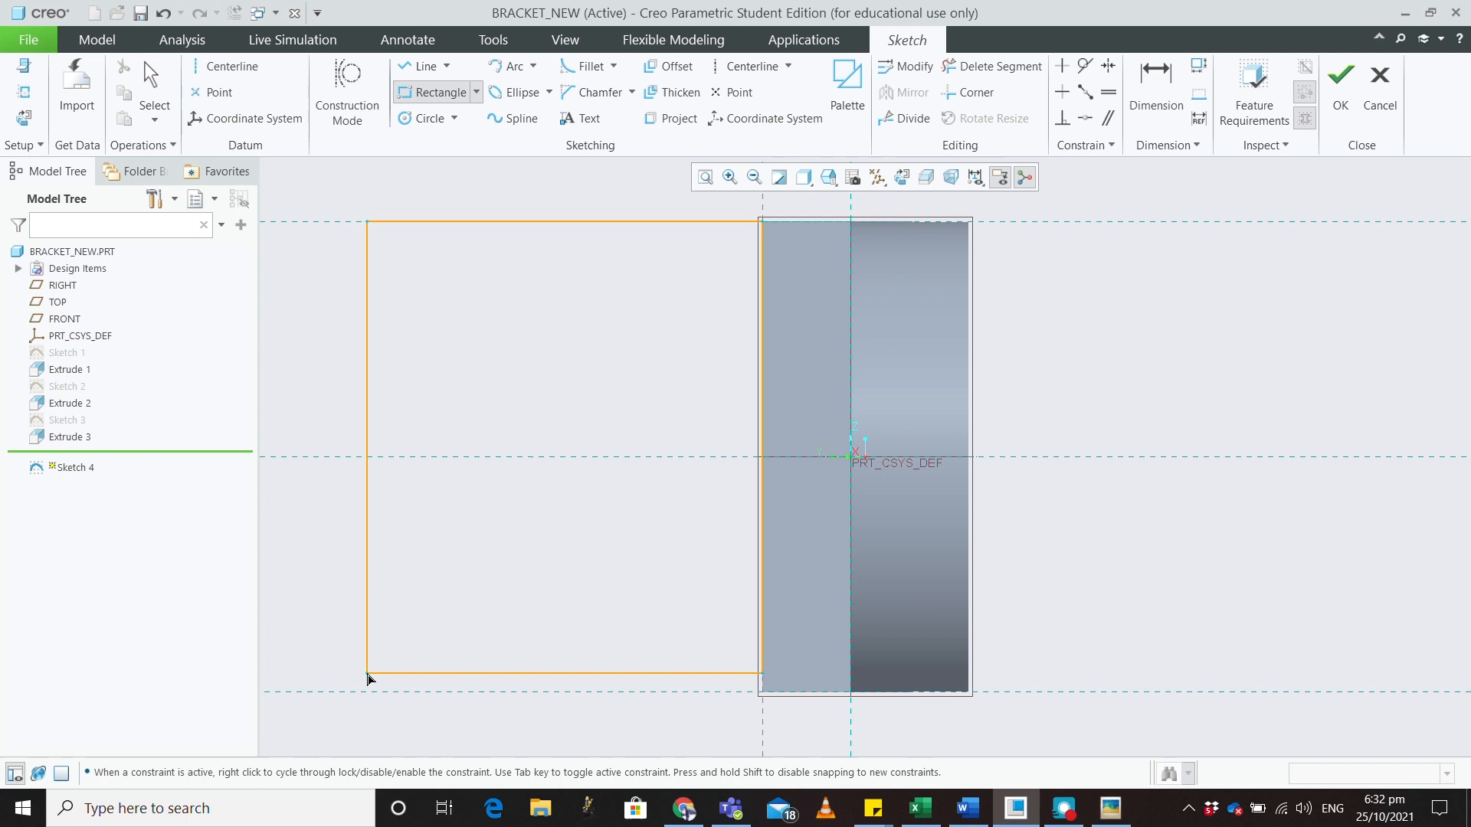
click(367, 674)
click(1387, 286)
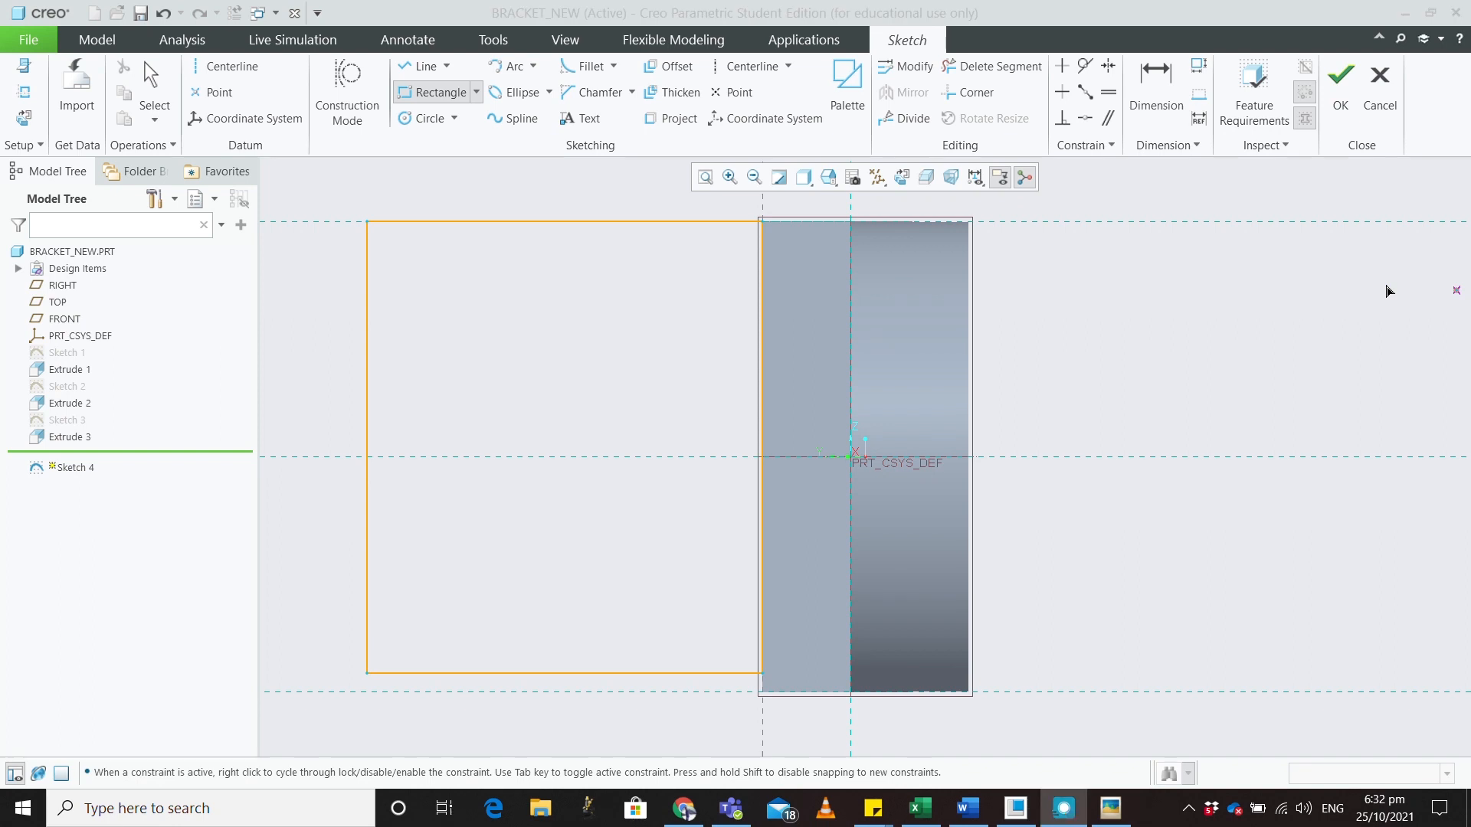
mouse_move(1470, 184)
mouse_down()
mouse_move(963, 89)
mouse_move(944, 100)
mouse_up()
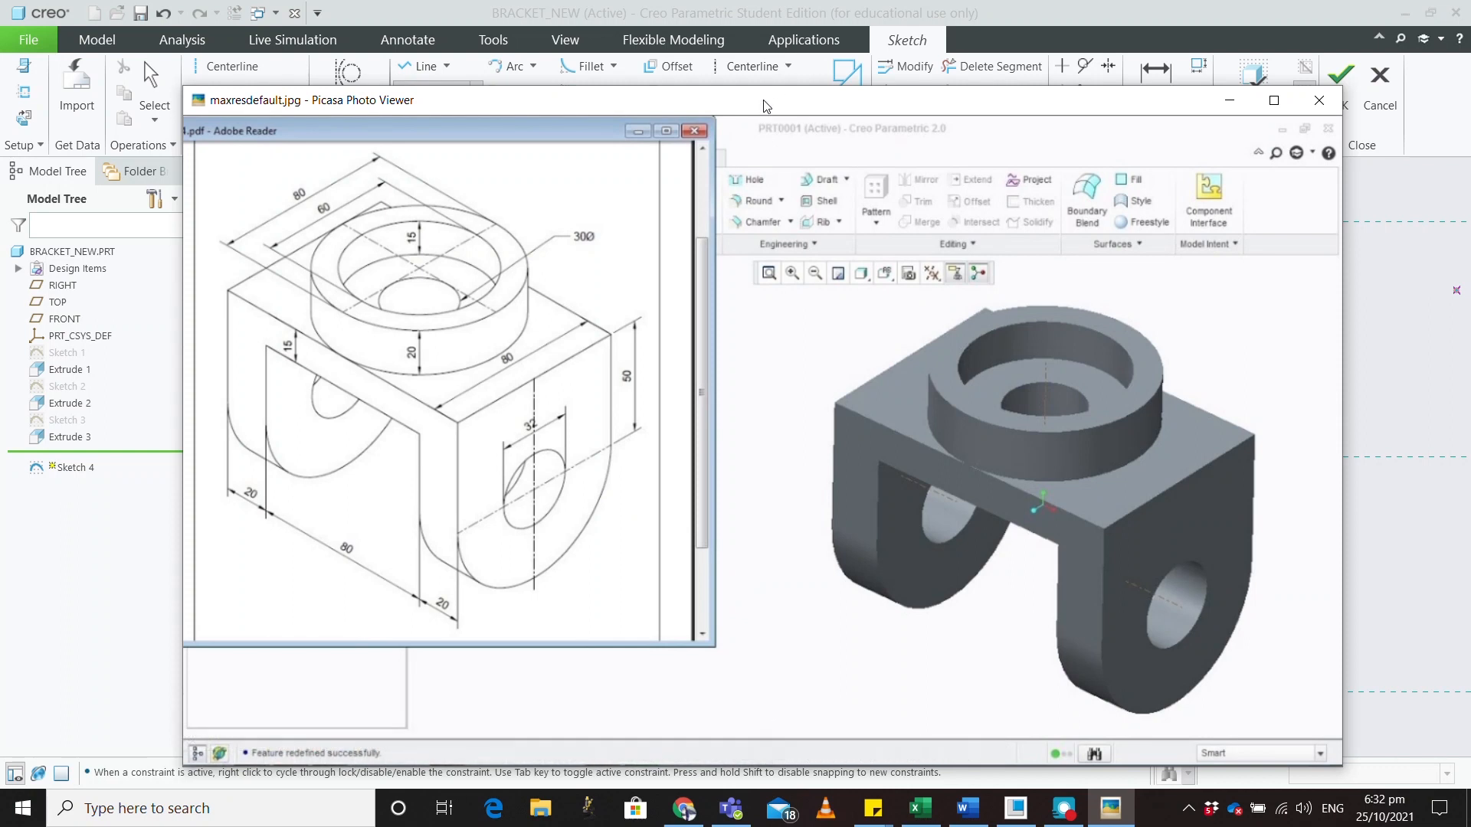
click(1229, 100)
middle_click(632, 356)
double_click(615, 252)
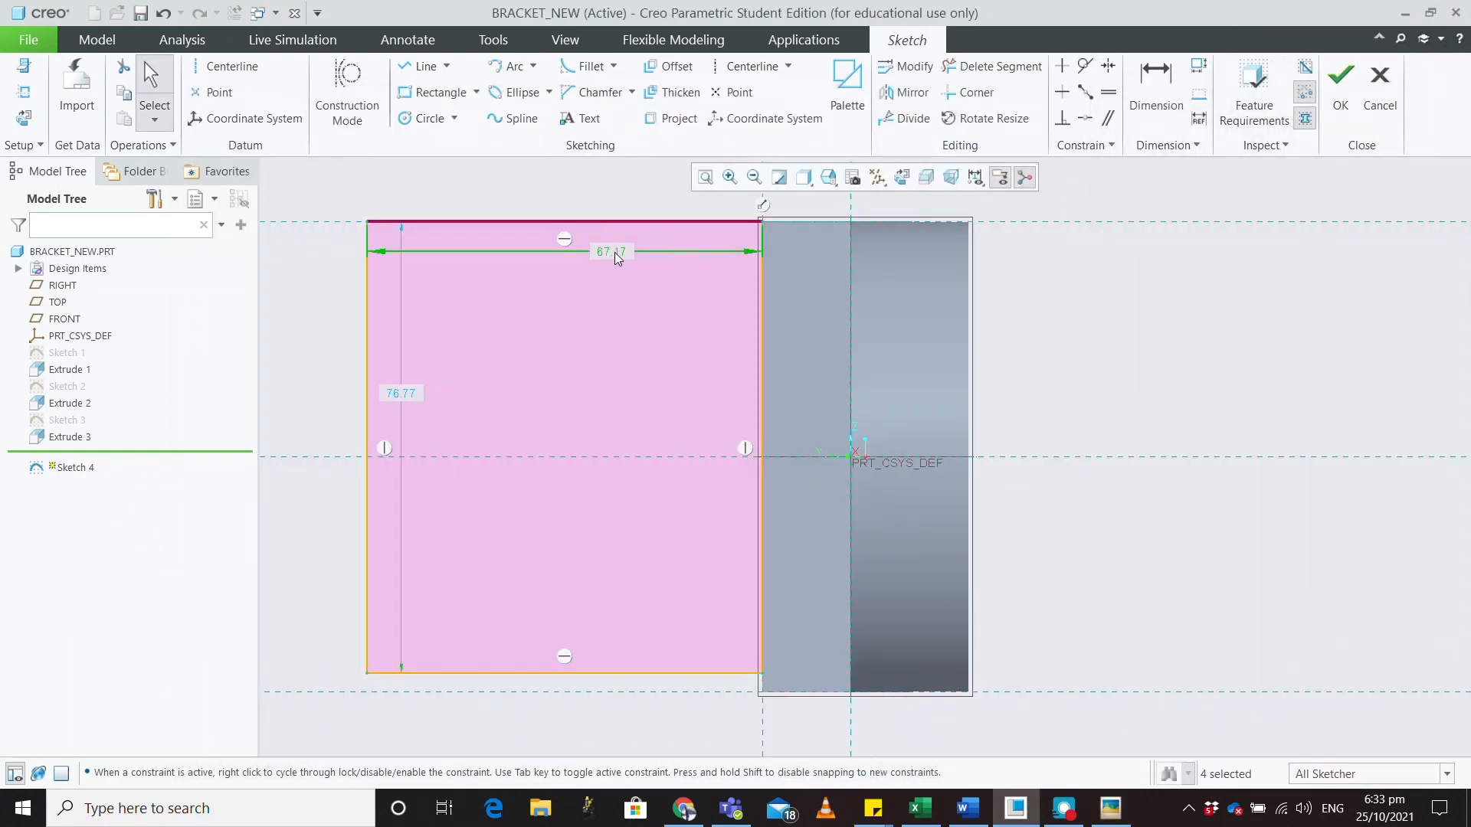
text(90)
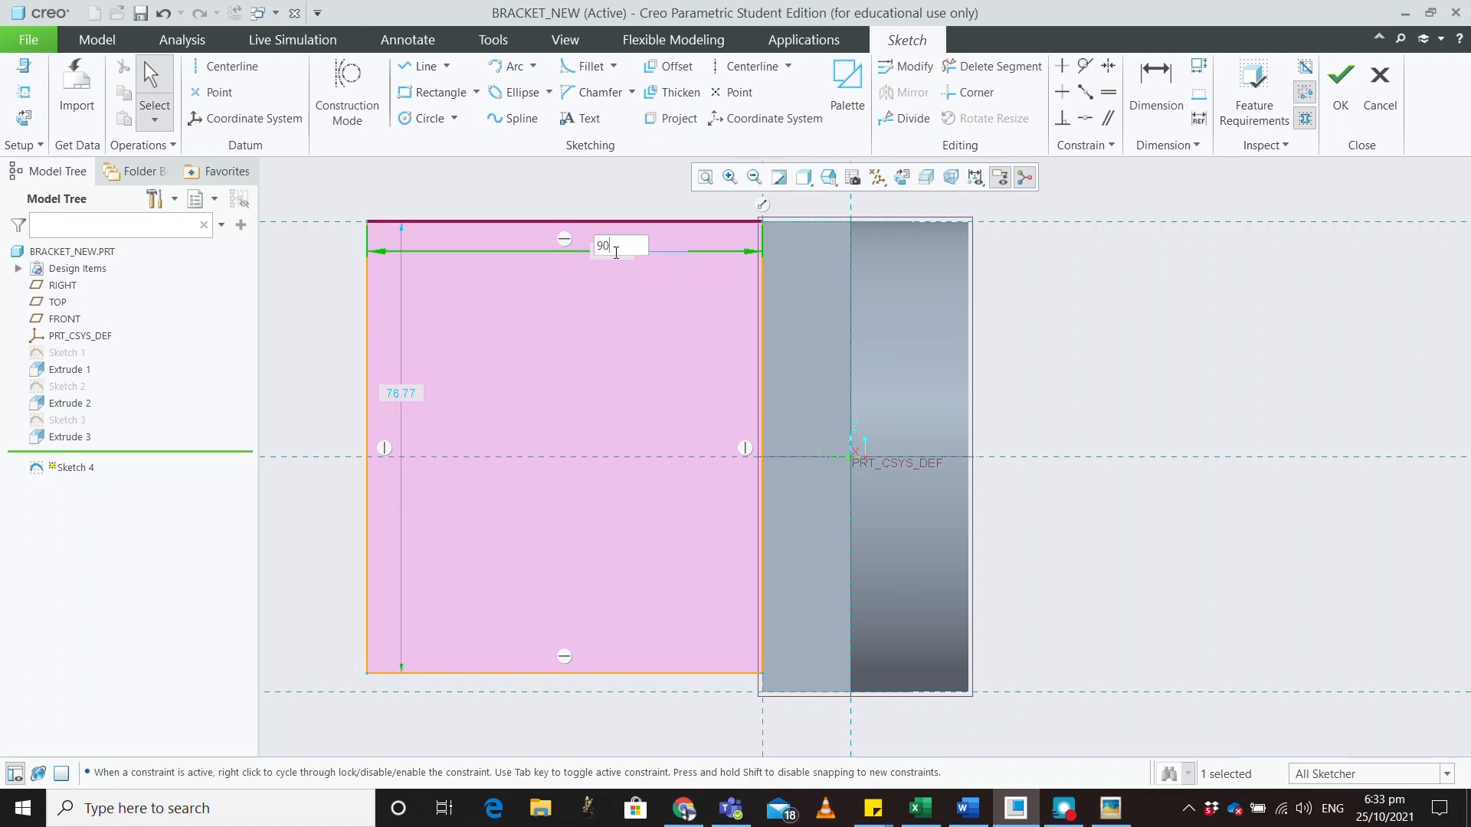
key(Return)
scroll(674, 306, down, 4)
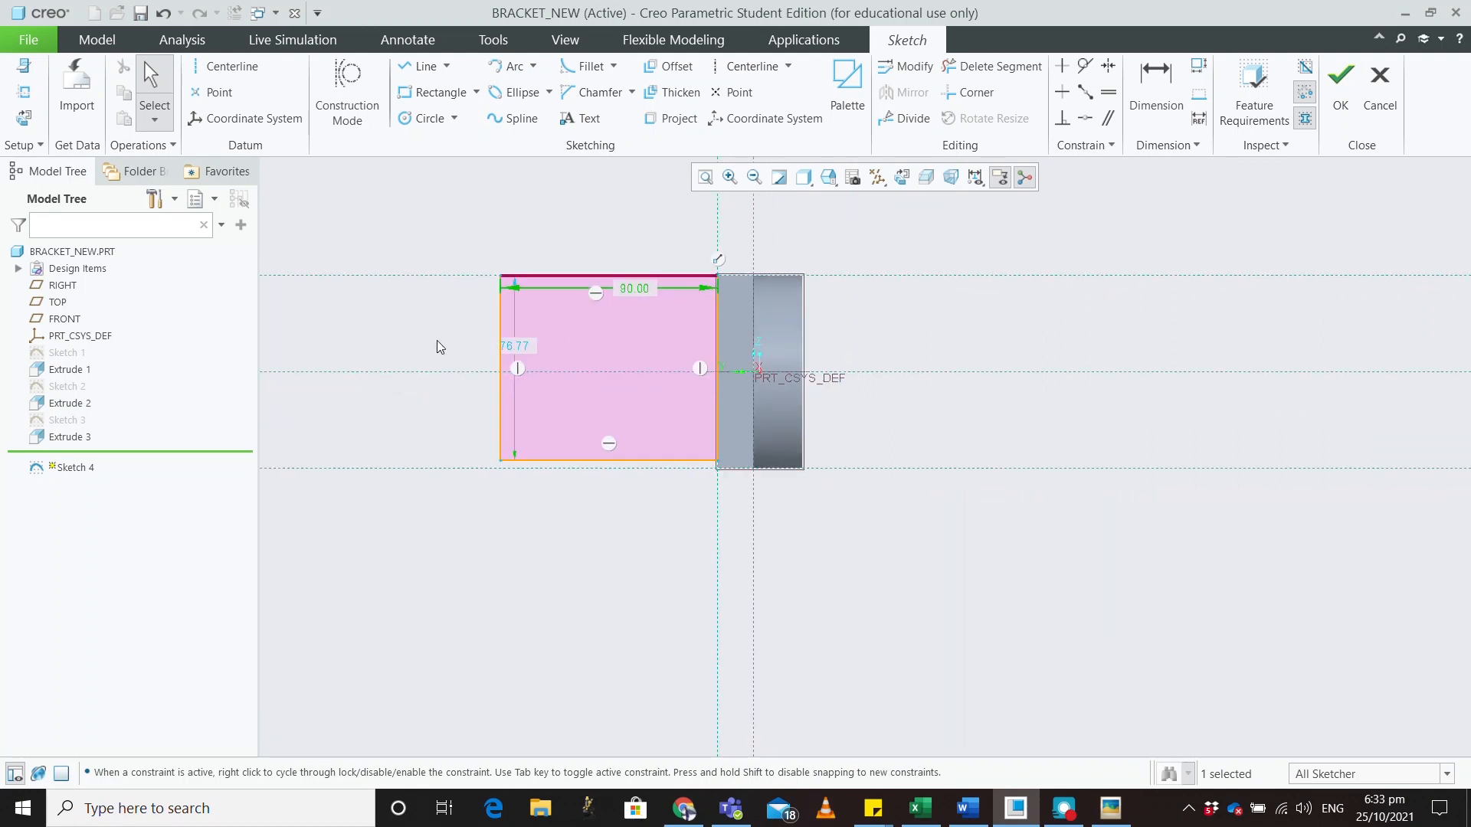
scroll(425, 340, up, 2)
Draw a horizontal line from the rectangle's right-edge midpoint with length 50
click(421, 66)
click(905, 385)
click(708, 384)
middle_click(739, 330)
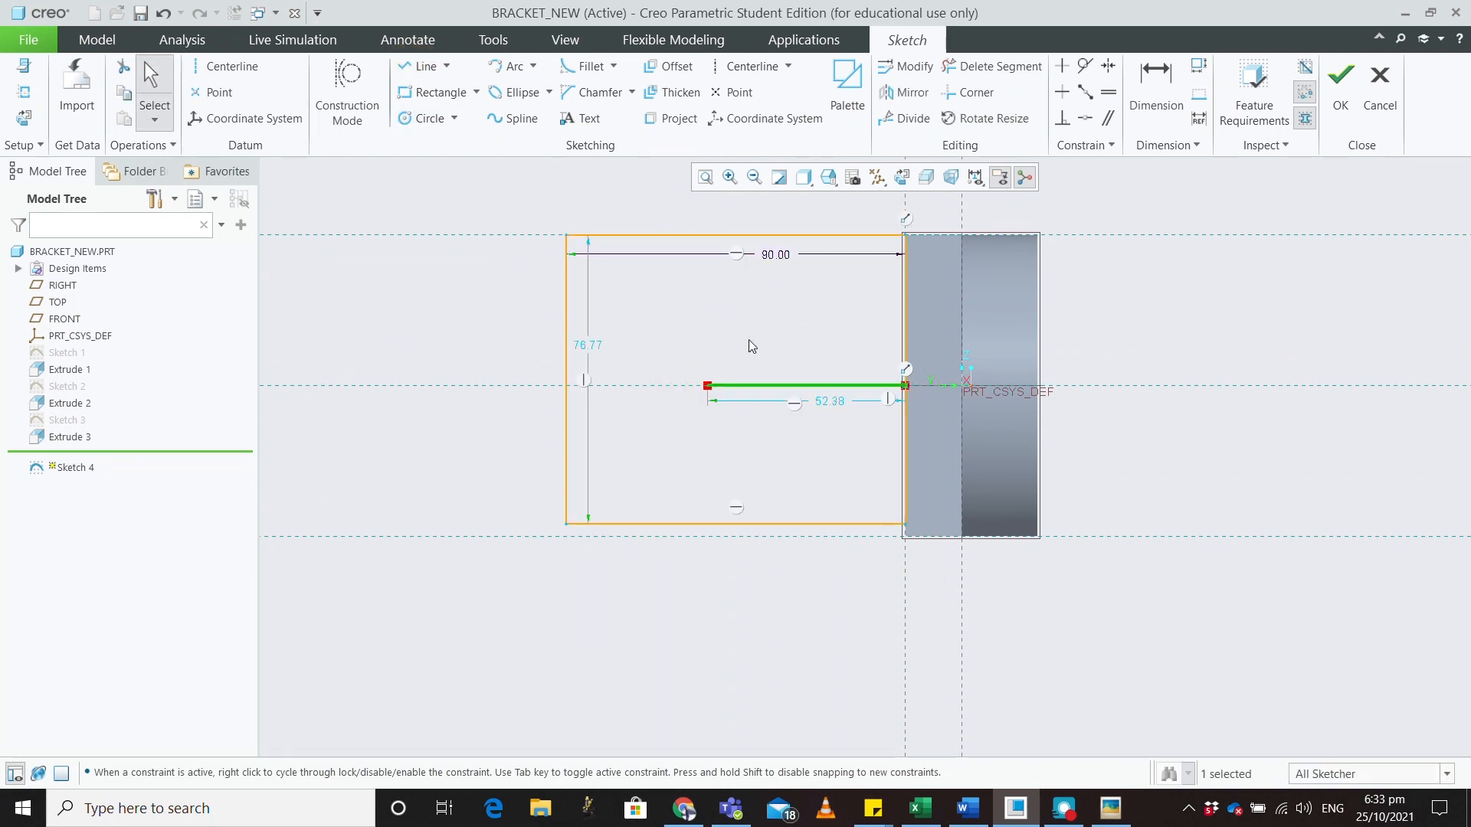
double_click(832, 406)
text(50)
key(Return)
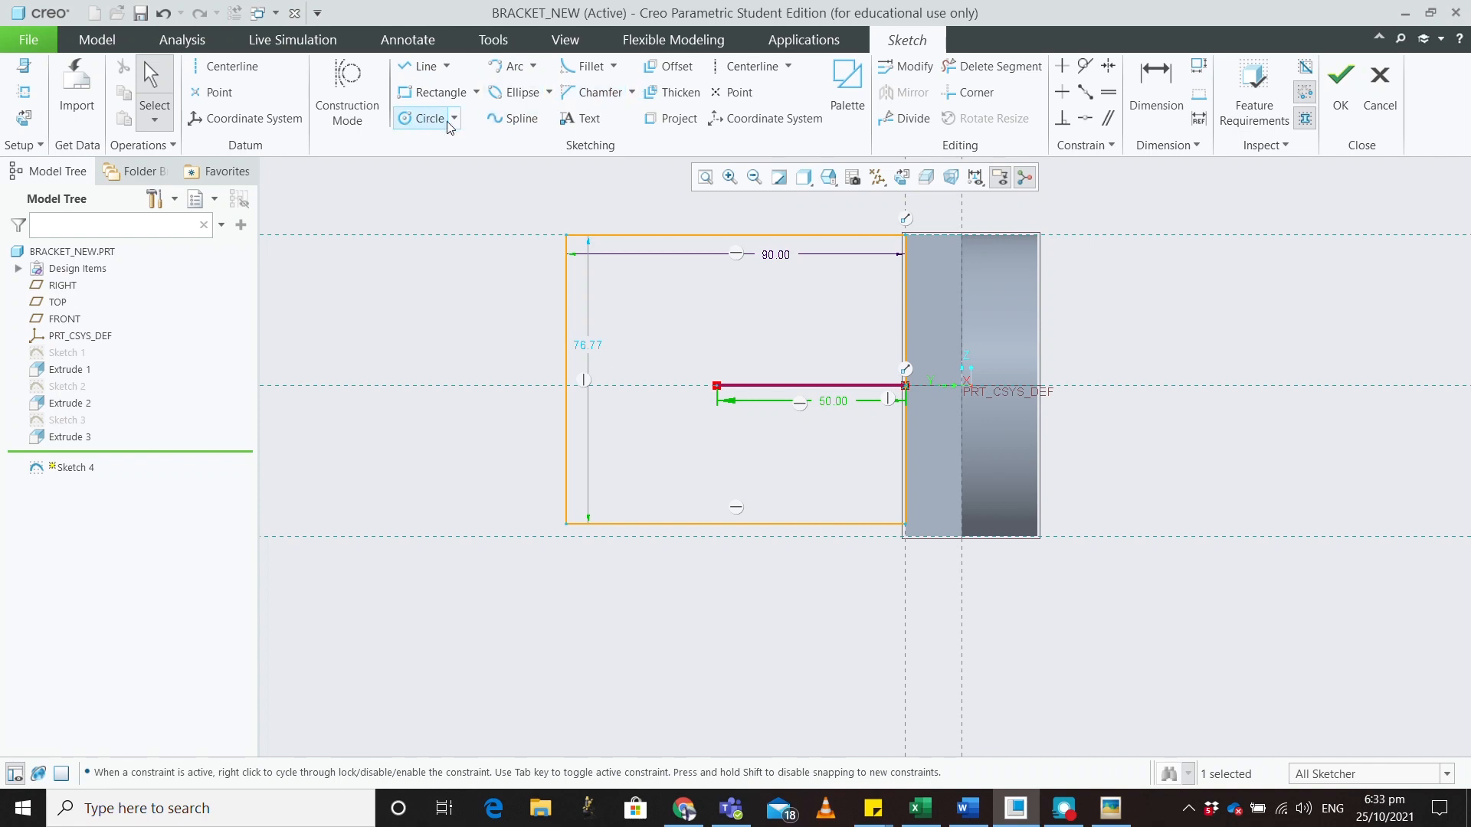
Abandon the unplaced circle and delete the old rectangle's edges
click(423, 117)
click(717, 385)
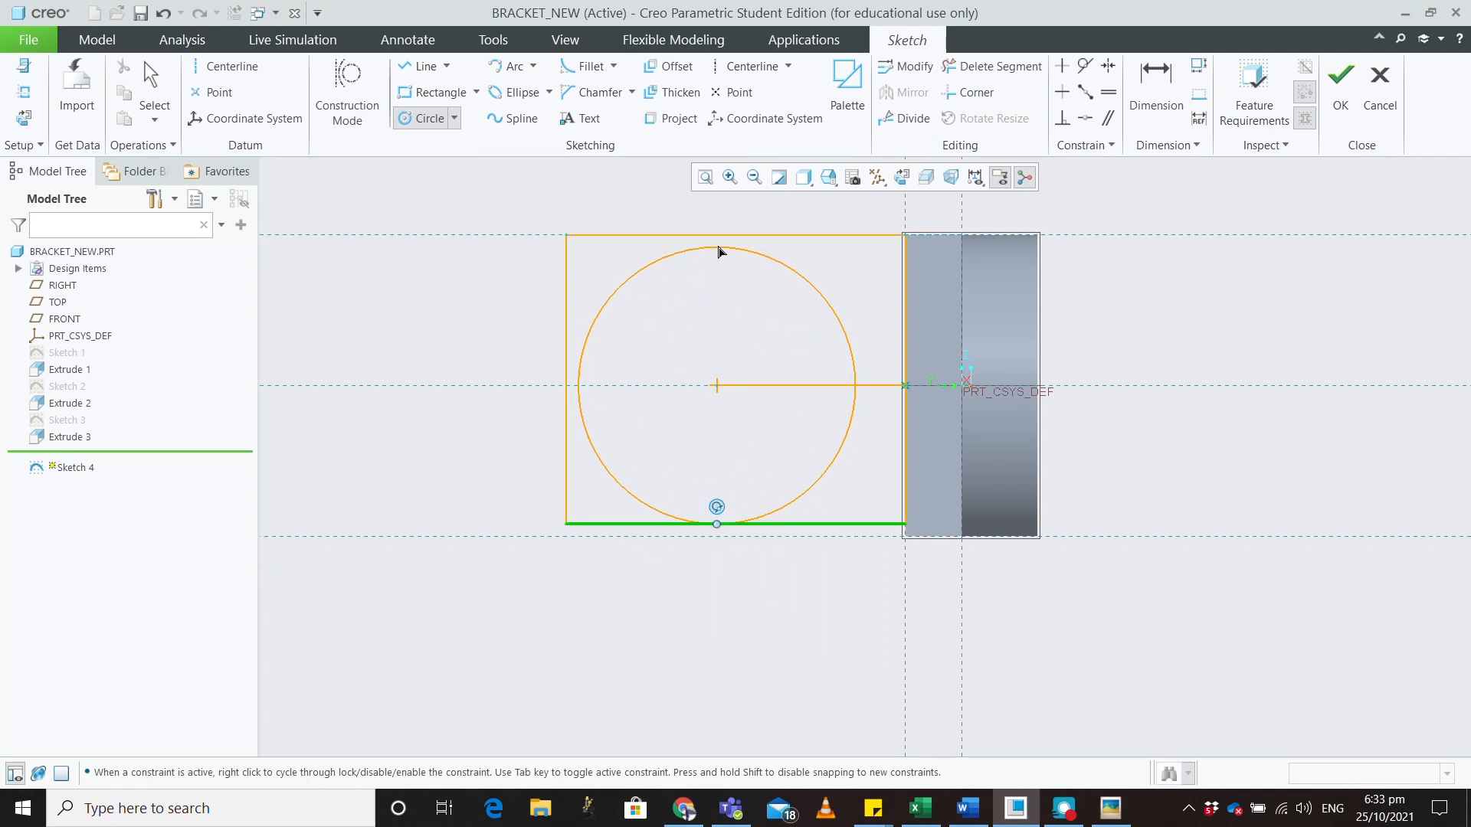
middle_click(719, 268)
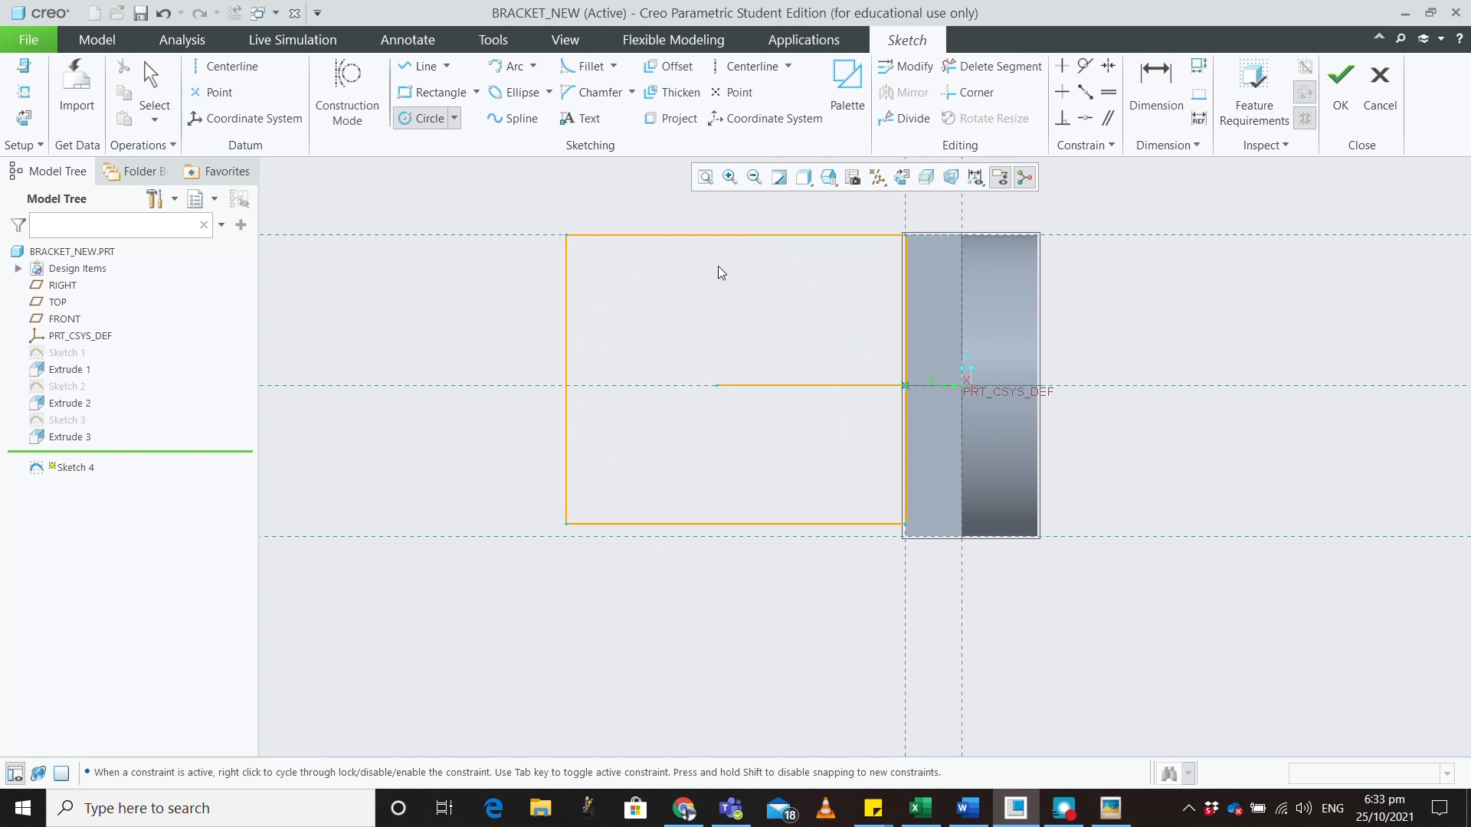
middle_click(781, 481)
click(796, 522)
key(Delete)
key(Delete)
click(769, 235)
key(Delete)
click(567, 307)
key(Delete)
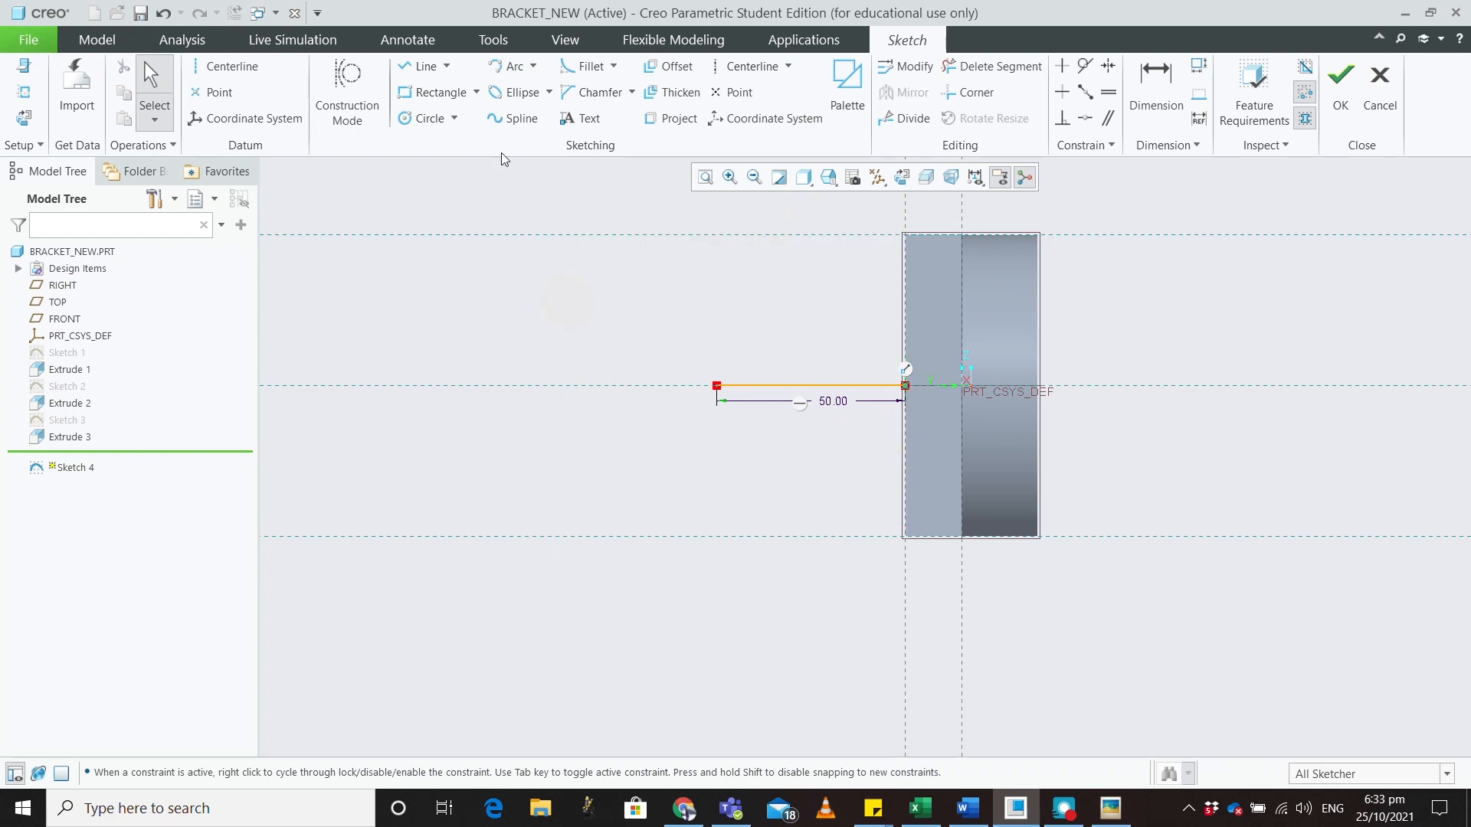
Redraw the rectangle from the face's top-right corner to bottom-left and set its width to 90
click(435, 92)
click(905, 235)
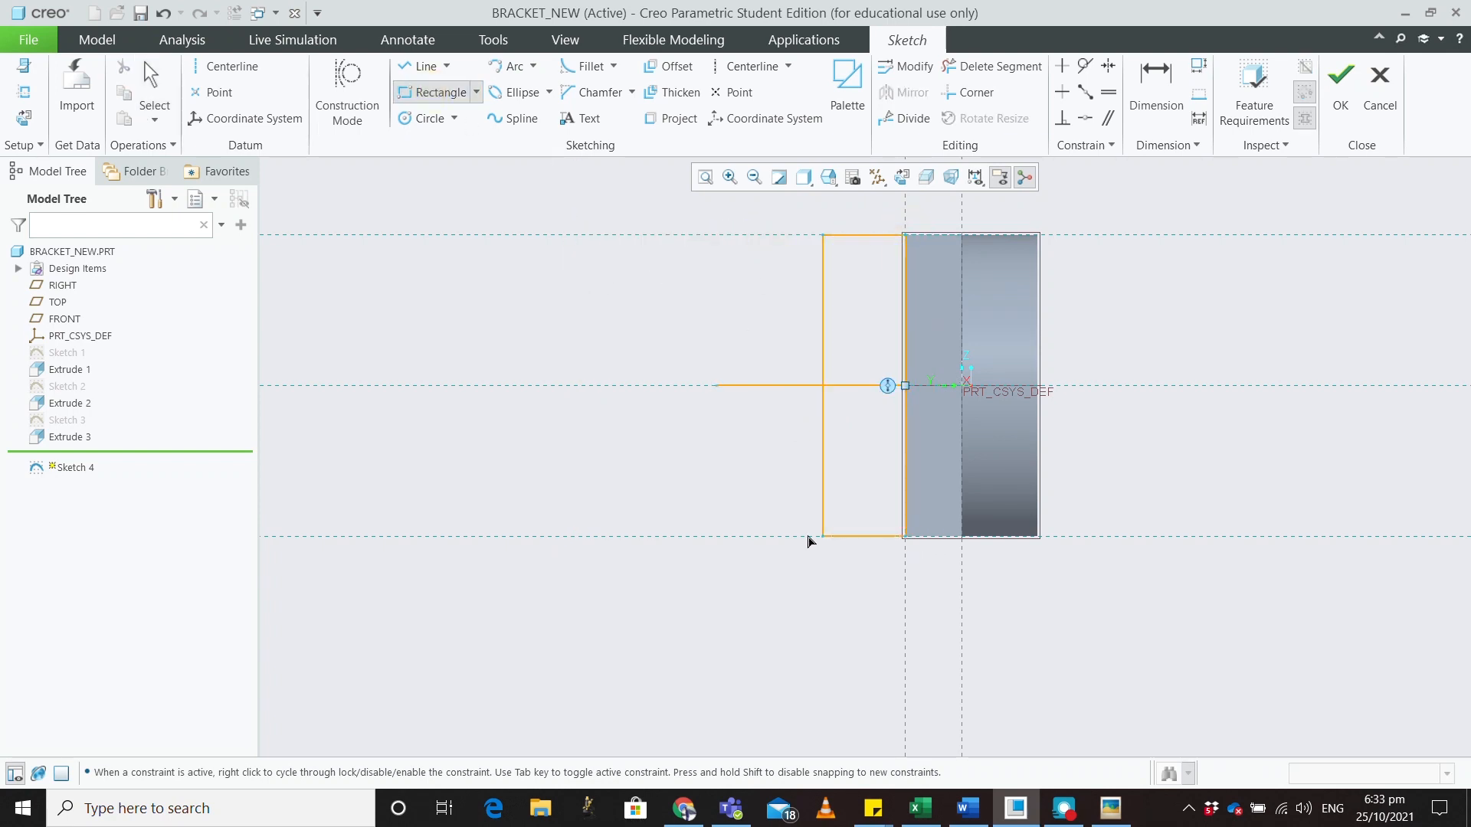
click(526, 537)
middle_click(651, 457)
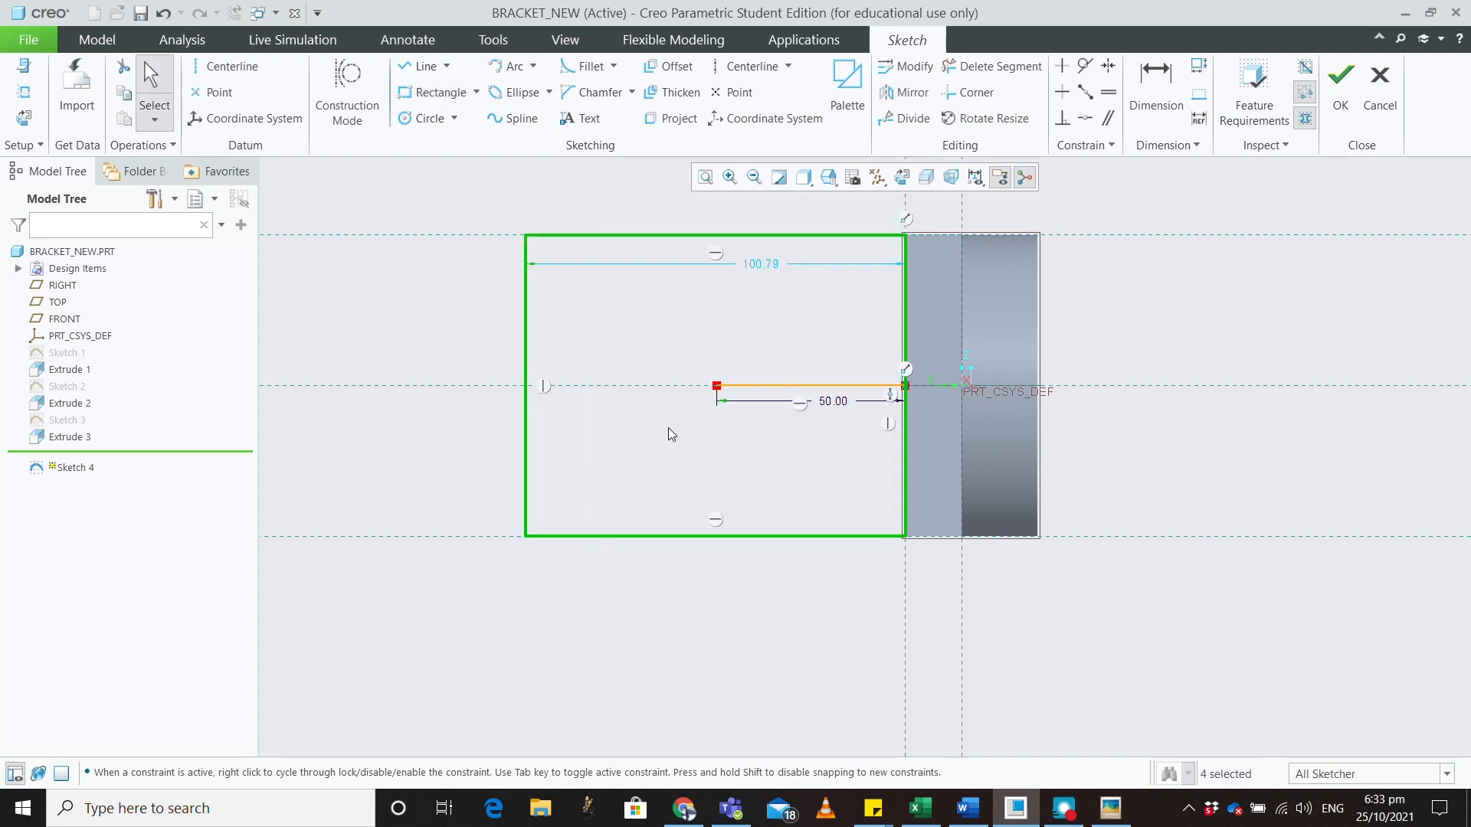
click(761, 265)
double_click(762, 262)
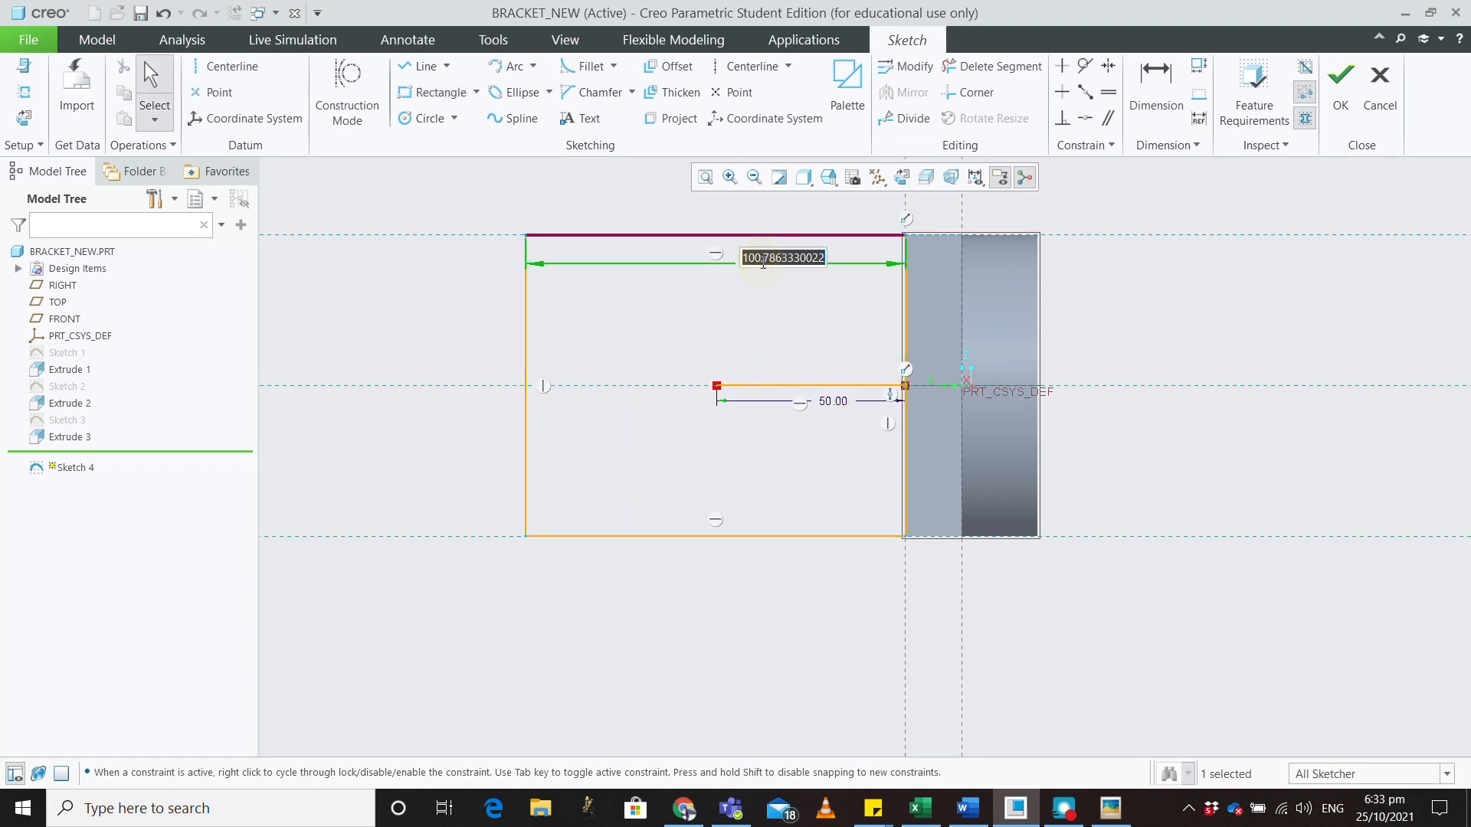
text(90)
key(Return)
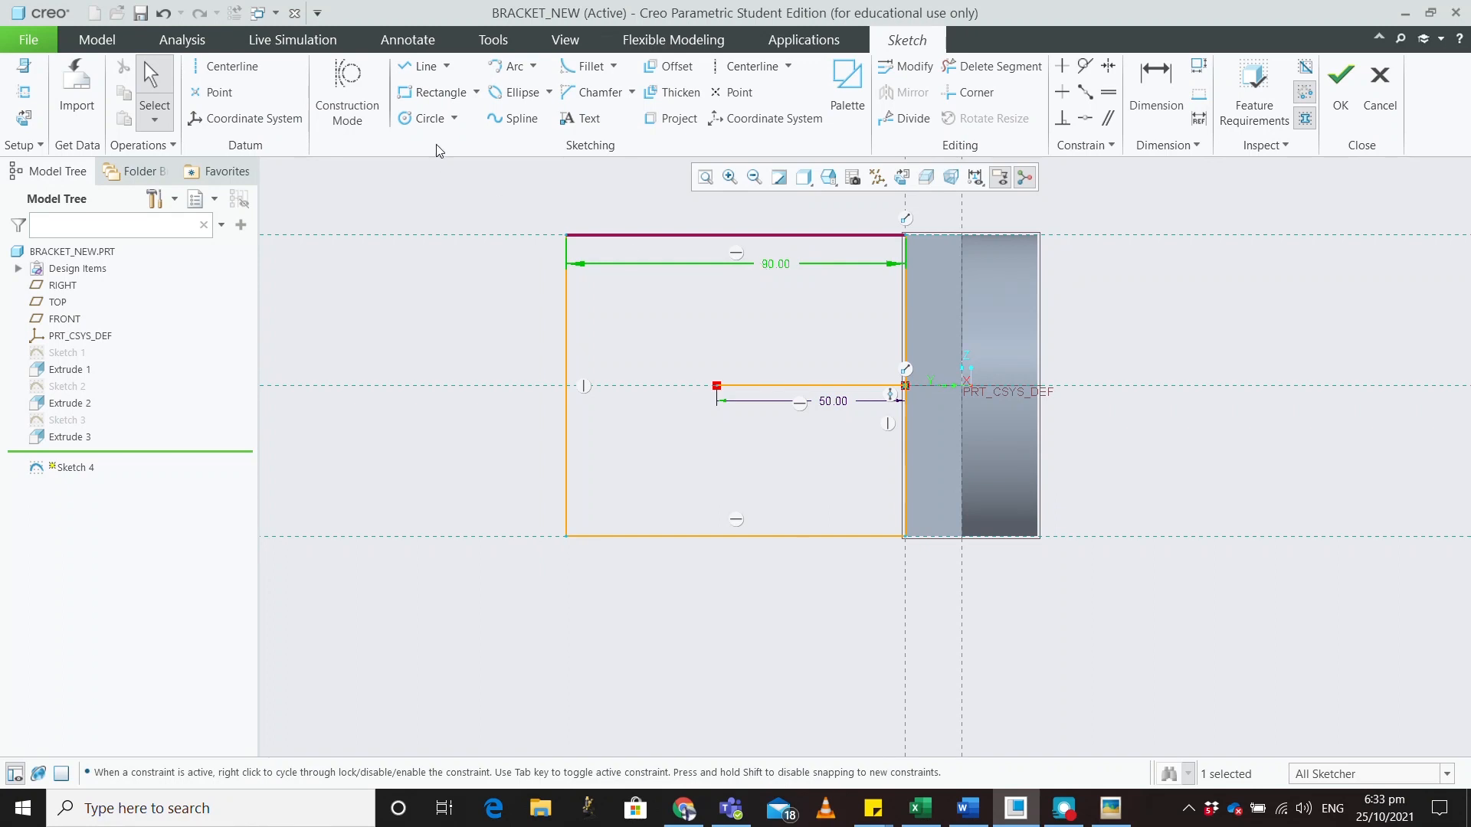
click(427, 120)
Draw a circle at the line's left end touching the rectangle's top, then delete the centre line
click(716, 386)
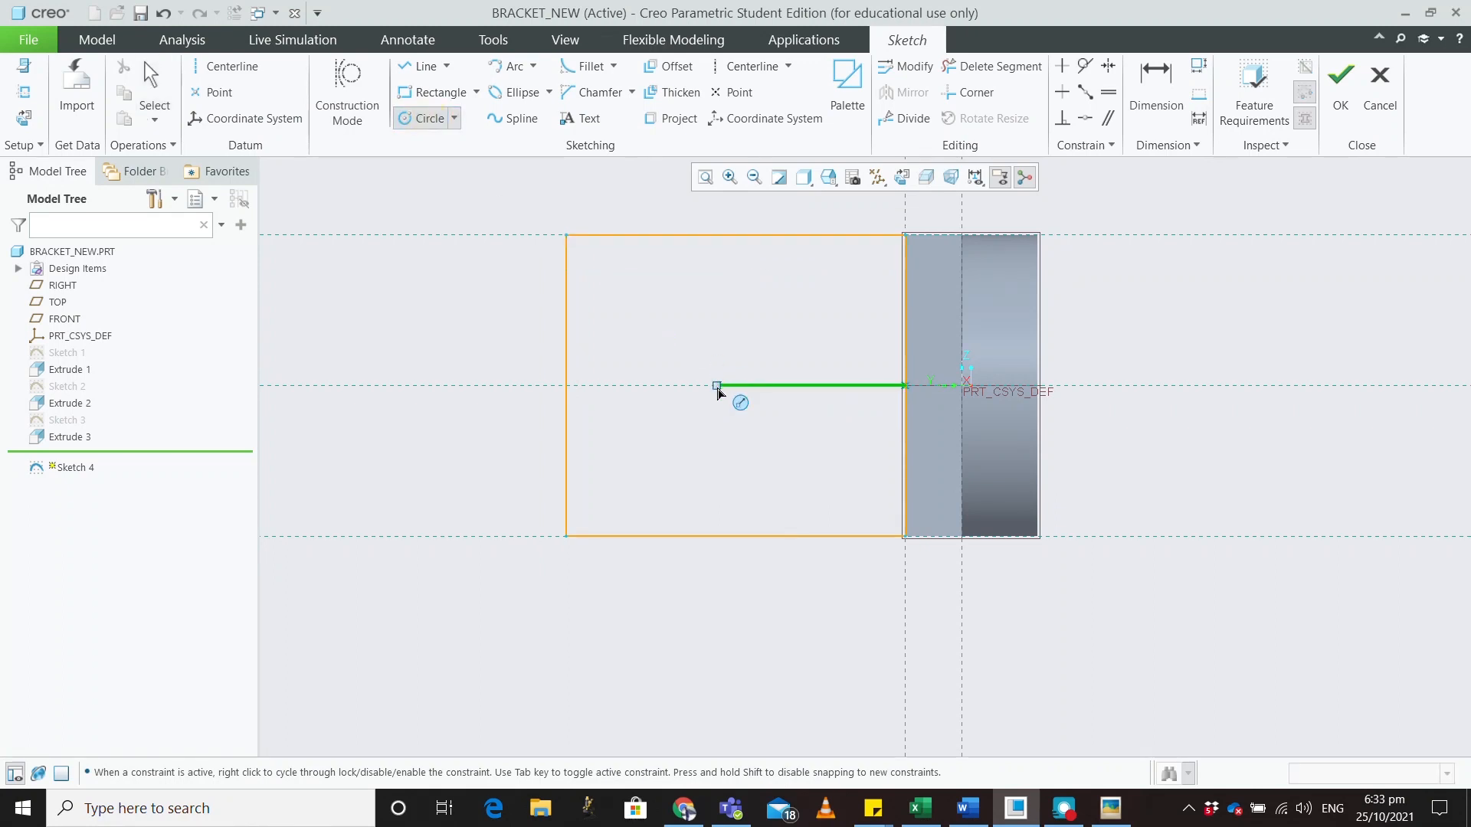
click(701, 238)
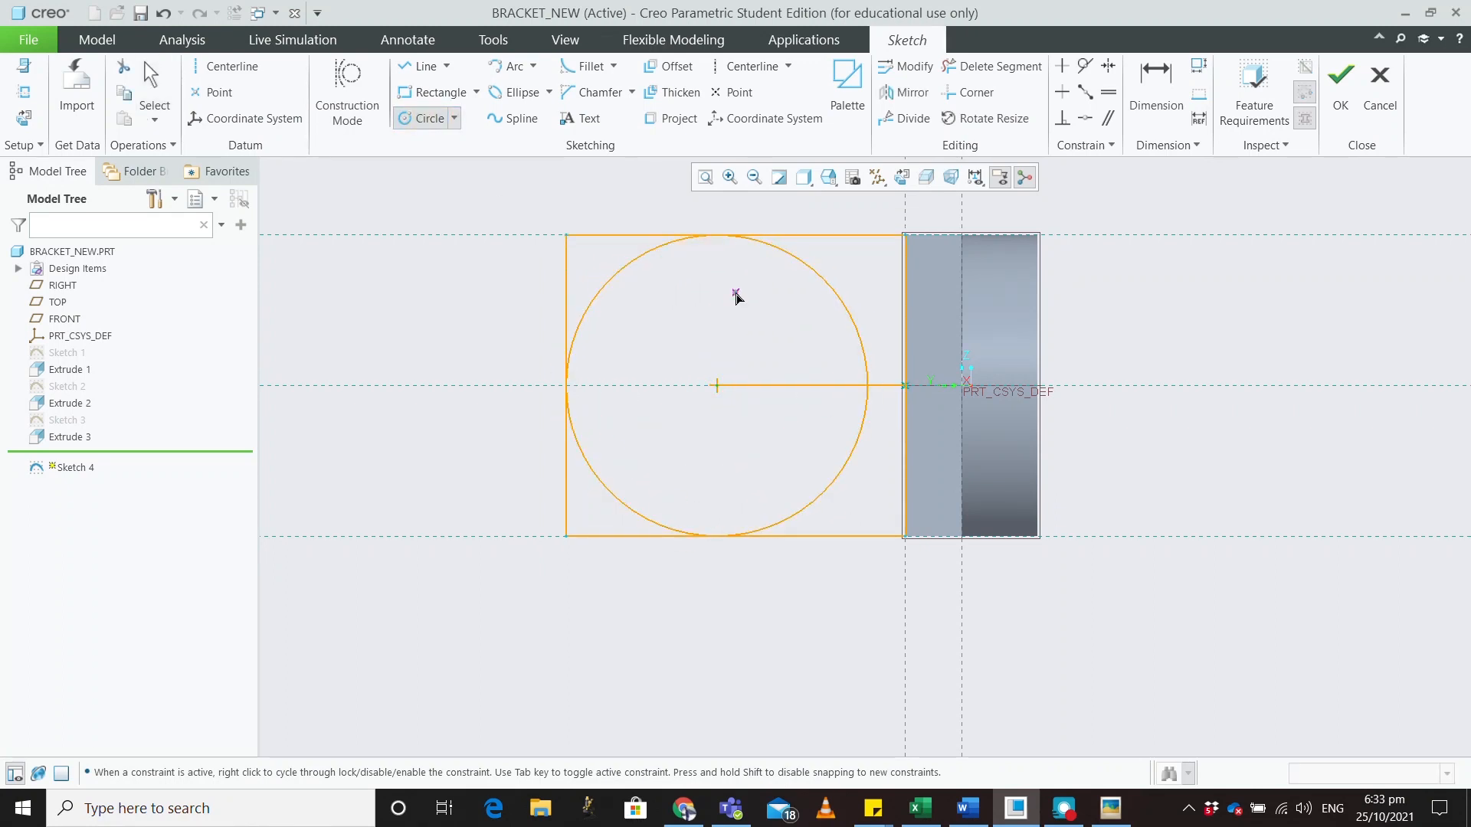
middle_click(737, 298)
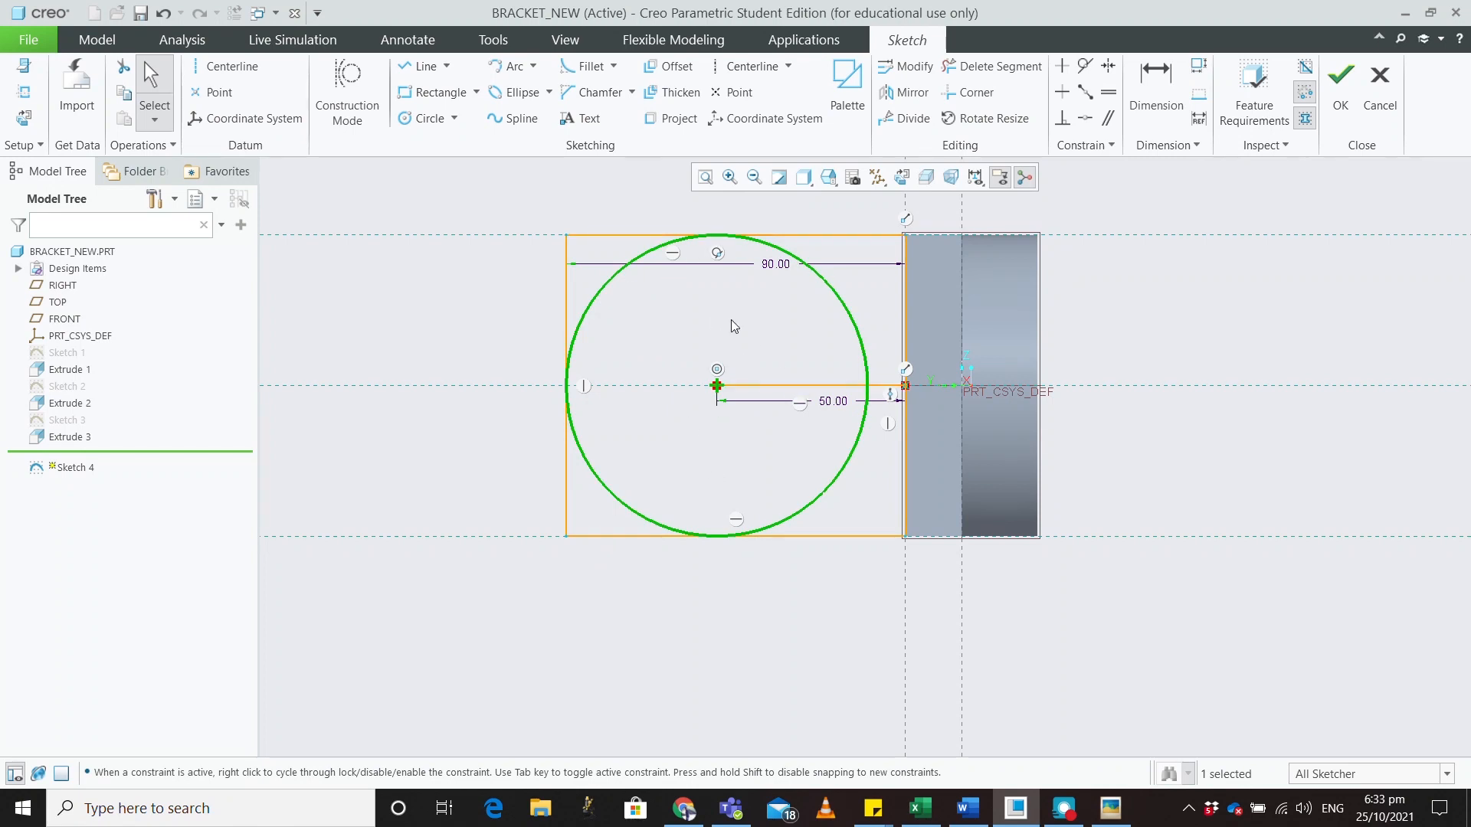
click(811, 385)
key(Delete)
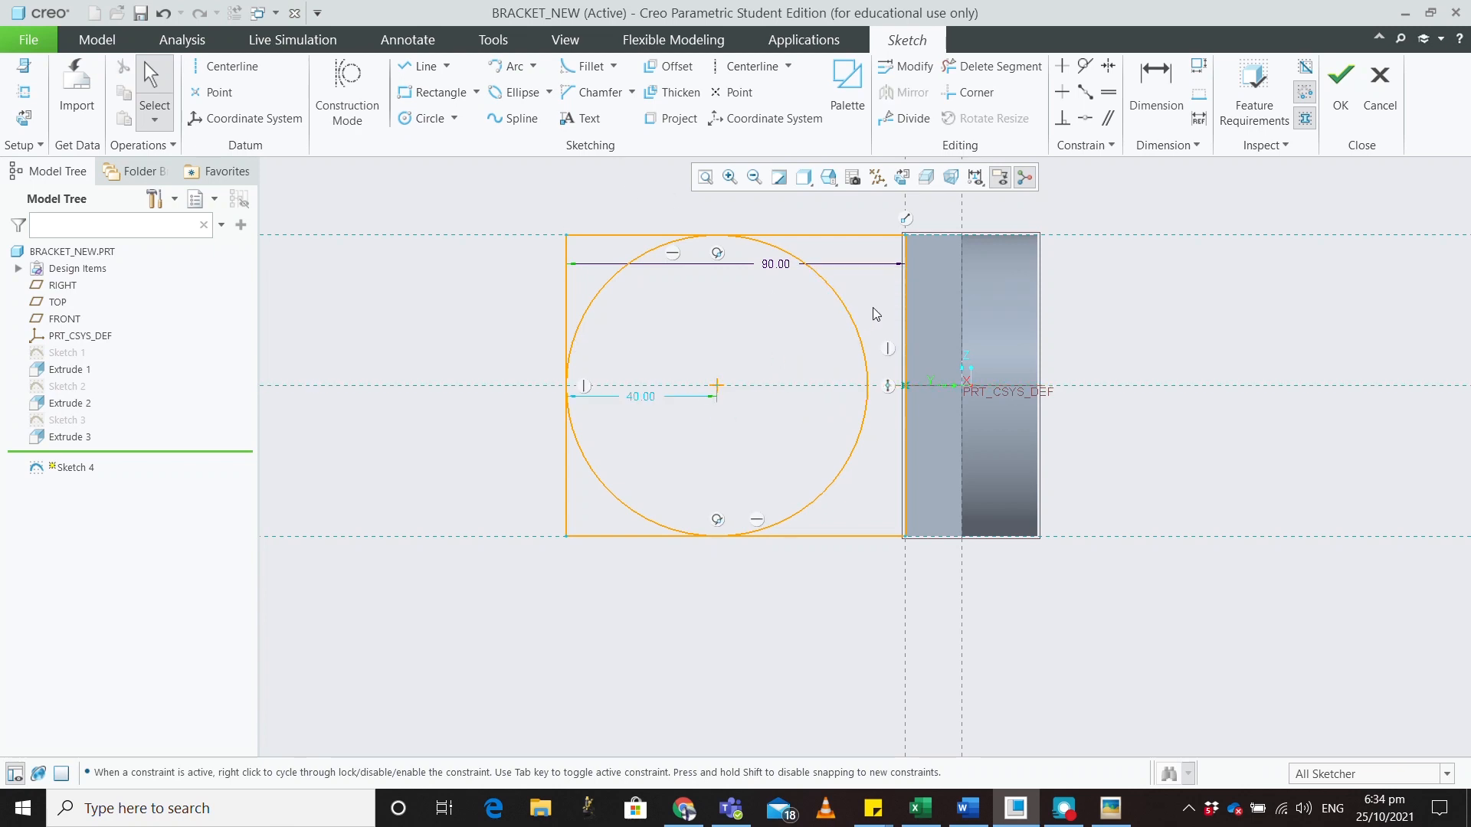
Trim the circle's right arcs and the rectangle's left edge pieces into a rounded-end profile
click(977, 69)
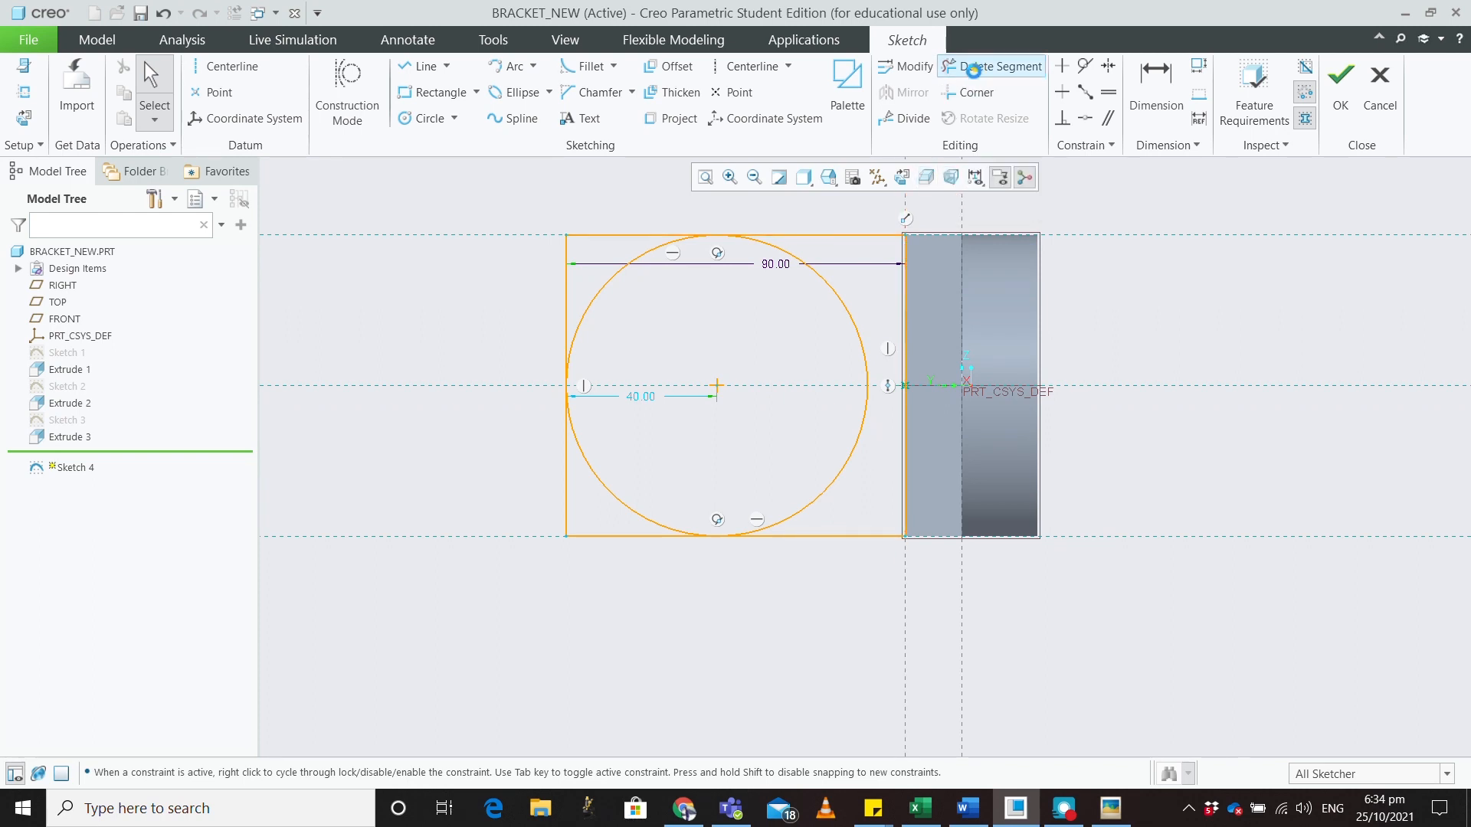
click(853, 316)
click(858, 449)
click(608, 236)
click(565, 280)
click(567, 466)
click(607, 535)
middle_click(792, 442)
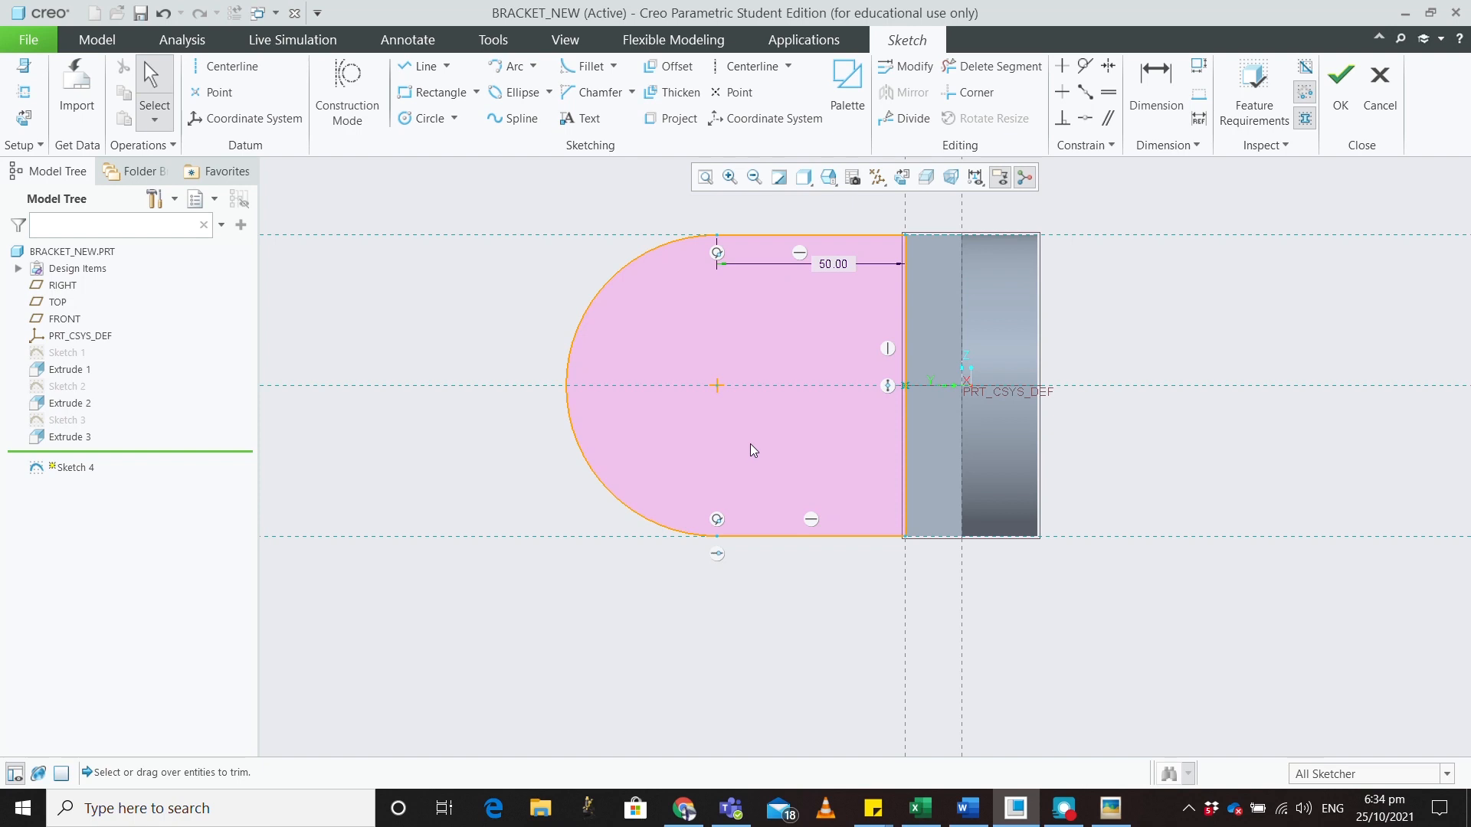
middle_drag(550, 443, 556, 504)
mouse_move(610, 510)
middle_down()
mouse_move(634, 519)
mouse_move(605, 508)
middle_up()
Finish Sketch 4 and extrude it 20 deep in the flipped direction as Extrude 4
click(1341, 84)
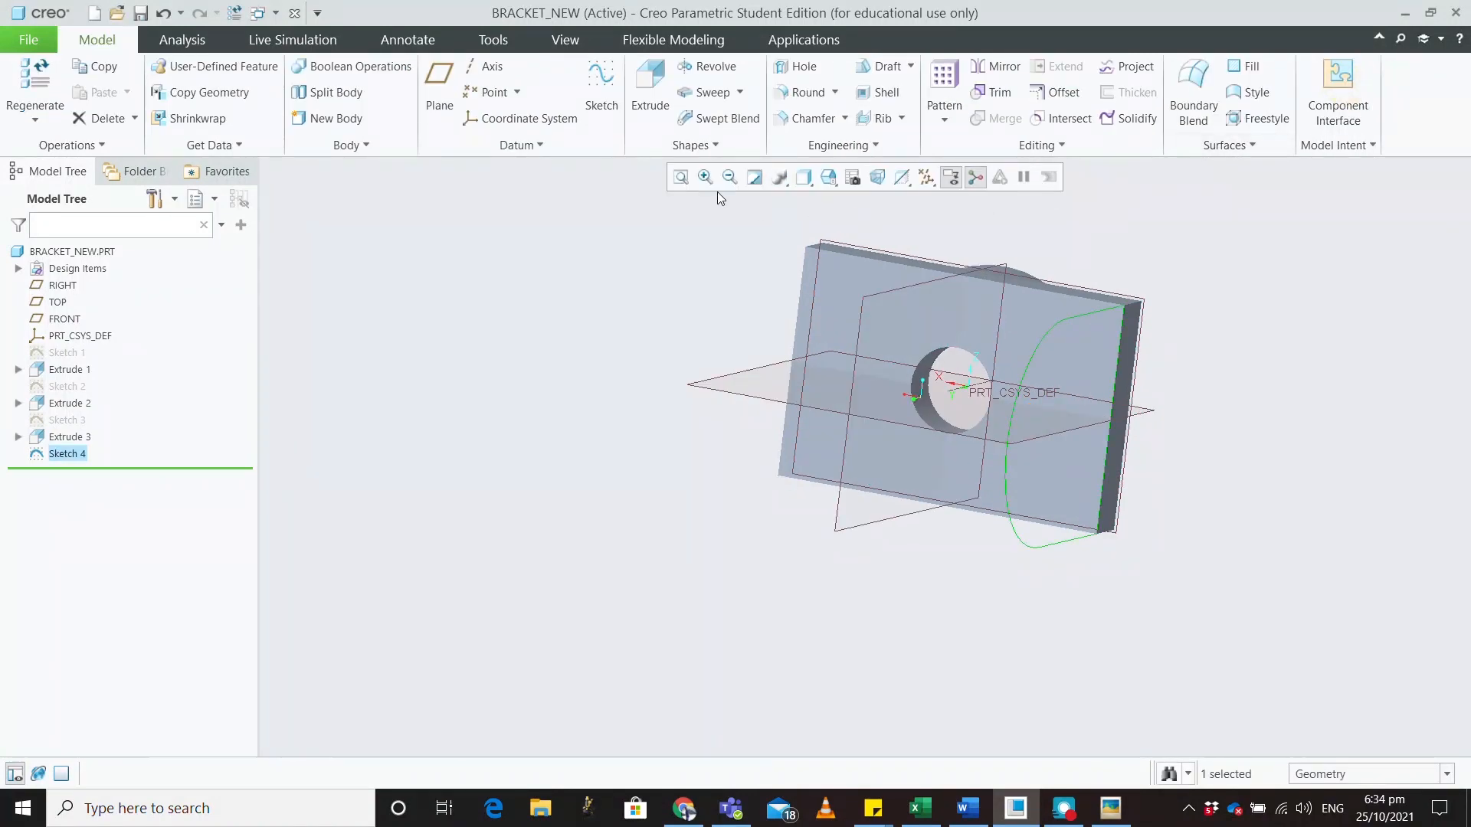
click(650, 86)
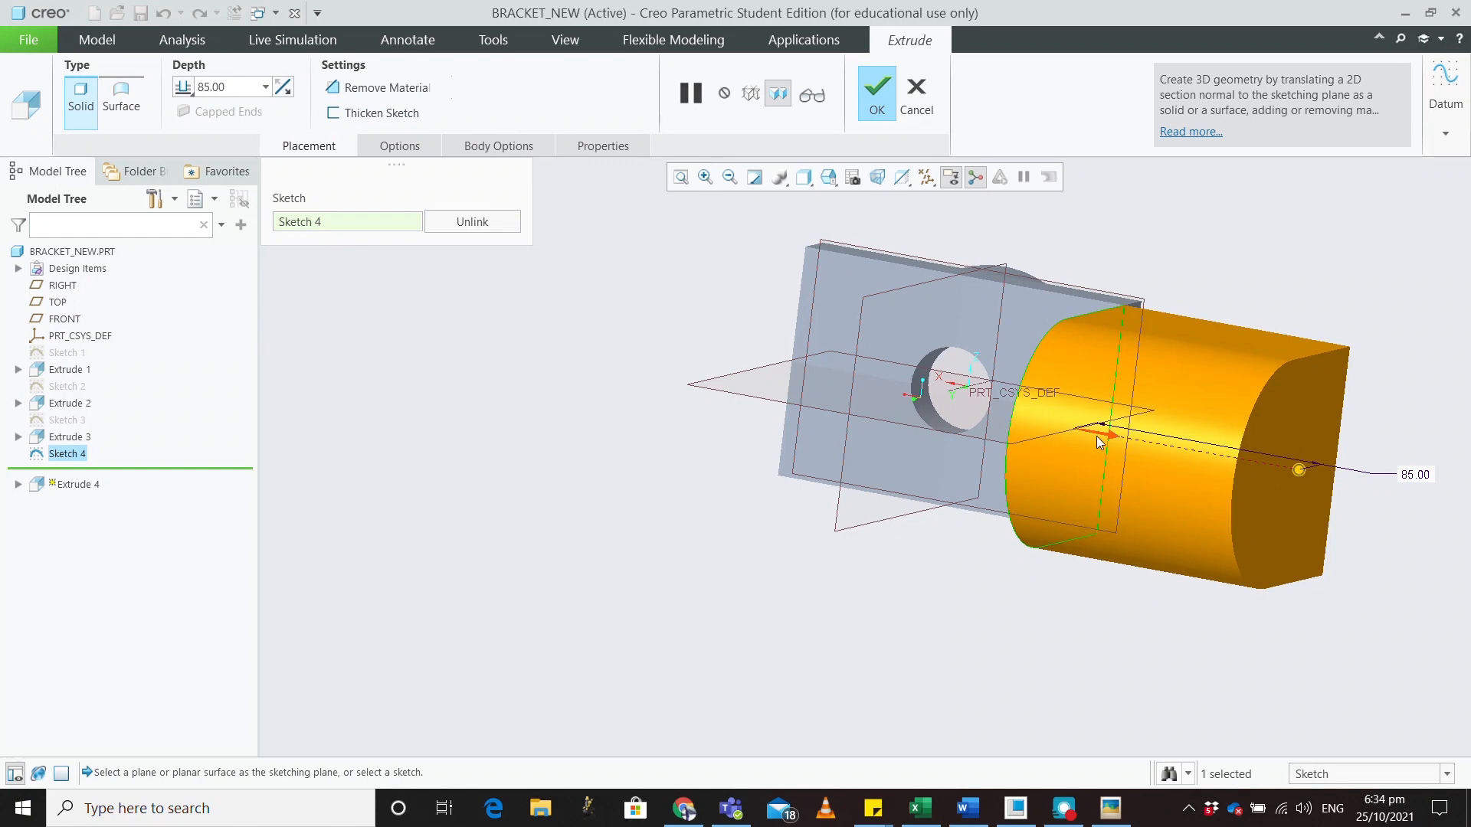
click(285, 86)
double_click(231, 86)
text(20)
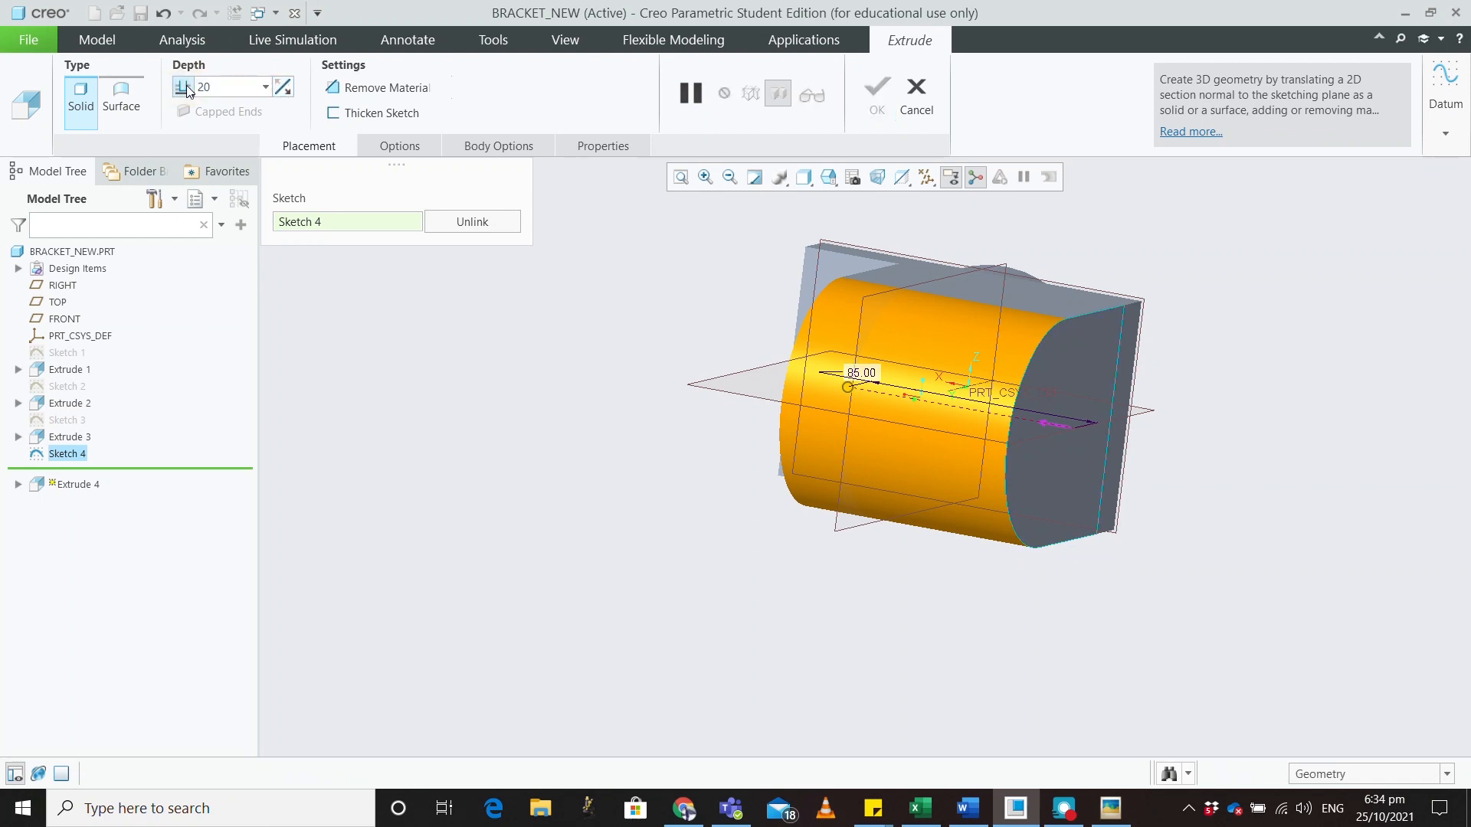
key(Return)
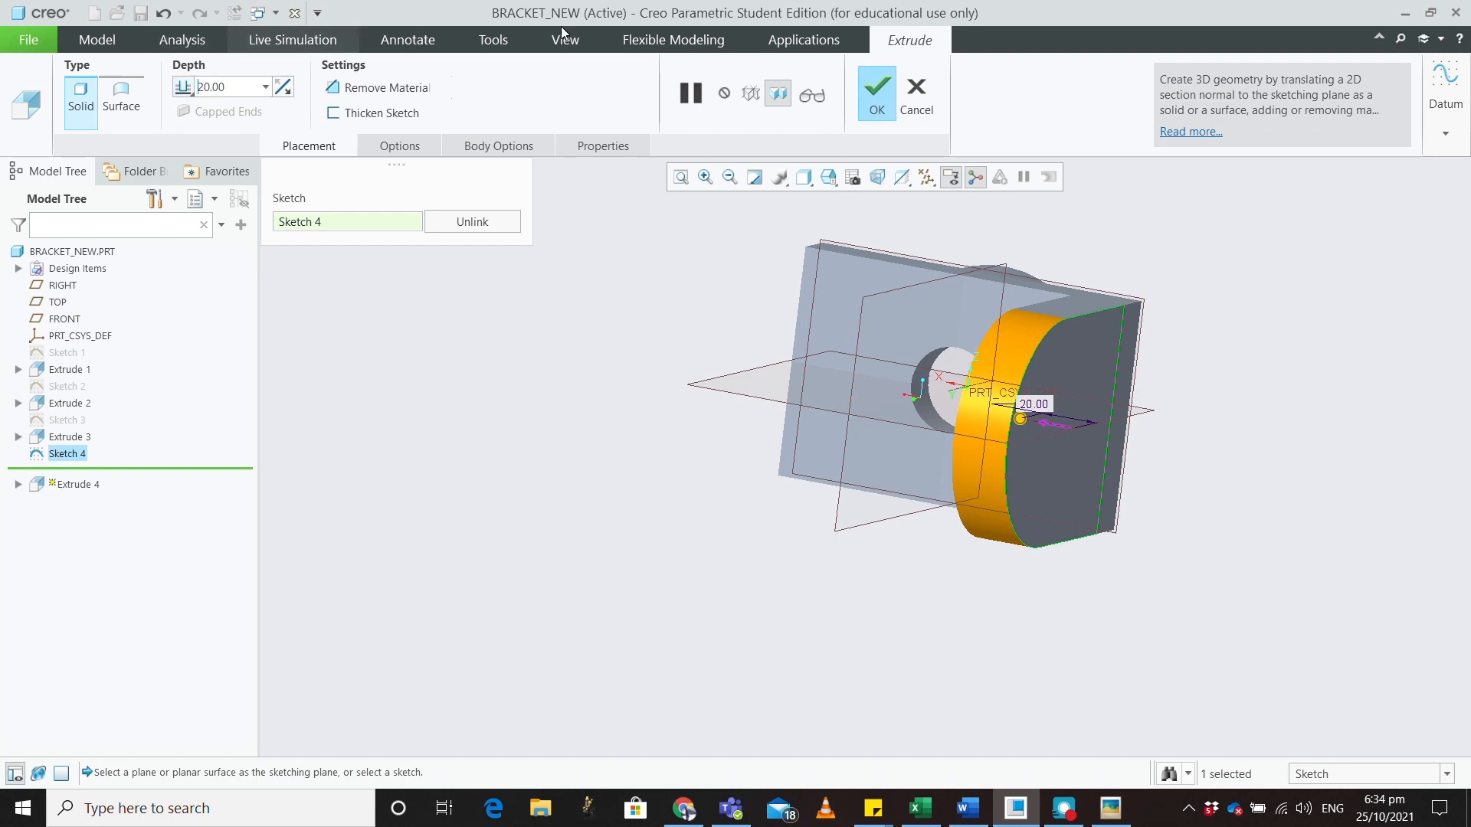
click(877, 98)
middle_drag(746, 310, 732, 350)
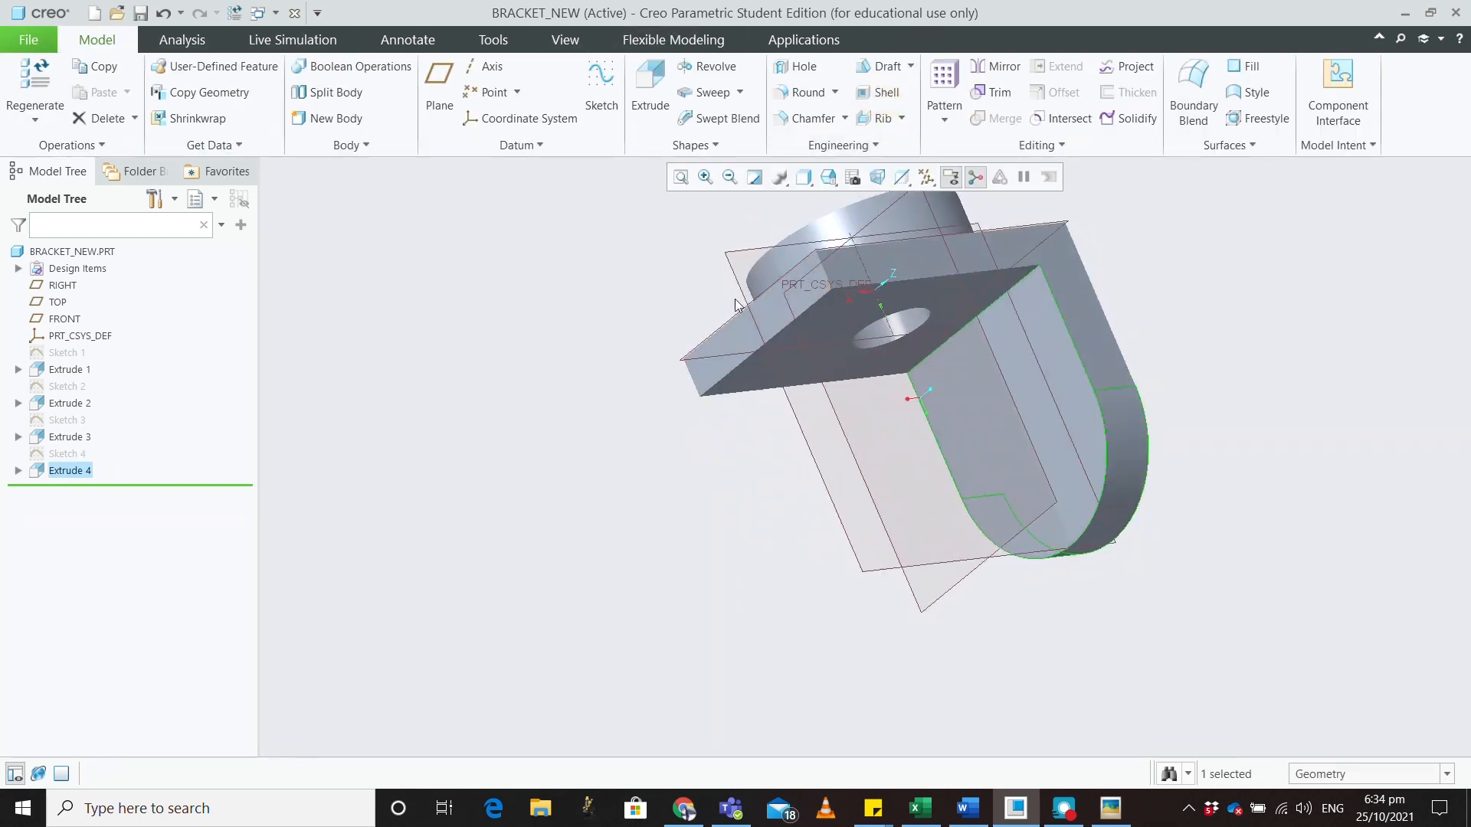
Start Sketch 5 flat on the flange face, referencing its side face and lower and left edges
click(733, 342)
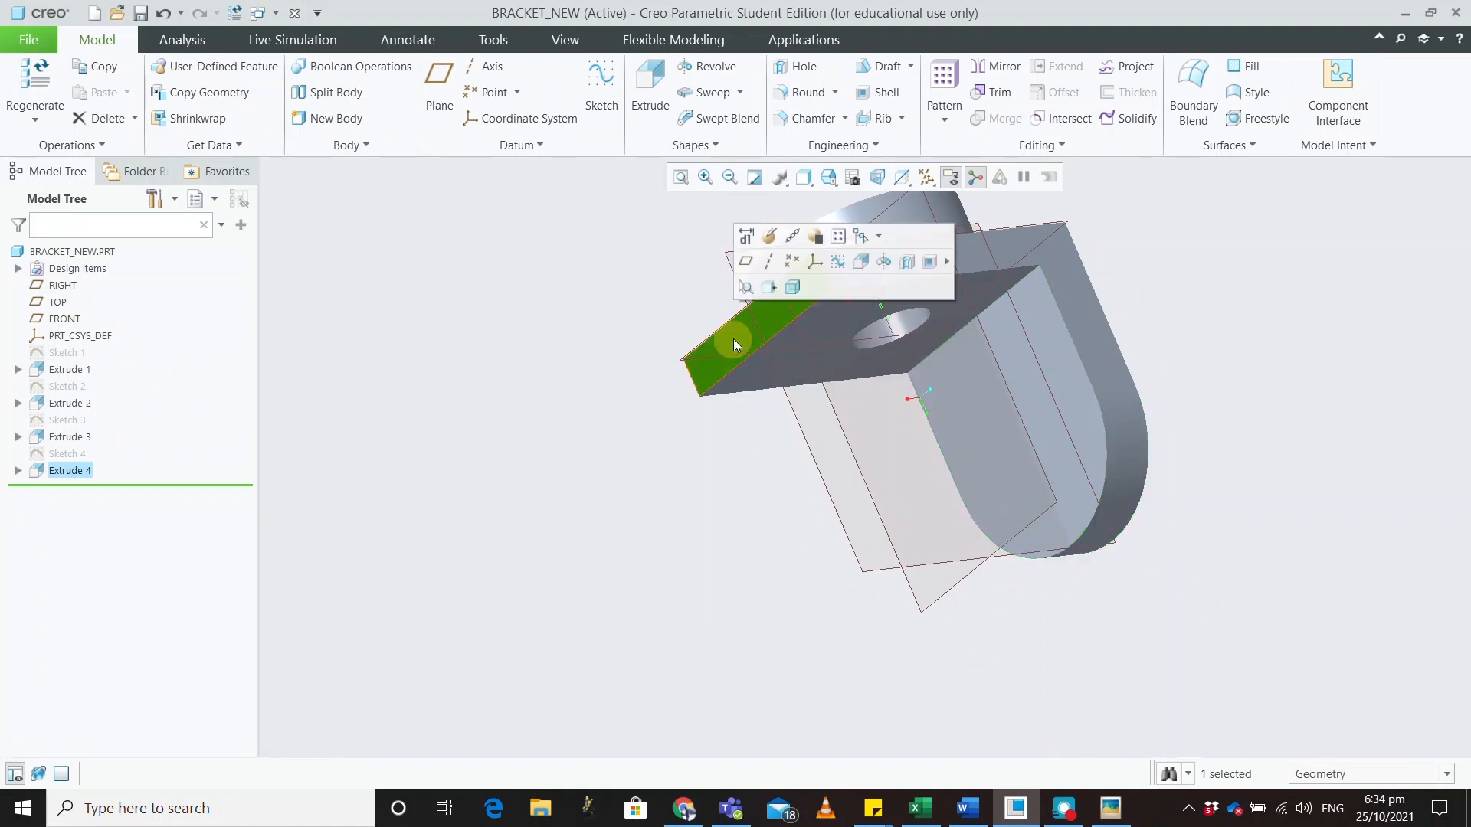
click(601, 84)
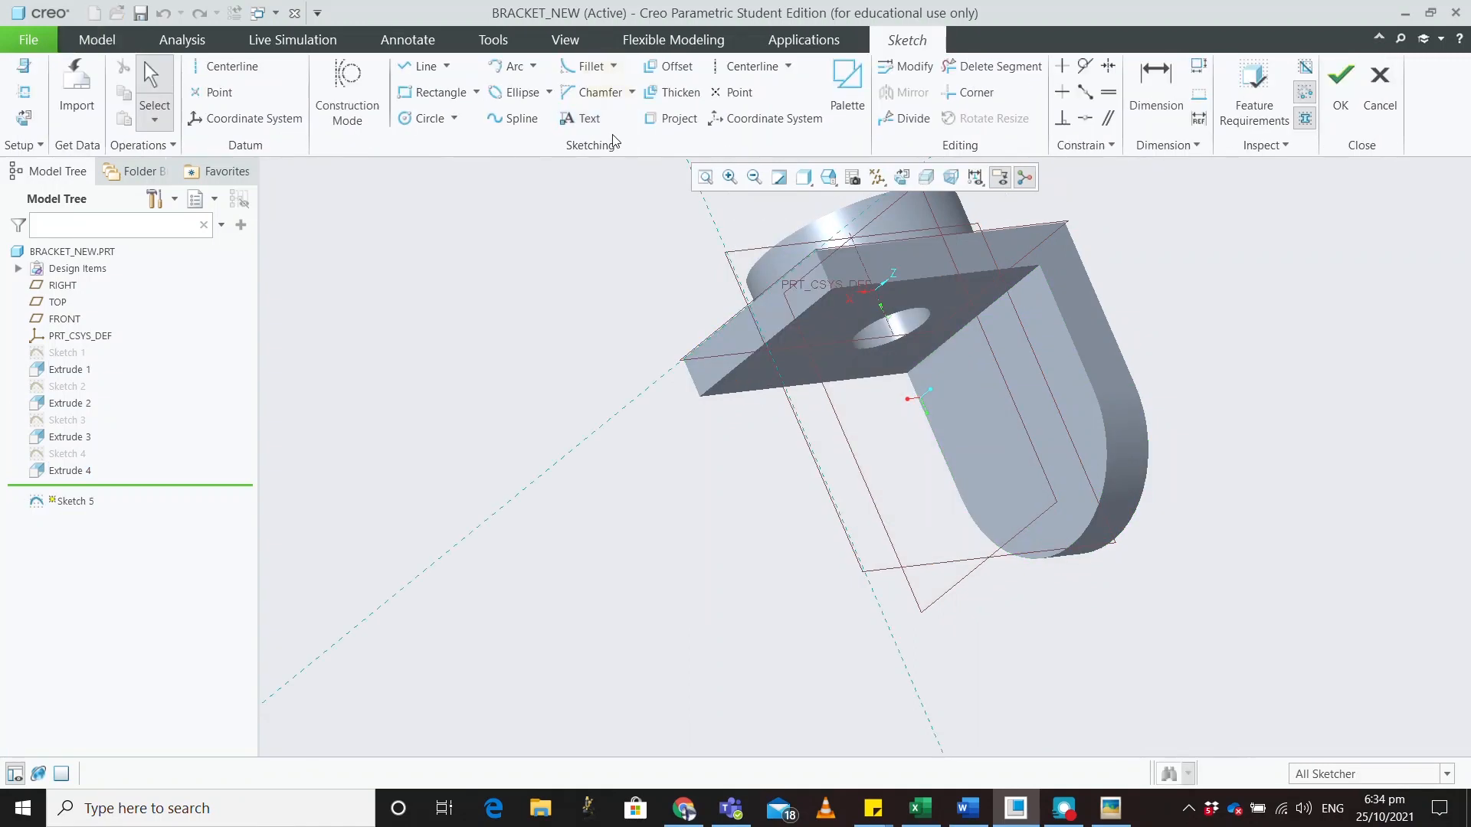
click(29, 121)
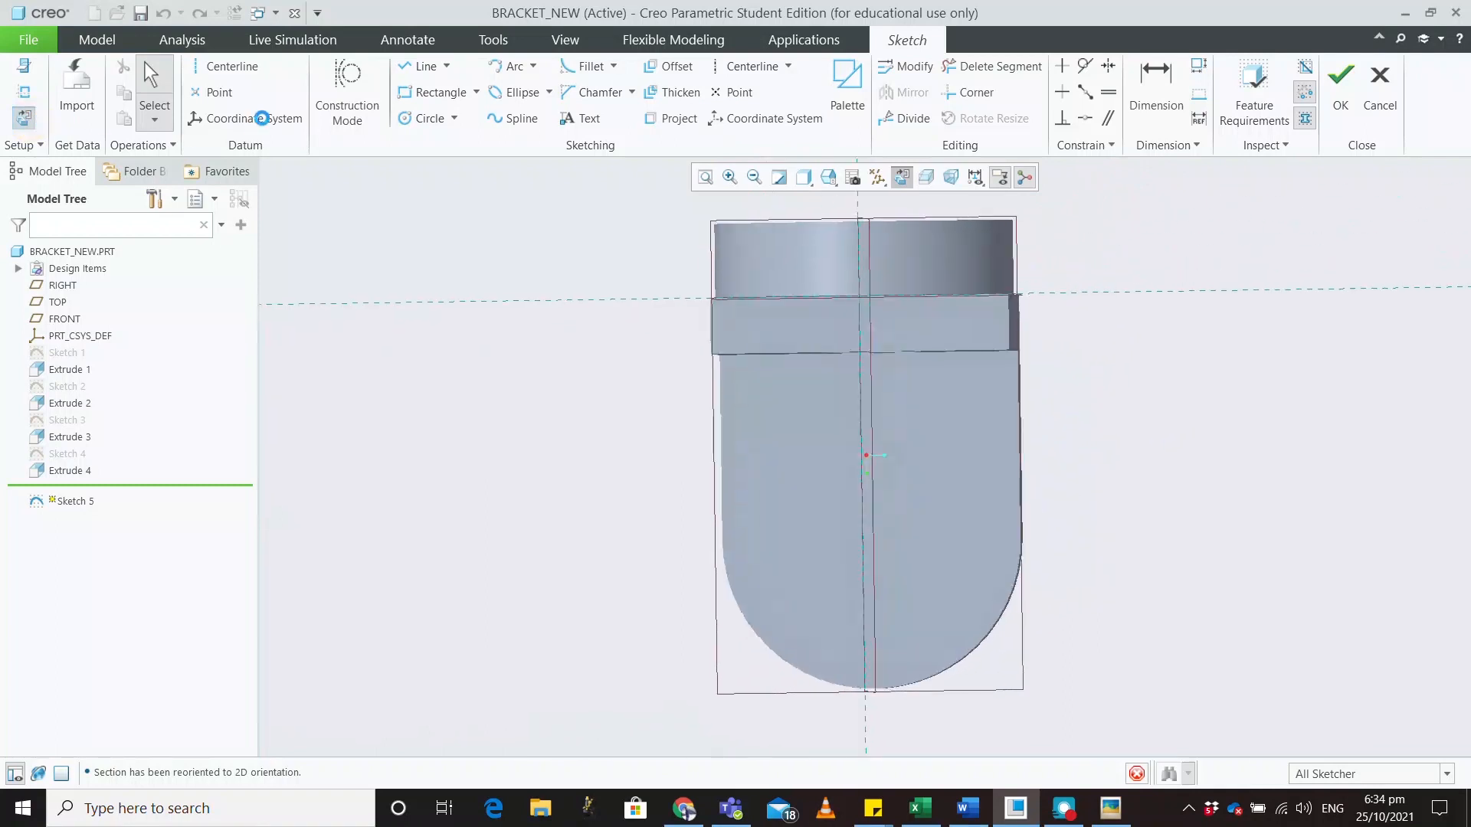
middle_drag(1118, 403, 1104, 407)
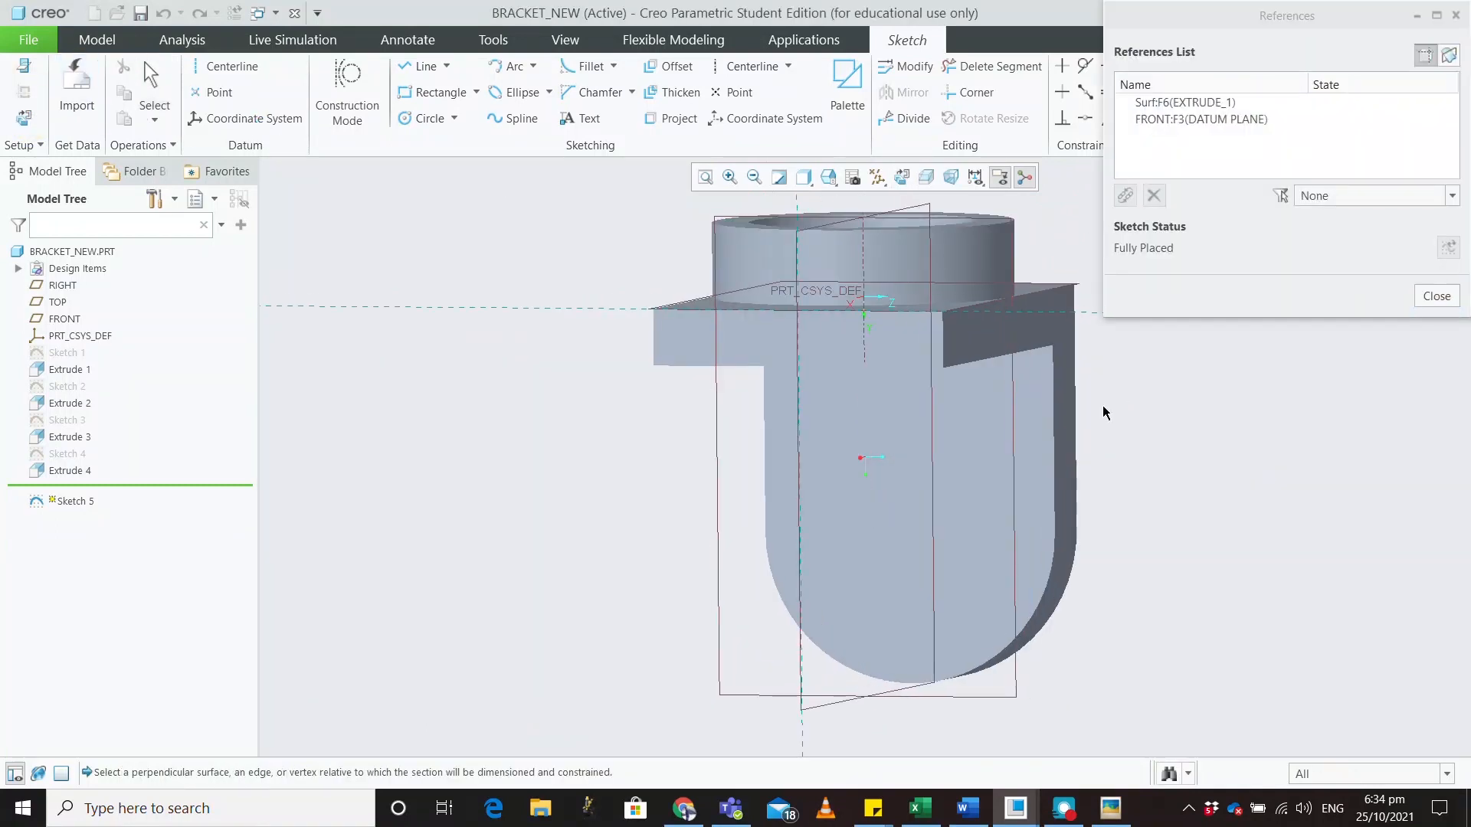
click(954, 330)
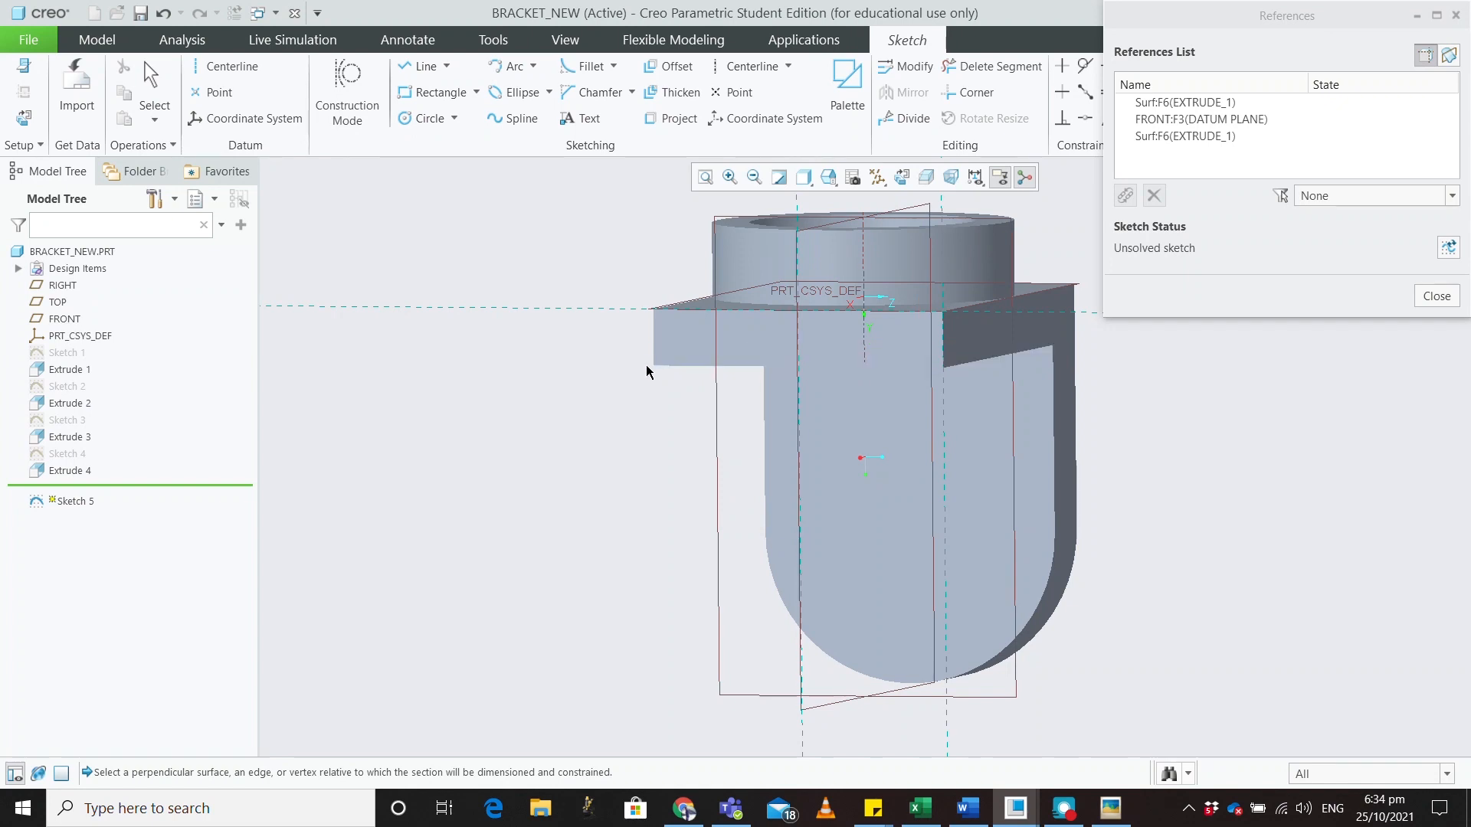
click(665, 366)
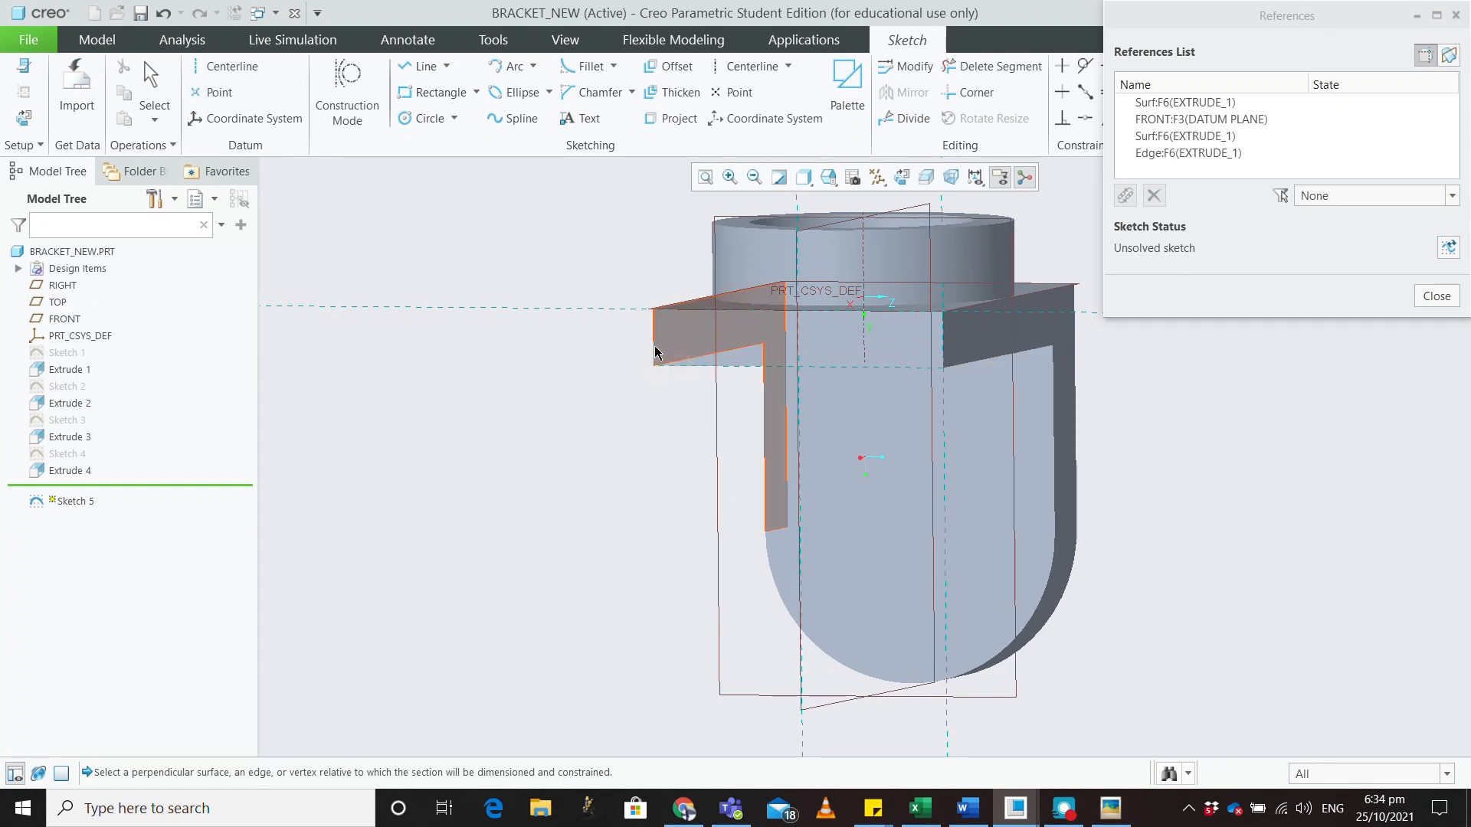
click(652, 349)
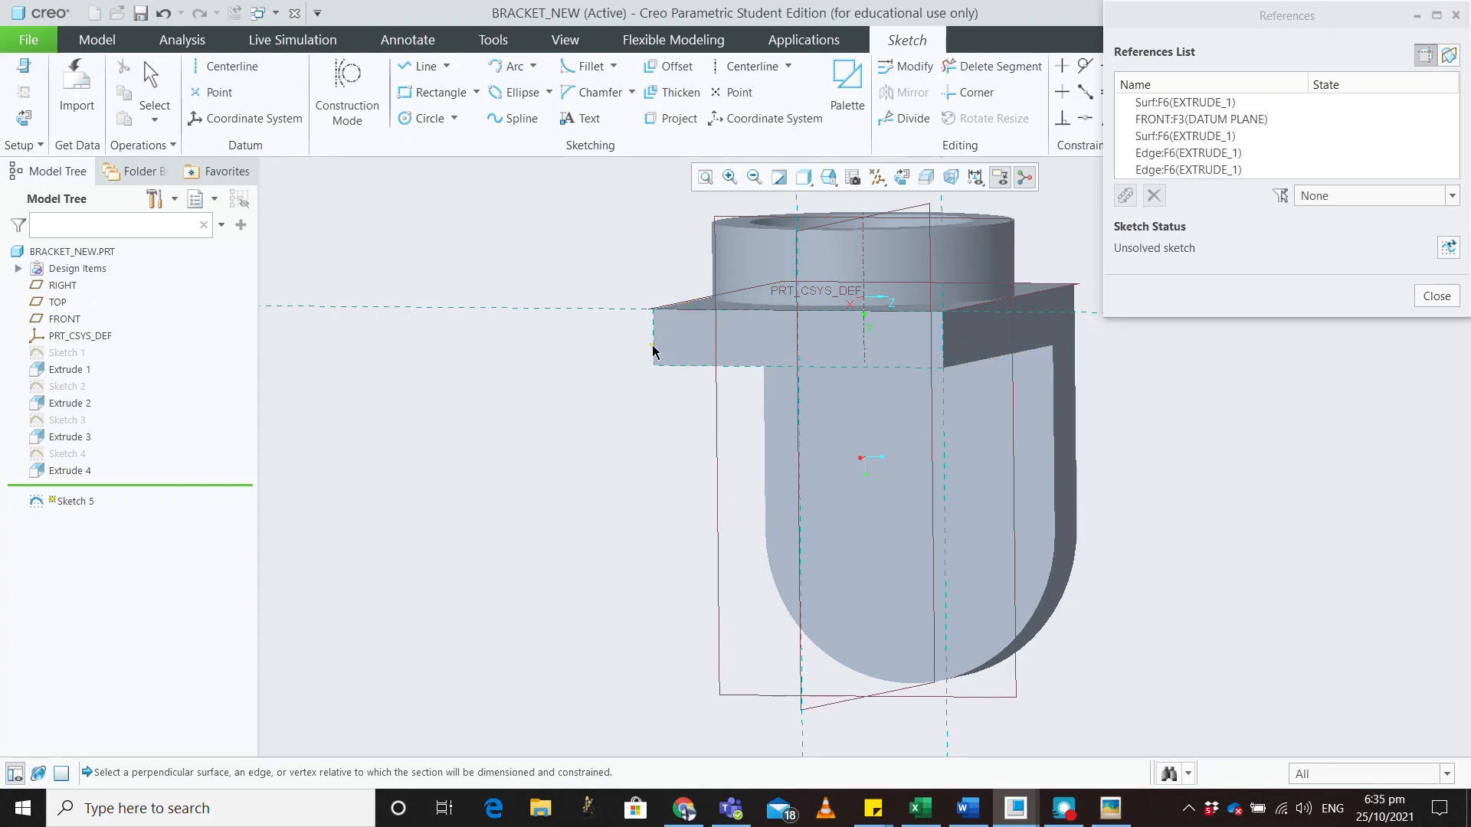
click(1425, 295)
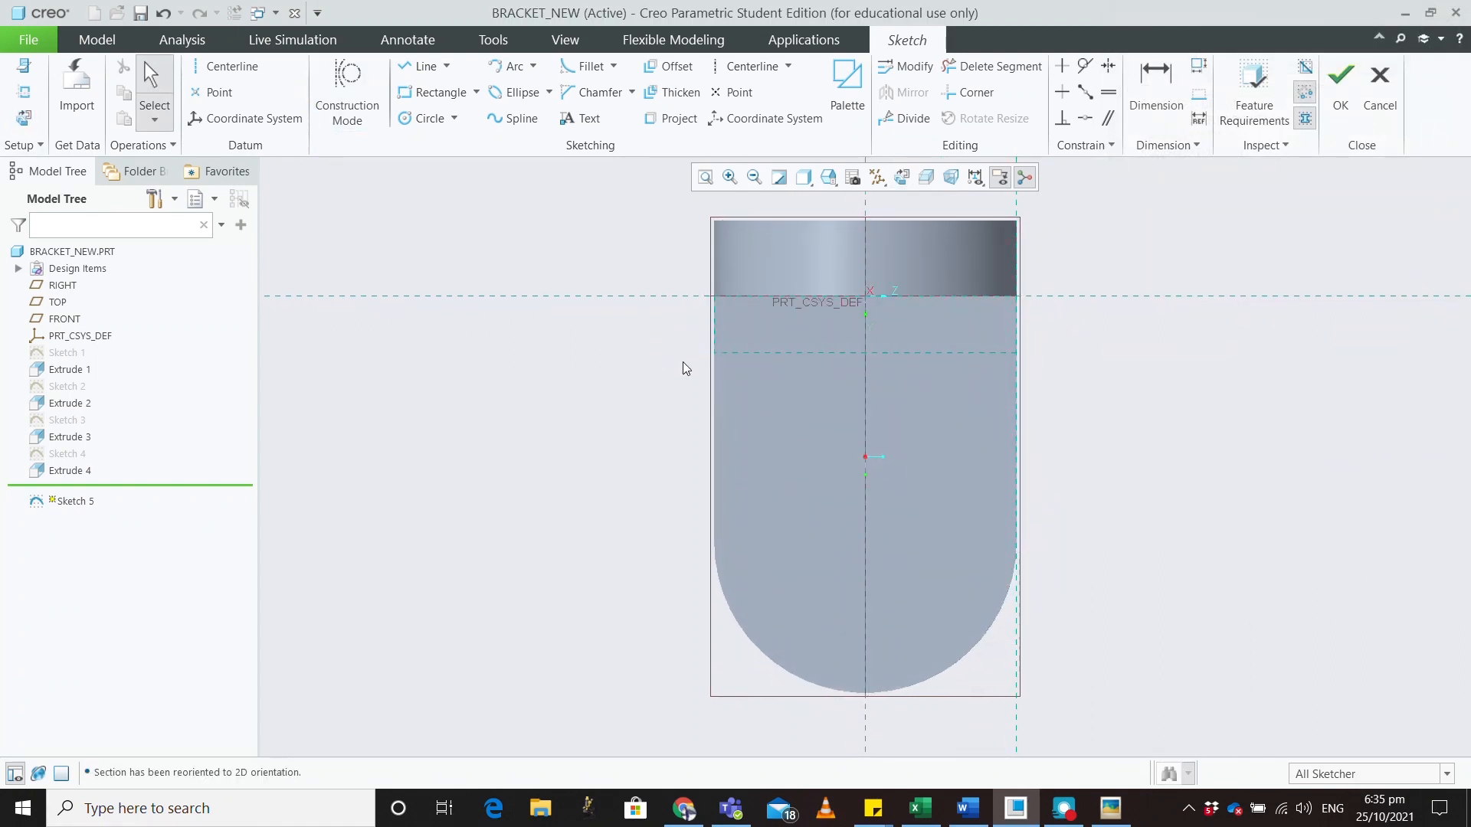
Add the rounded bottom edge and the part's left edge as further references
click(23, 92)
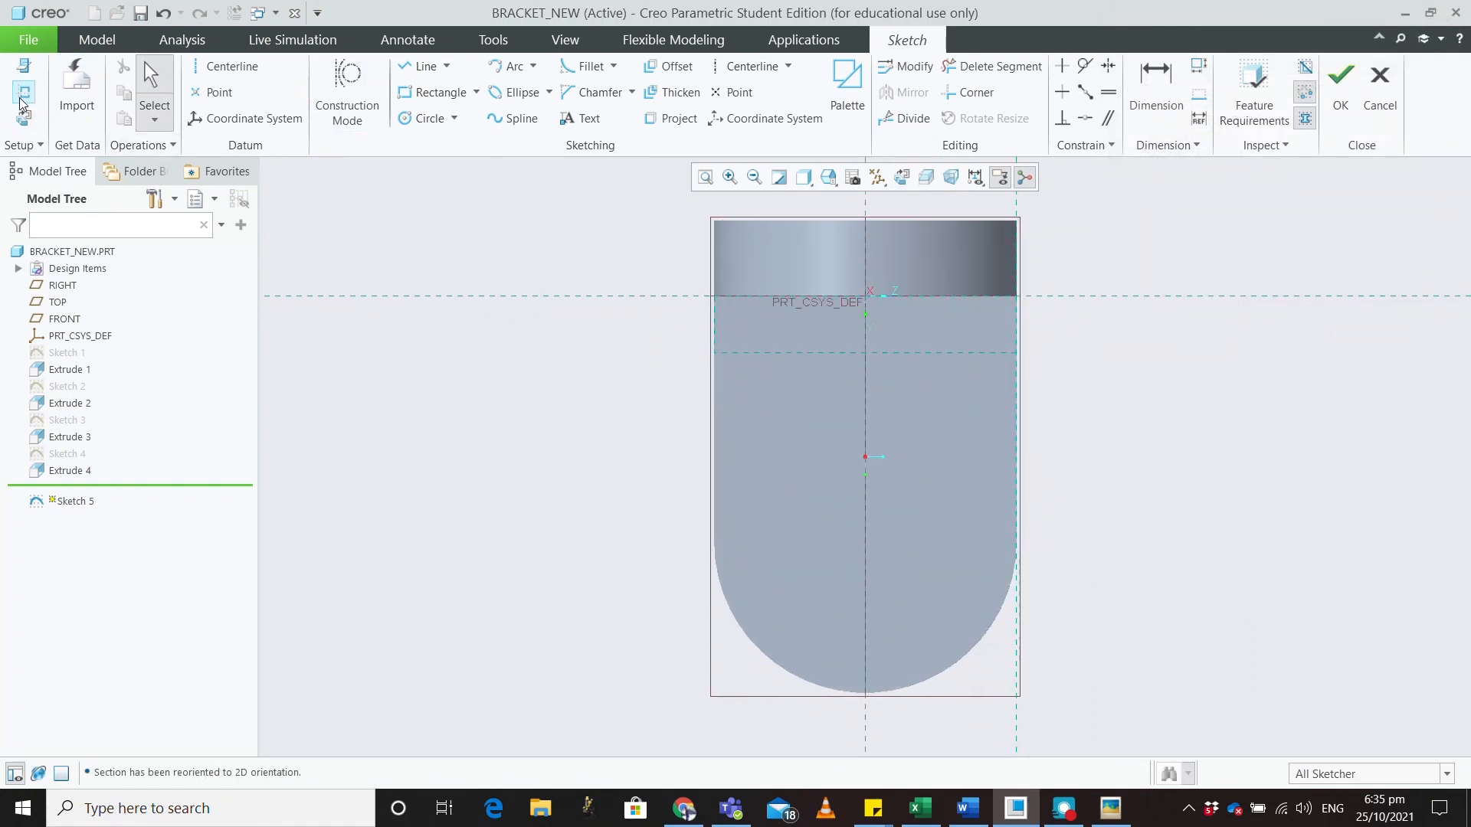
click(747, 623)
click(713, 483)
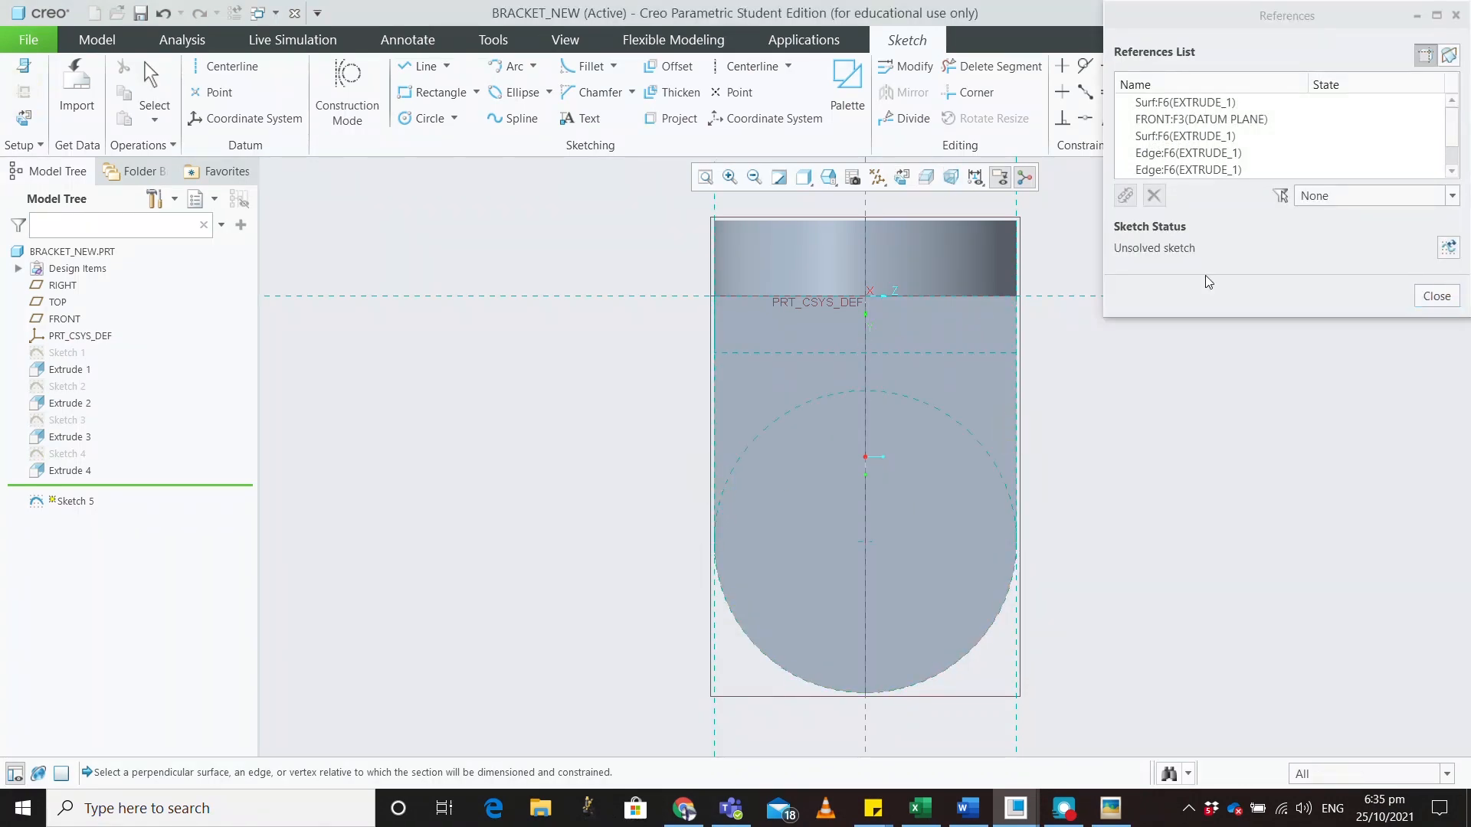
click(1437, 298)
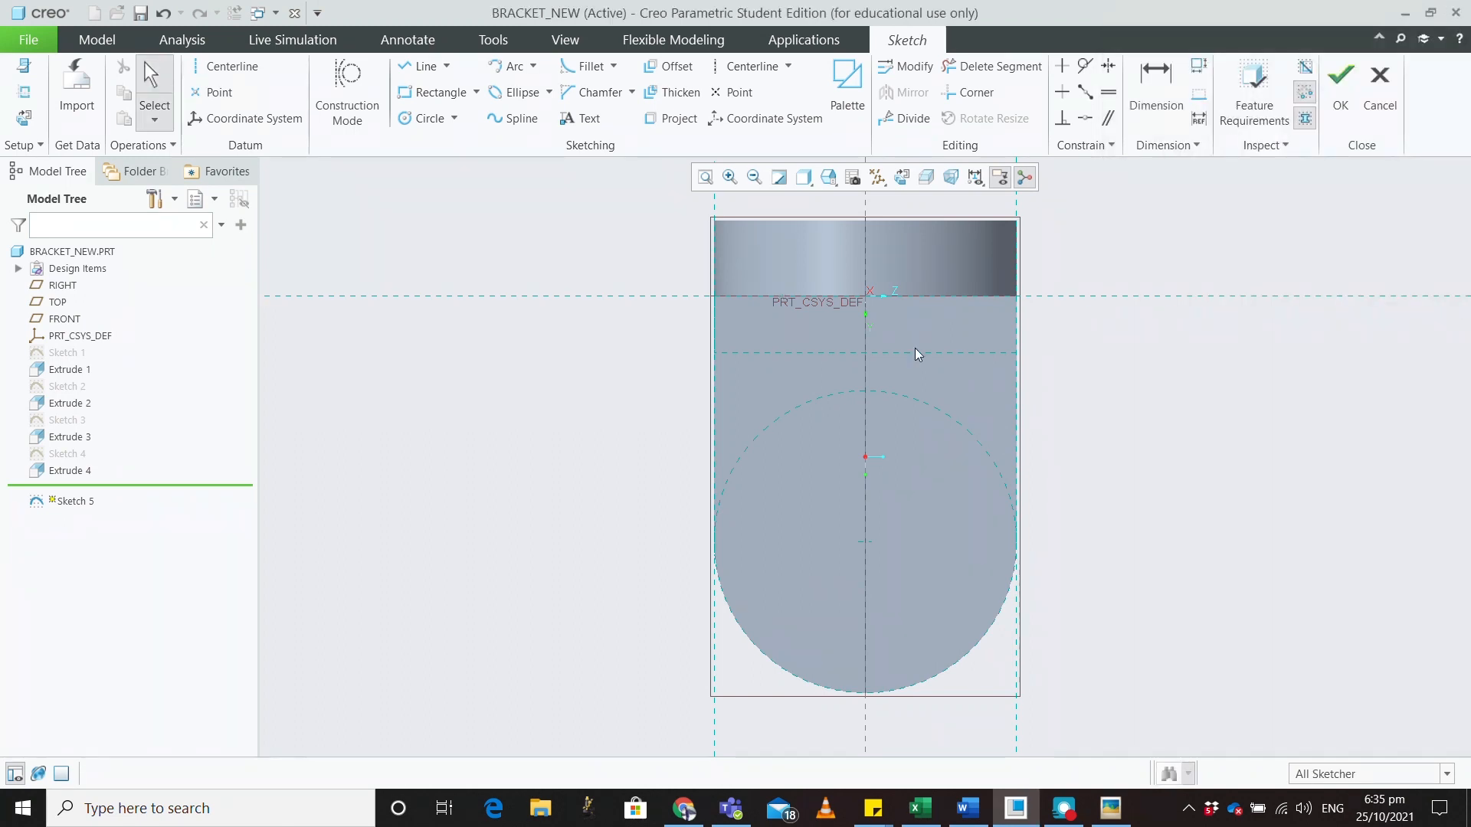
Draw a closed four-line outline along the lug's top edge and straight sides
click(424, 67)
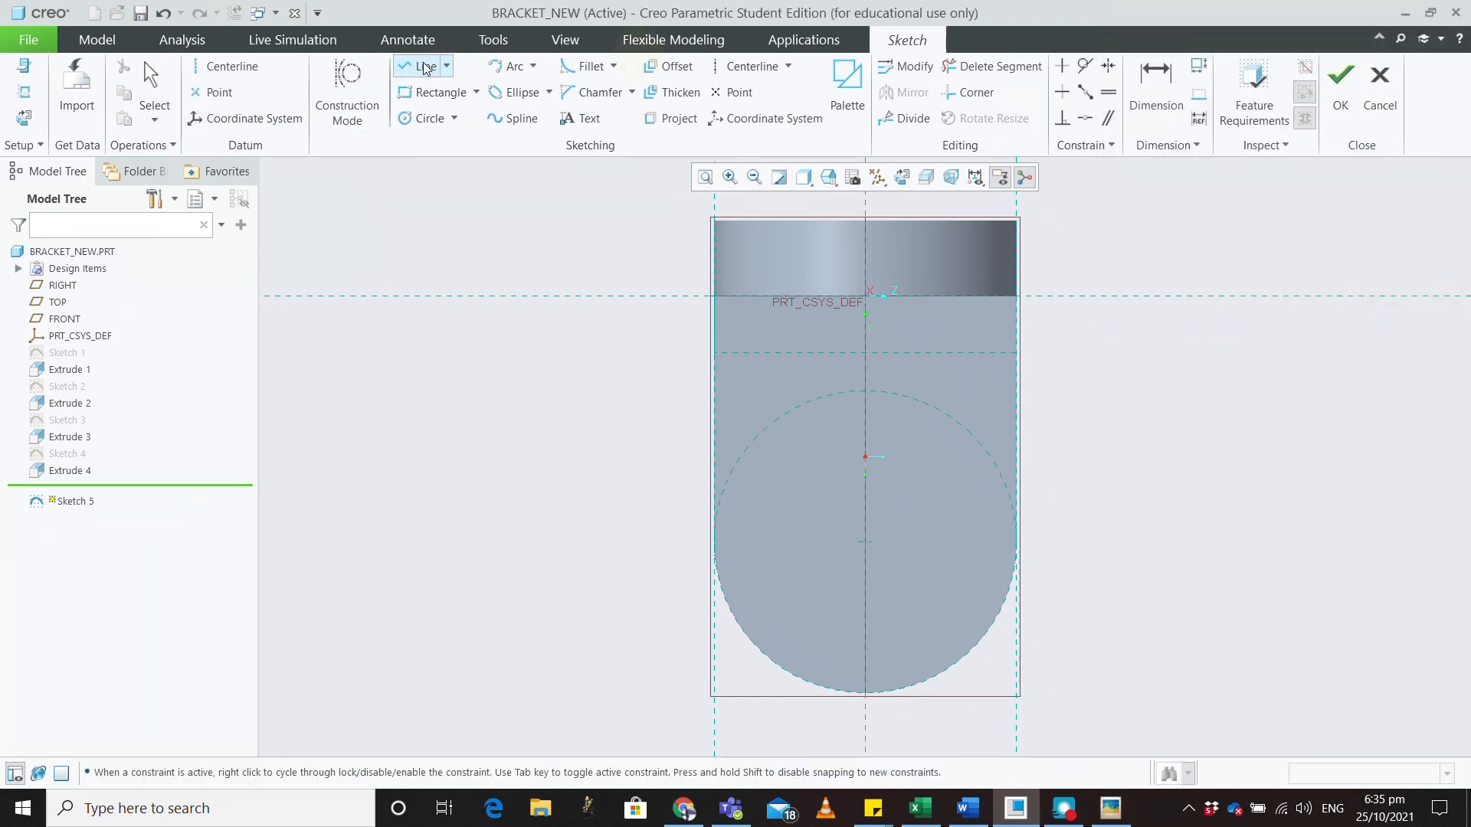
click(714, 295)
click(1018, 296)
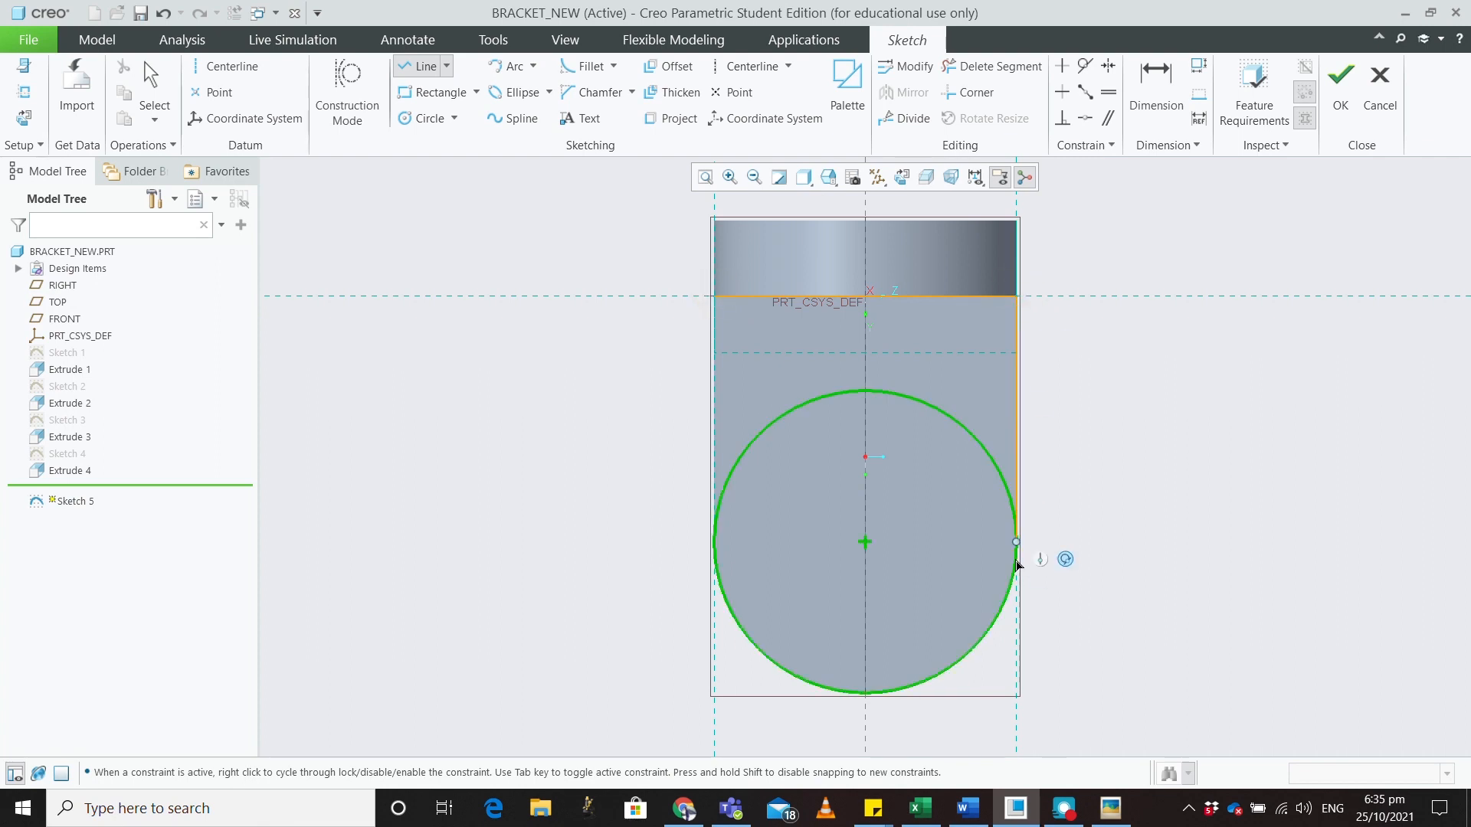
click(1017, 541)
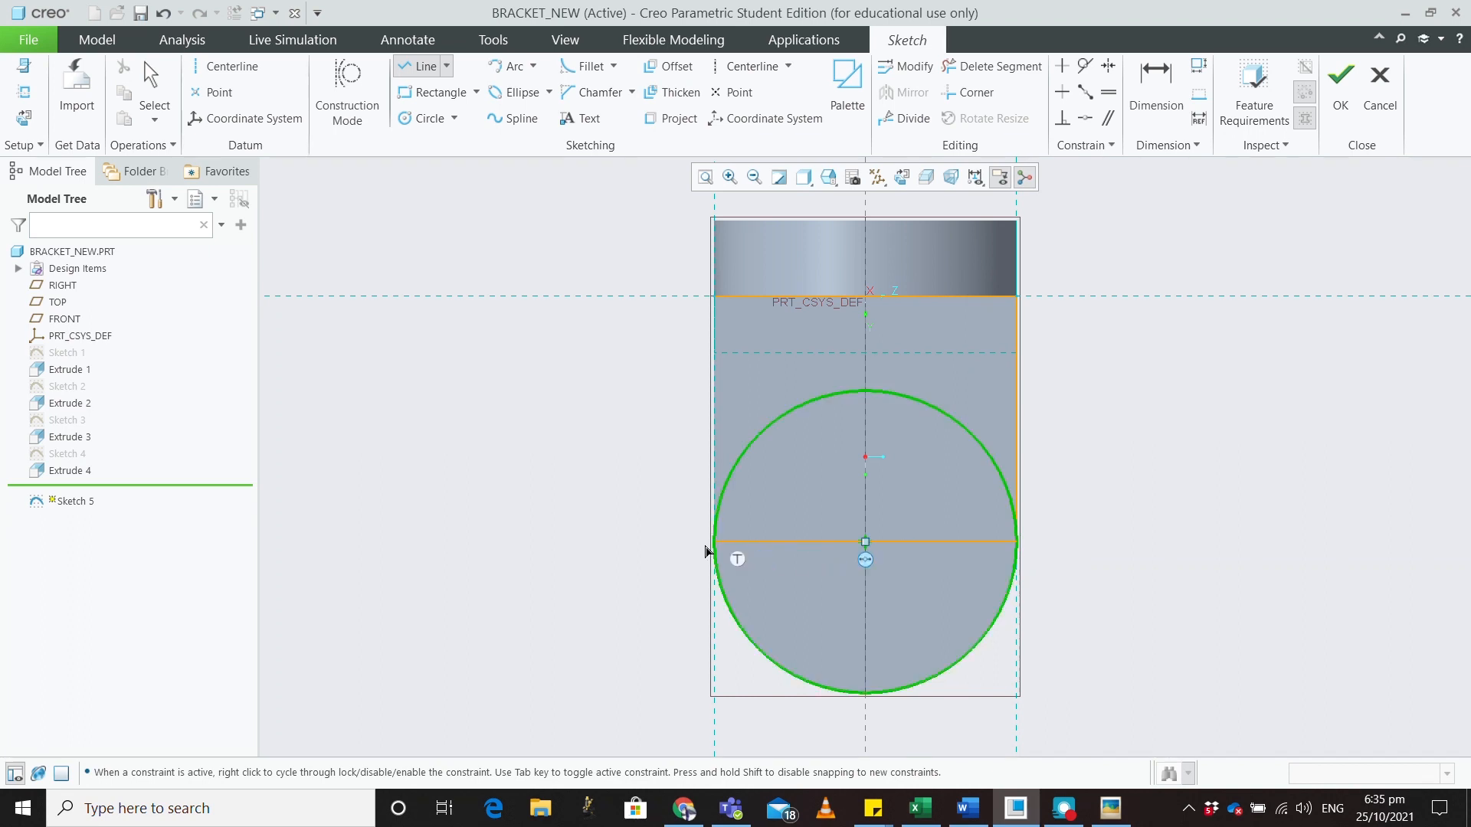
click(714, 541)
click(714, 297)
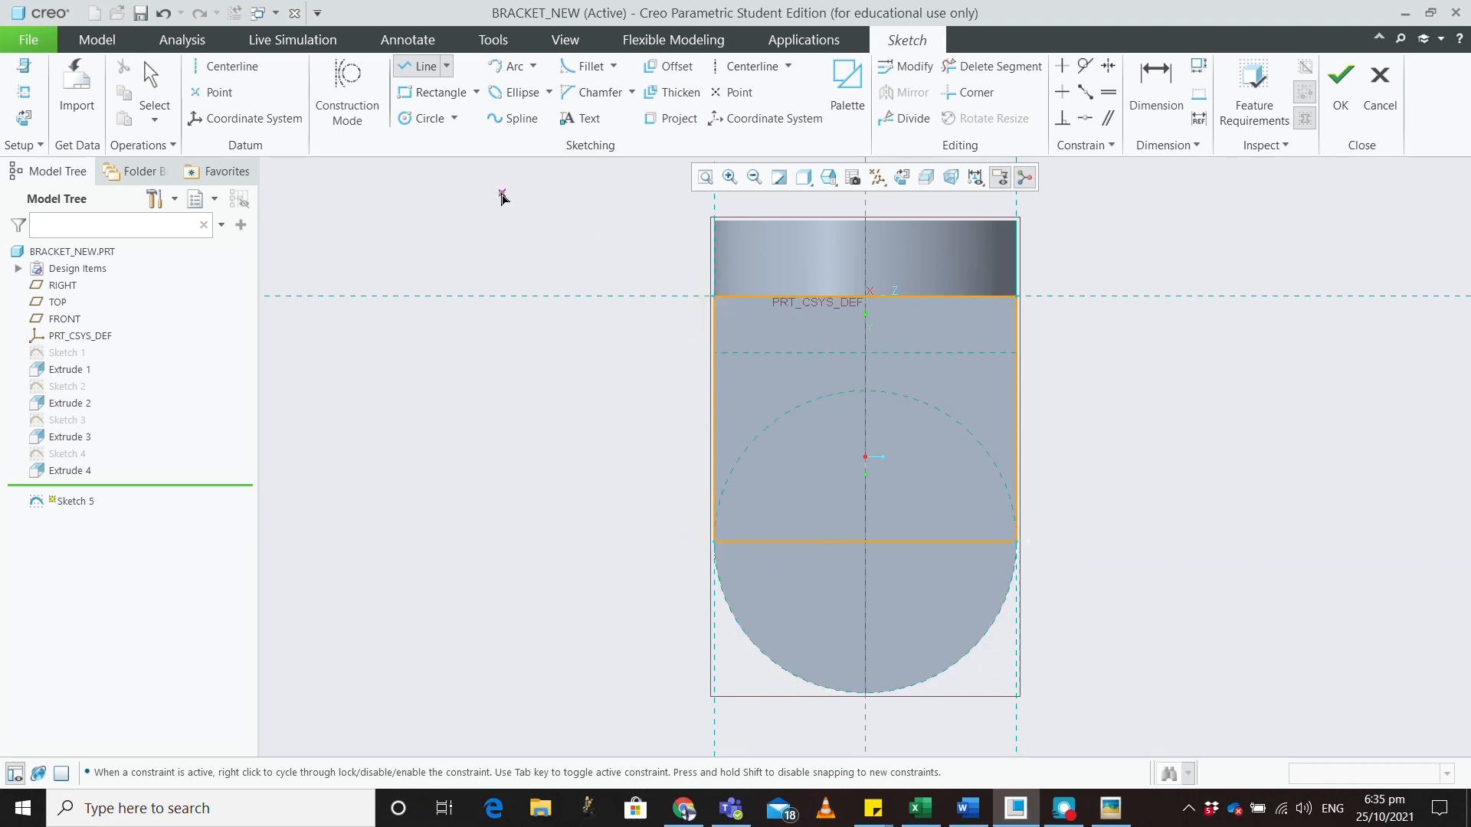
Replace the straight bottom line with a semicircular arc between the bottom corners and finish the sketch
click(520, 67)
click(714, 542)
click(1017, 541)
click(986, 638)
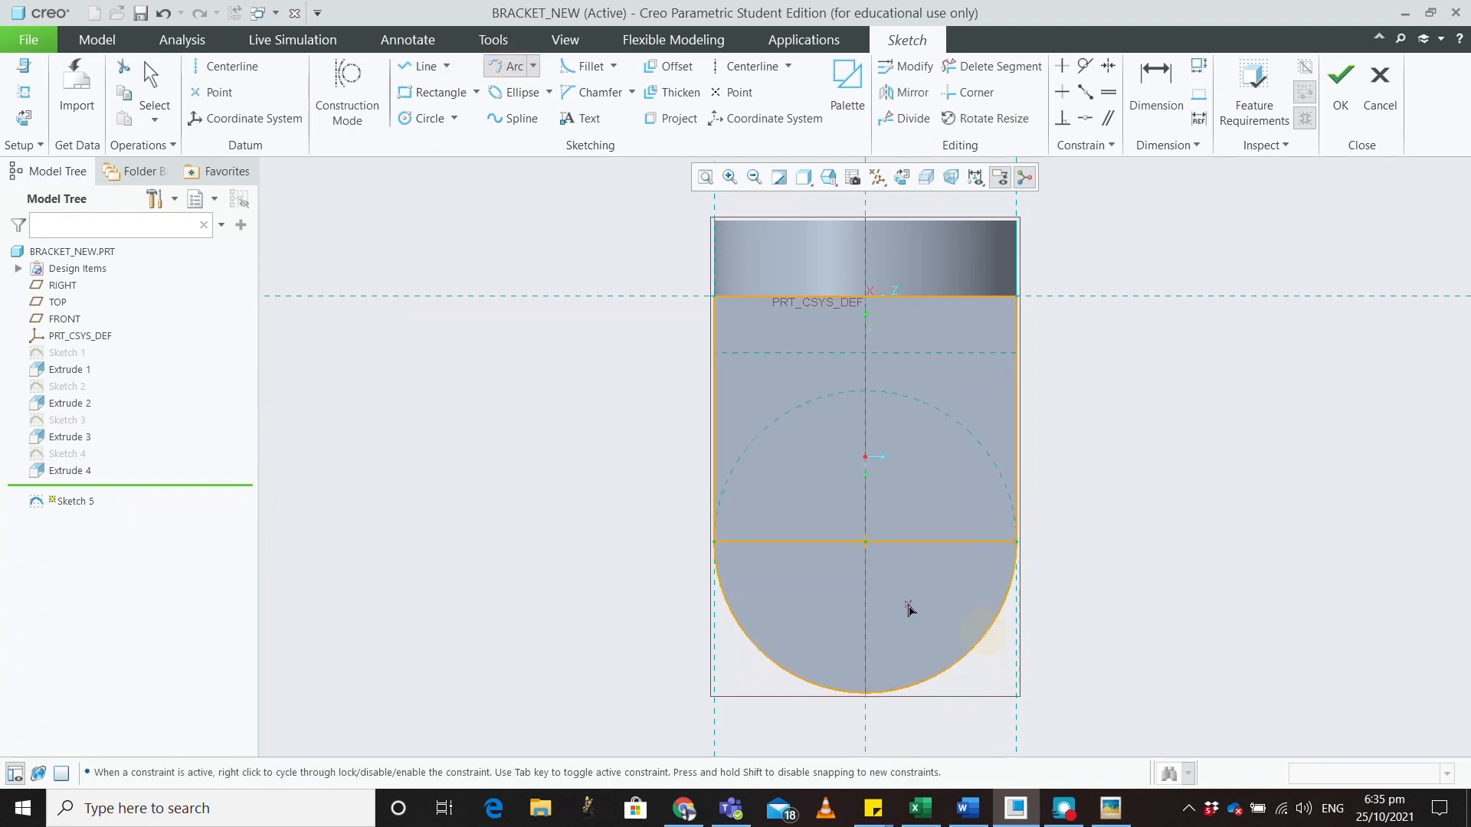
middle_click(908, 606)
click(922, 543)
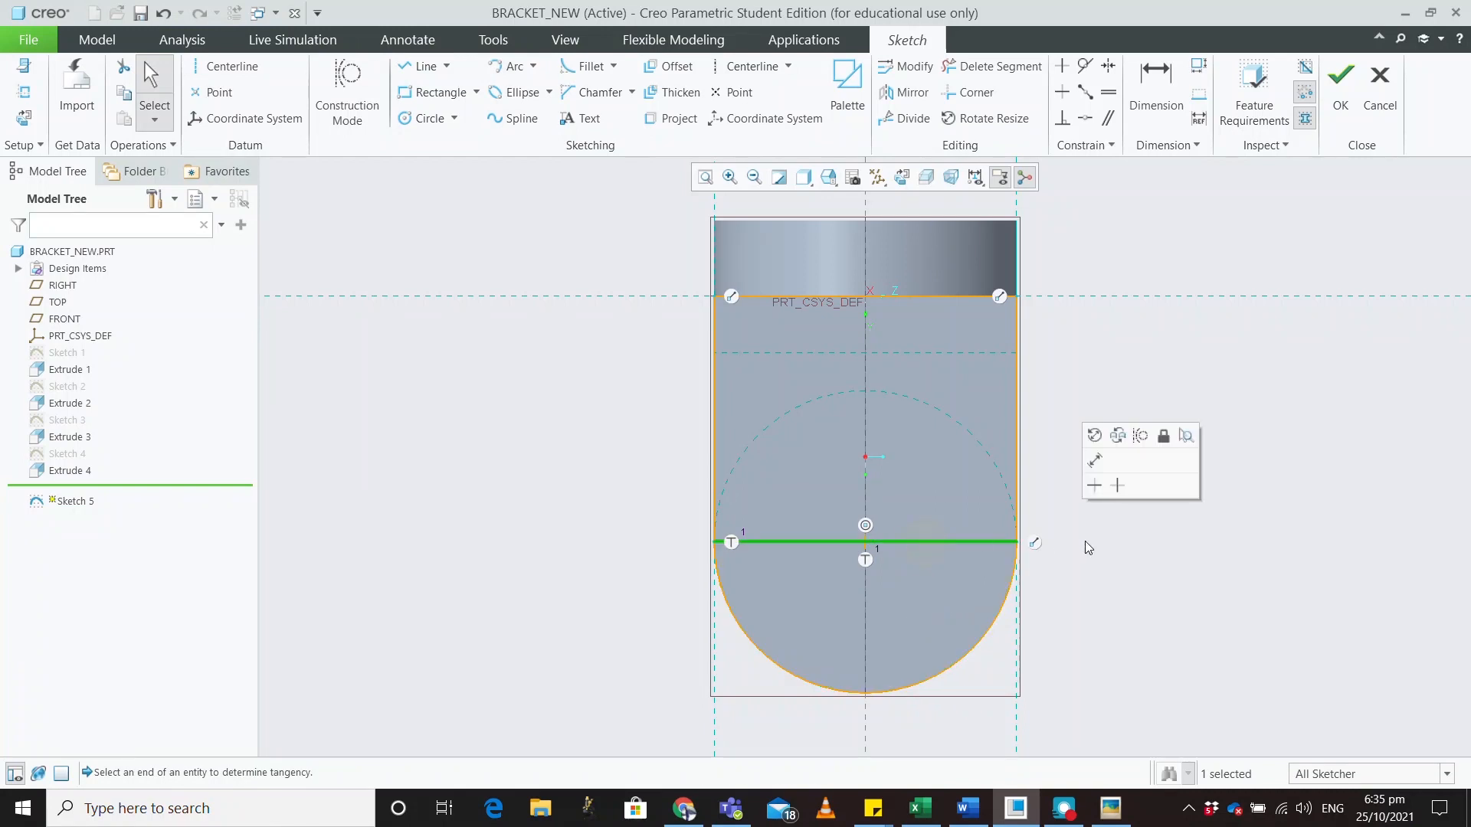
key(Delete)
mouse_move(1073, 458)
middle_down()
mouse_move(1073, 378)
mouse_move(971, 209)
middle_up()
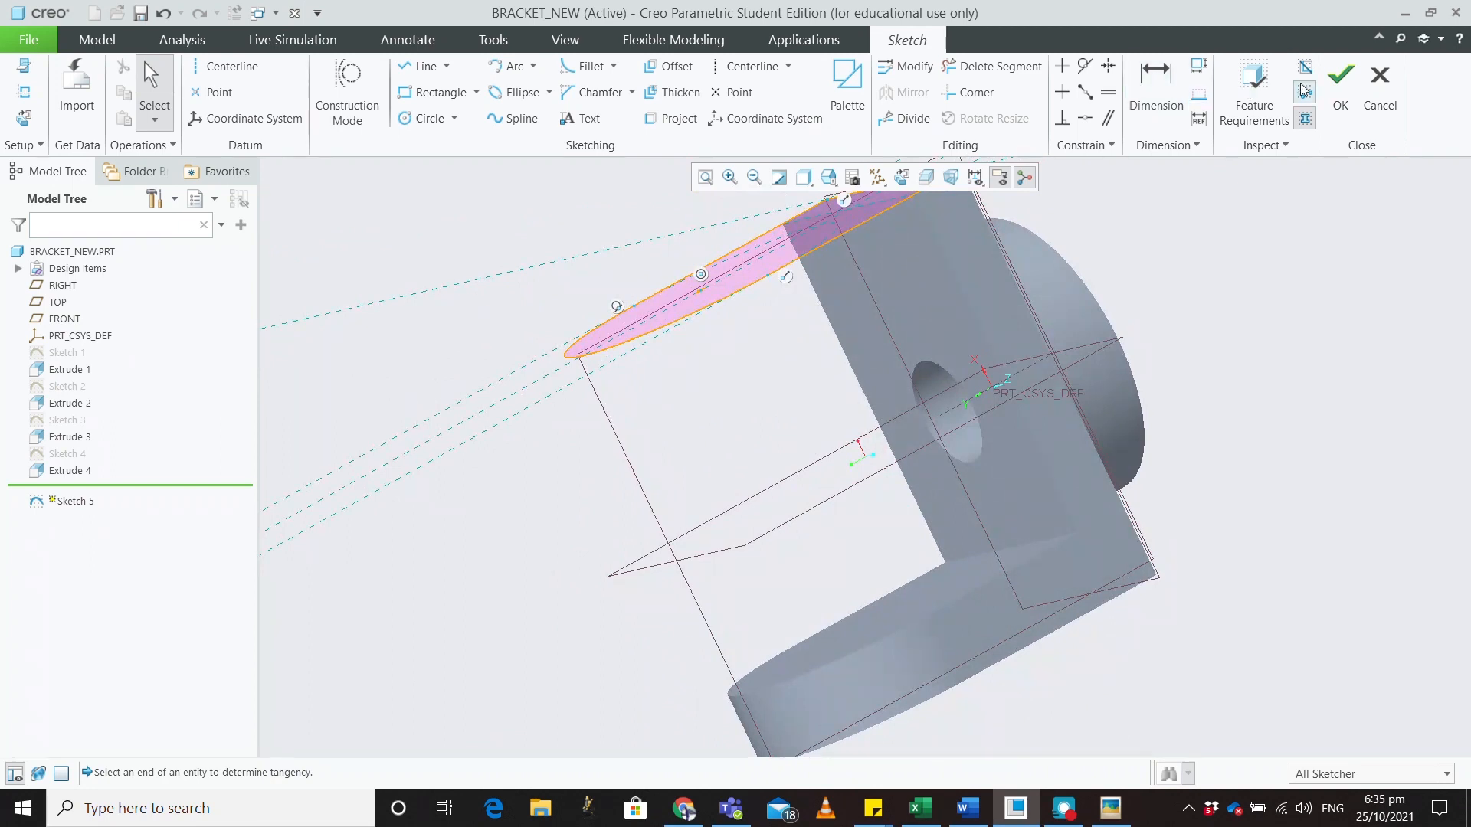
click(1341, 88)
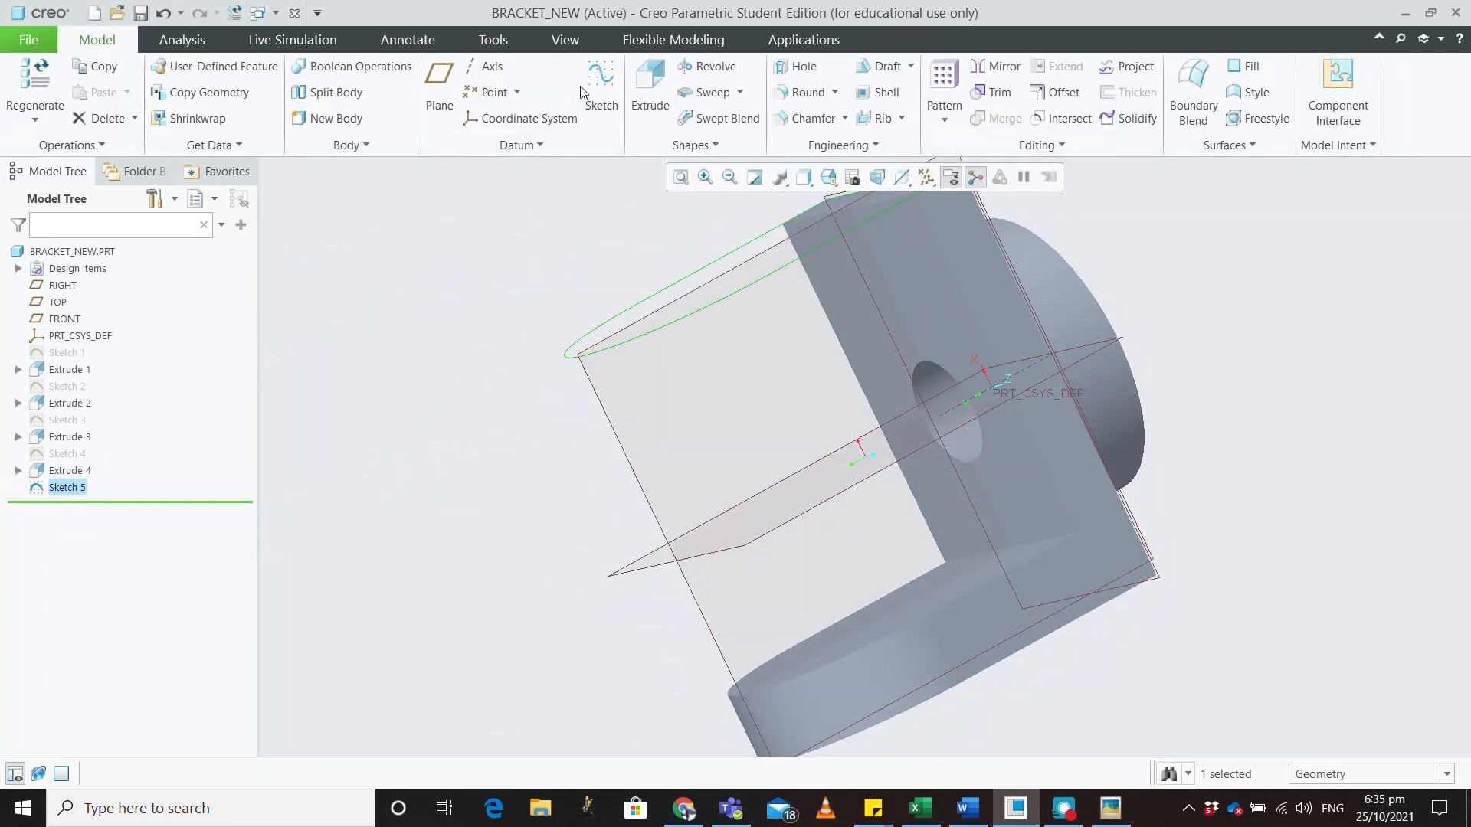
Extrude Sketch 5 in the flipped direction to a depth of 20.00
click(651, 88)
click(768, 227)
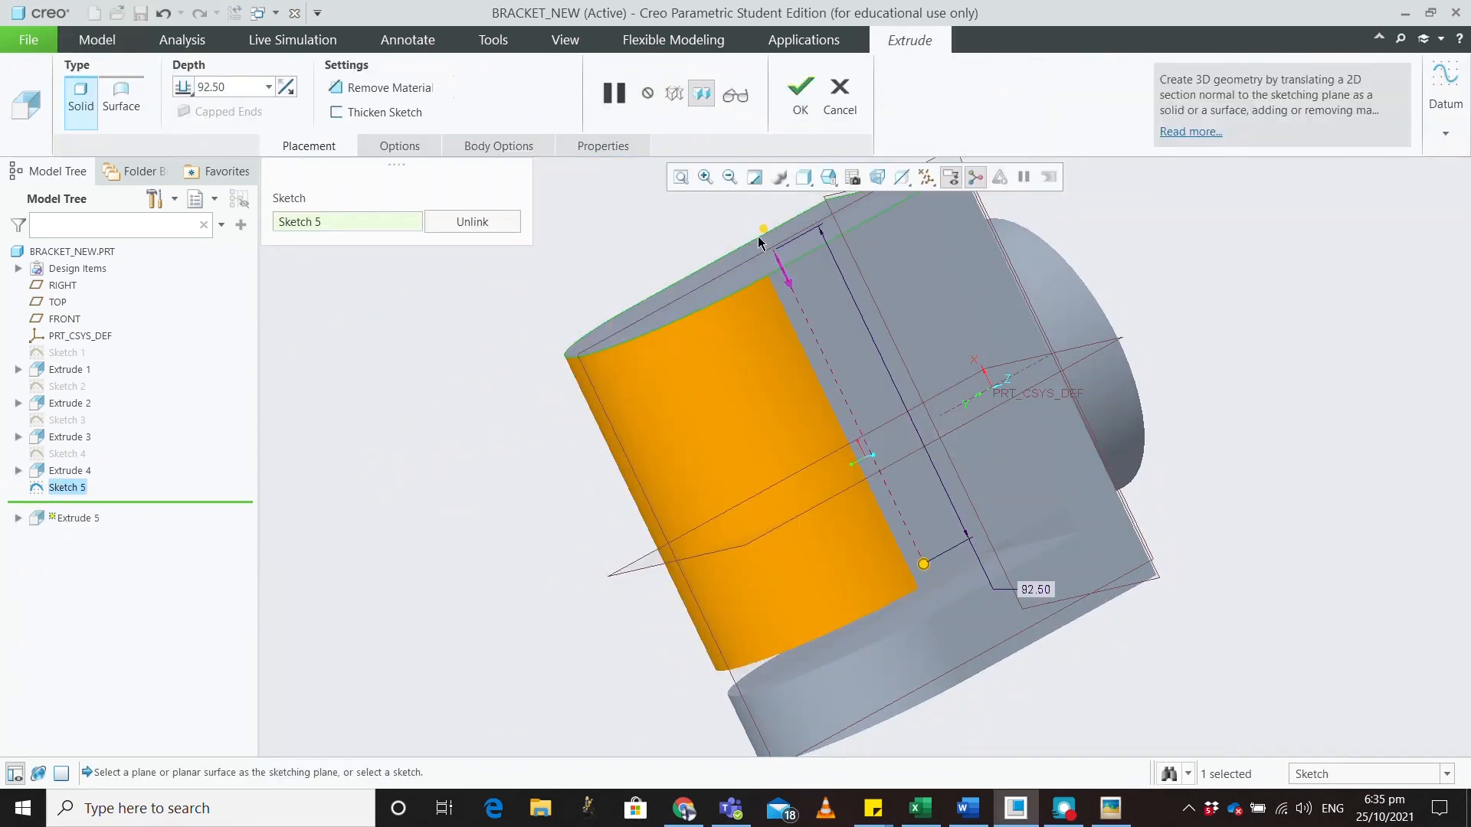
double_click(230, 83)
text(20)
key(Return)
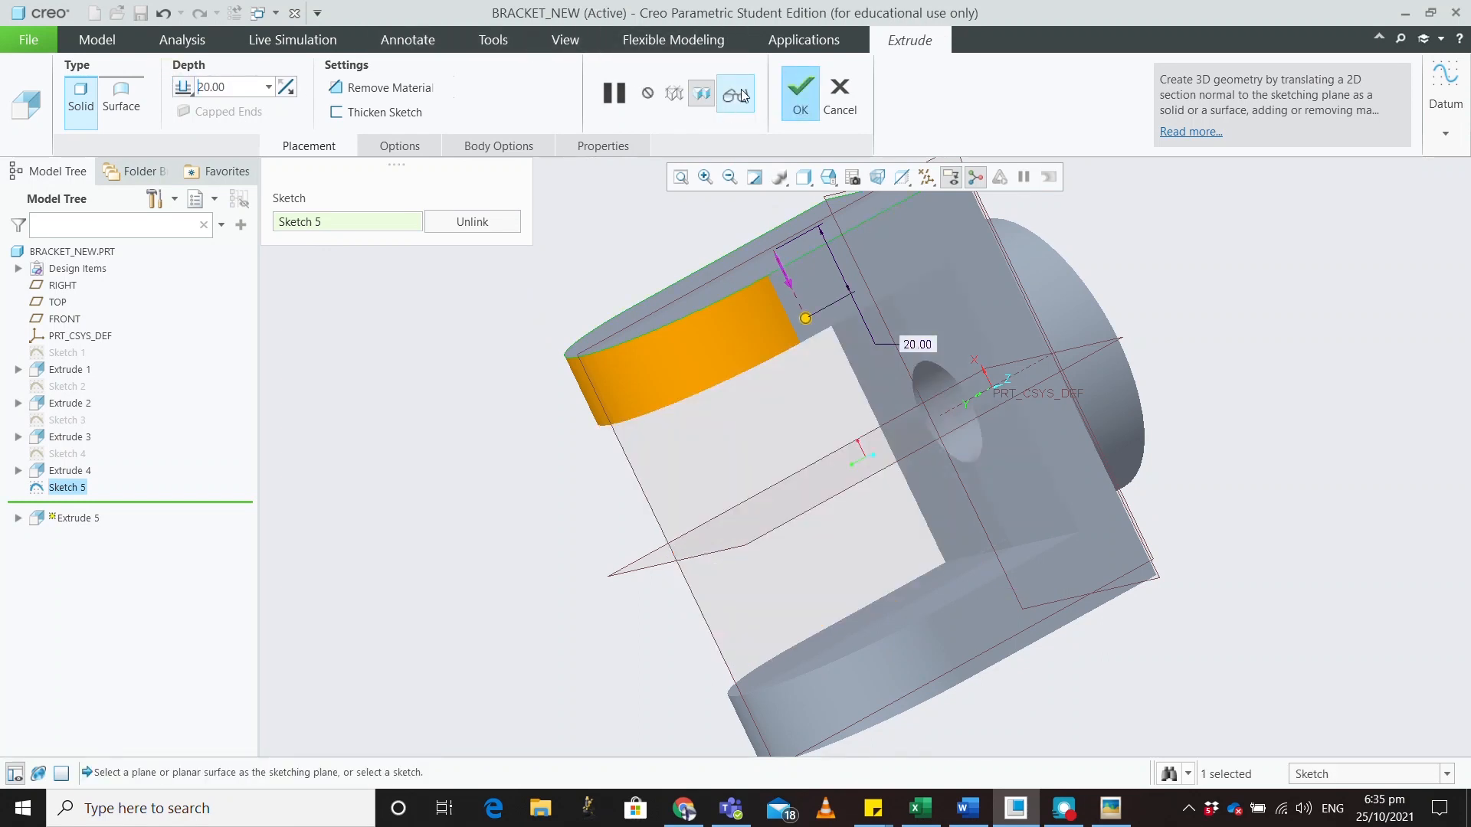
click(799, 96)
middle_drag(1203, 441, 1139, 316)
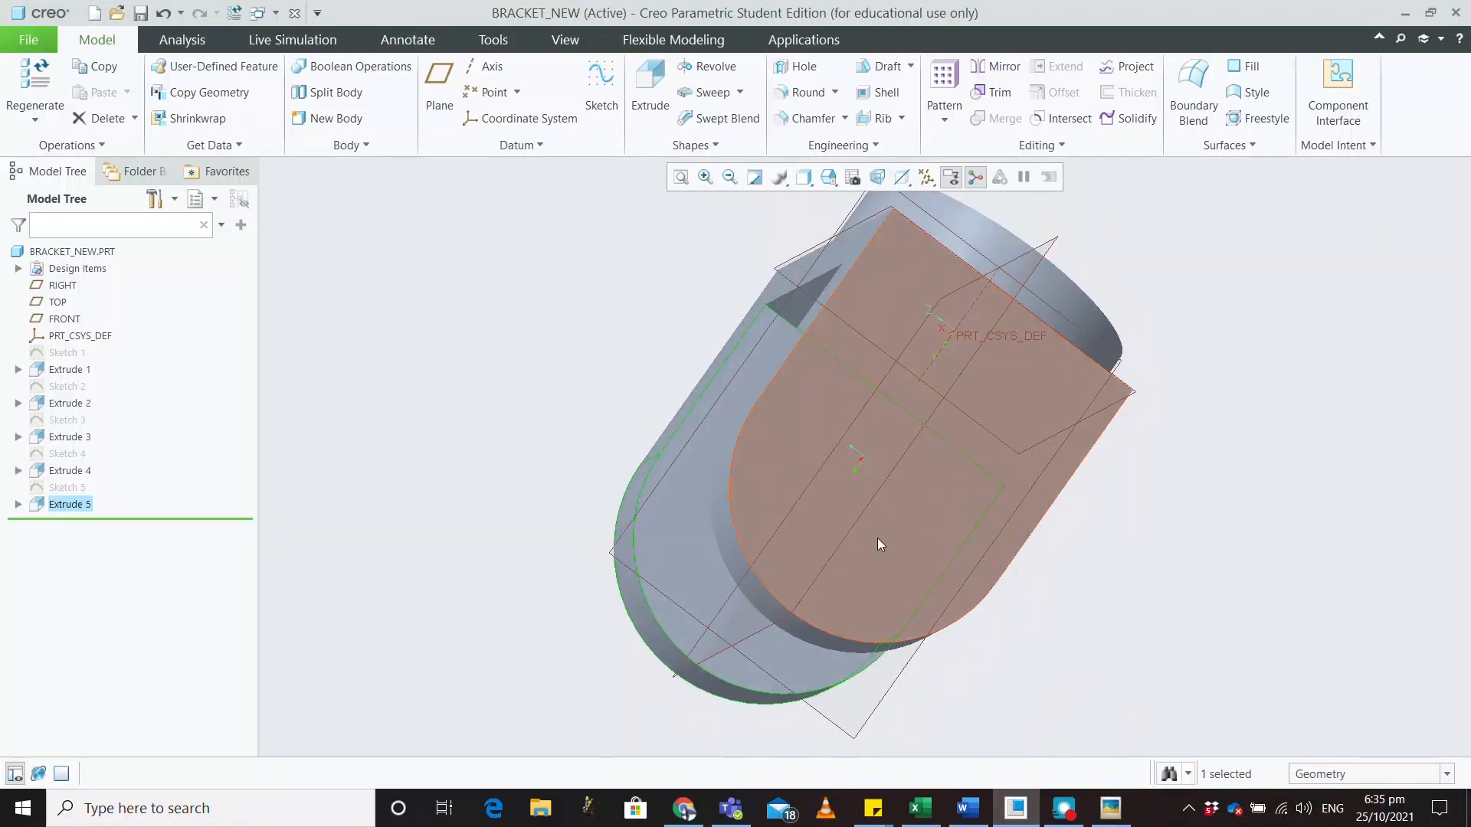
Start a sketch on the lug's flat face, adding the rounded Extrude 4 surface as a reference
click(947, 547)
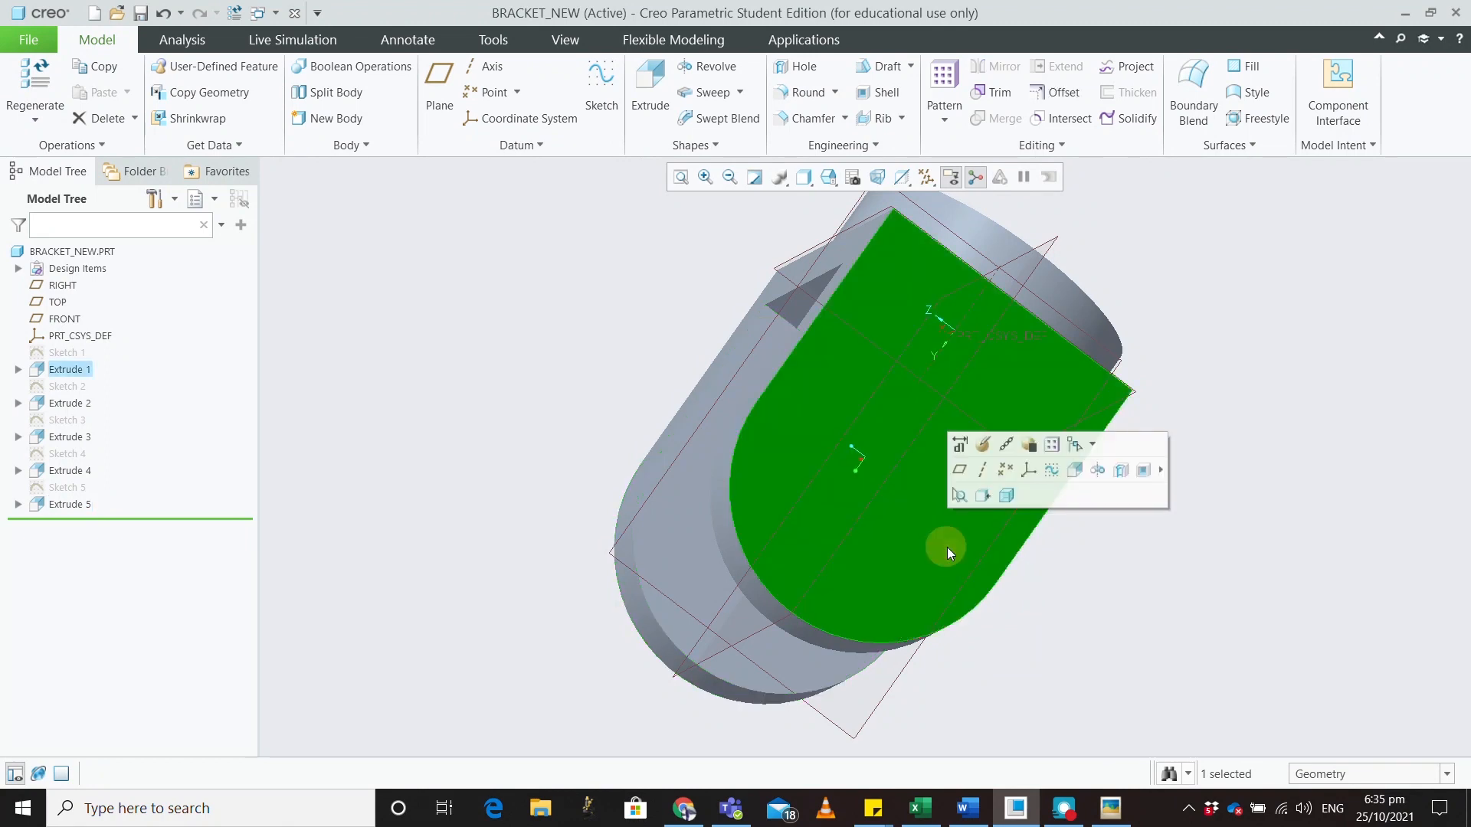
click(605, 88)
click(9, 115)
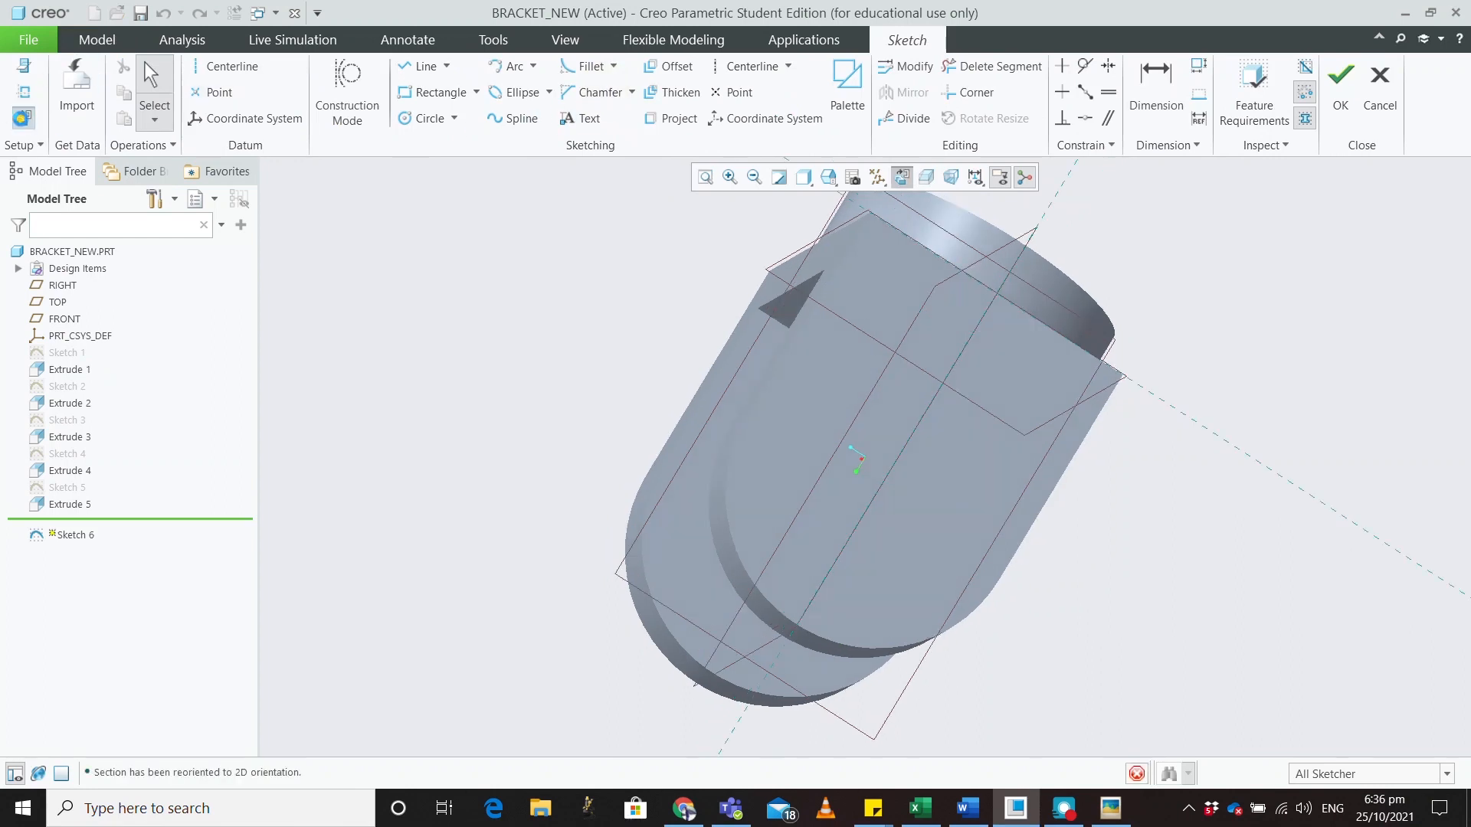
click(24, 92)
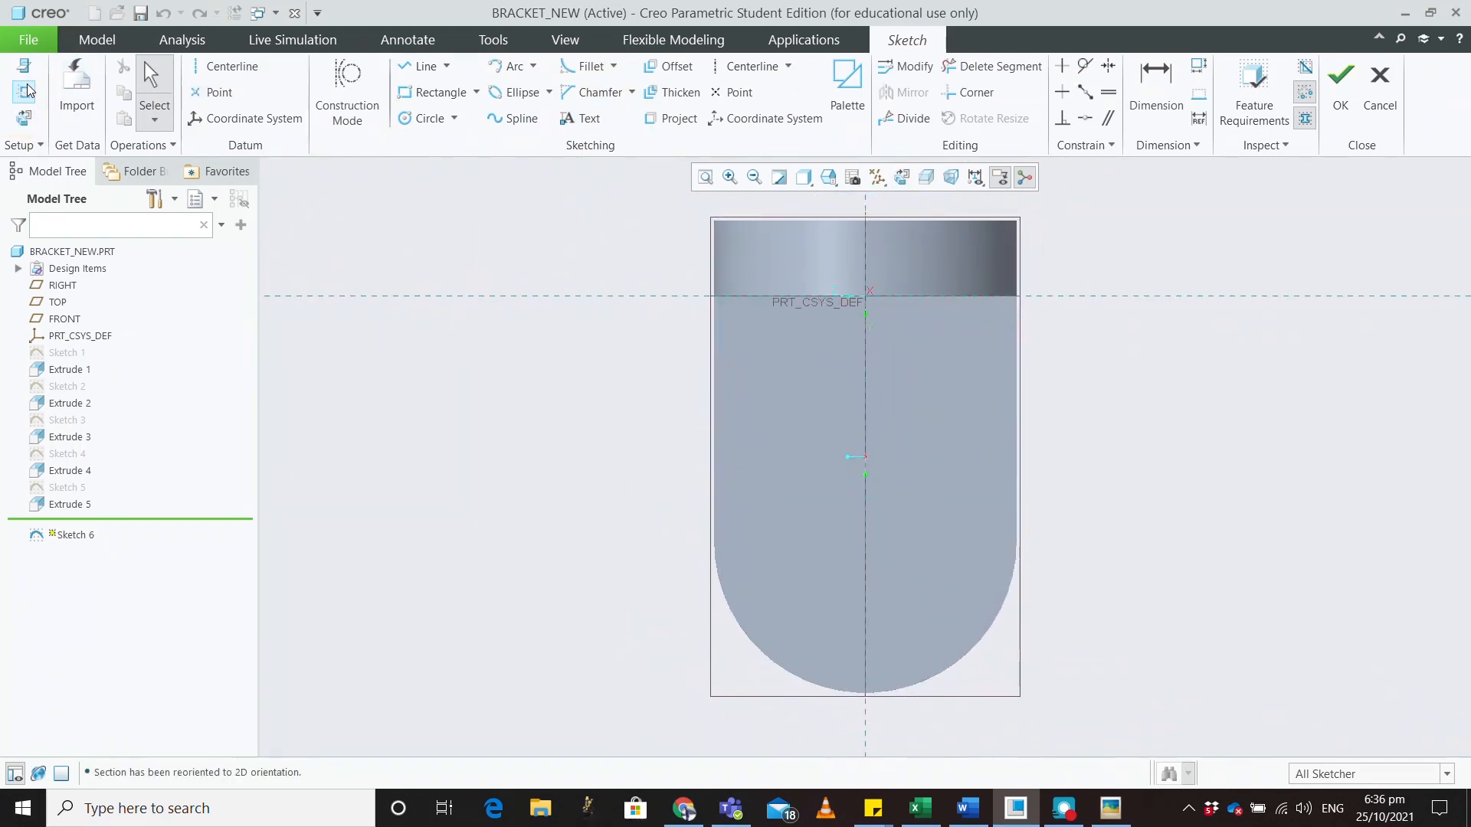
click(765, 653)
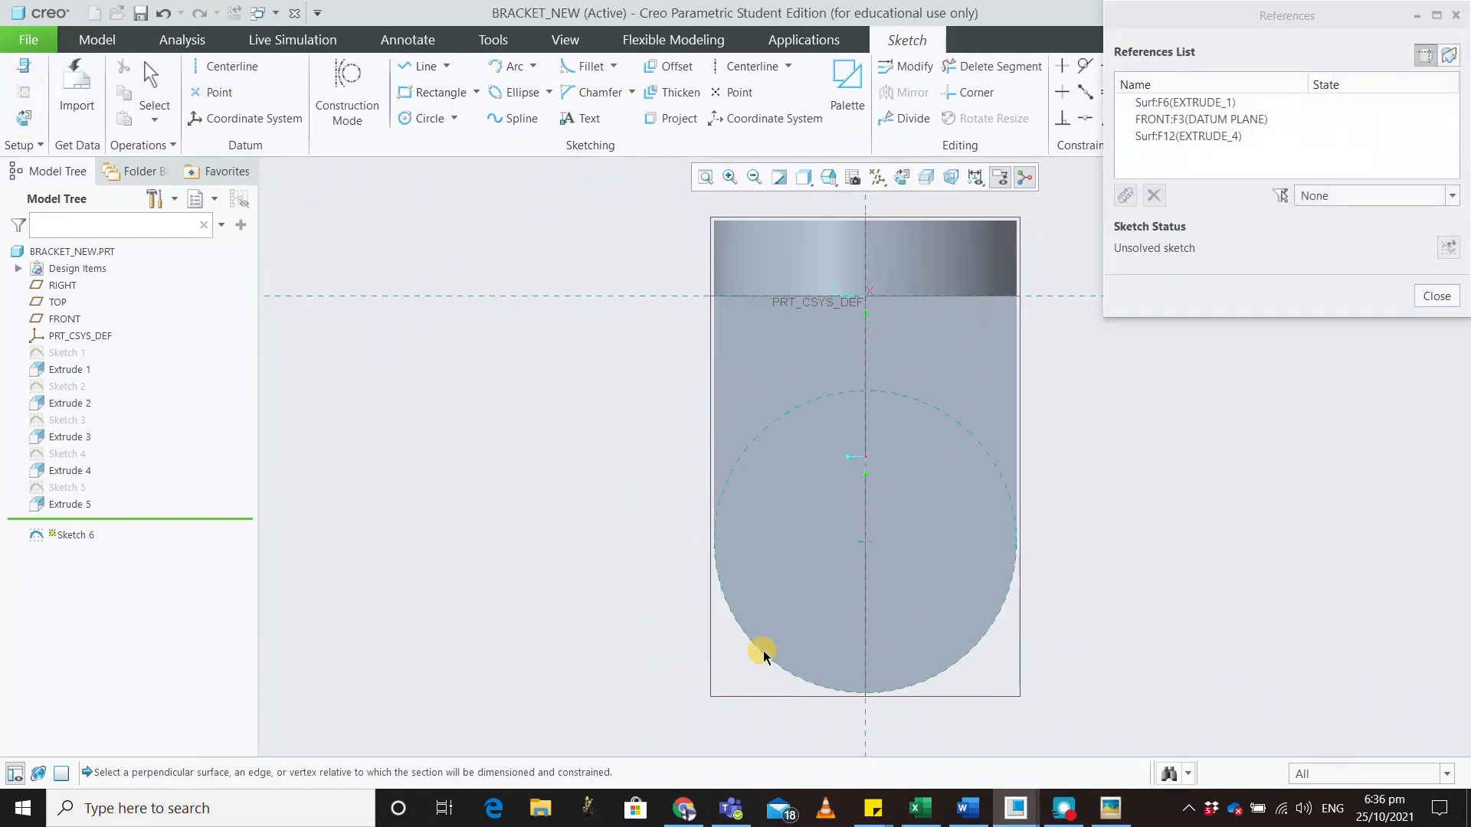
click(1436, 297)
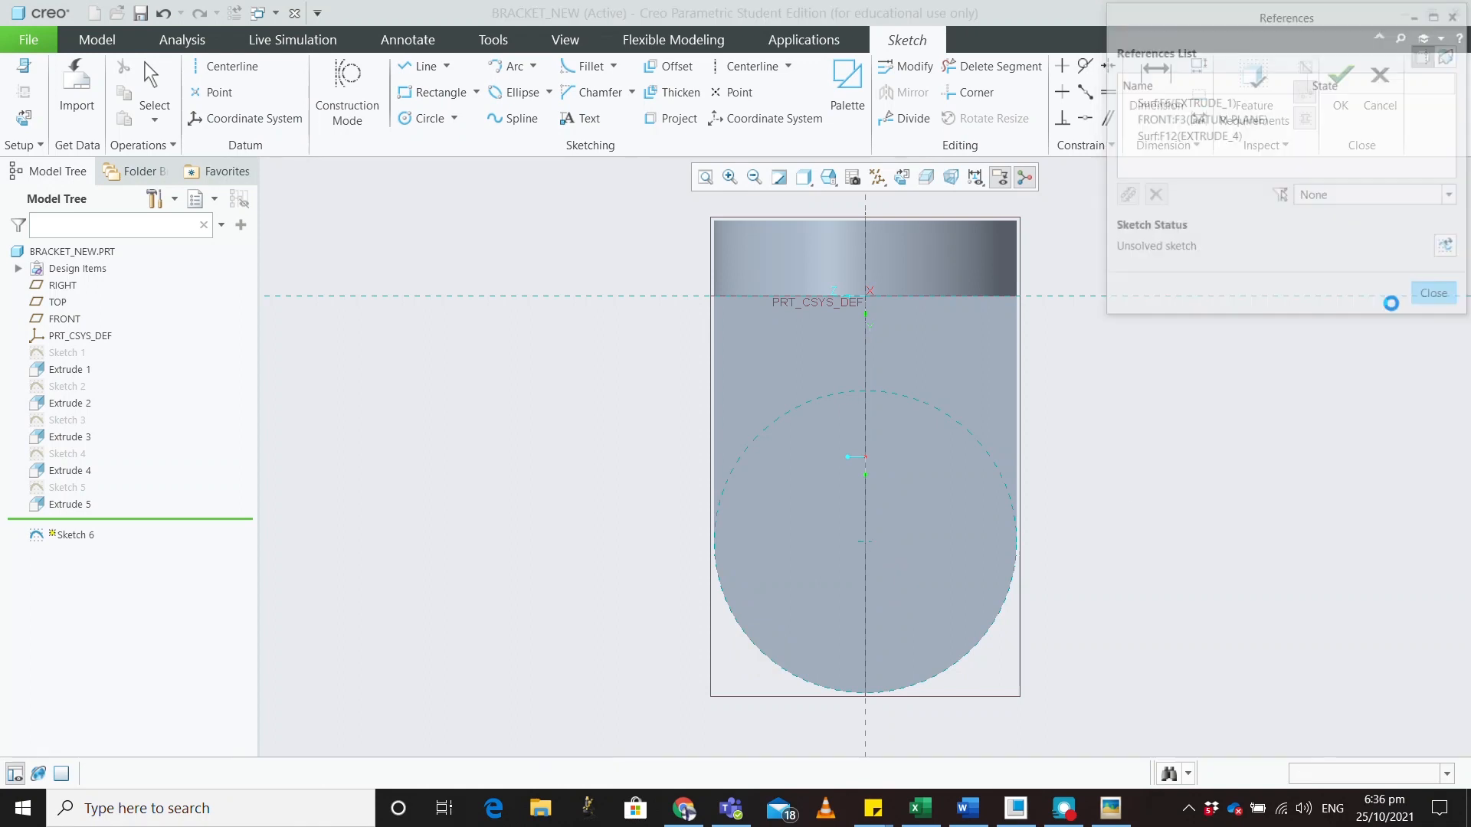
Draw a circle centred on the rounded end and set its diameter to 32
click(426, 118)
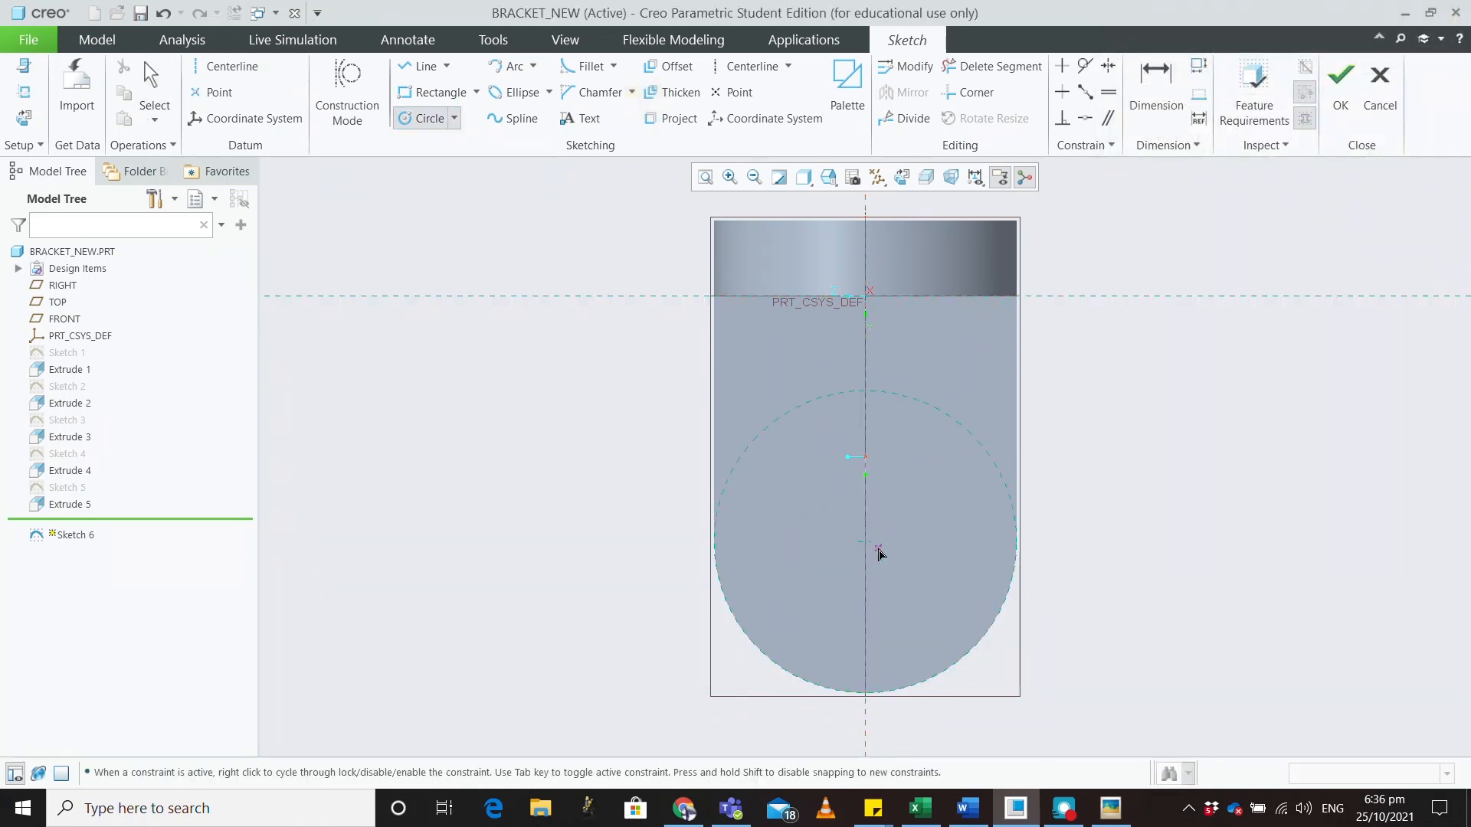
click(865, 541)
click(893, 510)
middle_click(959, 494)
double_click(789, 498)
text(32)
key(Return)
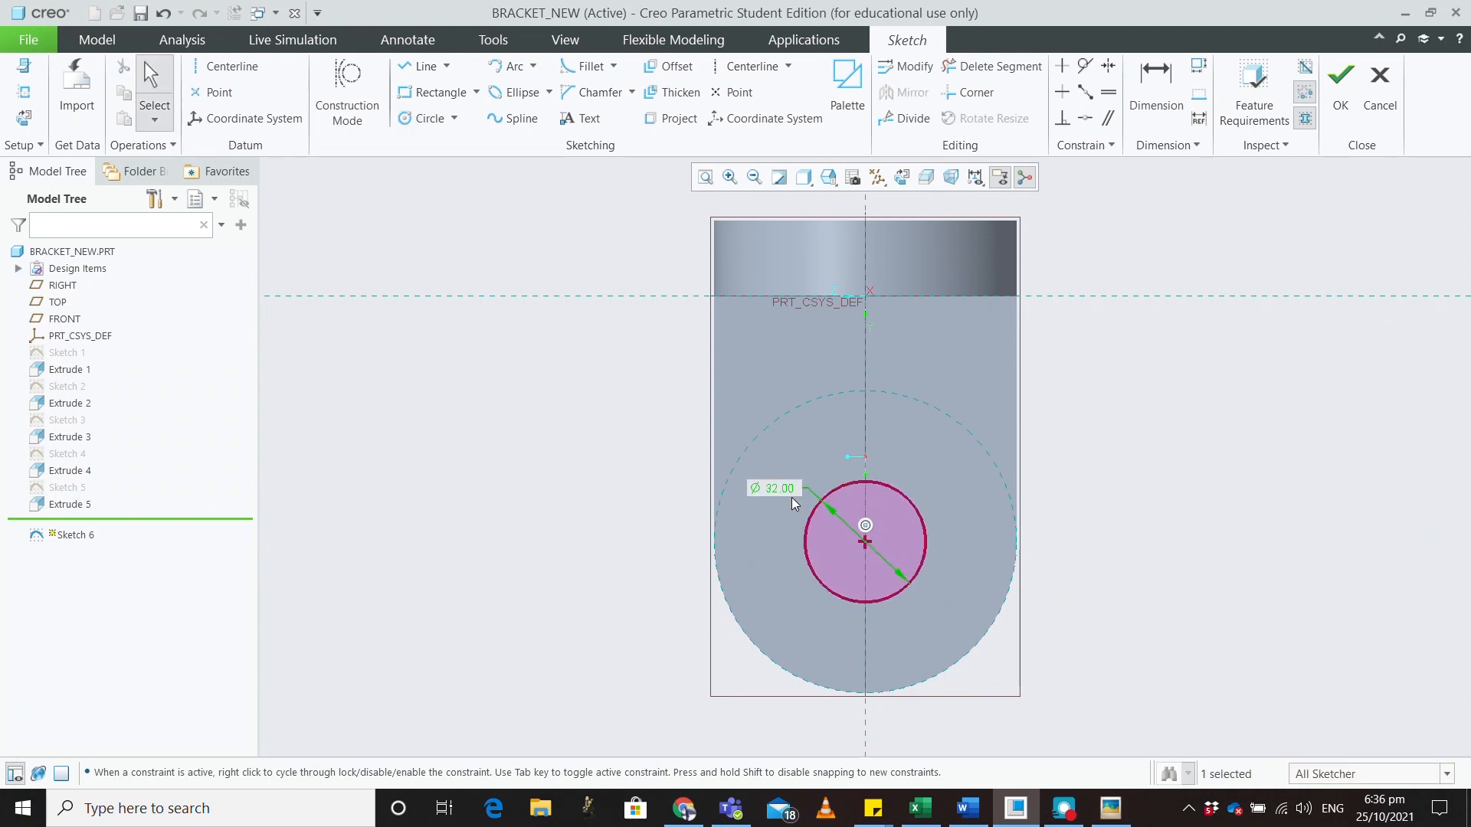
key(ctrl+d)
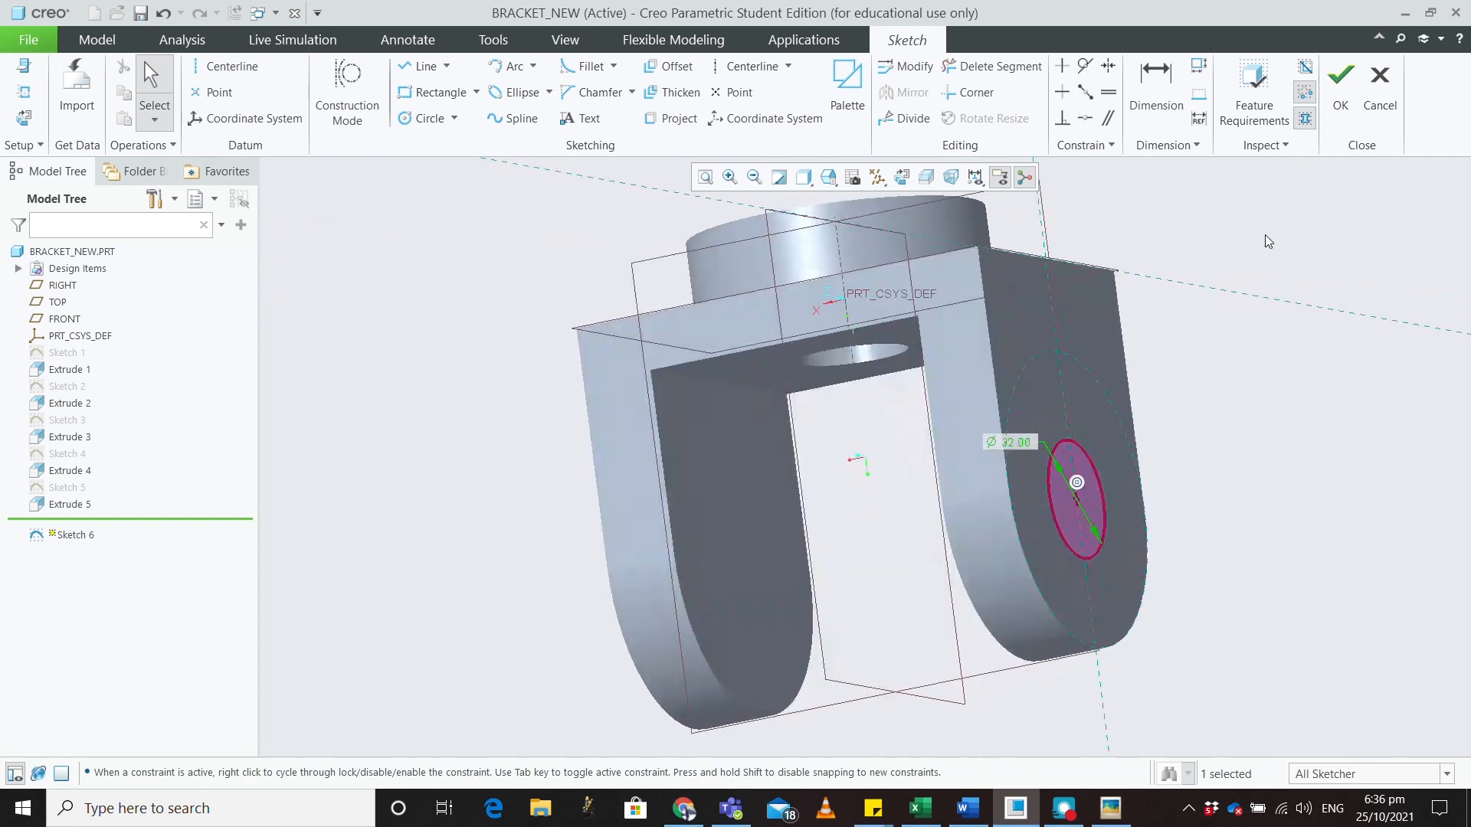
Cut the Ø32 circle Through All, flipped into the part, boring both lugs
click(1344, 90)
click(658, 121)
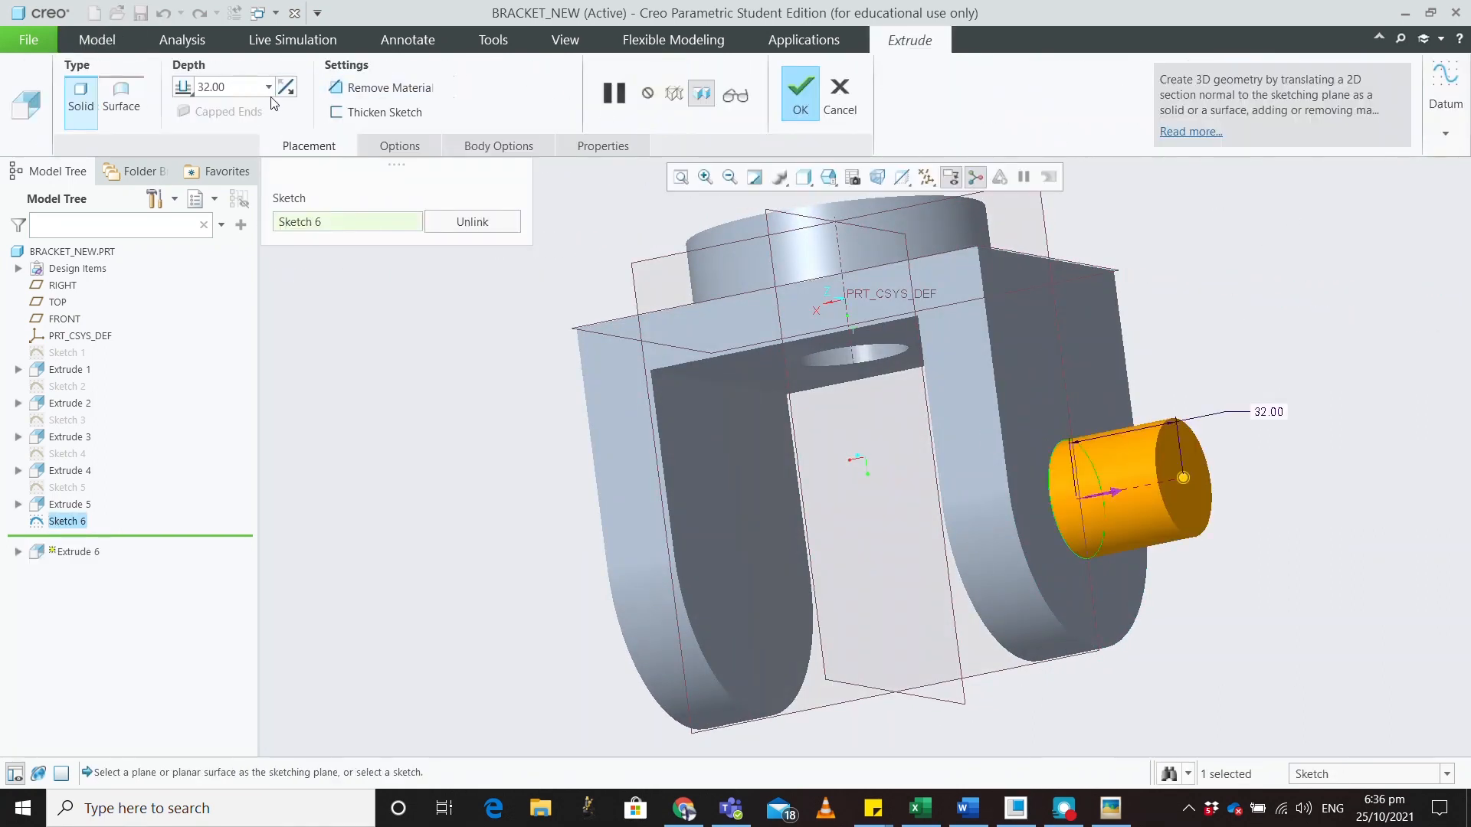
click(337, 89)
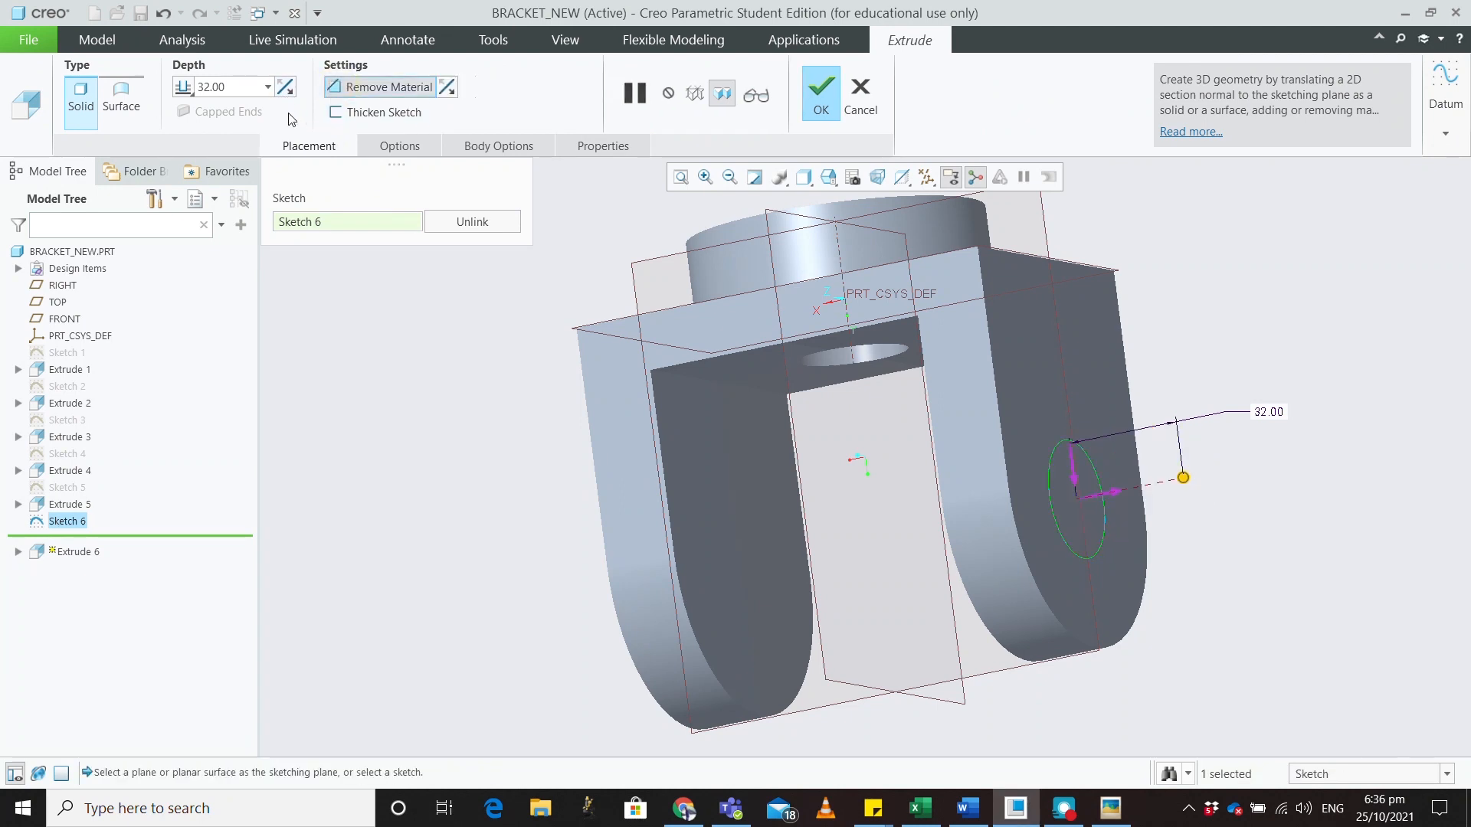
click(286, 88)
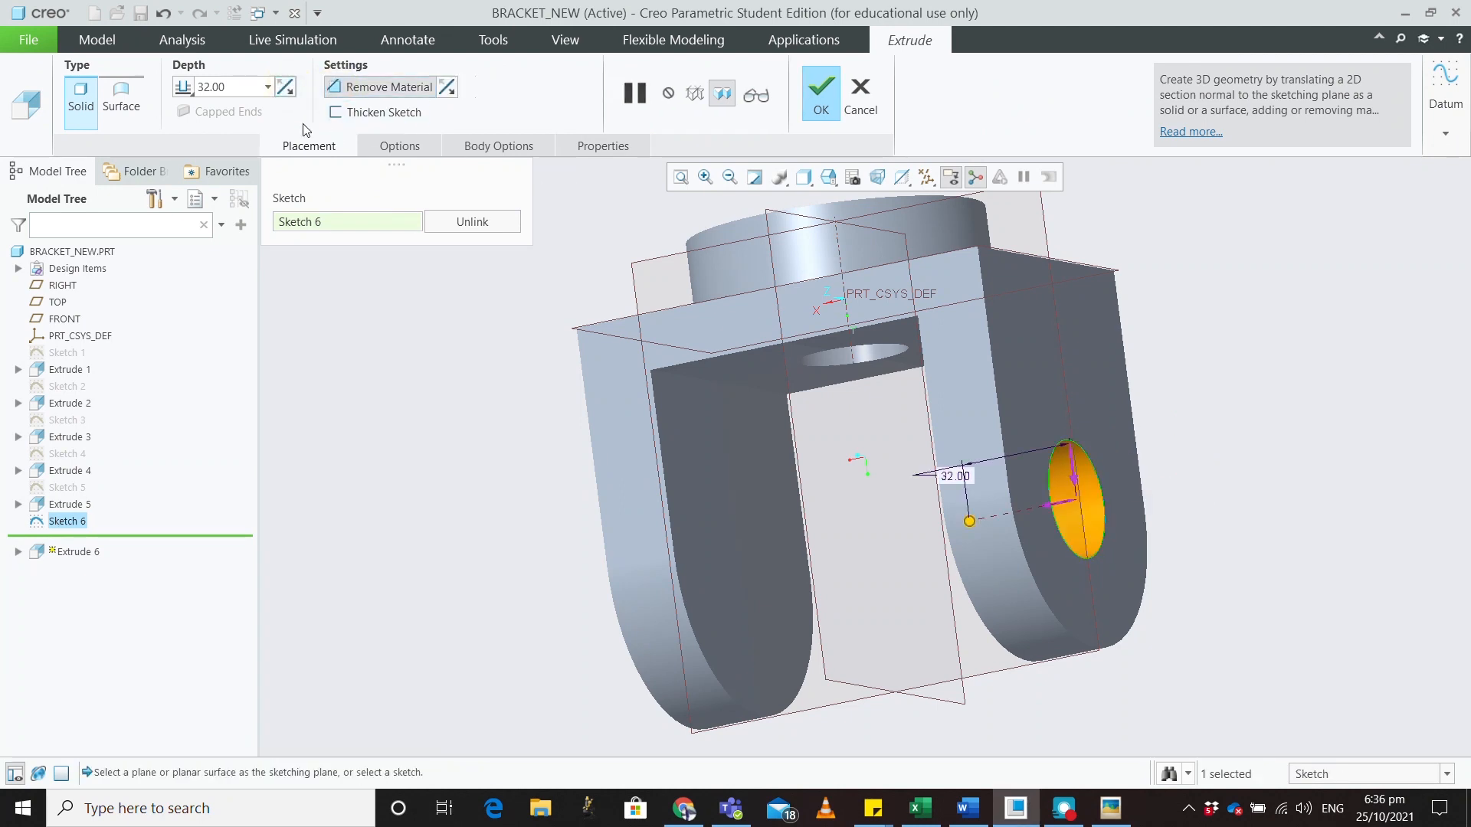
click(399, 146)
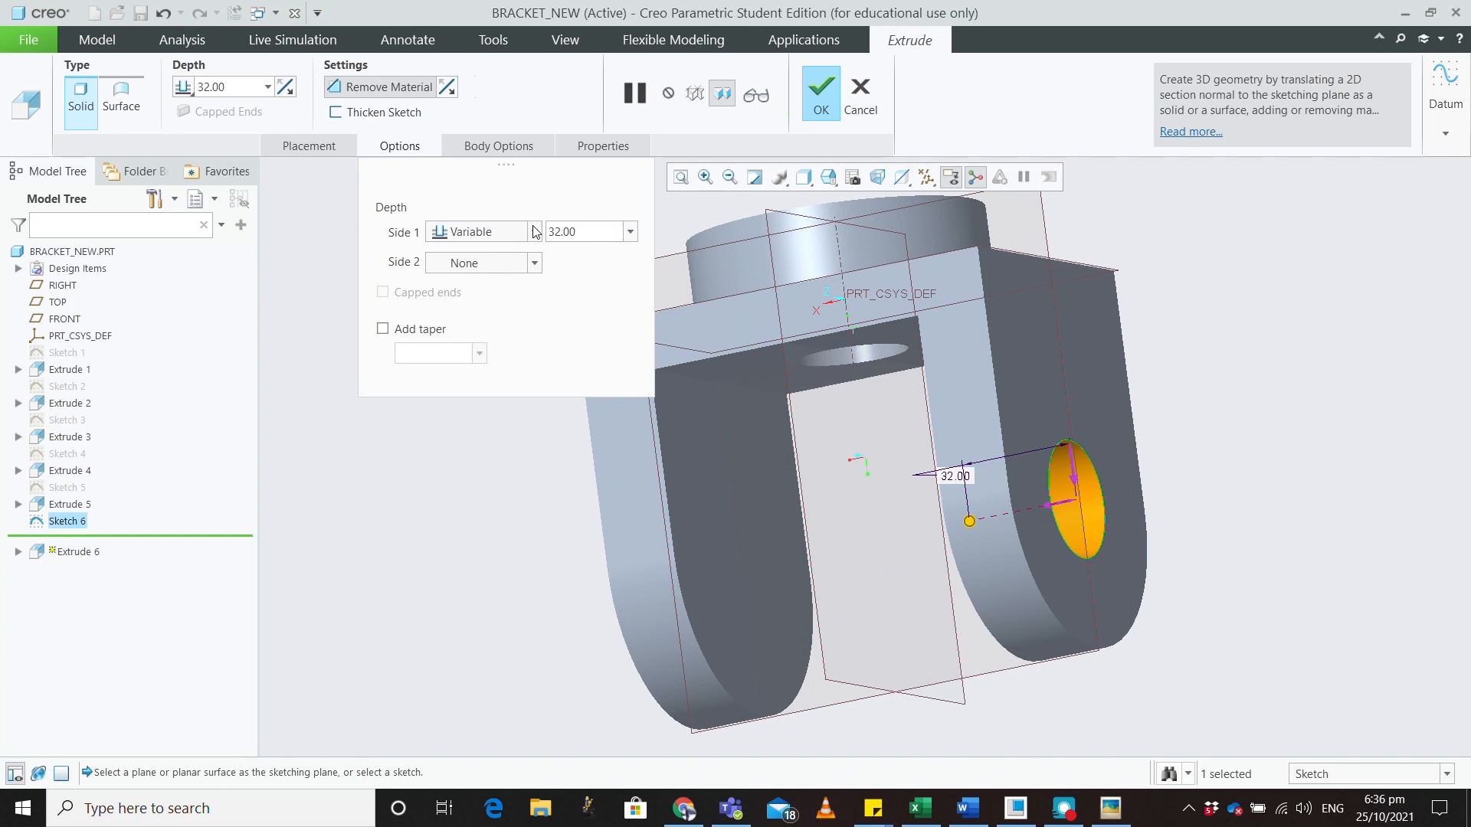
click(534, 232)
click(486, 302)
middle_drag(564, 575, 659, 460)
click(821, 112)
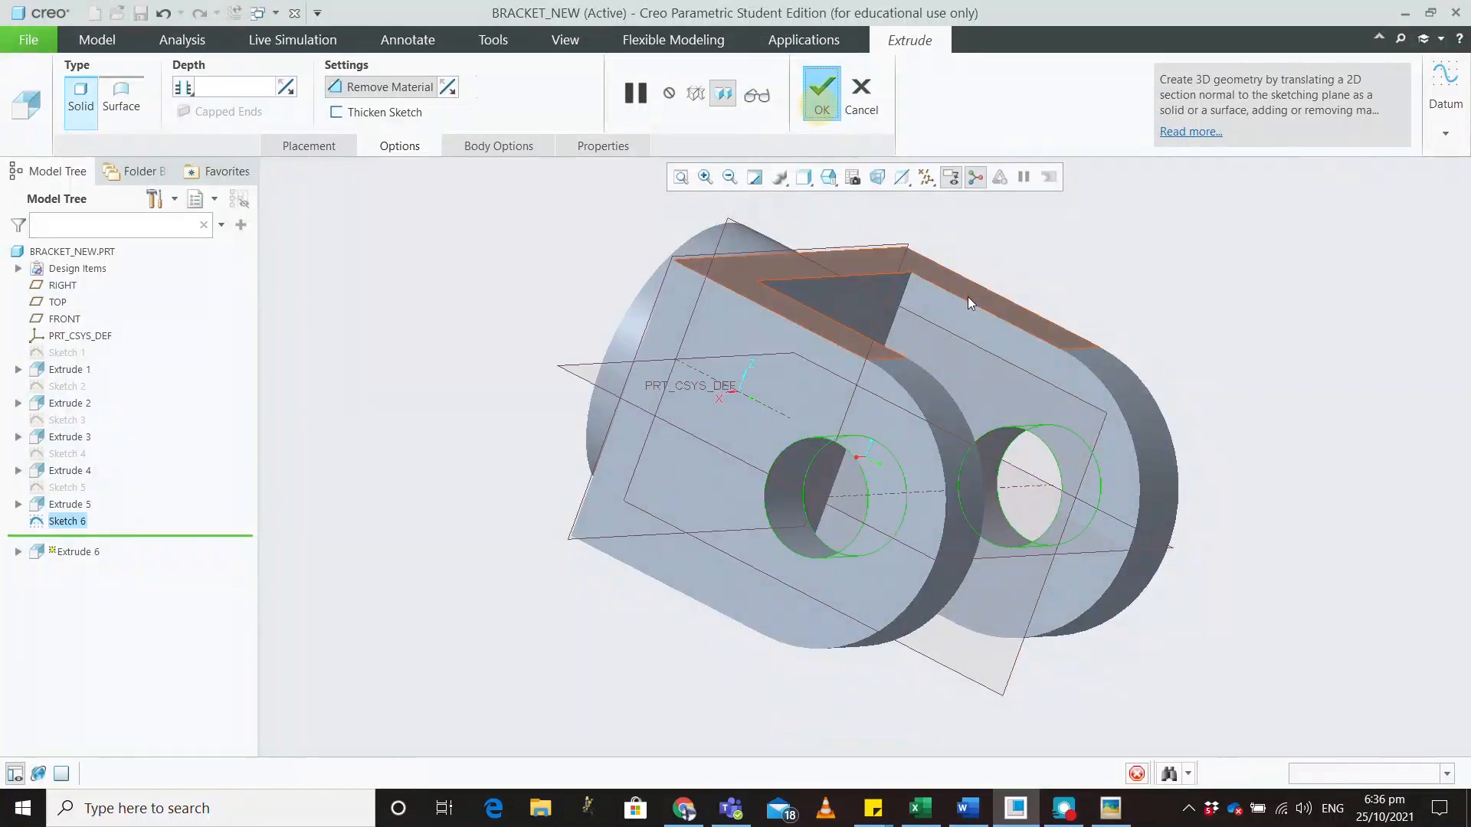
middle_drag(1215, 325, 1264, 361)
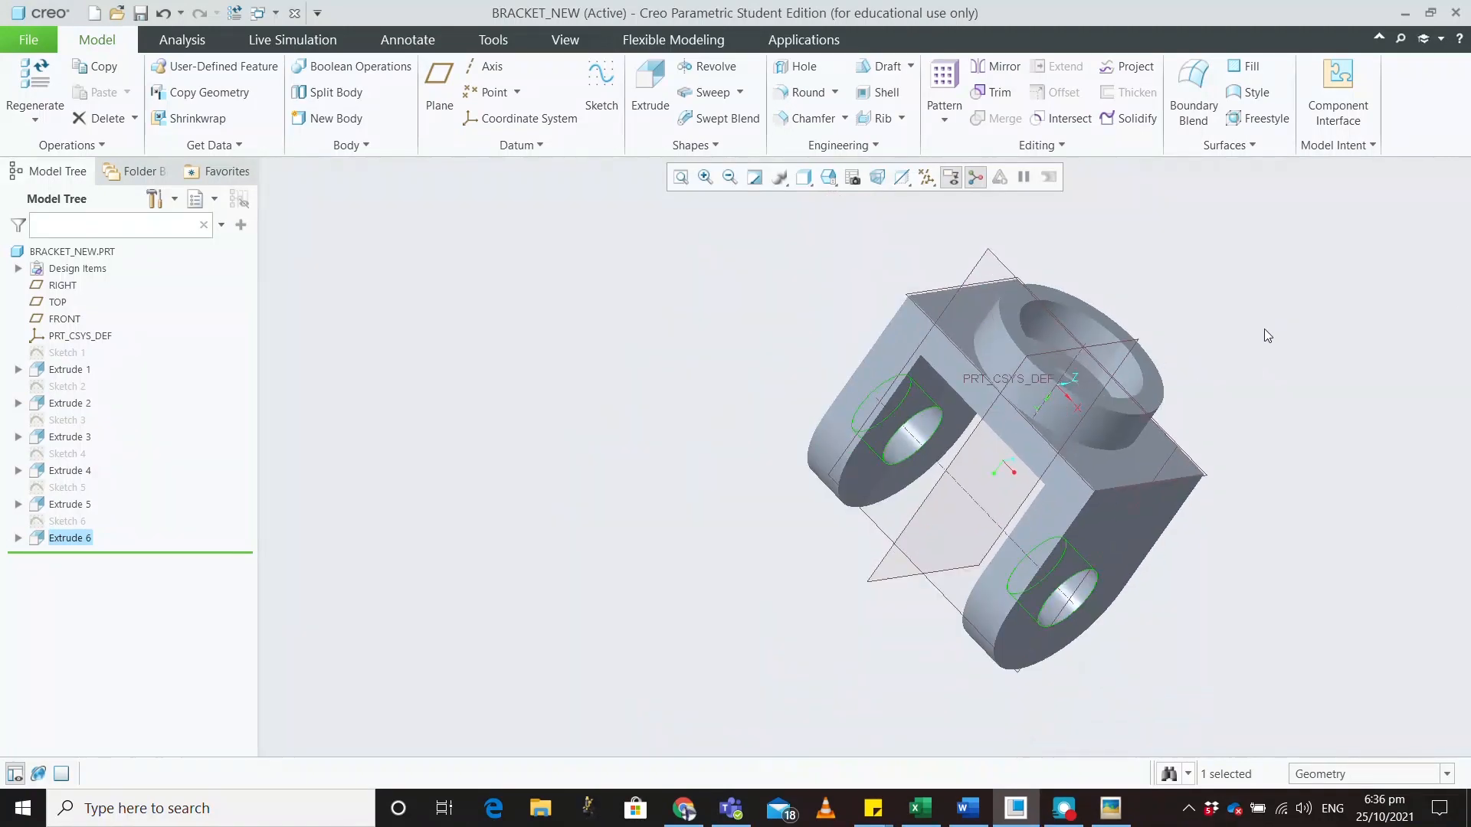
drag(1460, 299, 207, 98)
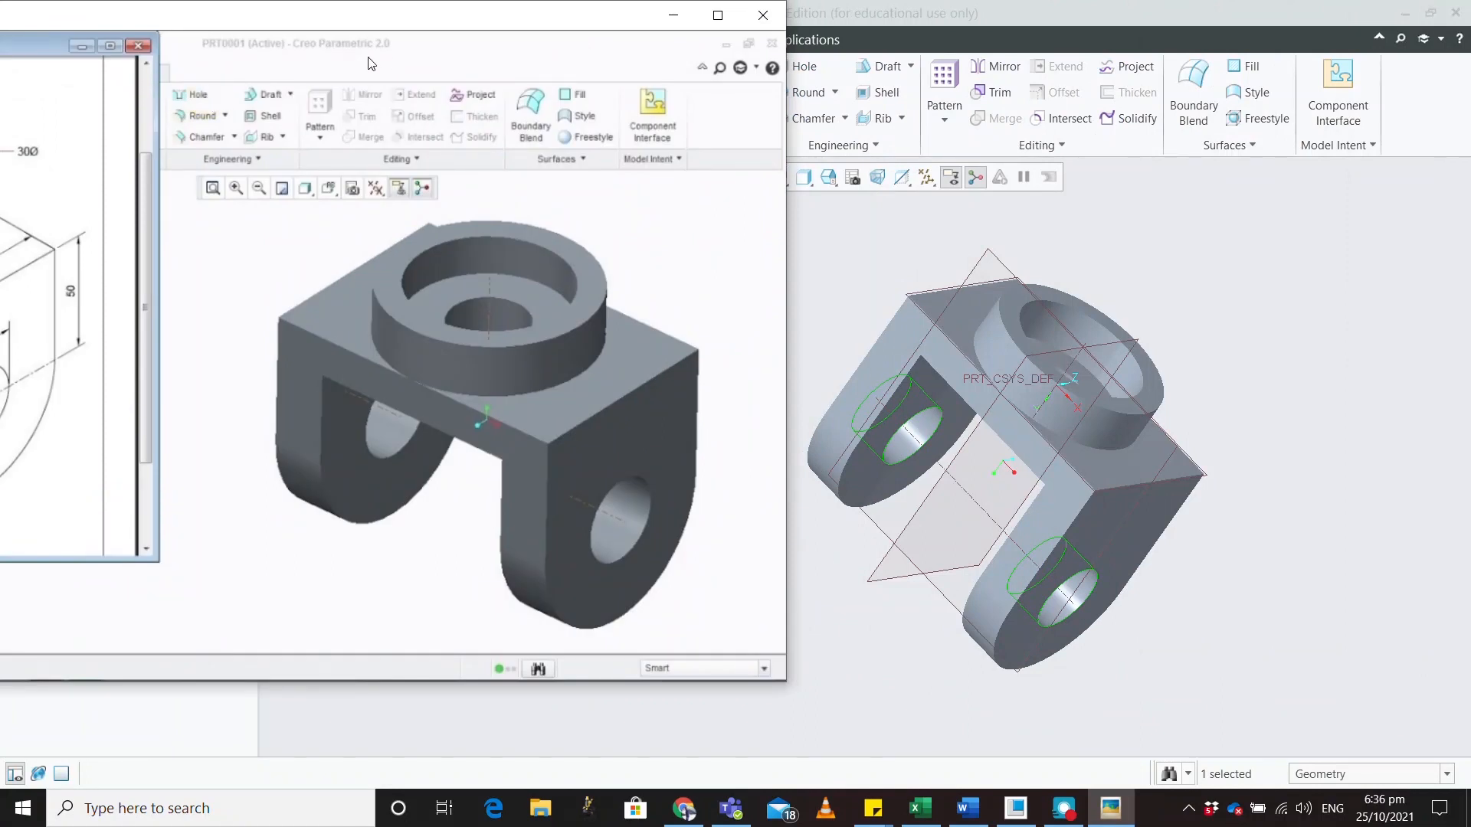
drag(327, 20, 1470, 123)
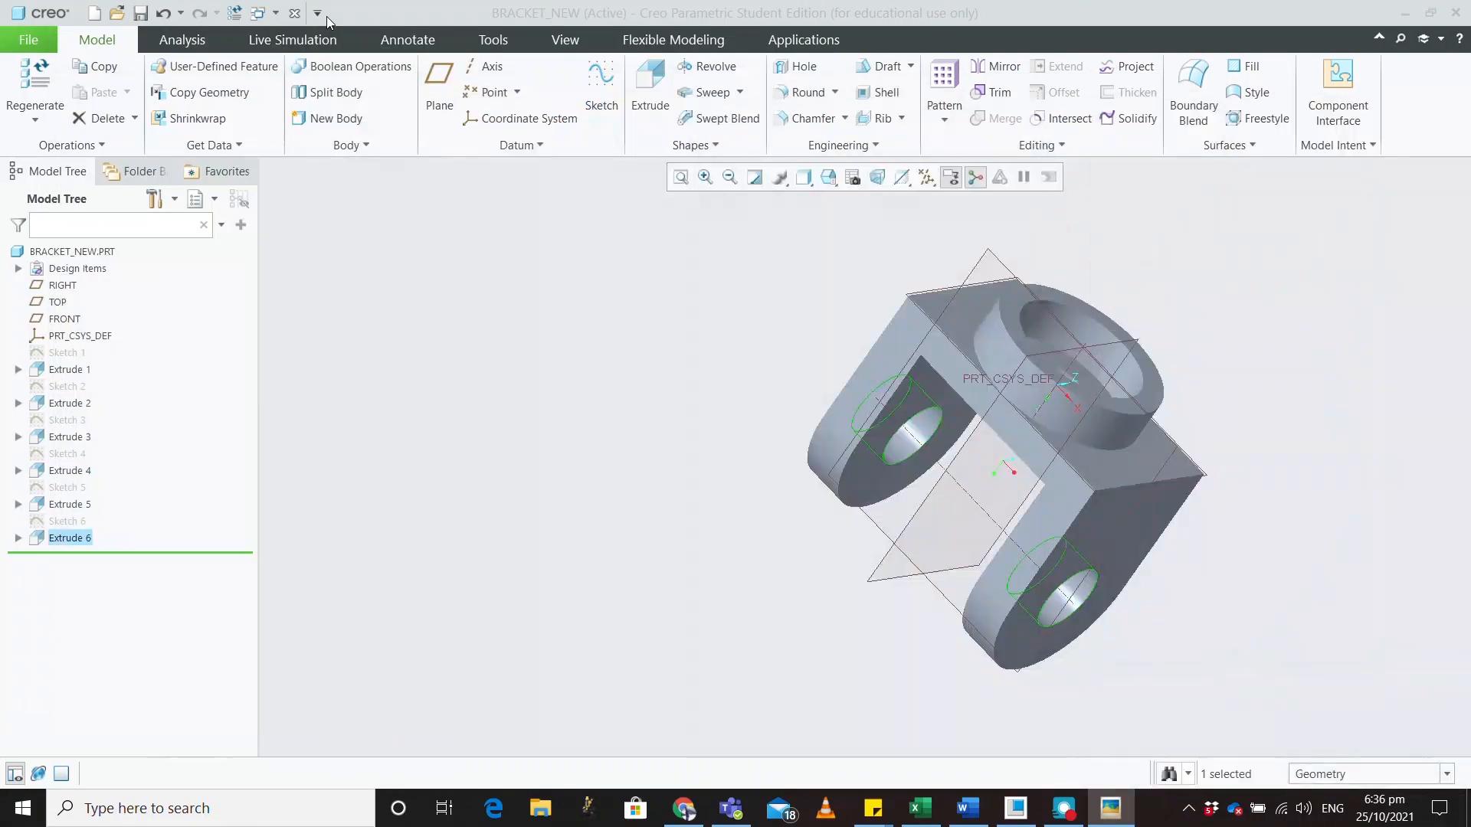
middle_drag(1220, 407, 1096, 360)
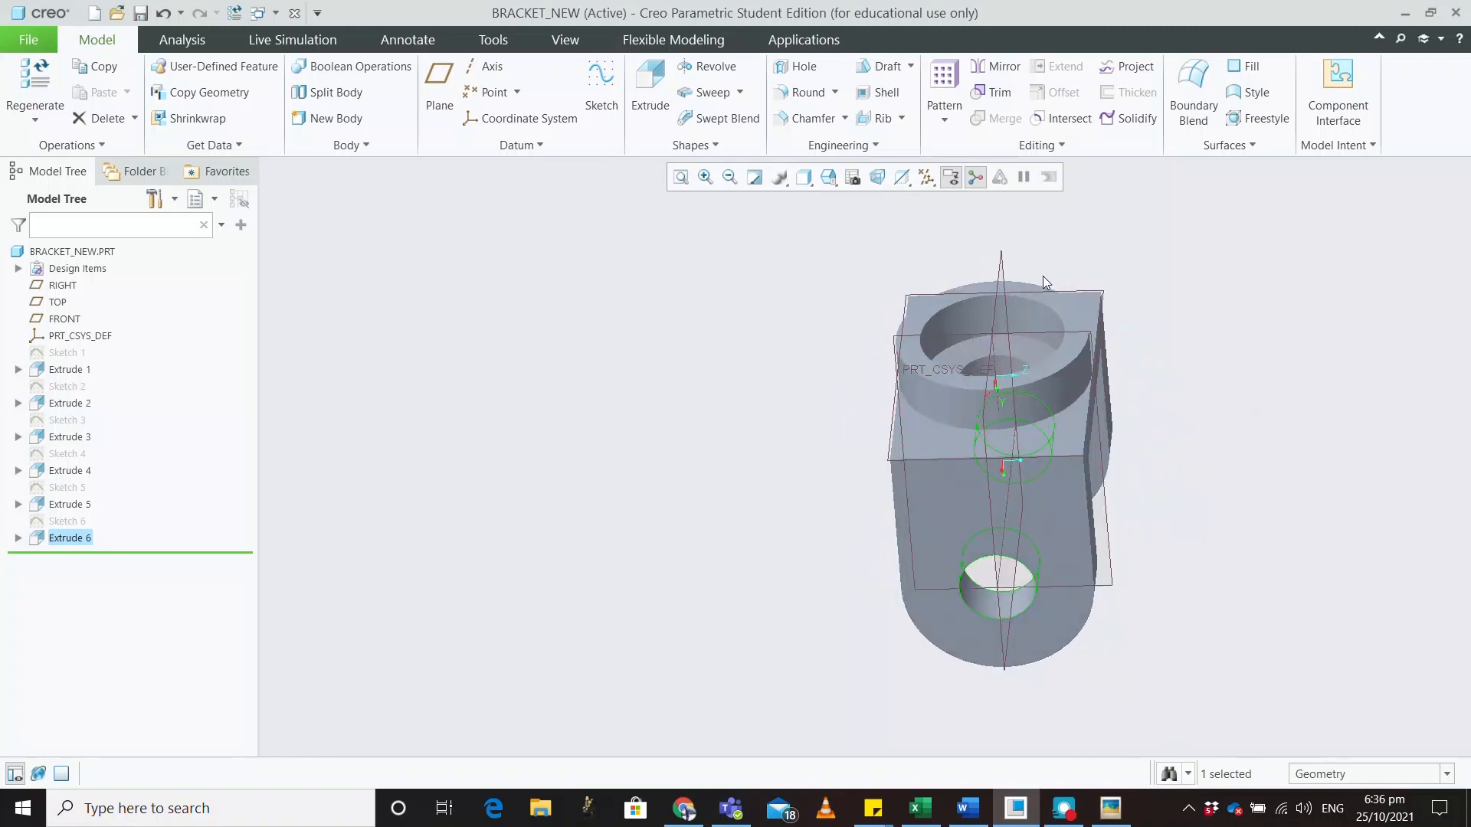
click(927, 178)
click(927, 201)
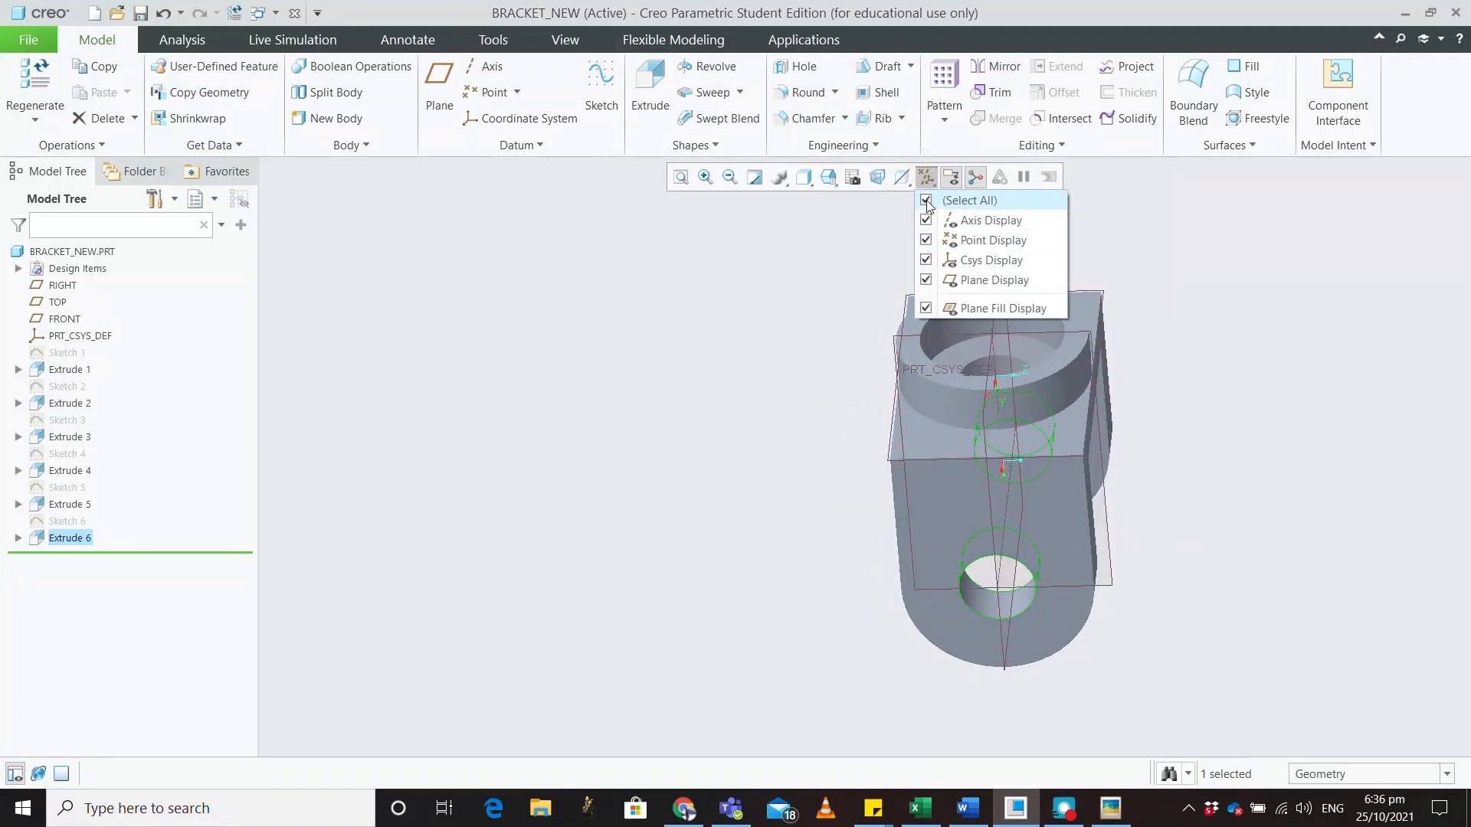
click(926, 220)
click(926, 220)
click(926, 240)
click(926, 241)
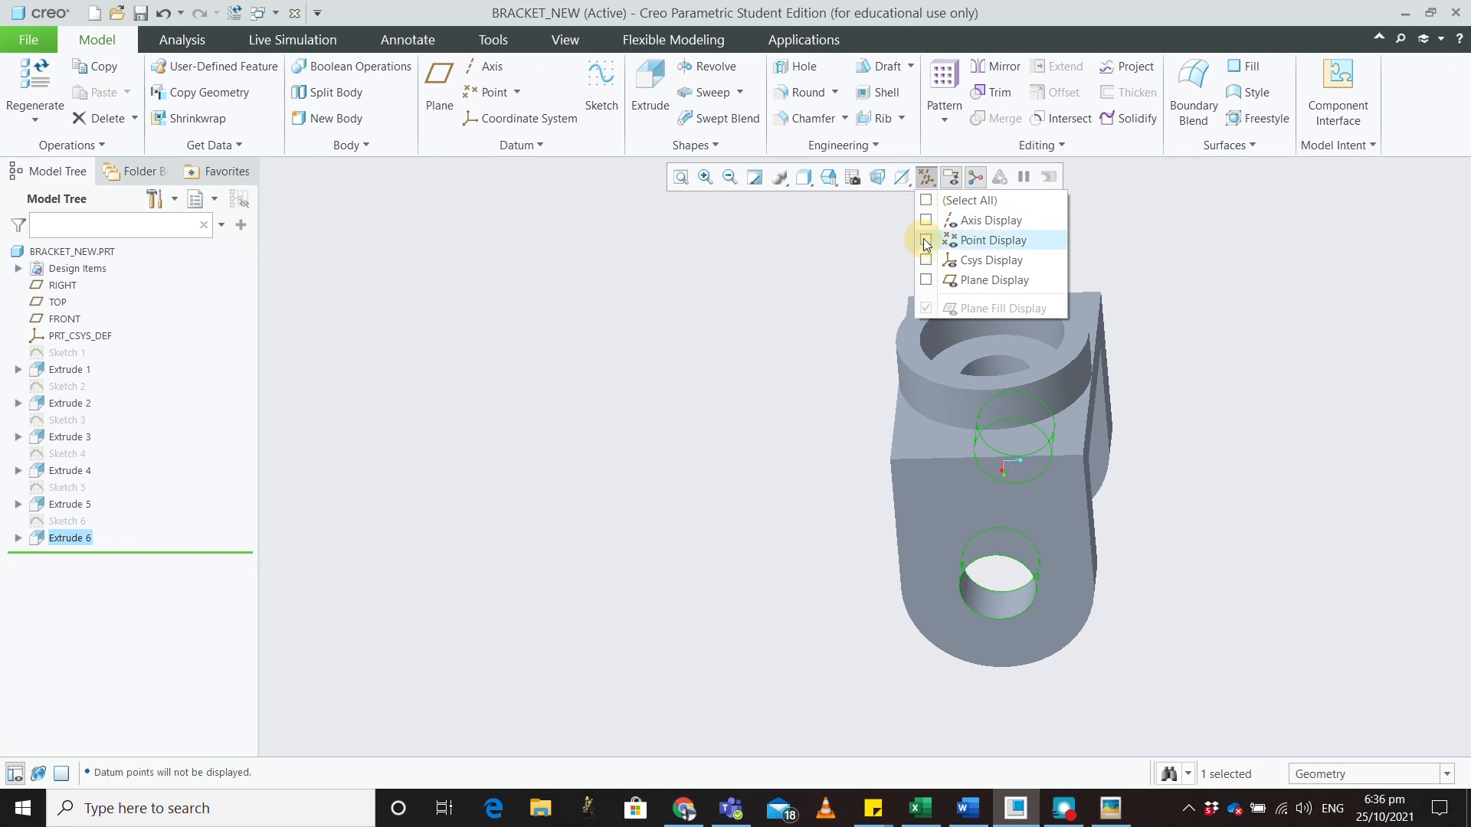
click(926, 280)
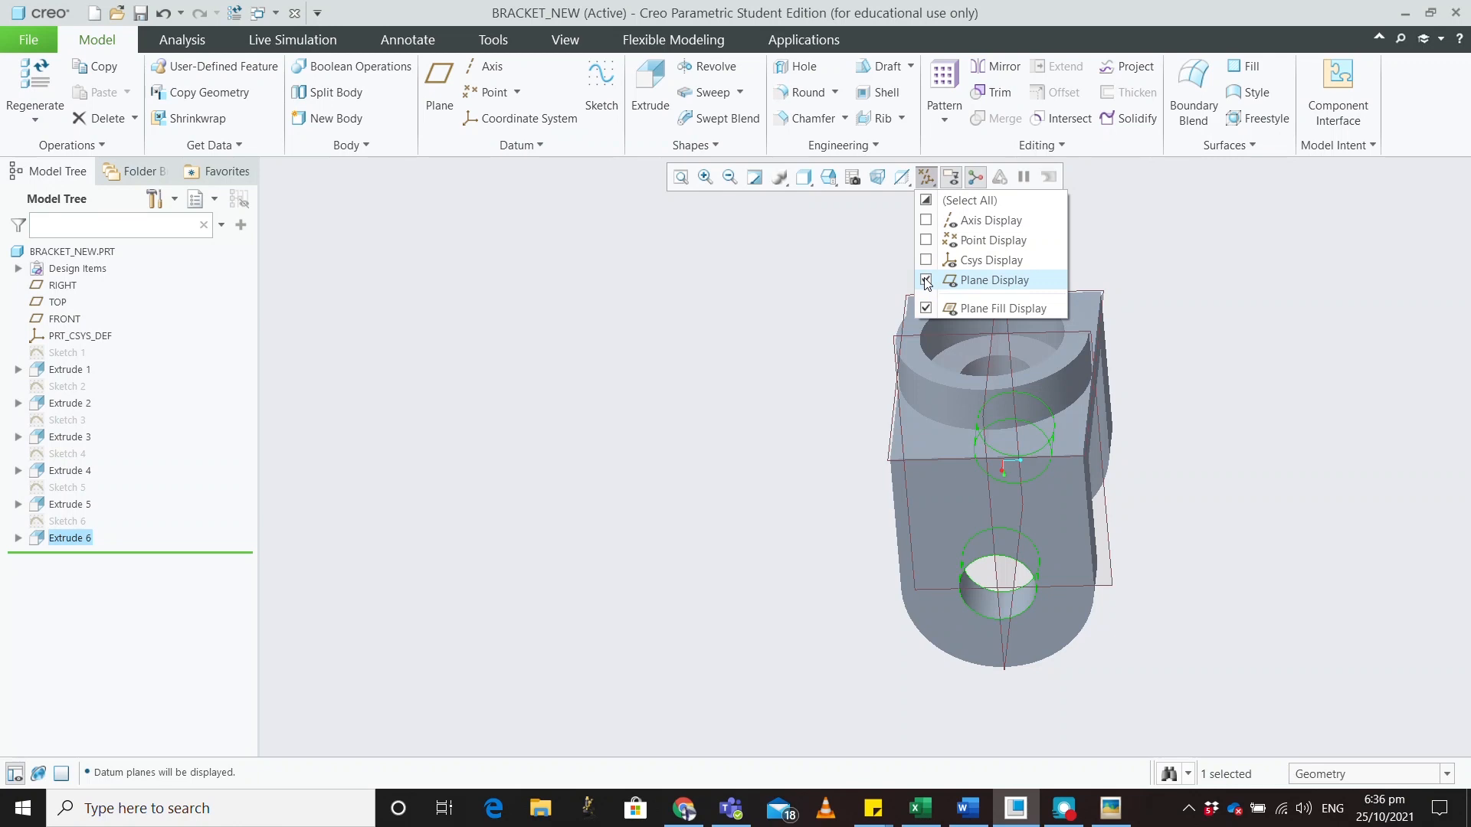
click(926, 281)
click(927, 202)
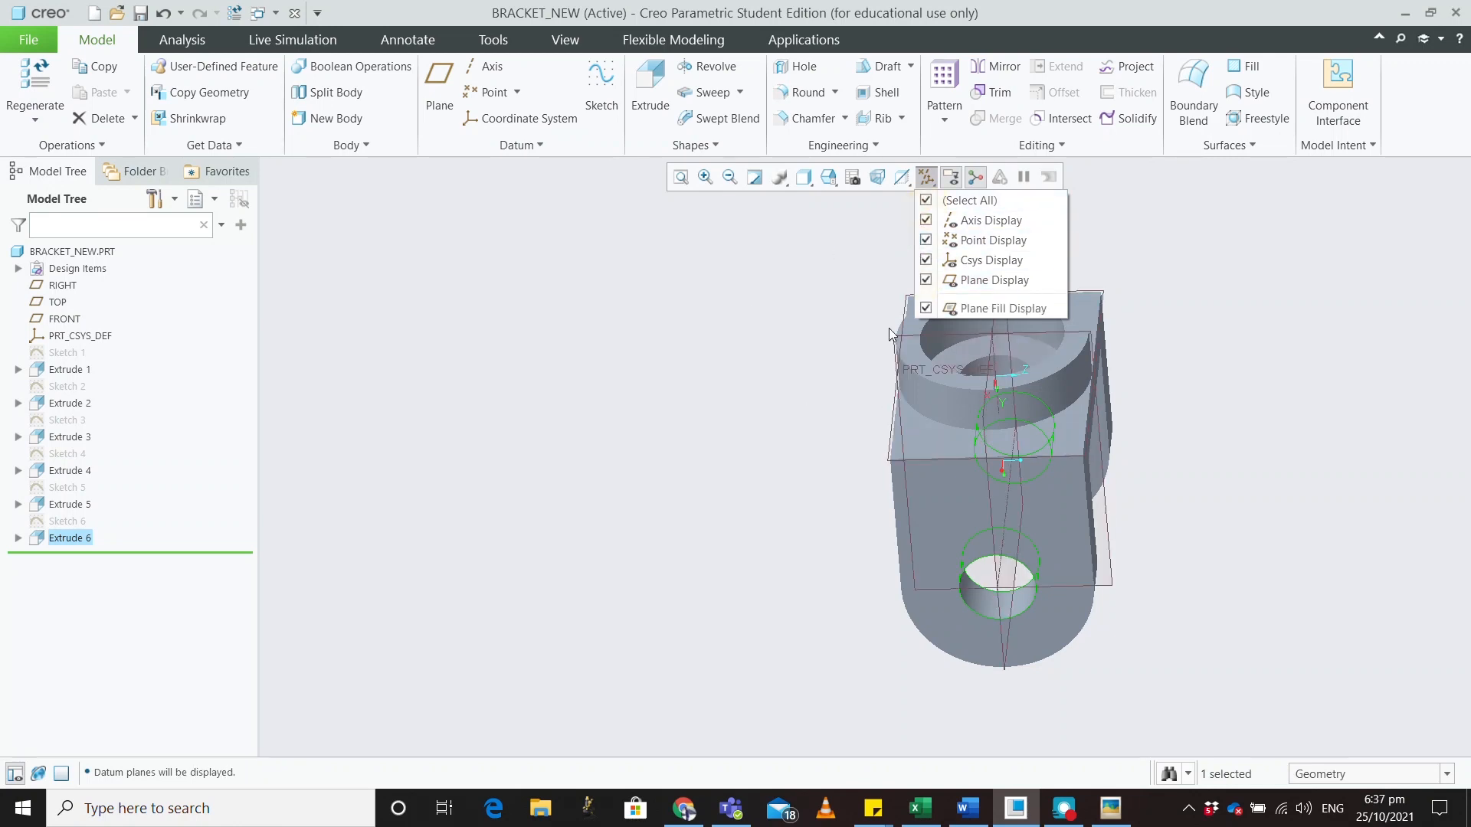
click(689, 405)
middle_drag(734, 429, 629, 244)
key(F10)
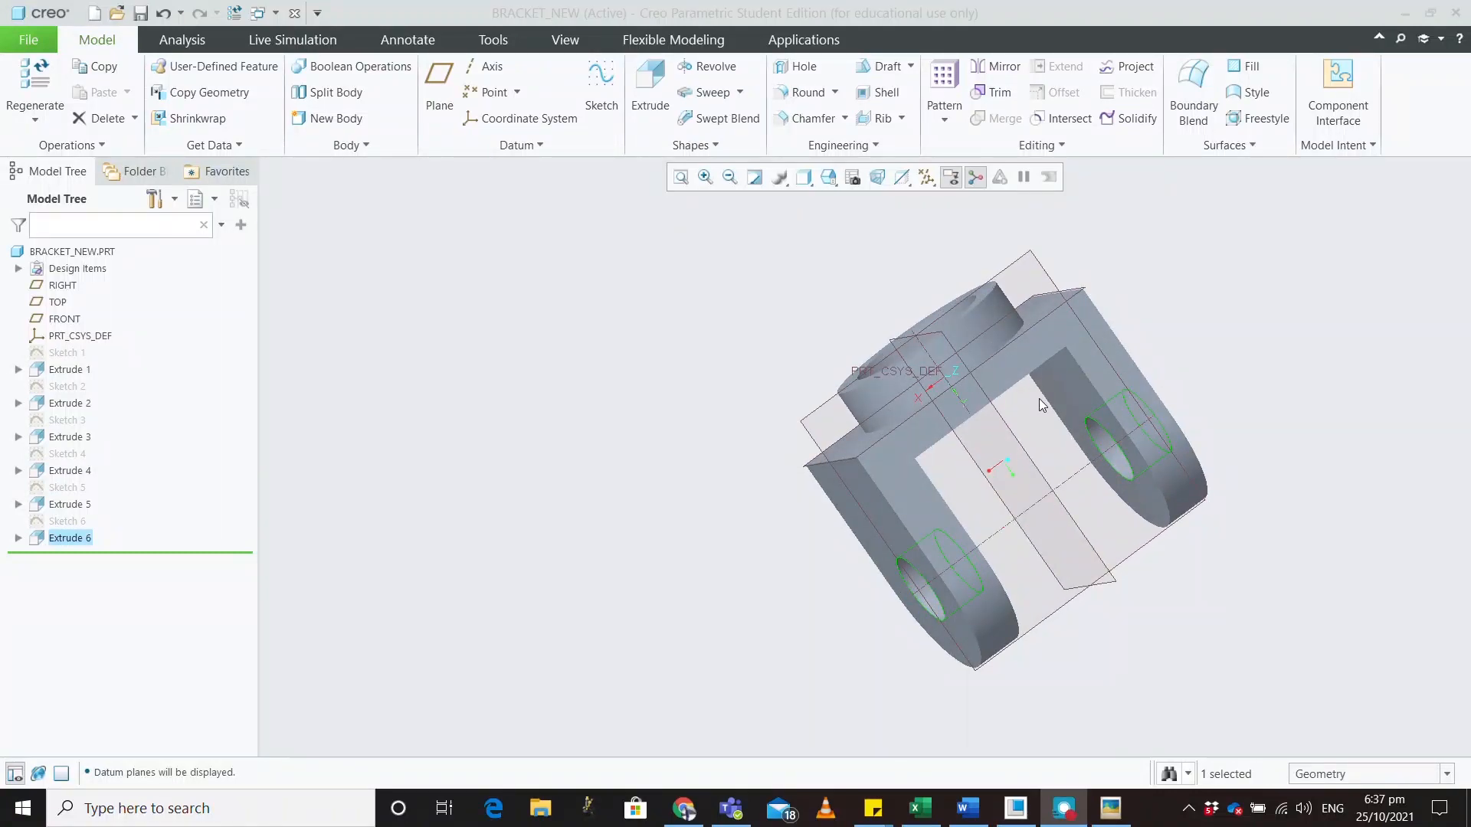
scroll(792, 553, up, 2)
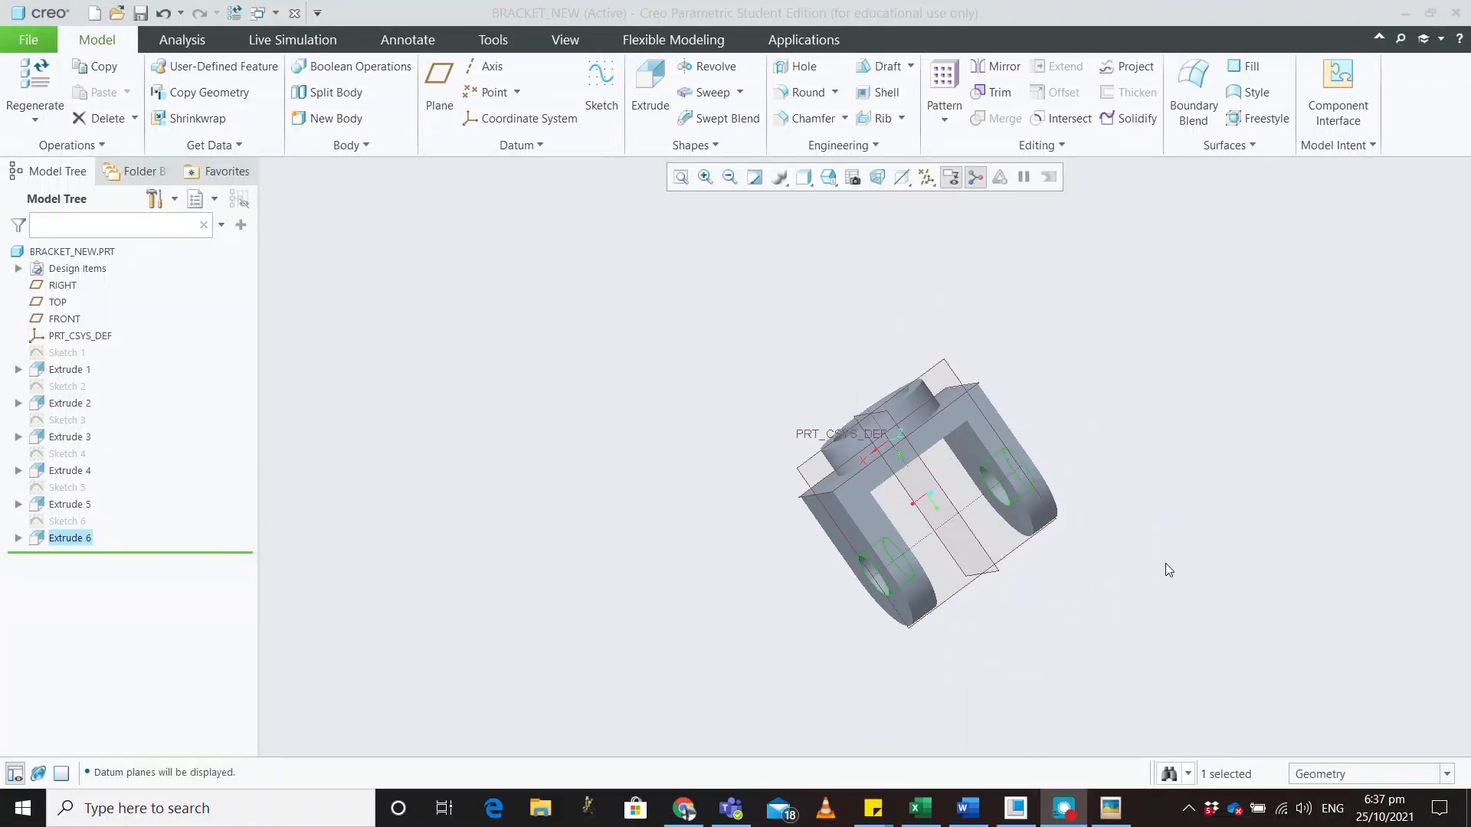
scroll(1167, 565, down, 1)
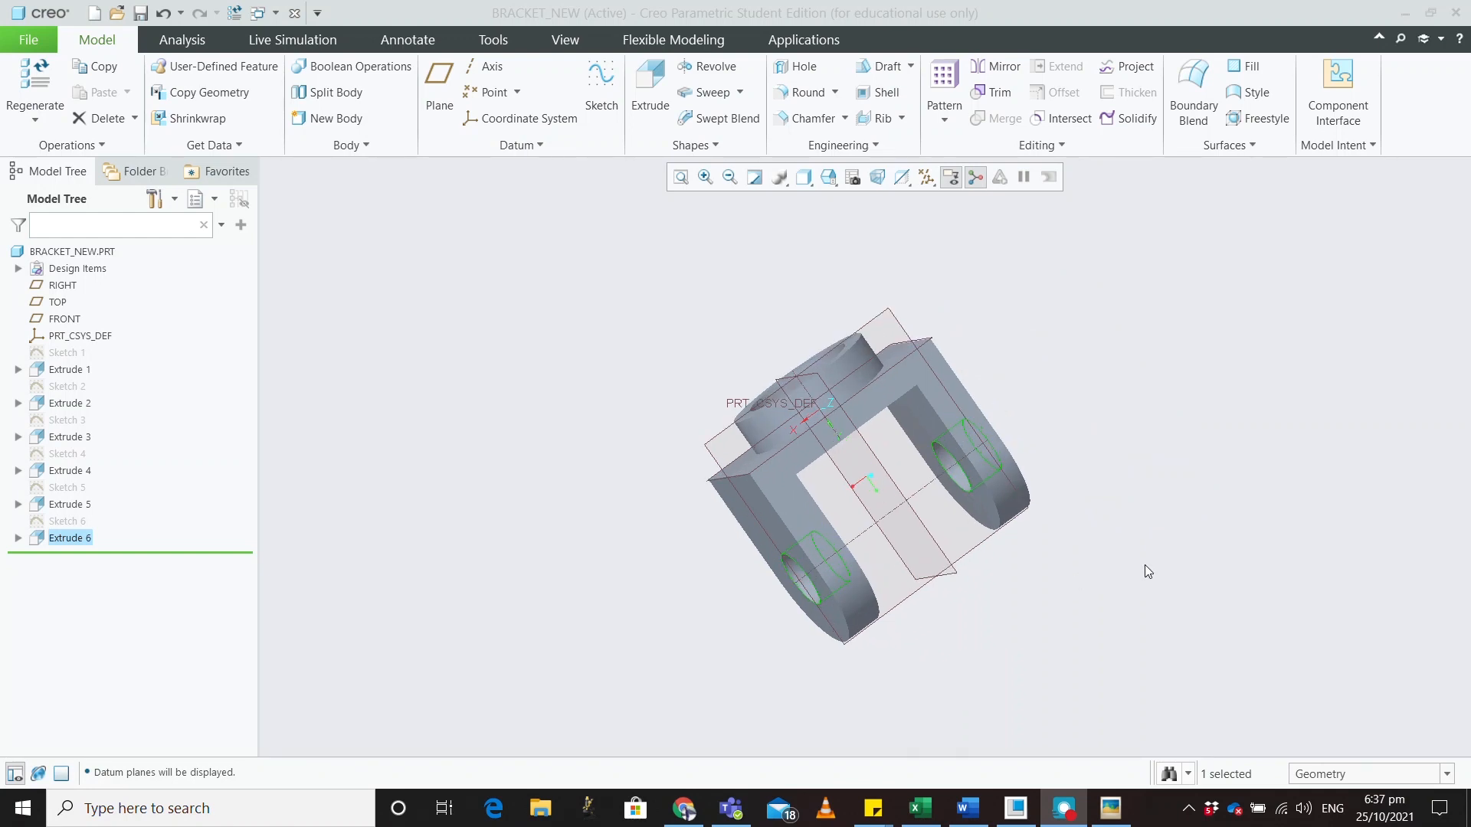
Save BRACKET_NEW.PRT with Ctrl+S
click(1140, 567)
key(ctrl+s)
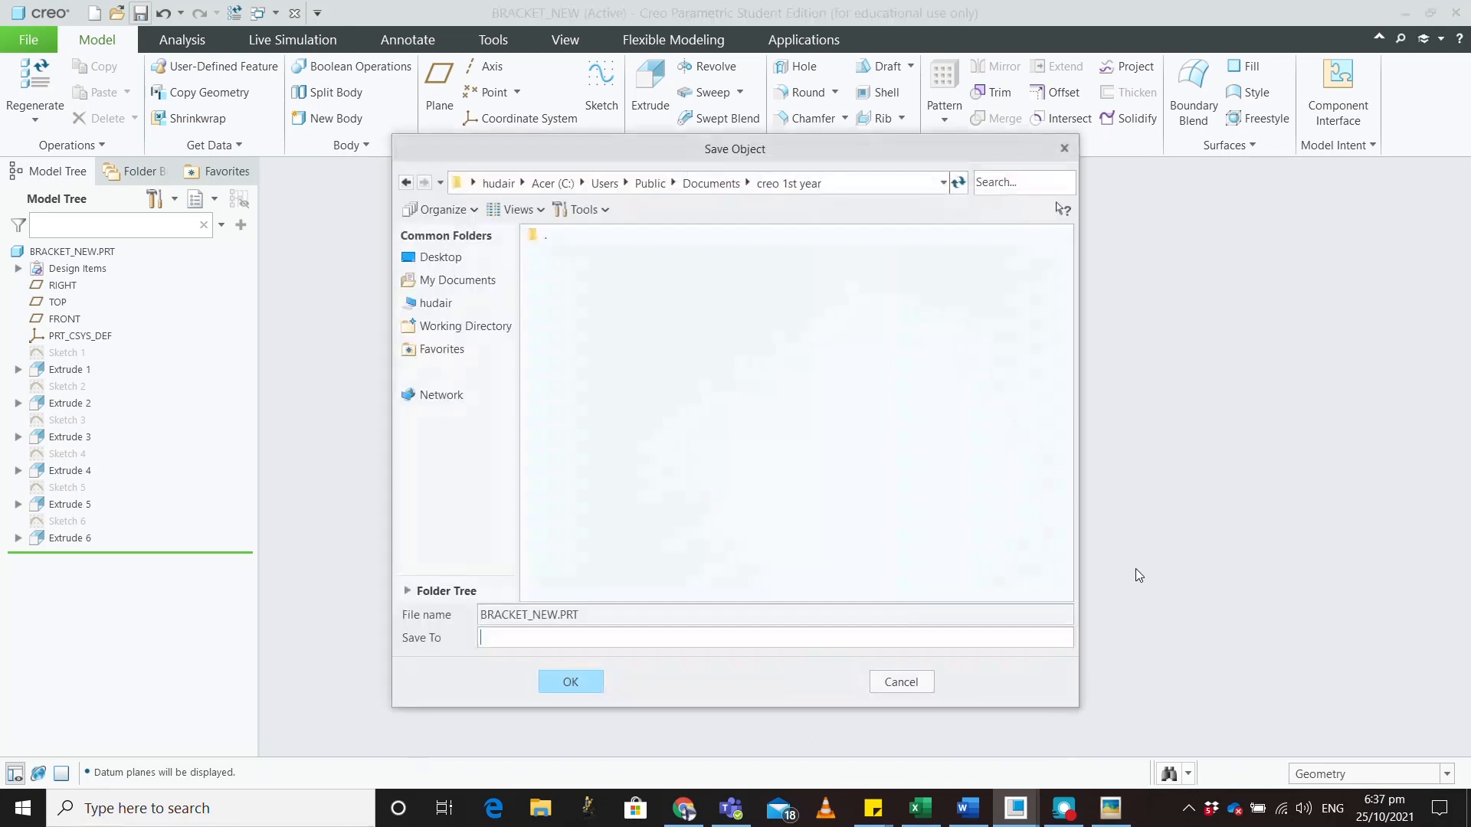
click(571, 682)
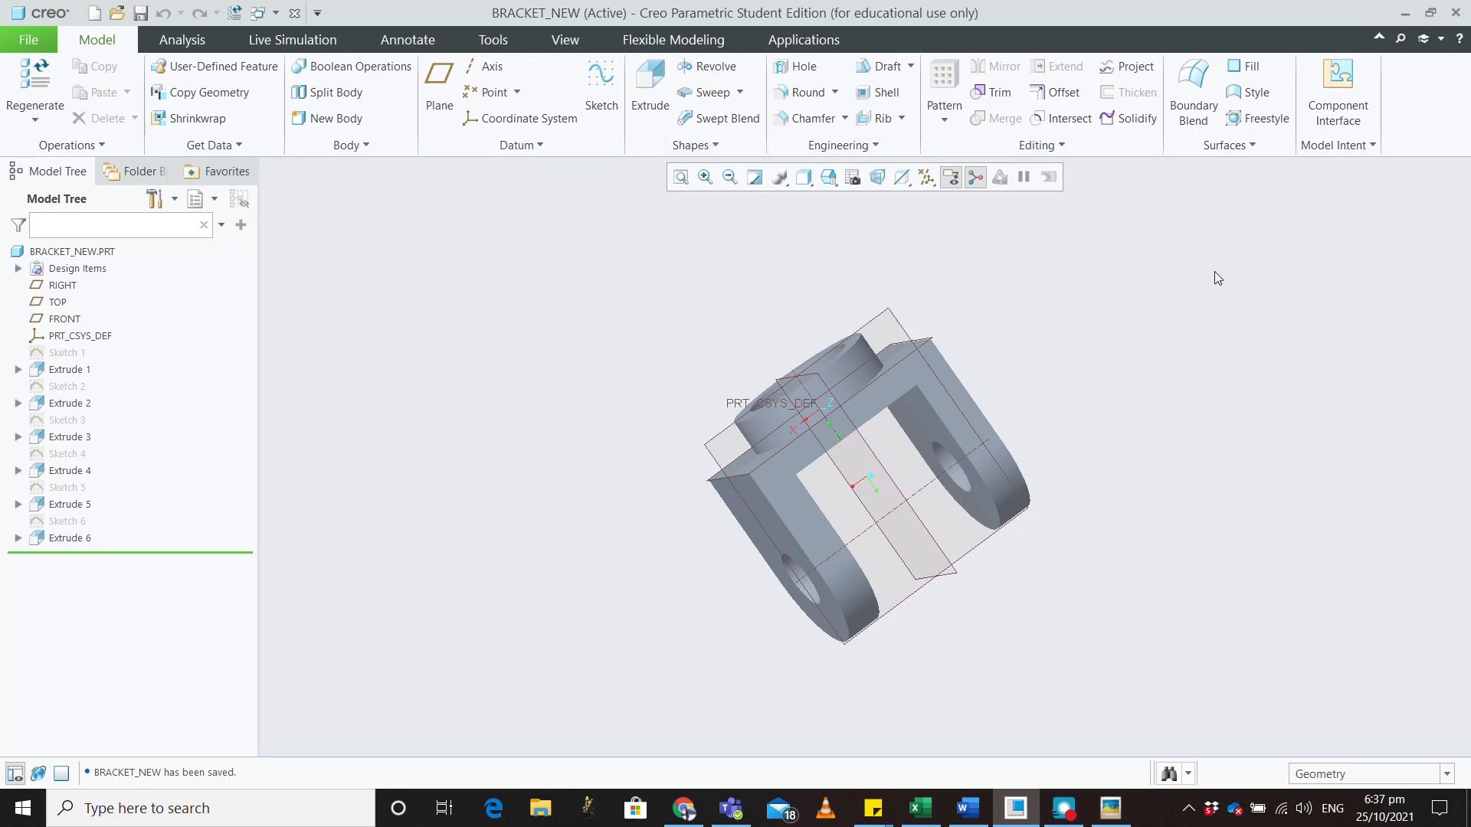
key(F10)
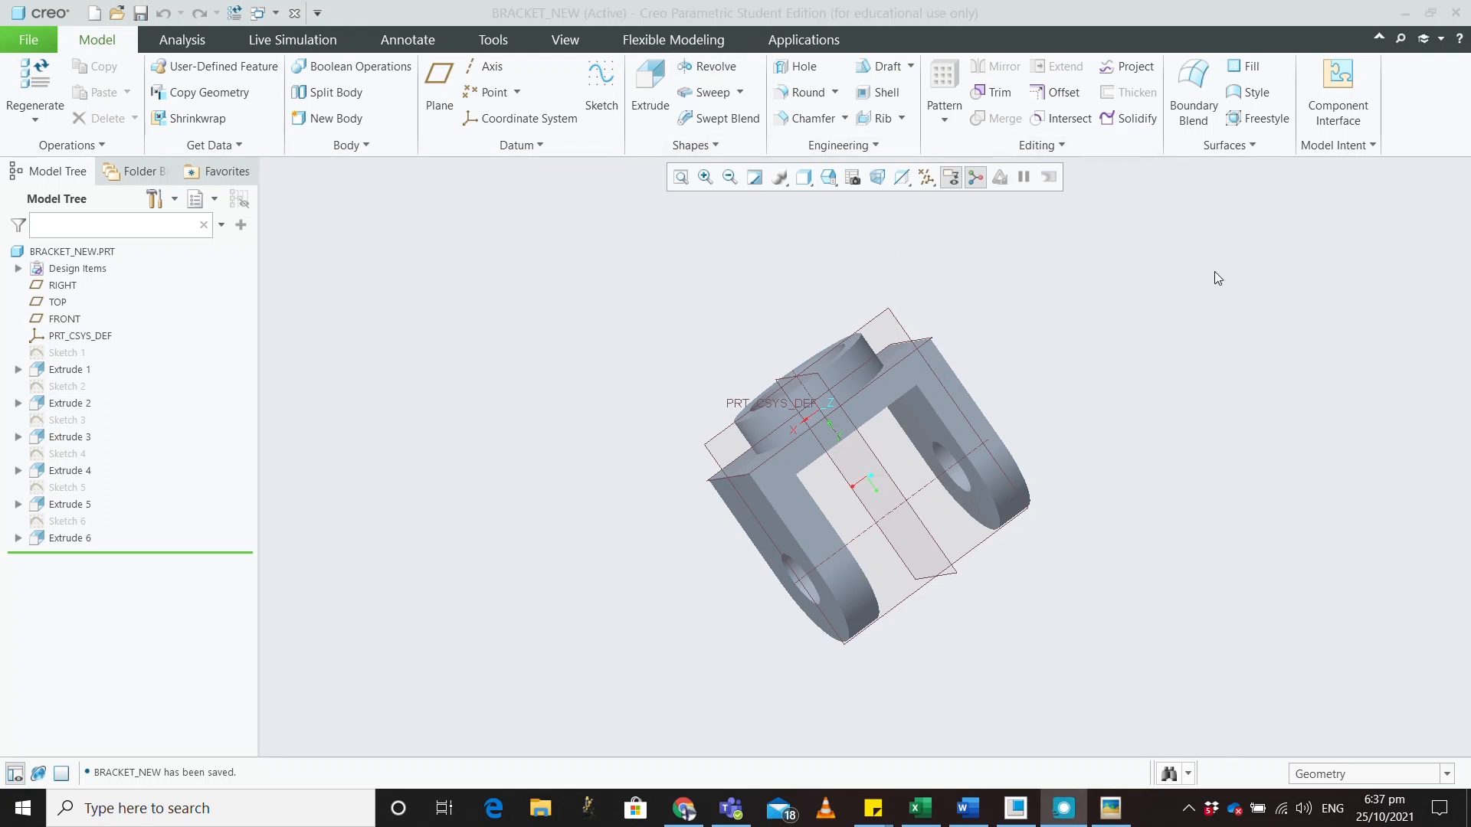
Create a new part named revolve using the mmns_part_solid_abs template instead of the default
click(12, 51)
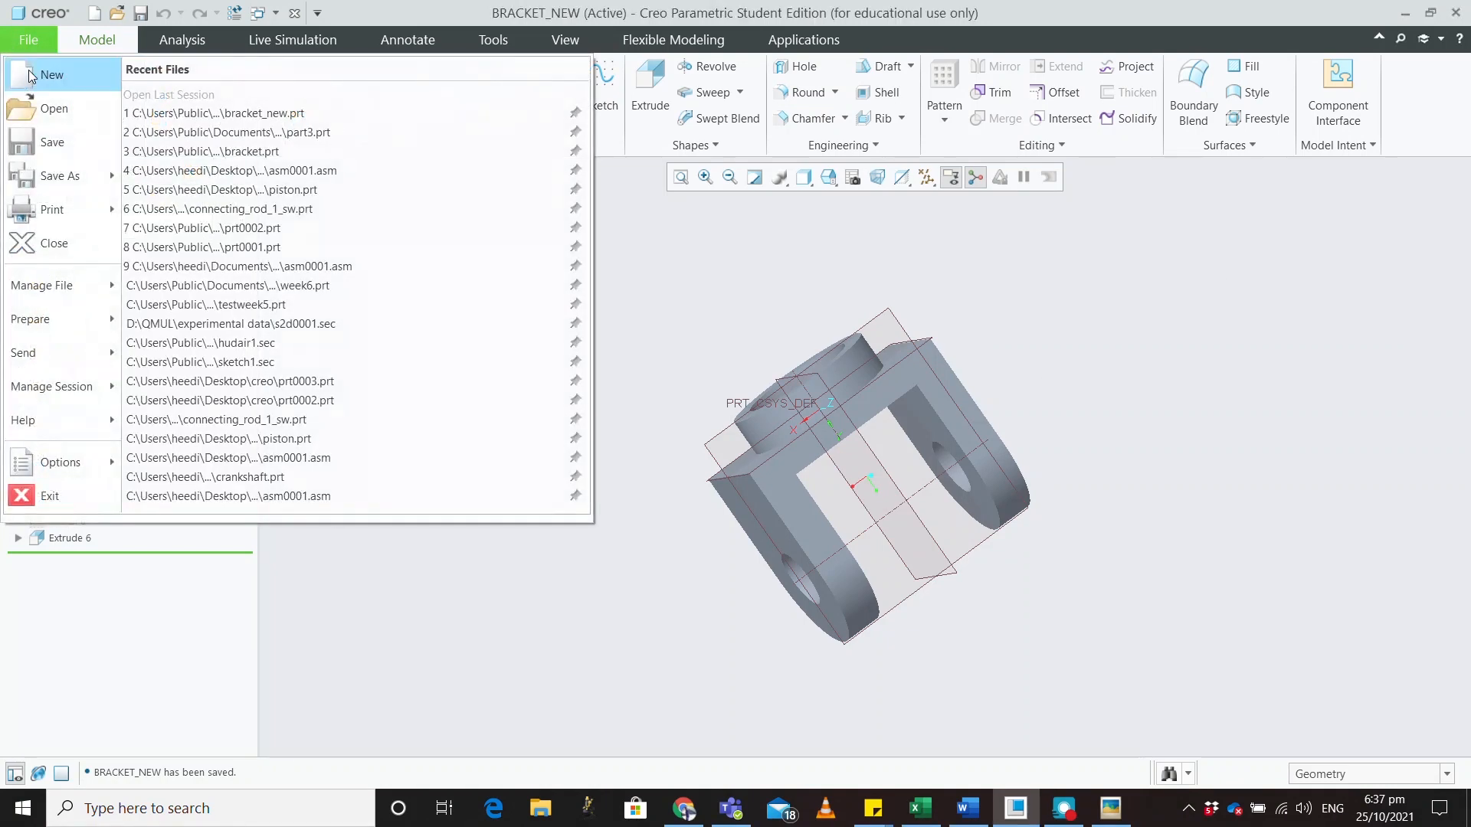
click(35, 75)
click(556, 537)
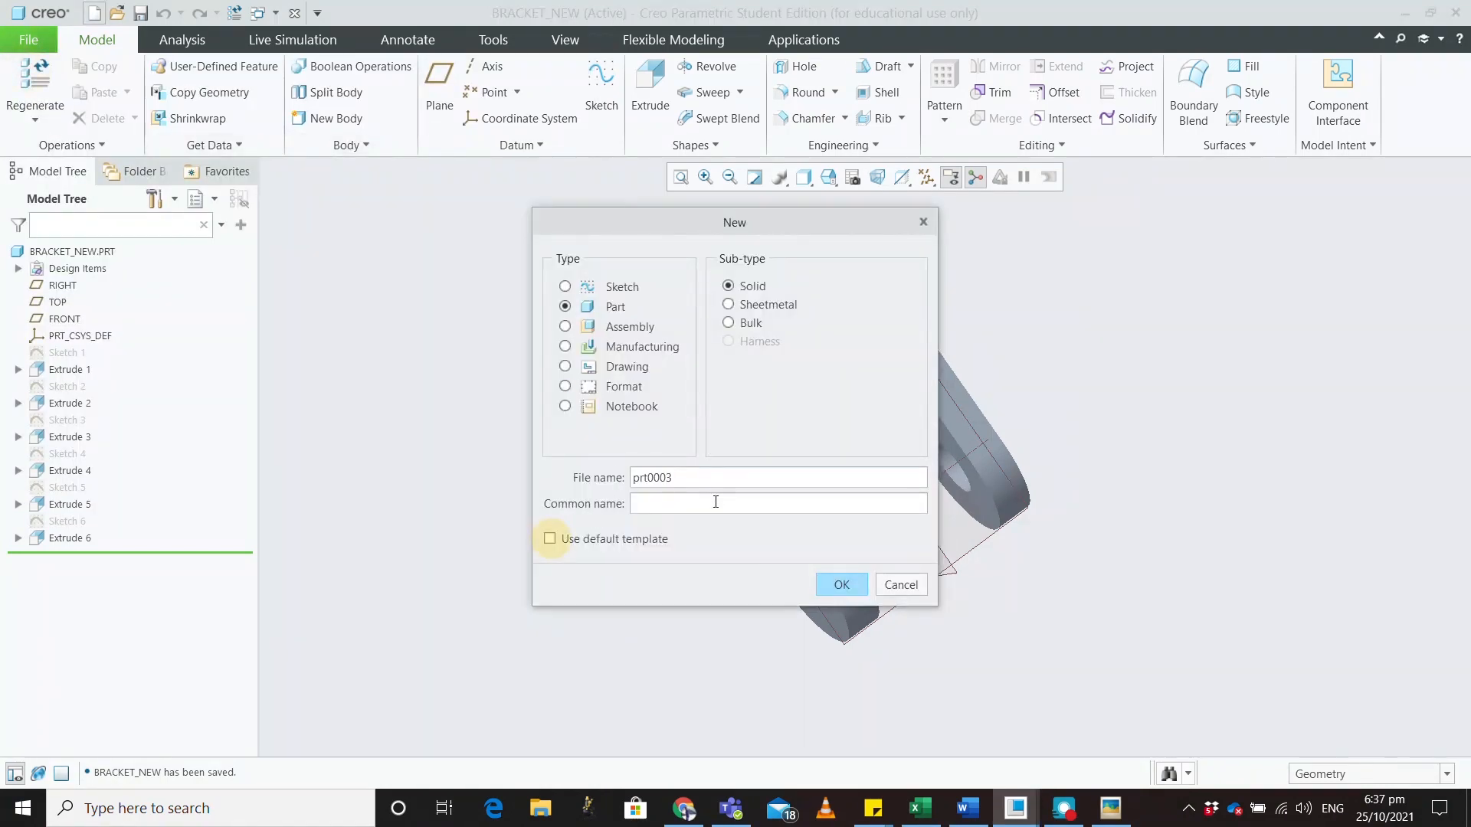
click(581, 472)
text(revolve)
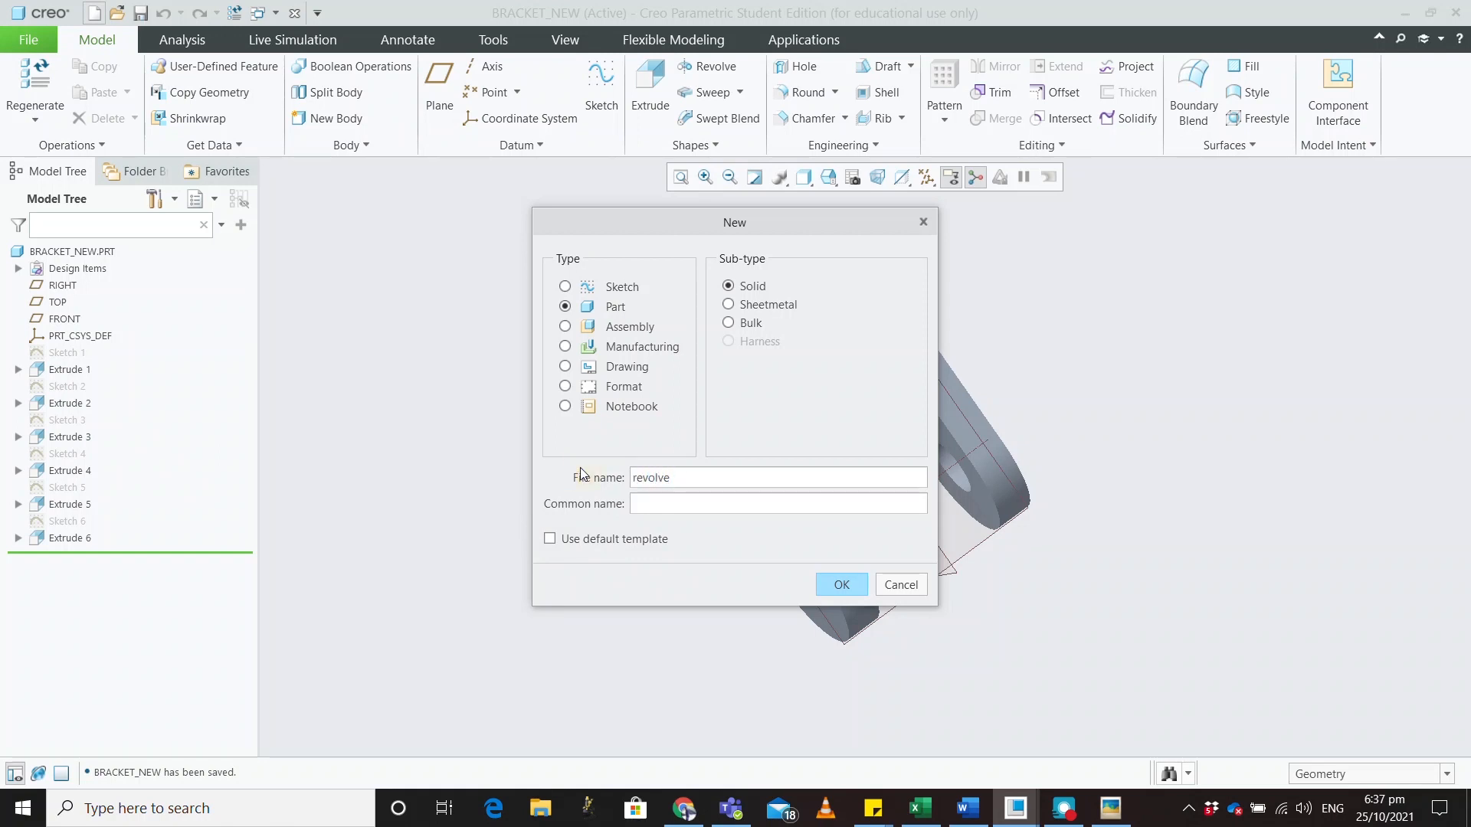
click(823, 582)
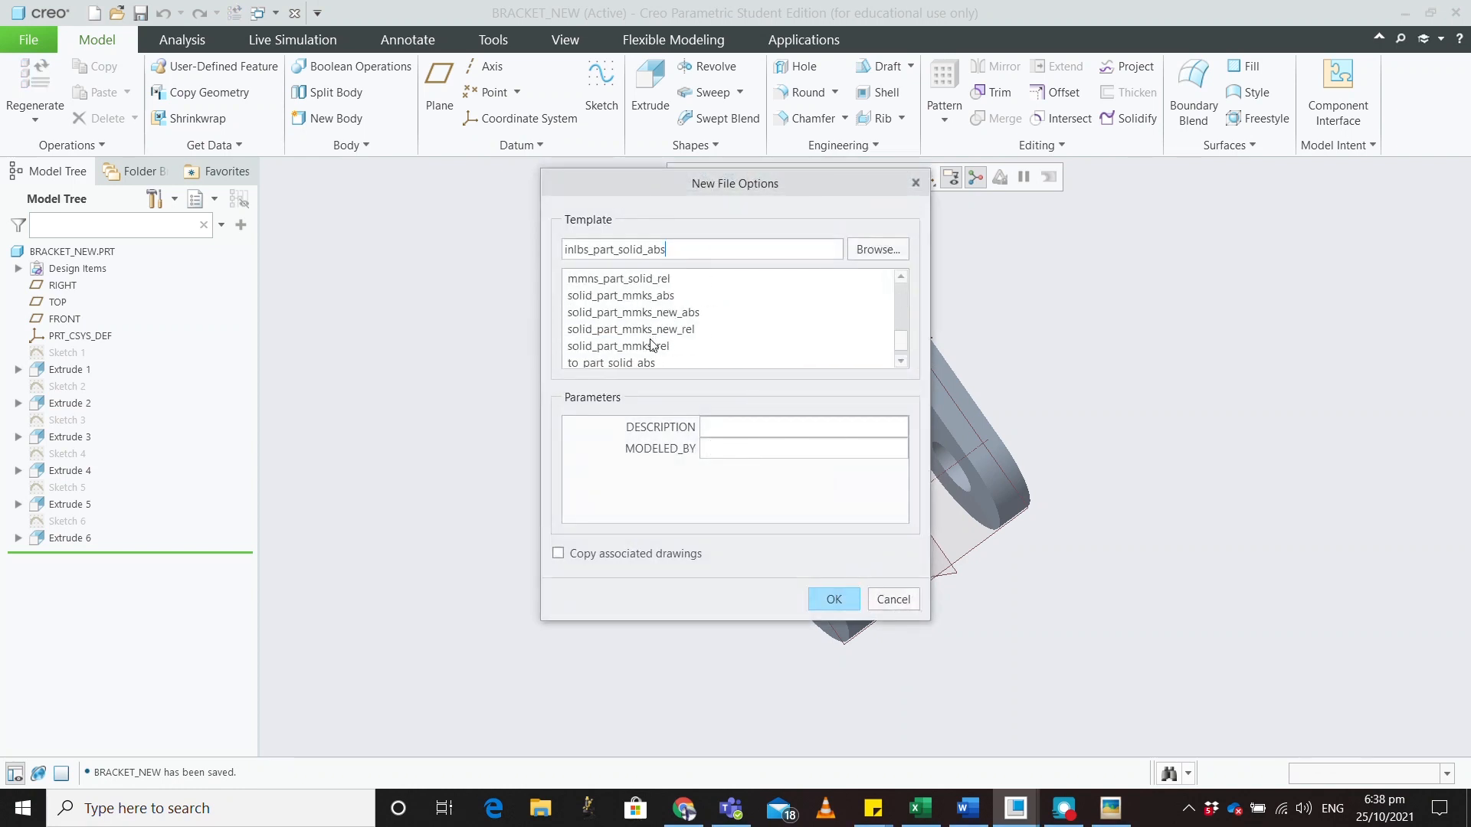
scroll(655, 331, up, 2)
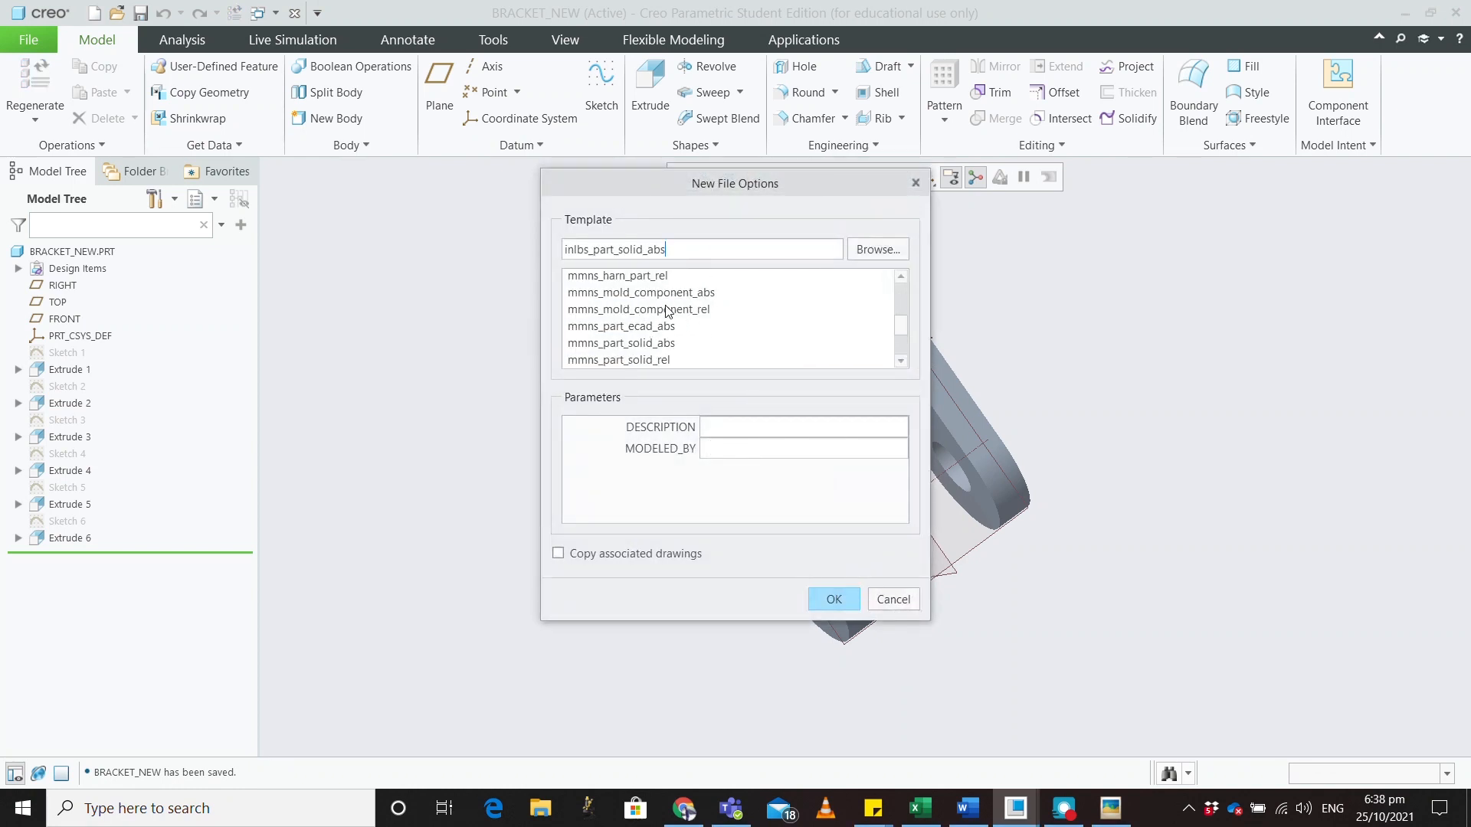
scroll(666, 327, up, 1)
scroll(666, 327, down, 1)
click(660, 344)
click(833, 599)
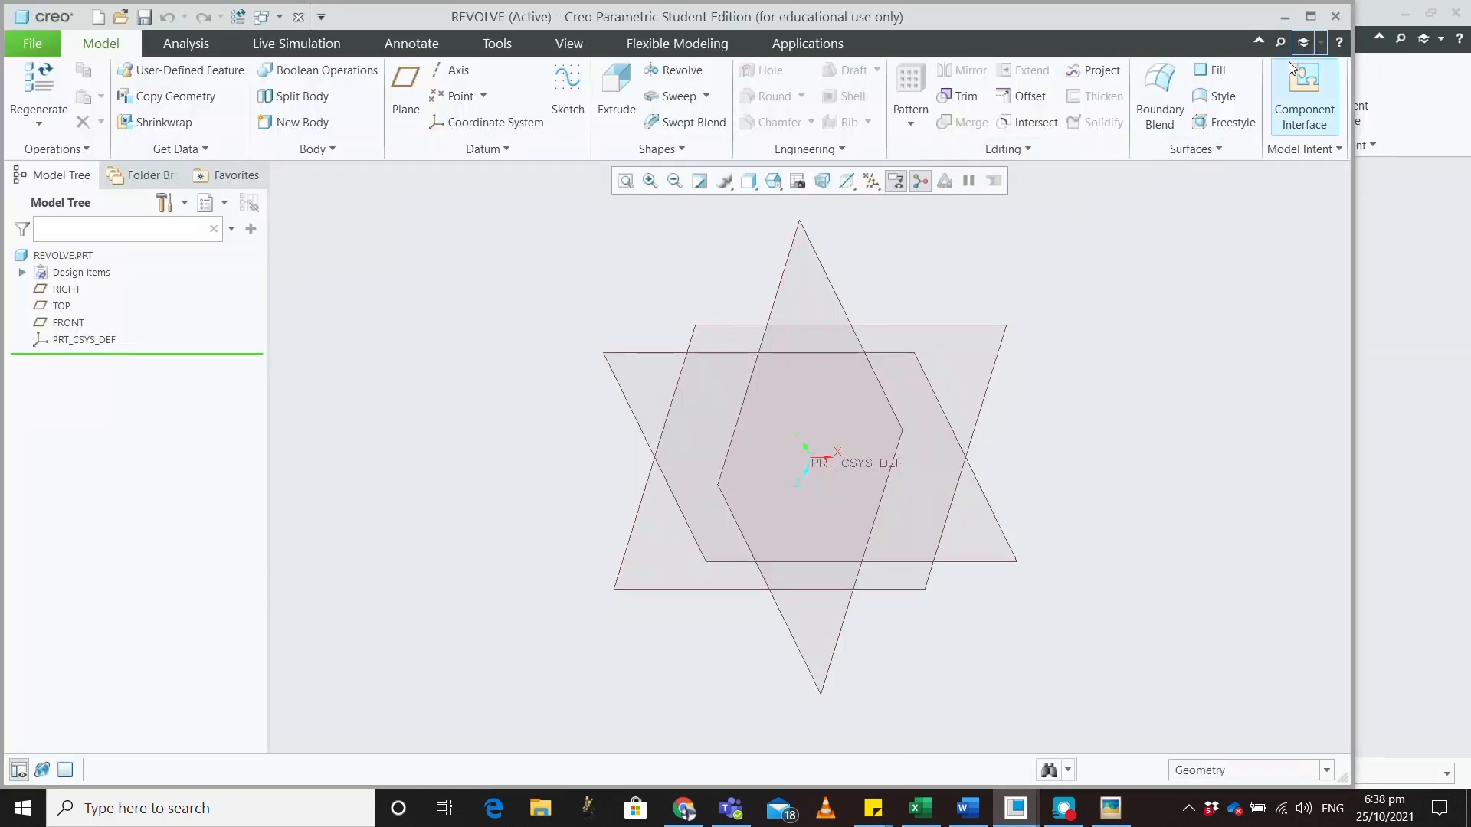
Maximize the REVOLVE part window
click(1310, 16)
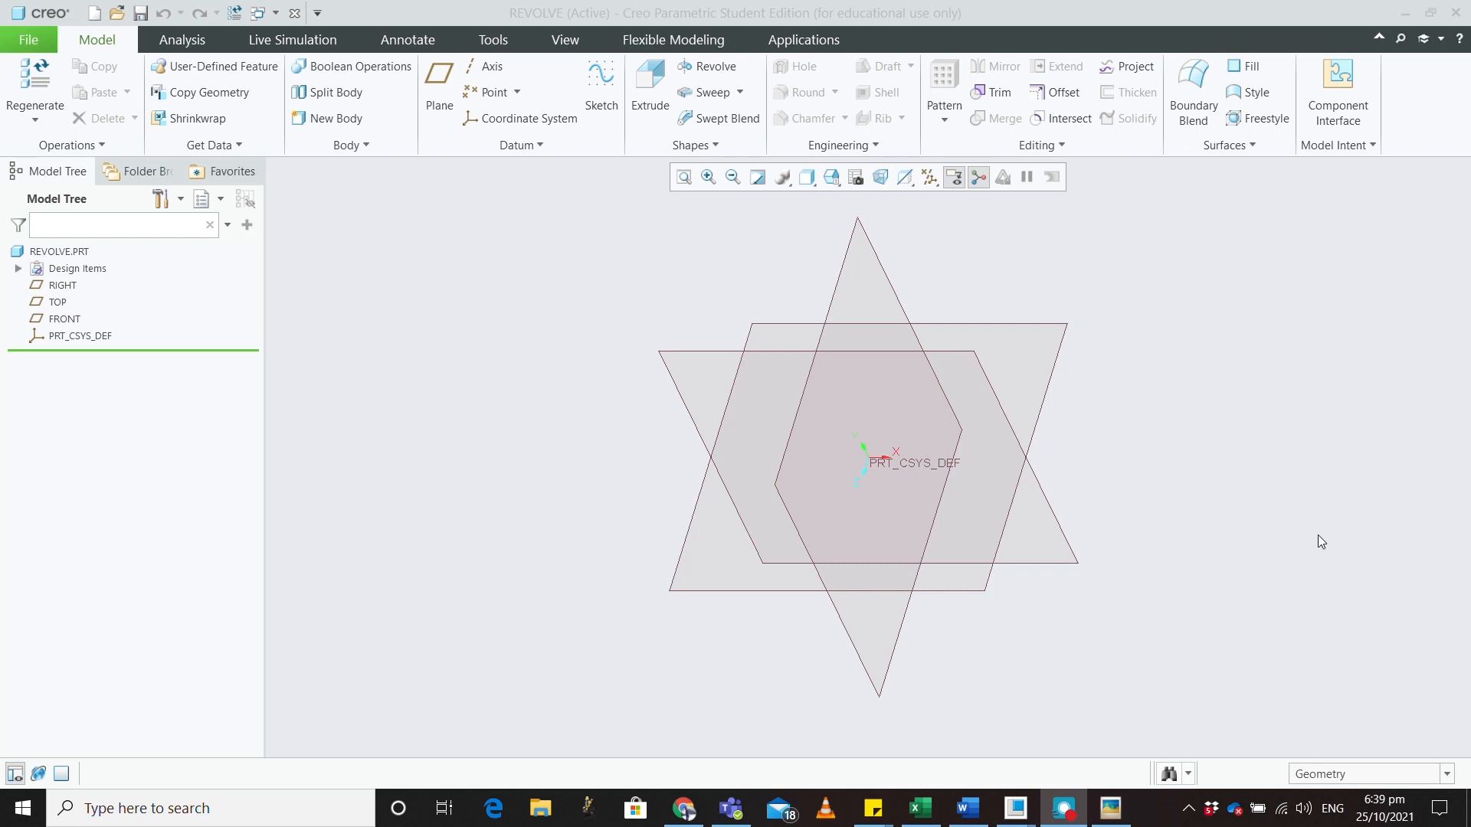
Start a sketch on the FRONT plane with a vertical centerline through the origin
click(741, 353)
click(740, 349)
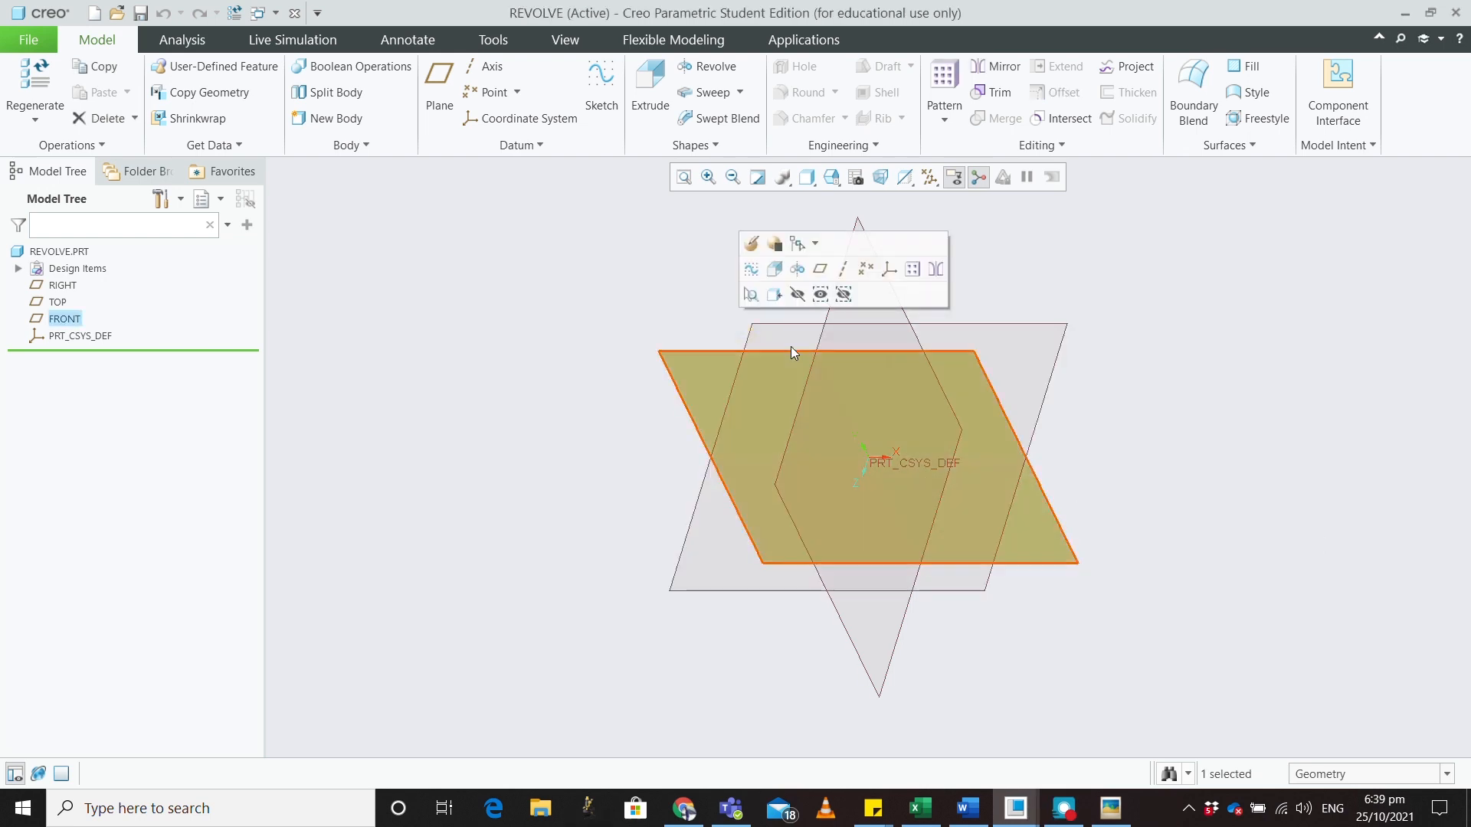
click(603, 96)
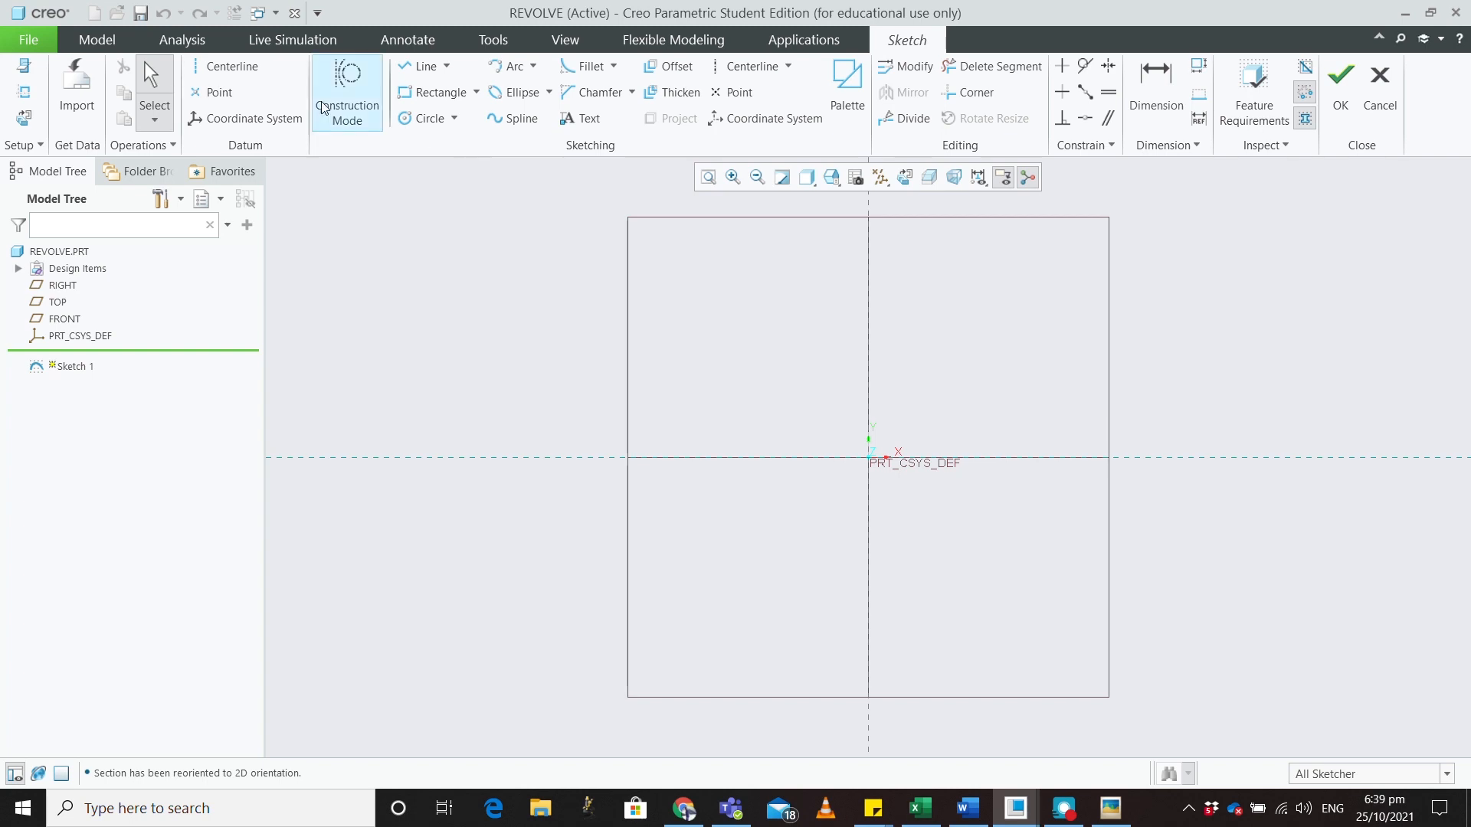
click(225, 66)
click(870, 462)
click(872, 354)
middle_click(989, 357)
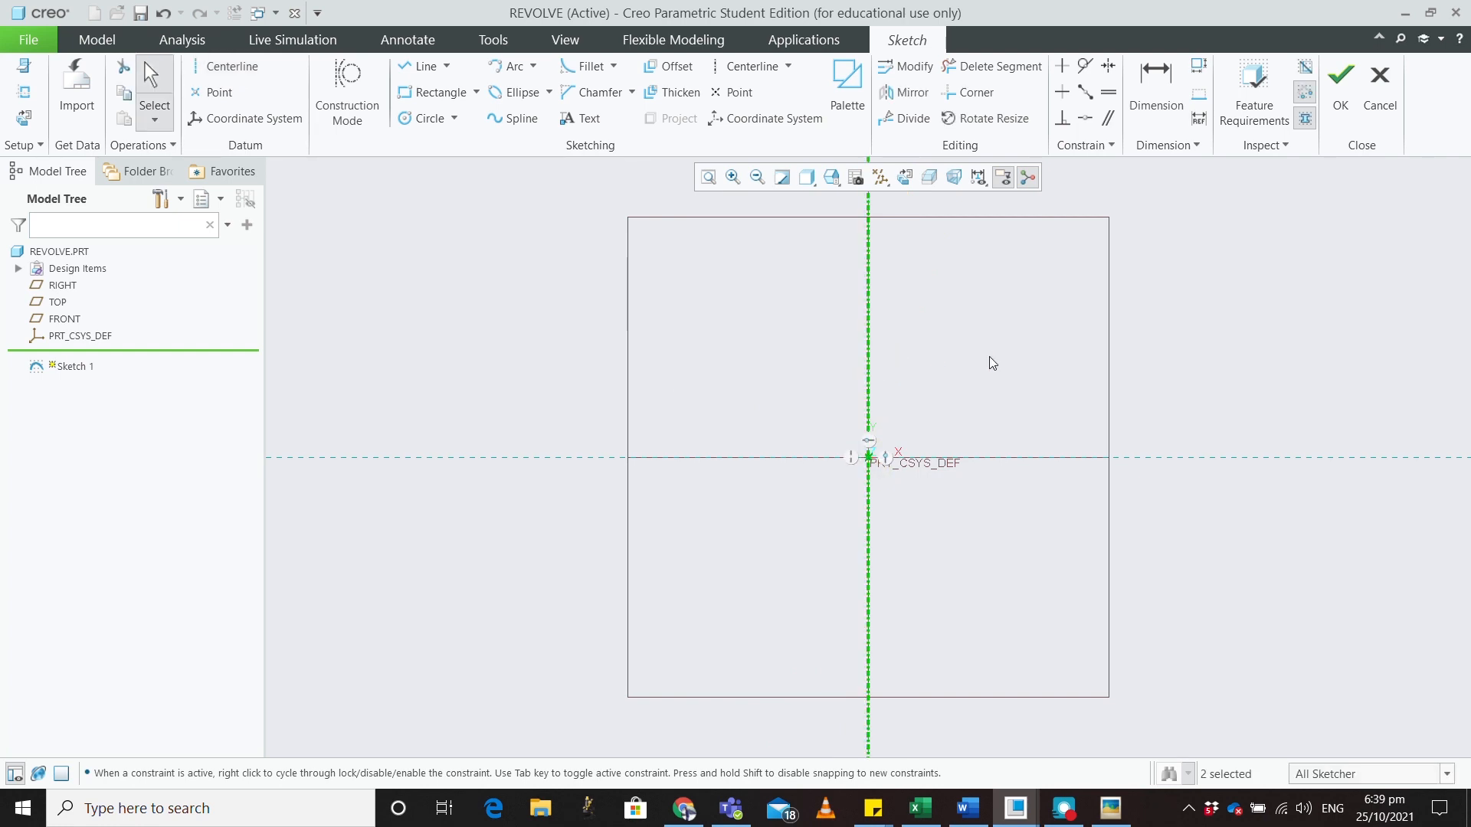
Draw a tall narrow rectangle right of the centerline and finish the sketch
click(435, 92)
click(974, 257)
click(1007, 456)
middle_click(1056, 399)
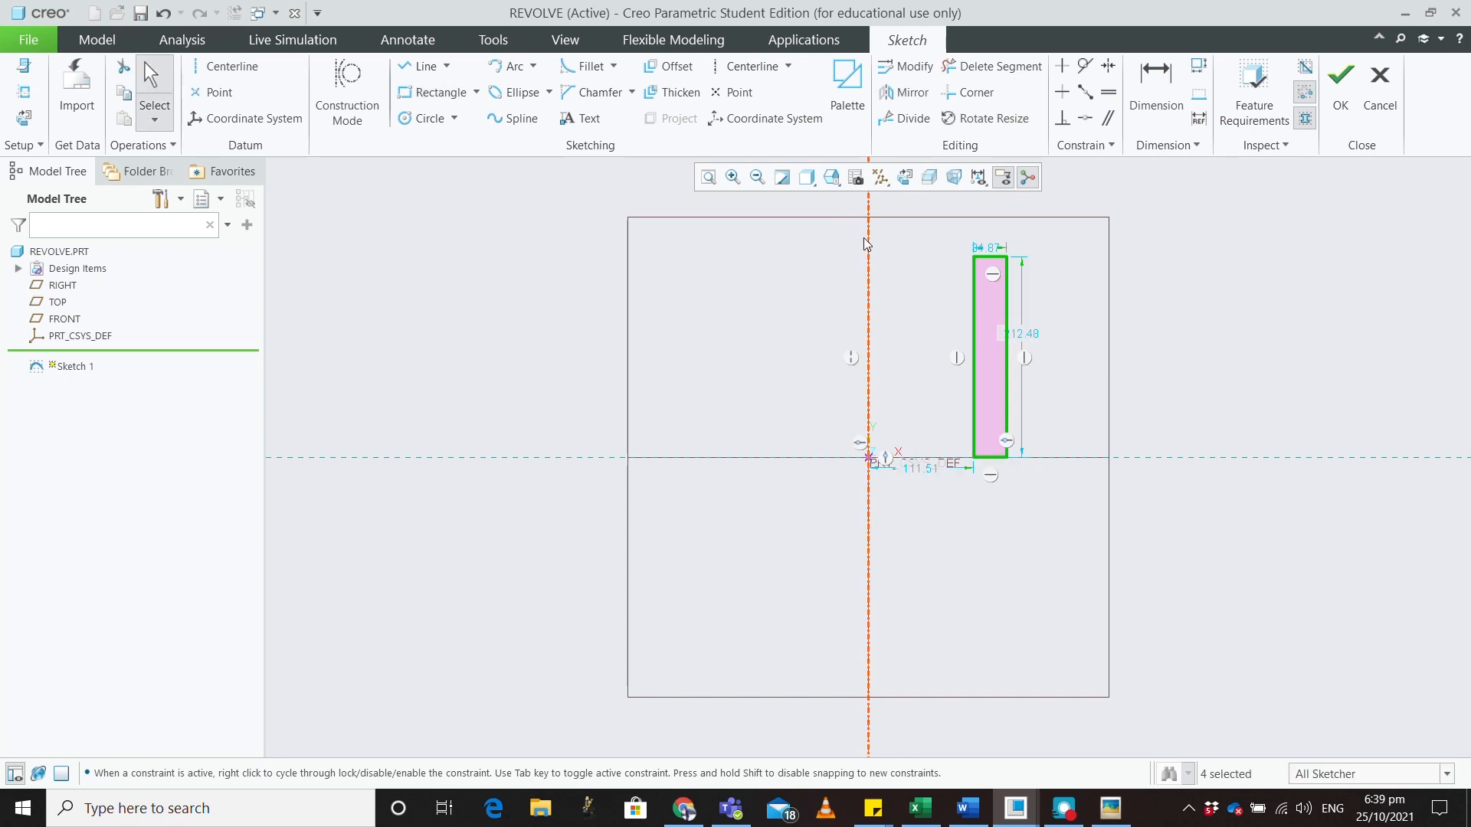
click(1339, 86)
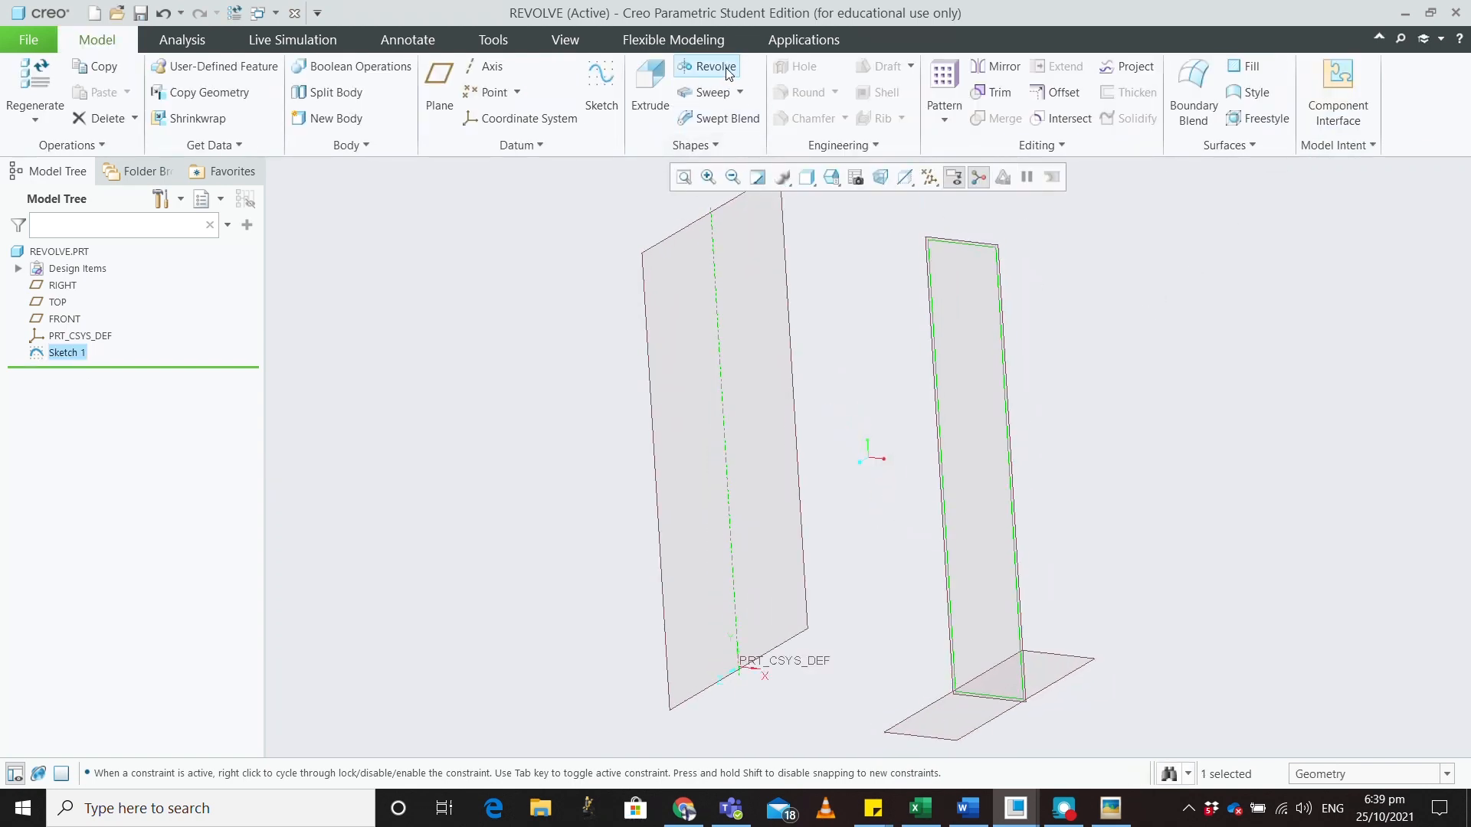
Try revolving Sketch 1, adjust the angle, then cancel and discard the revolve
click(728, 73)
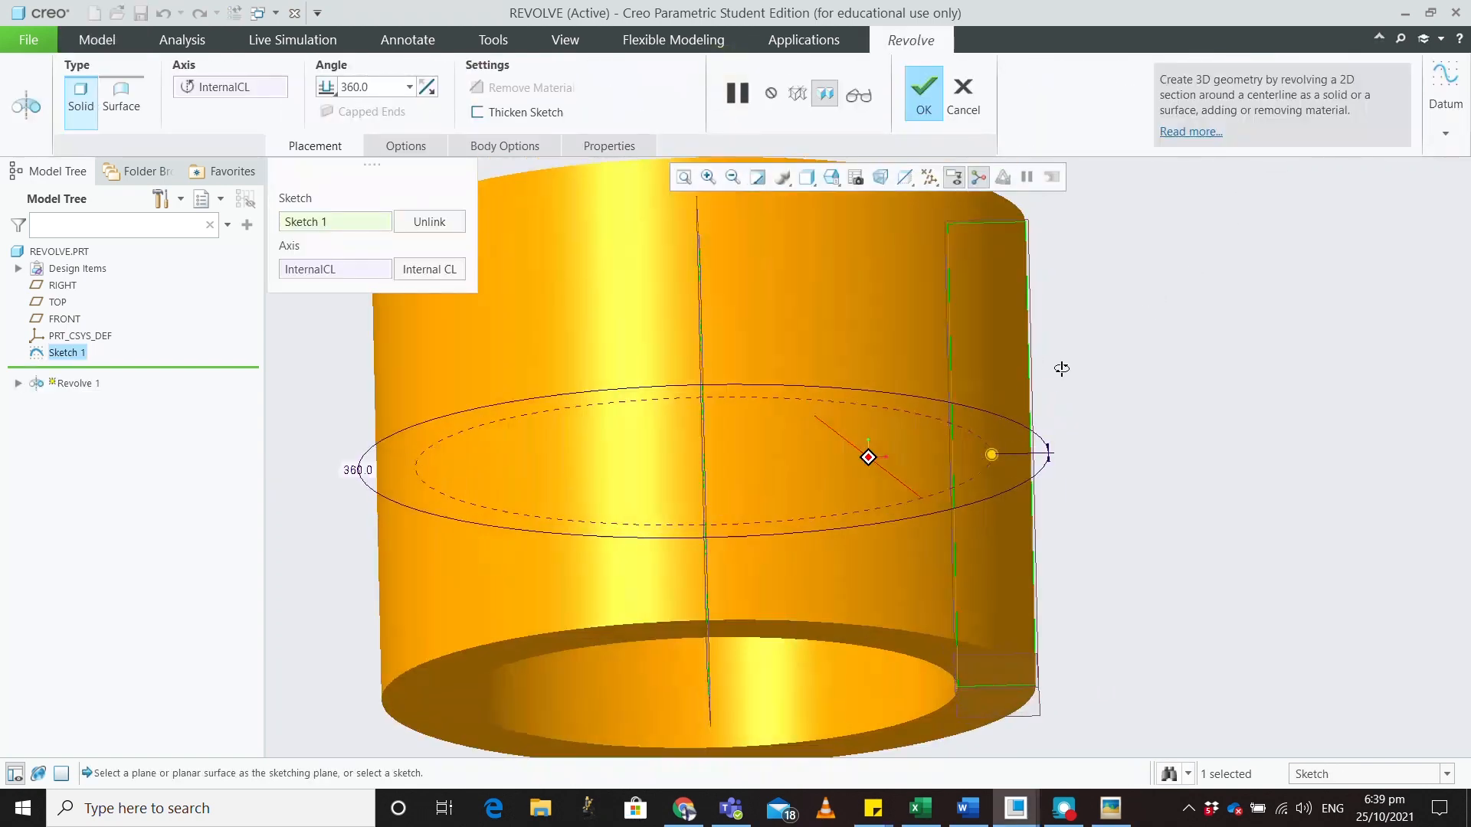
drag(988, 454, 495, 463)
scroll(718, 400, down, 4)
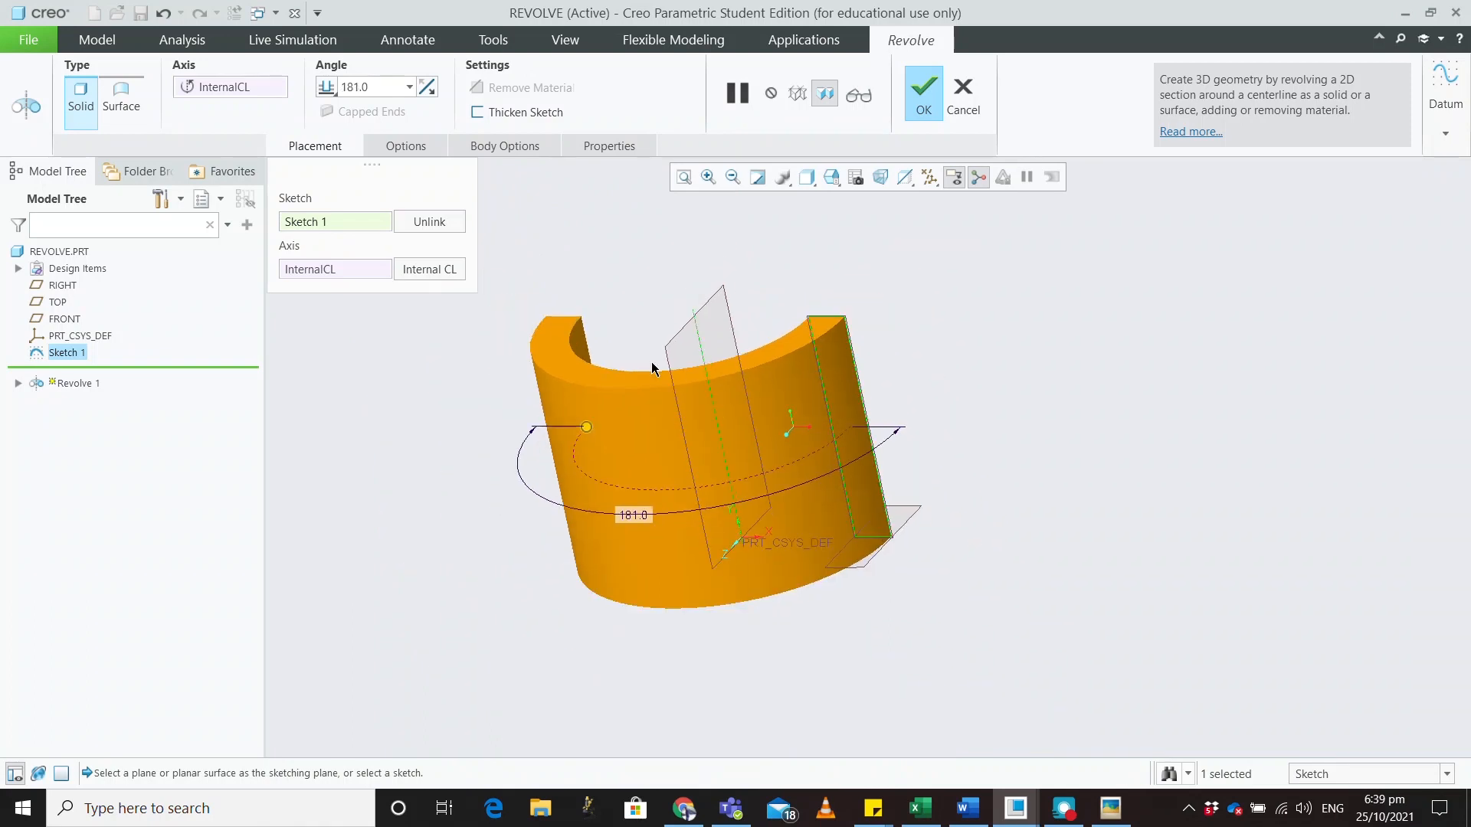
middle_drag(593, 328, 606, 417)
drag(605, 417, 624, 328)
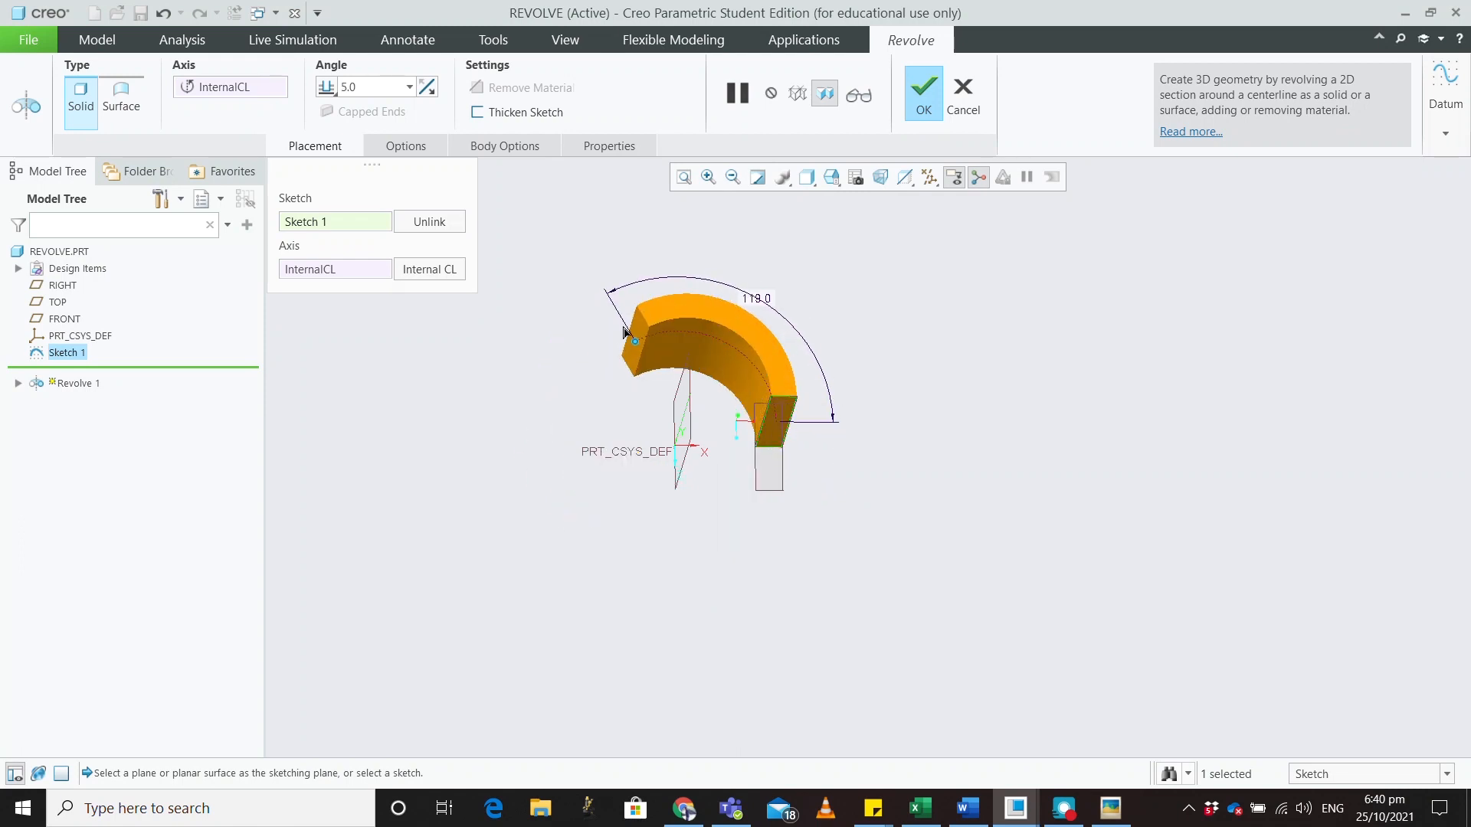
key(Escape)
click(741, 439)
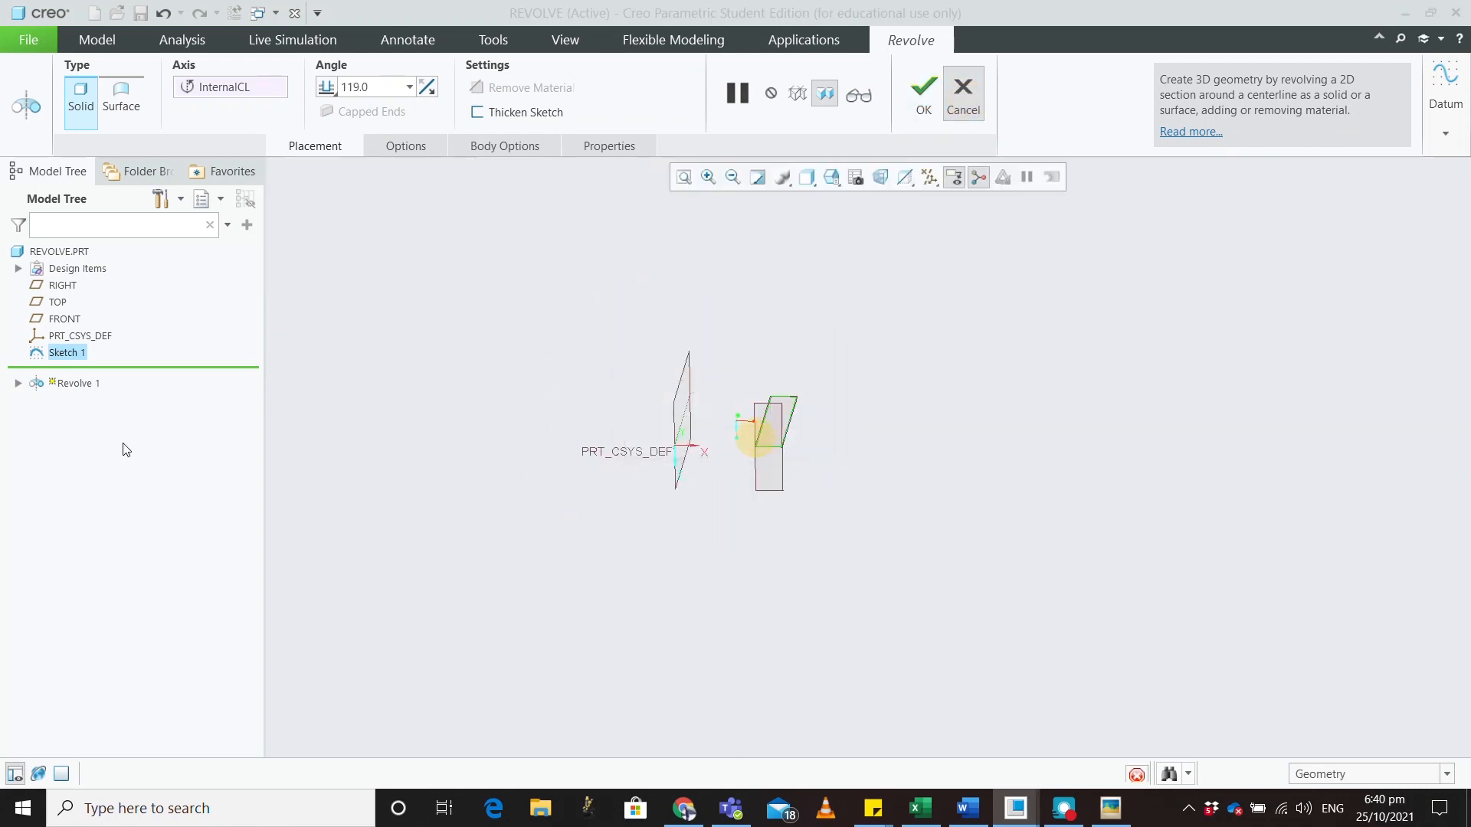
Reopen Sketch 1 for editing via Edit Definition
right_click(63, 353)
click(99, 273)
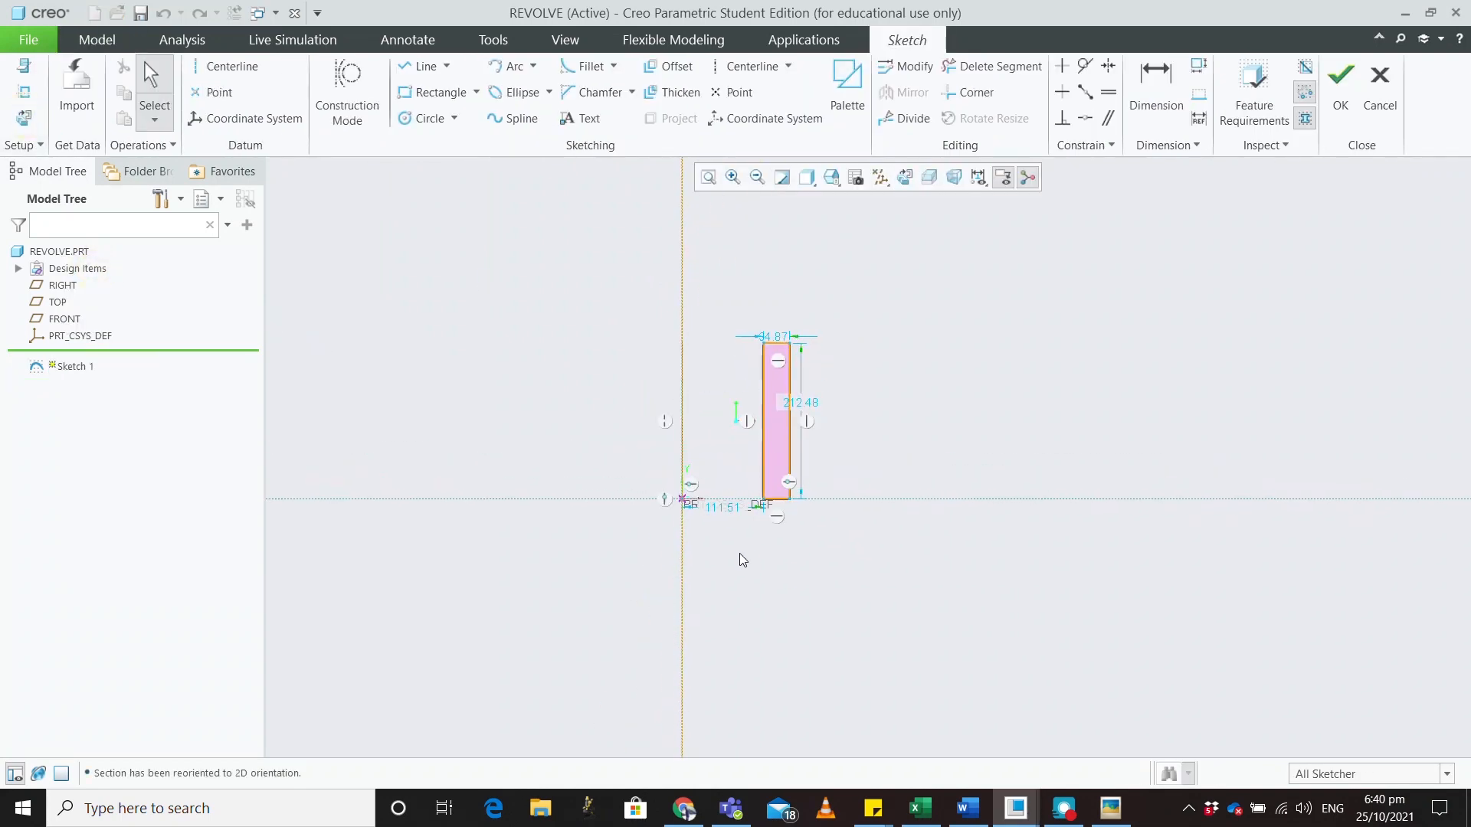
scroll(737, 531, up, 3)
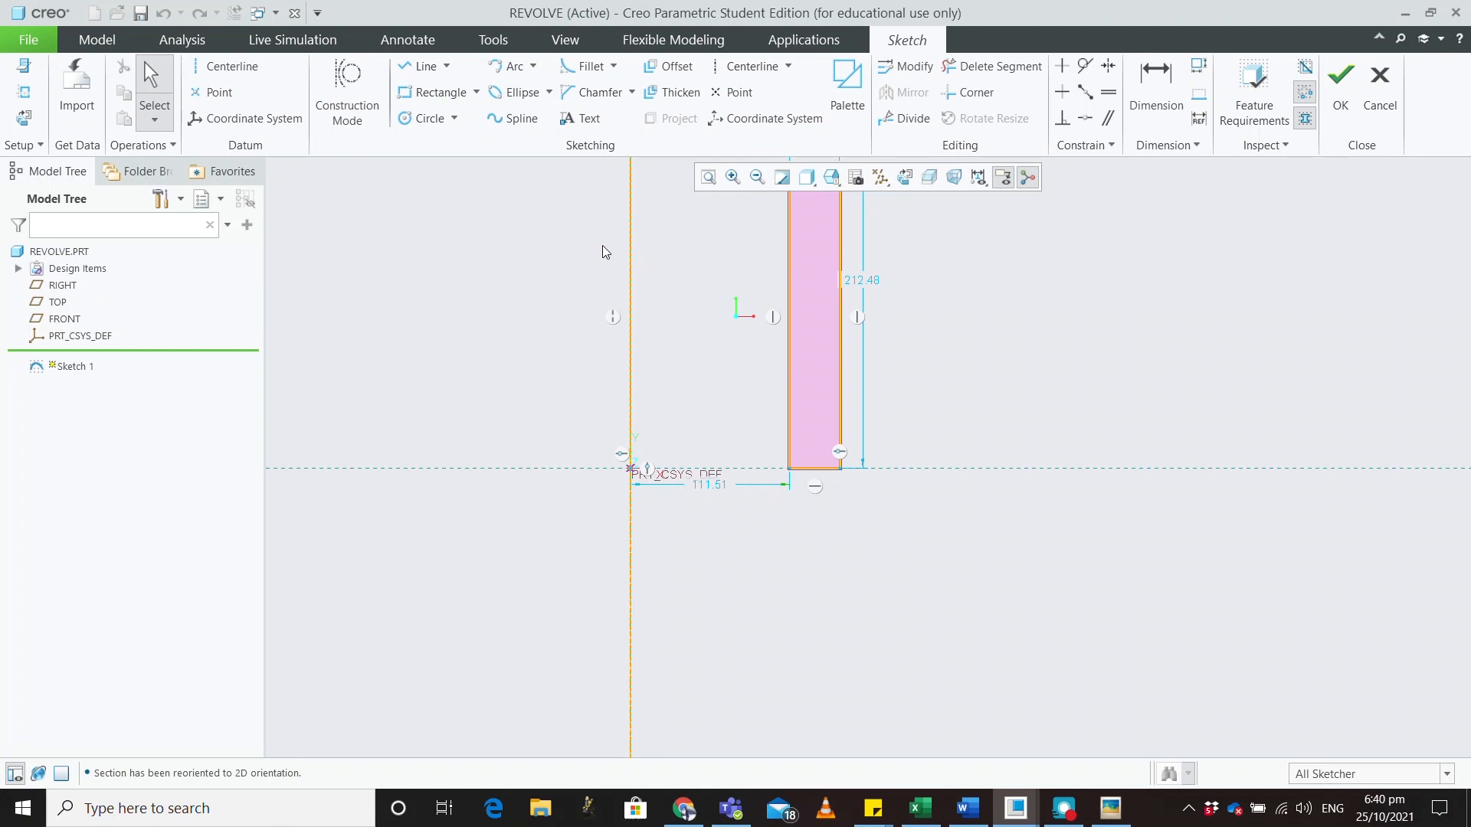
Add a base rectangle from the bottom corner to the centerline, trim the overlapping edge, and finish
click(439, 92)
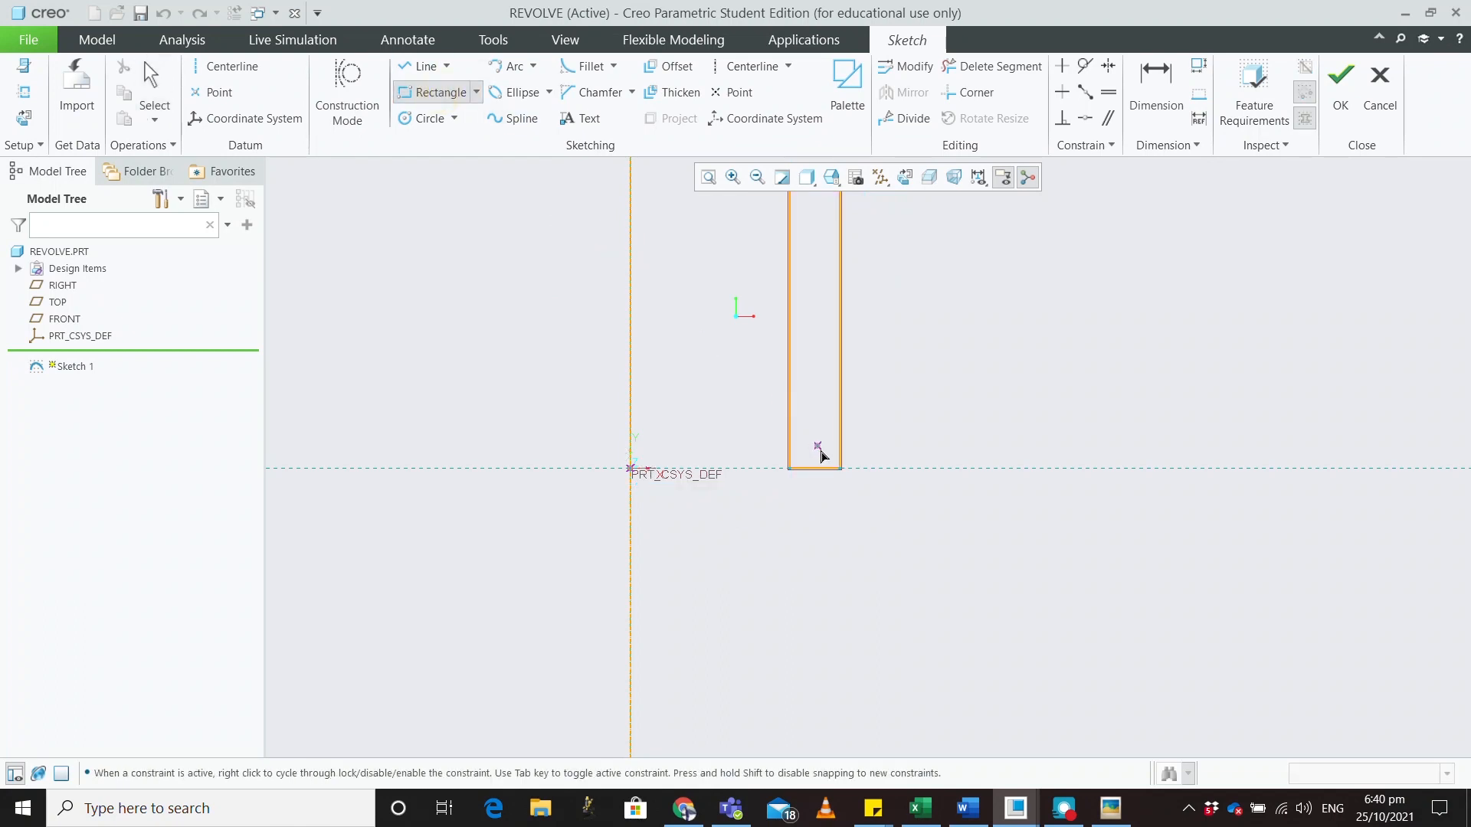
click(839, 469)
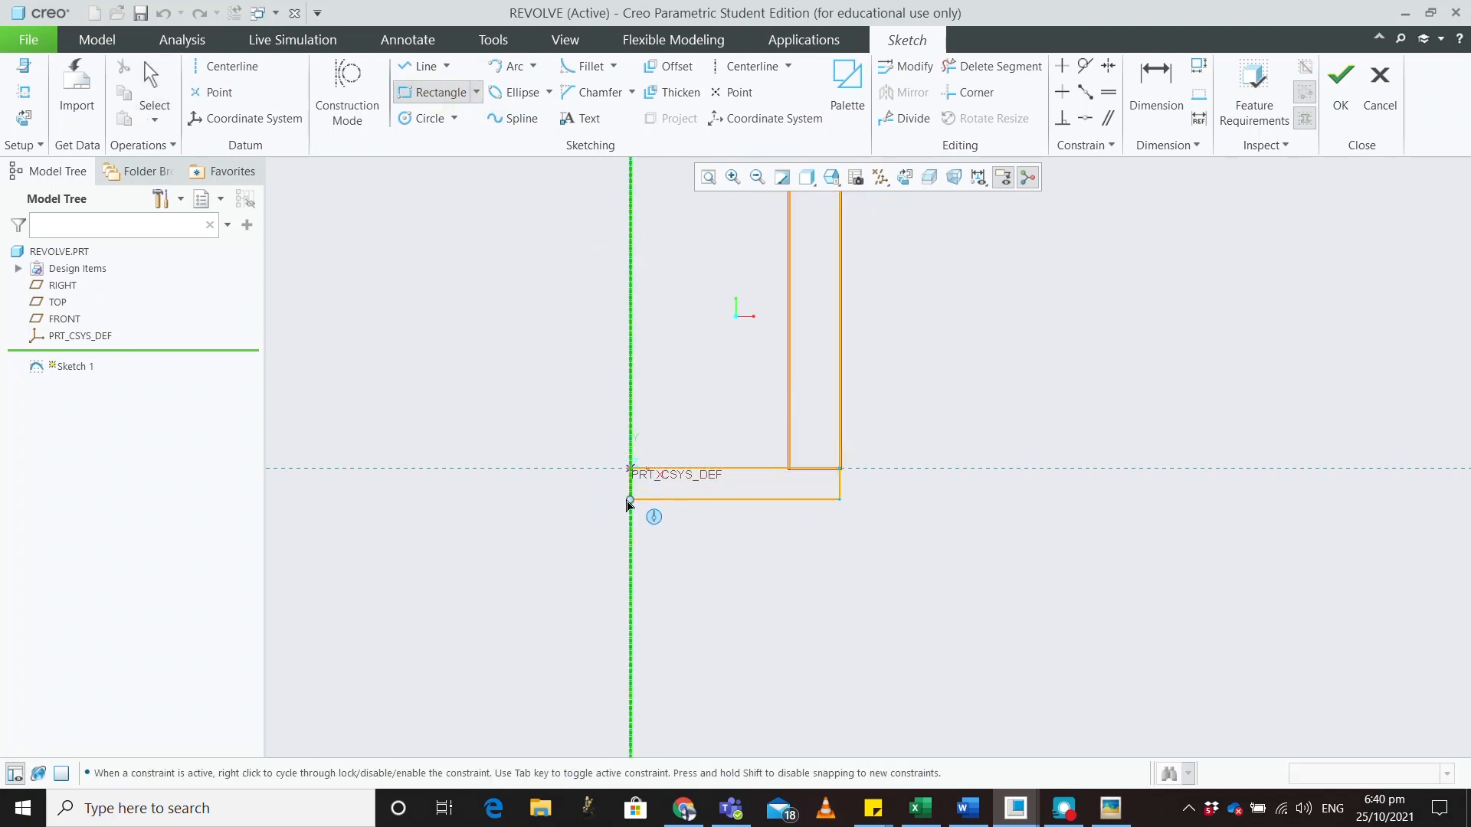
click(632, 519)
middle_click(889, 528)
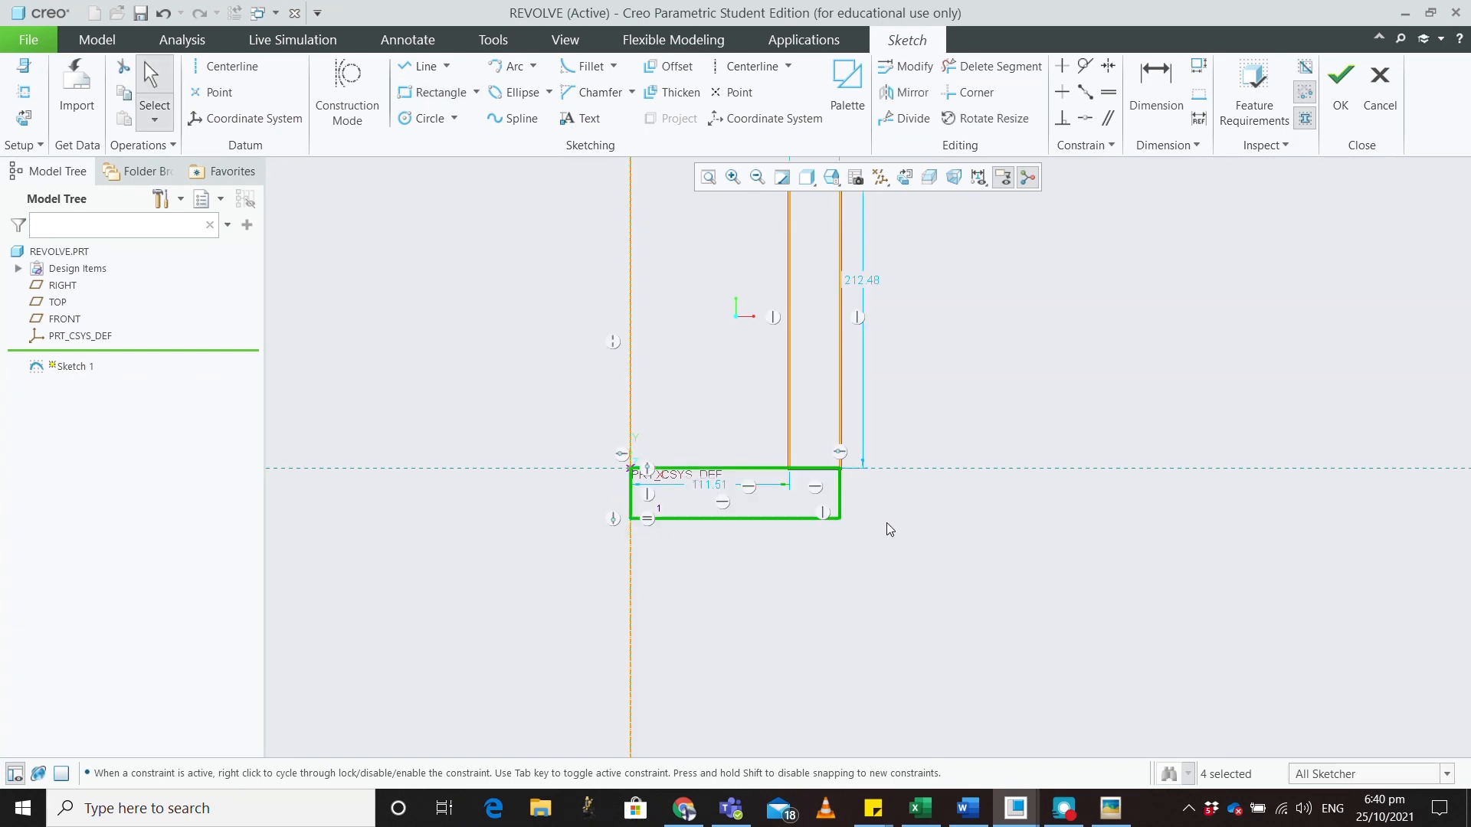
click(992, 67)
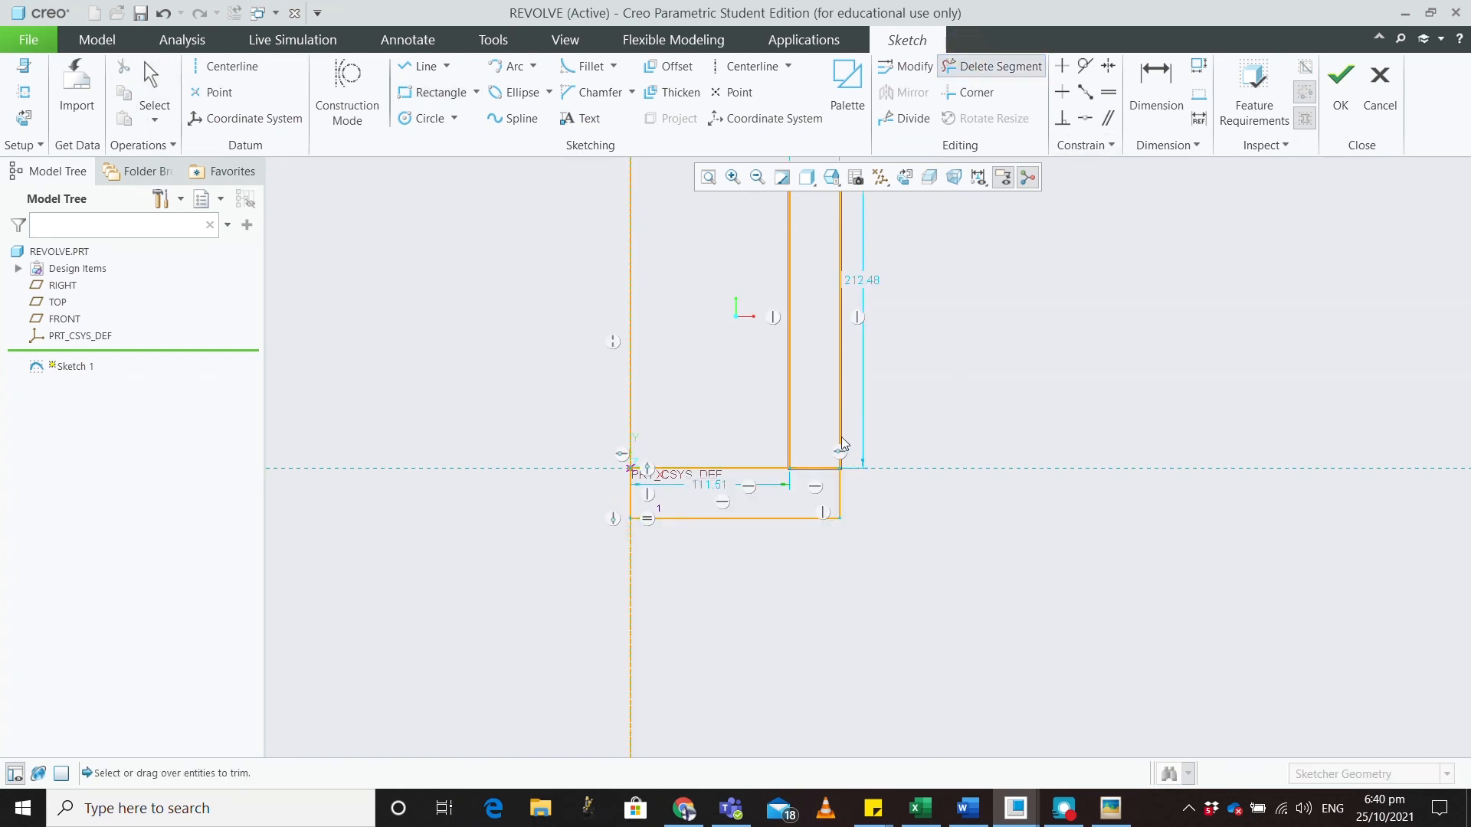
click(814, 469)
click(803, 469)
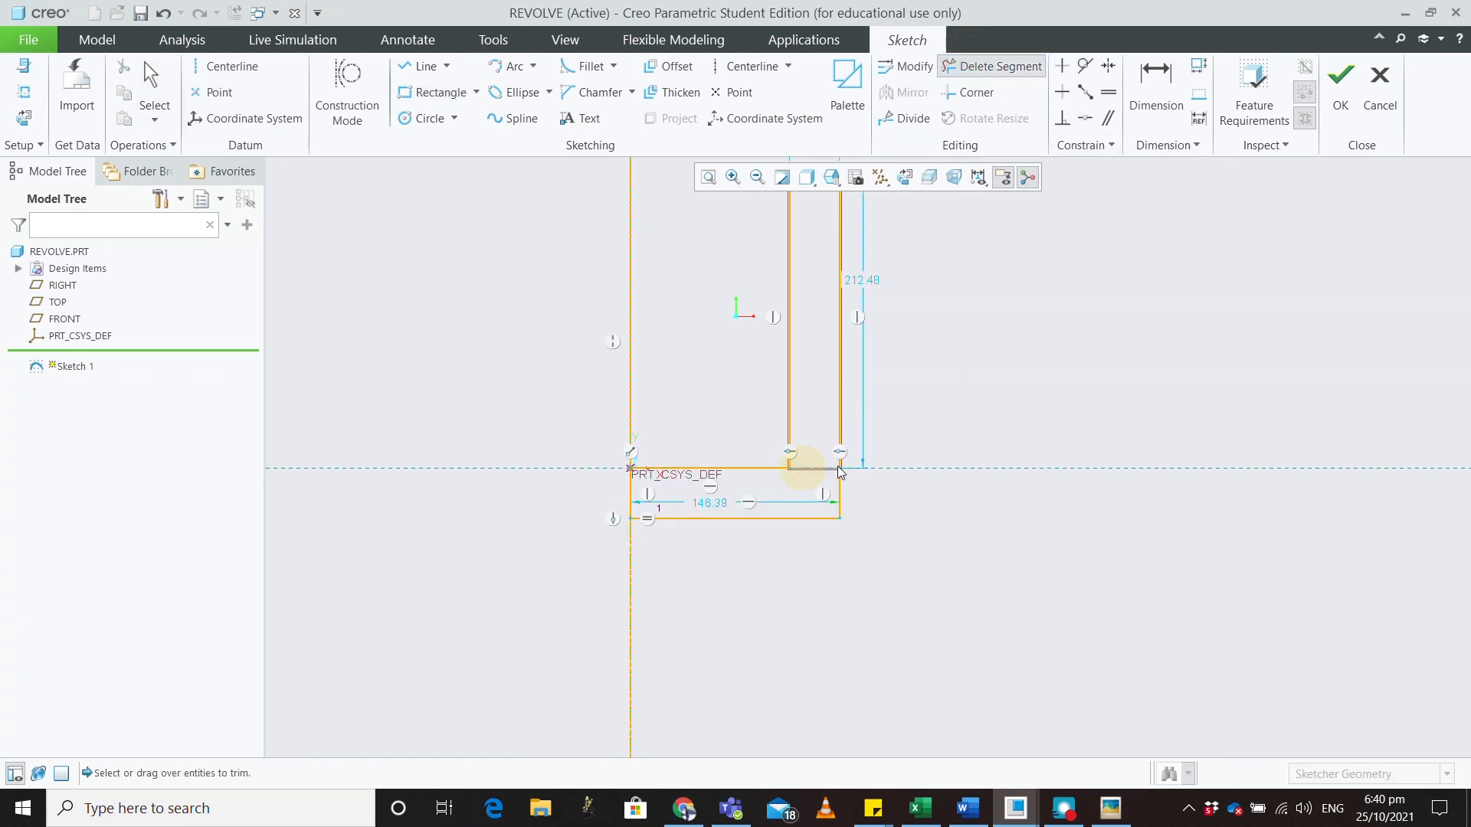
middle_click(967, 383)
click(1340, 76)
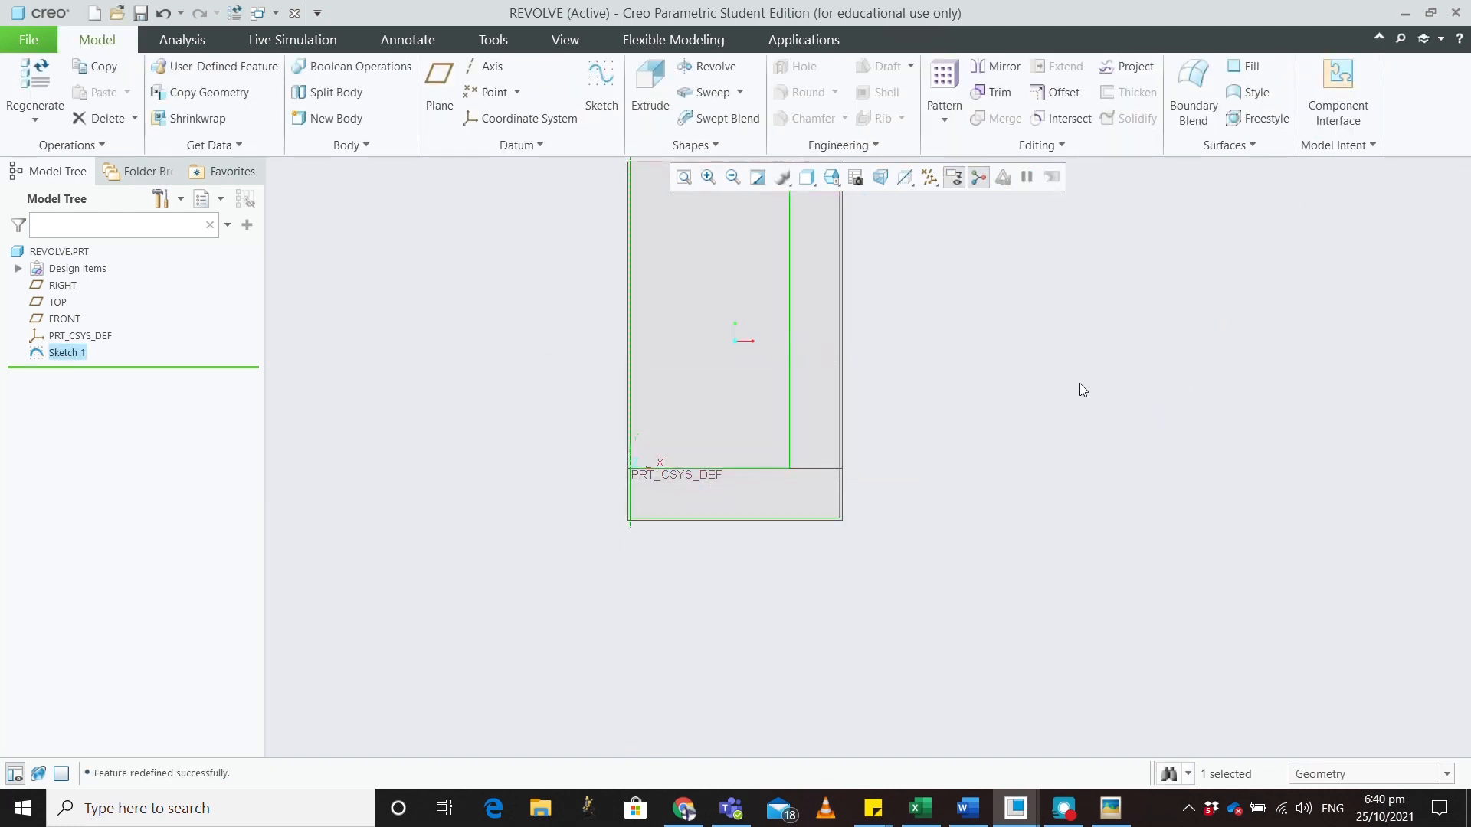
Revolve Sketch 1 a full 360° into a hollow cup-shaped solid, then select Sketch 1
click(706, 66)
middle_drag(990, 400, 978, 476)
middle_drag(988, 360, 1024, 299)
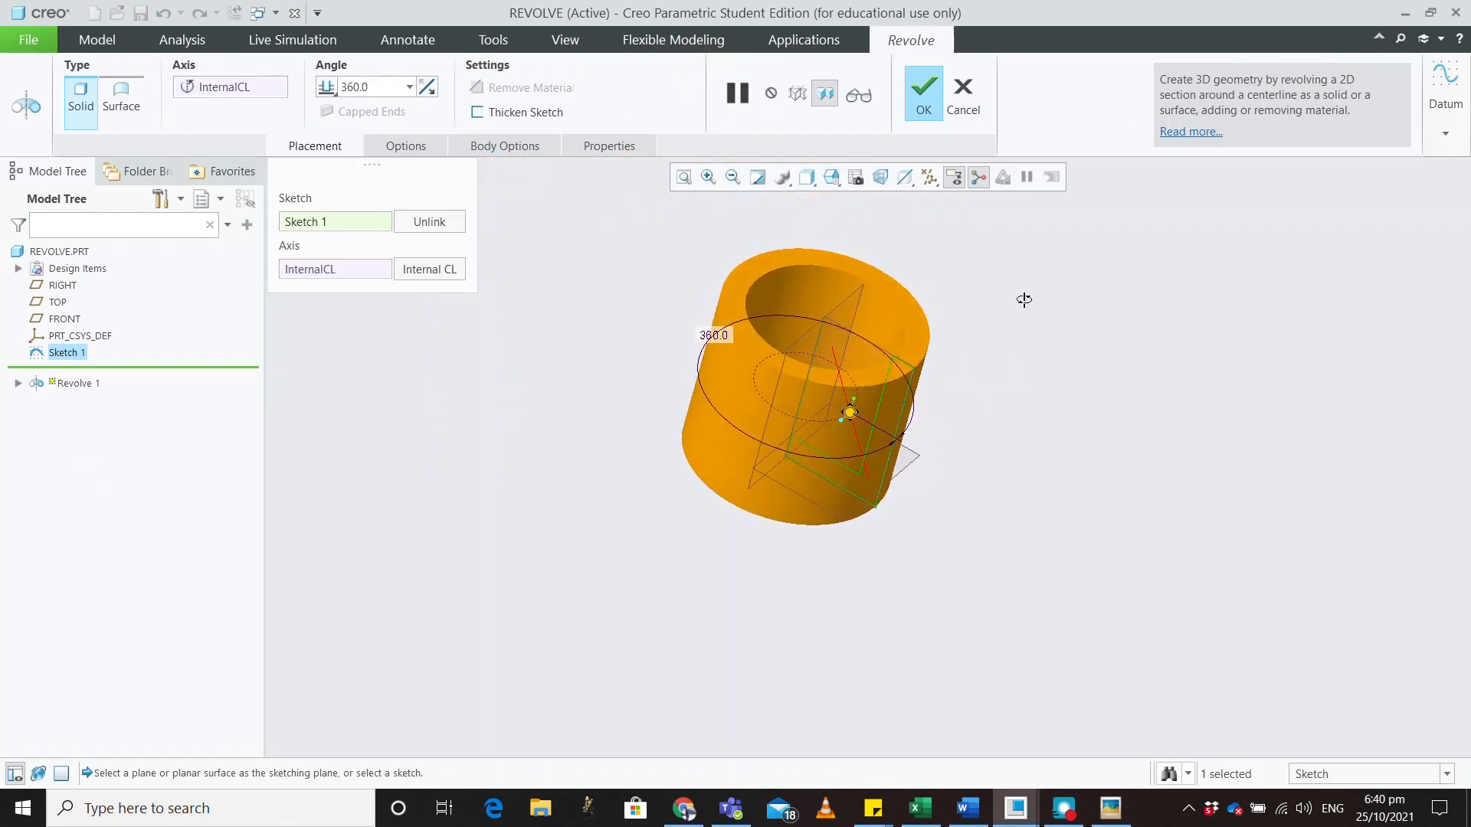
click(916, 115)
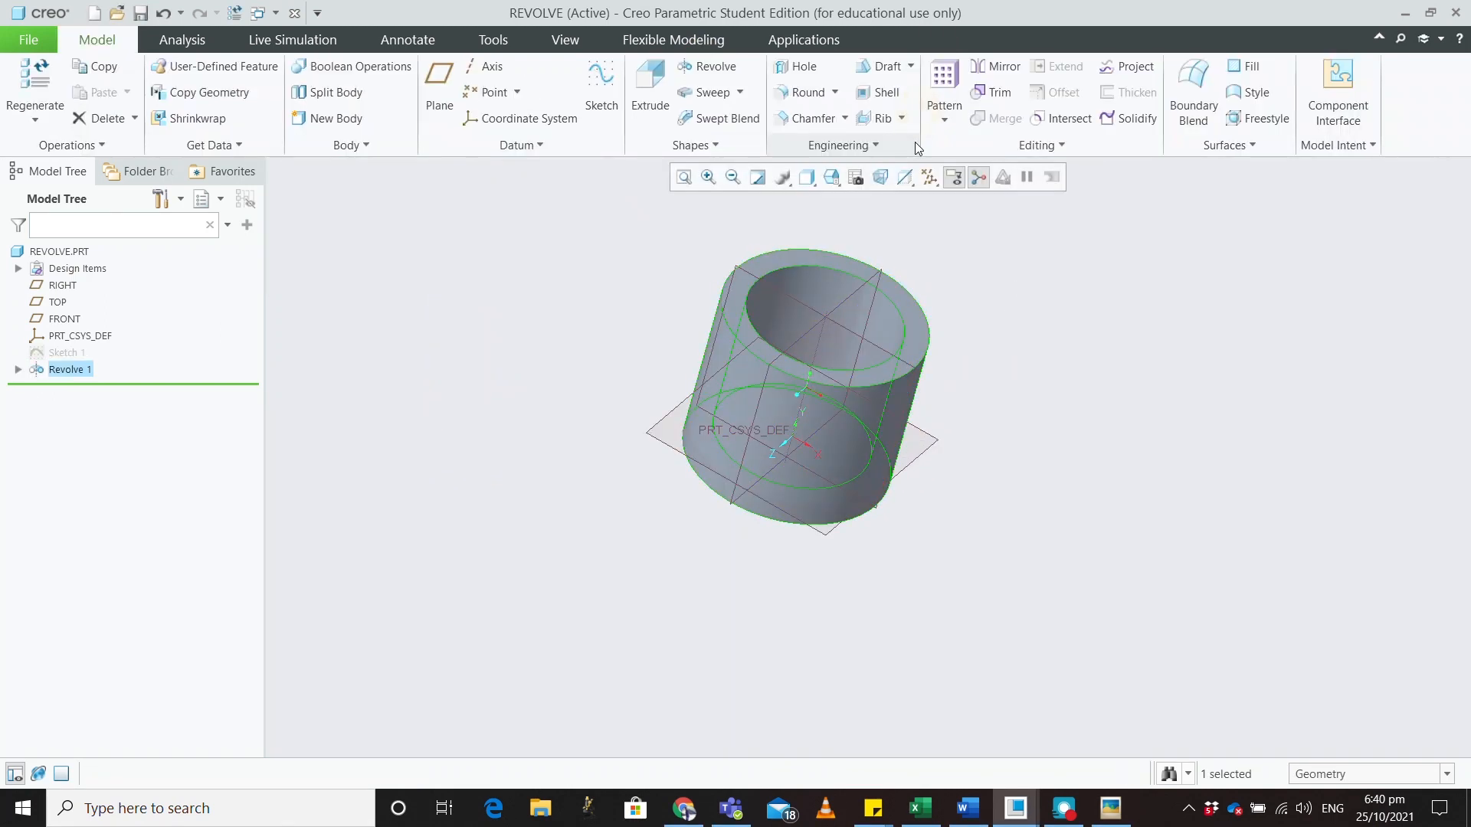
click(1408, 489)
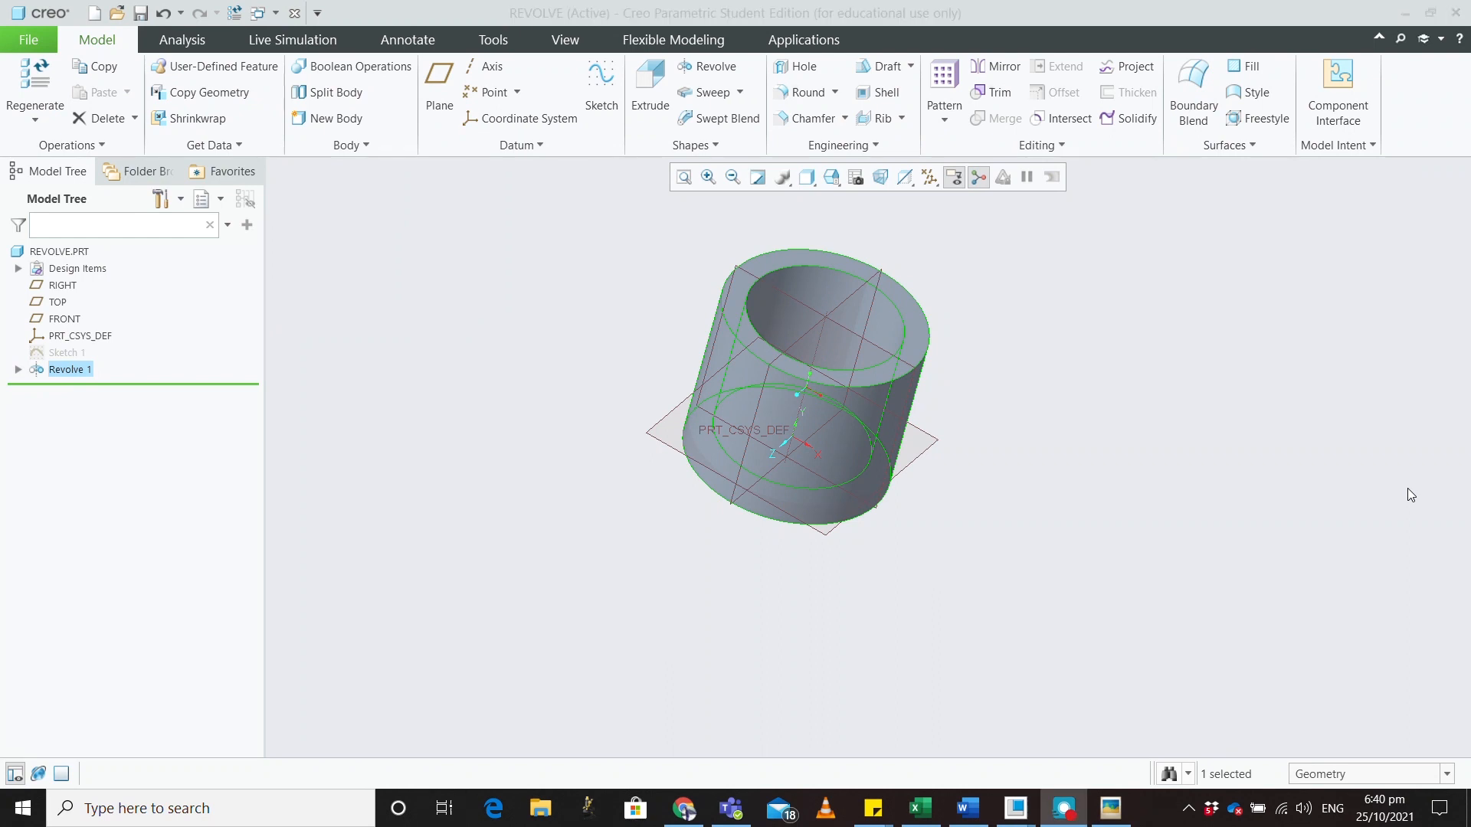
click(55, 354)
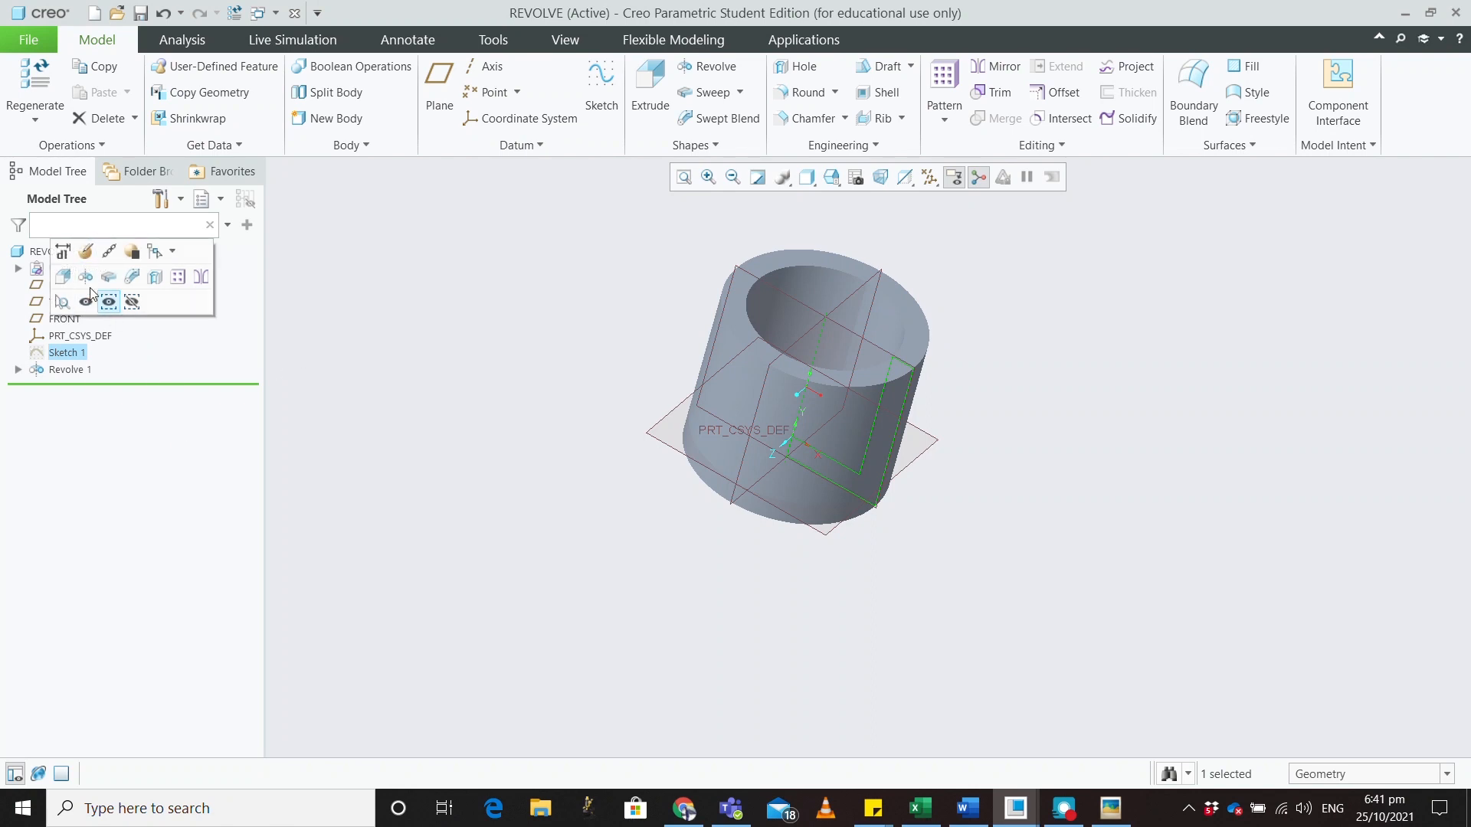
Reopen Sketch 1 in Sketch View and delete the old profile's top, left, bottom and inner lines
click(87, 254)
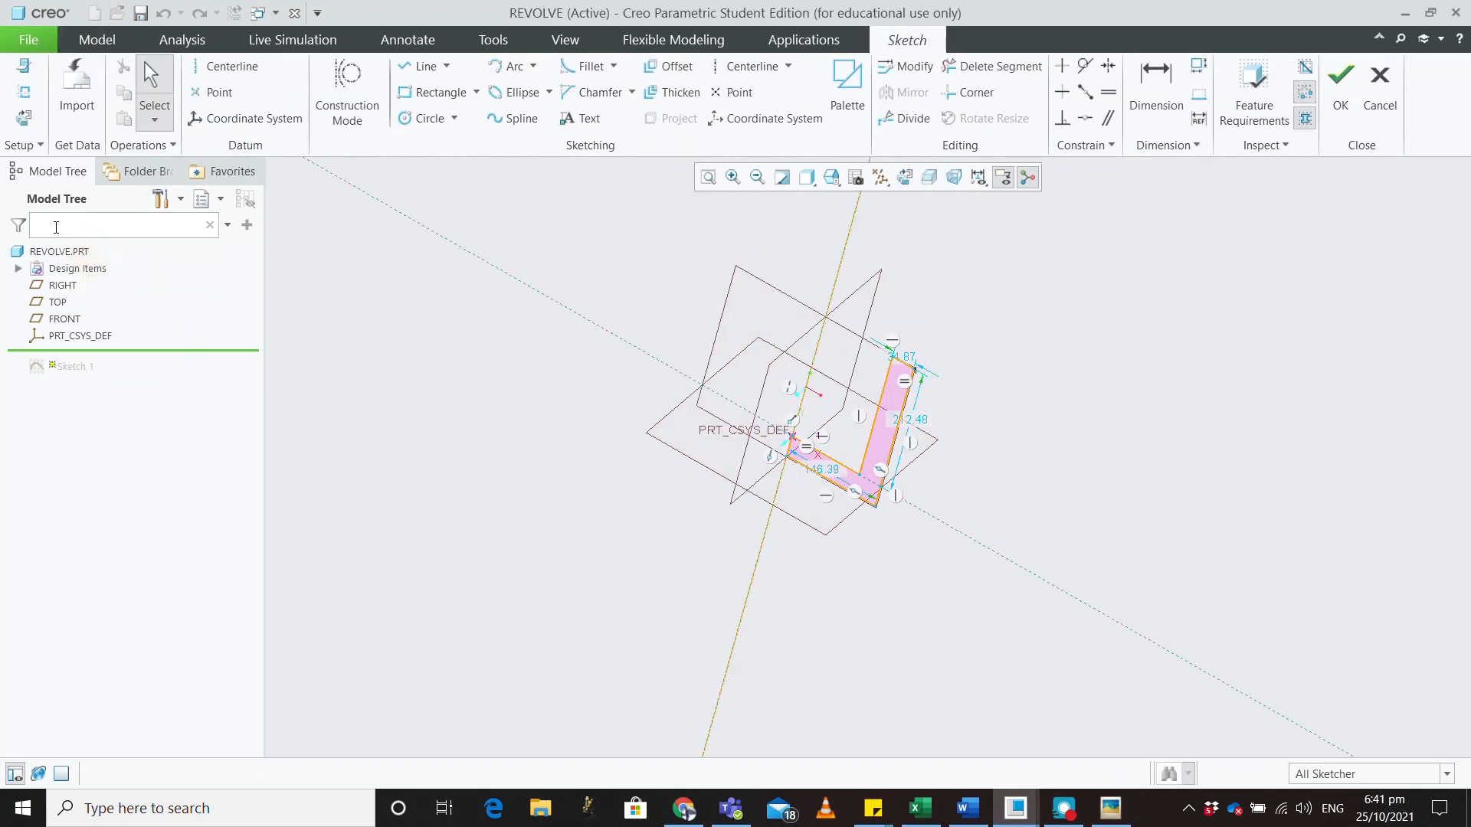
click(26, 123)
scroll(939, 569, down, 5)
click(675, 296)
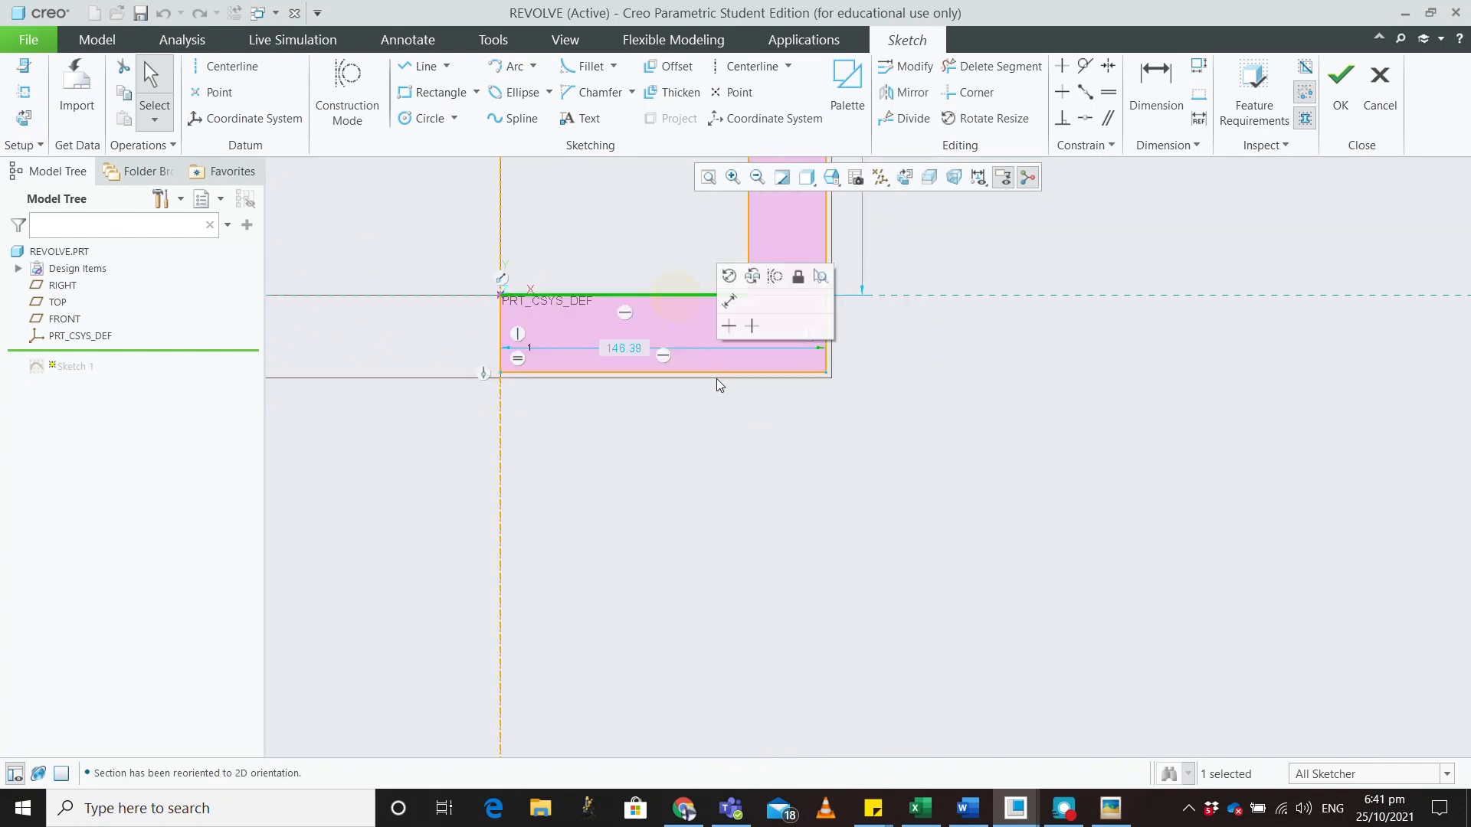
key(Delete)
click(502, 331)
key(Delete)
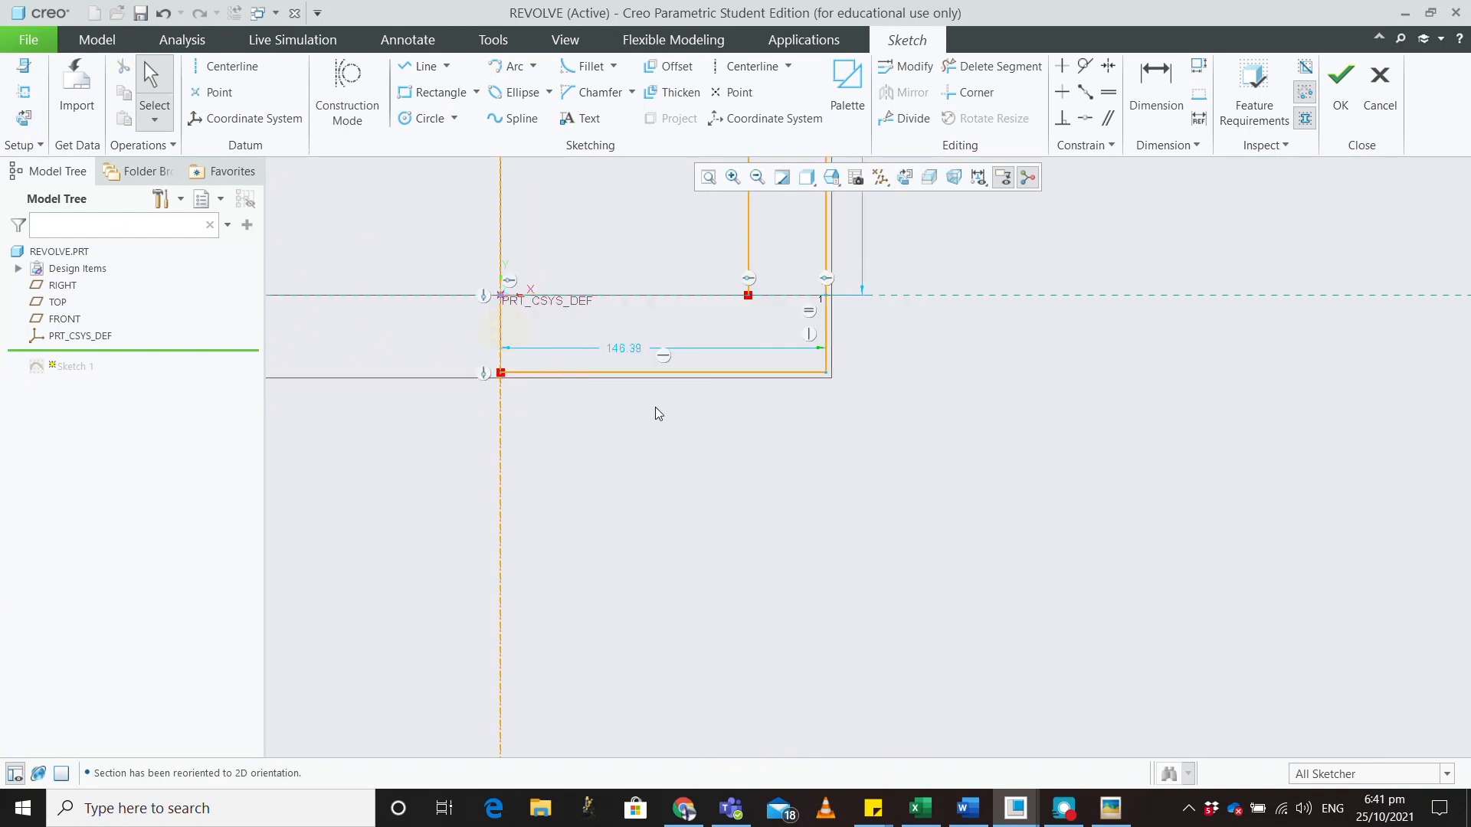
click(655, 374)
key(Delete)
click(747, 252)
key(Delete)
Delete the remaining short top and right-side segments of the old L-shaped profile
scroll(799, 325, up, 12)
scroll(819, 460, down, 10)
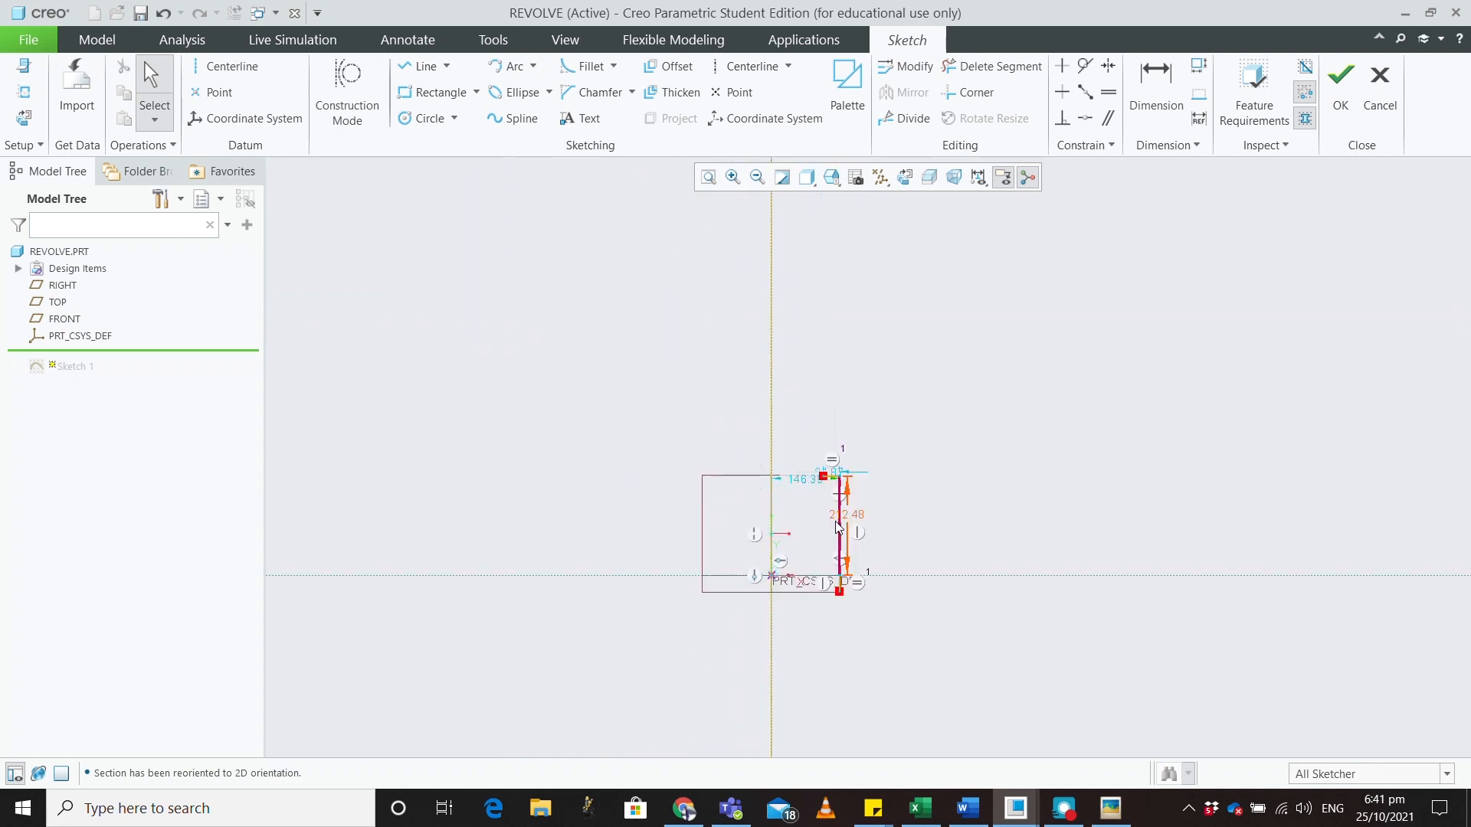
click(821, 457)
key(Delete)
click(838, 496)
key(Delete)
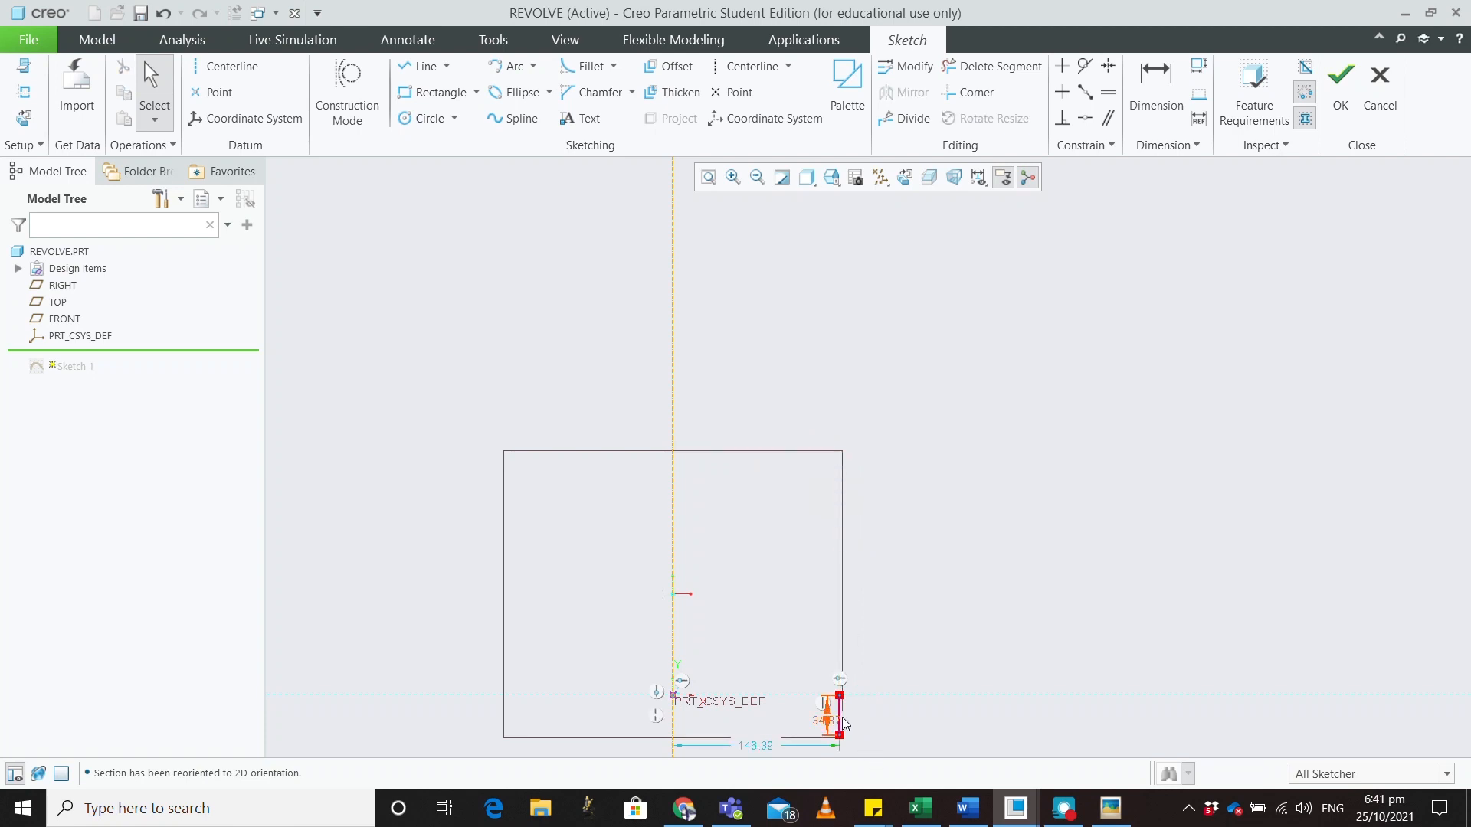
click(841, 723)
key(Delete)
click(422, 66)
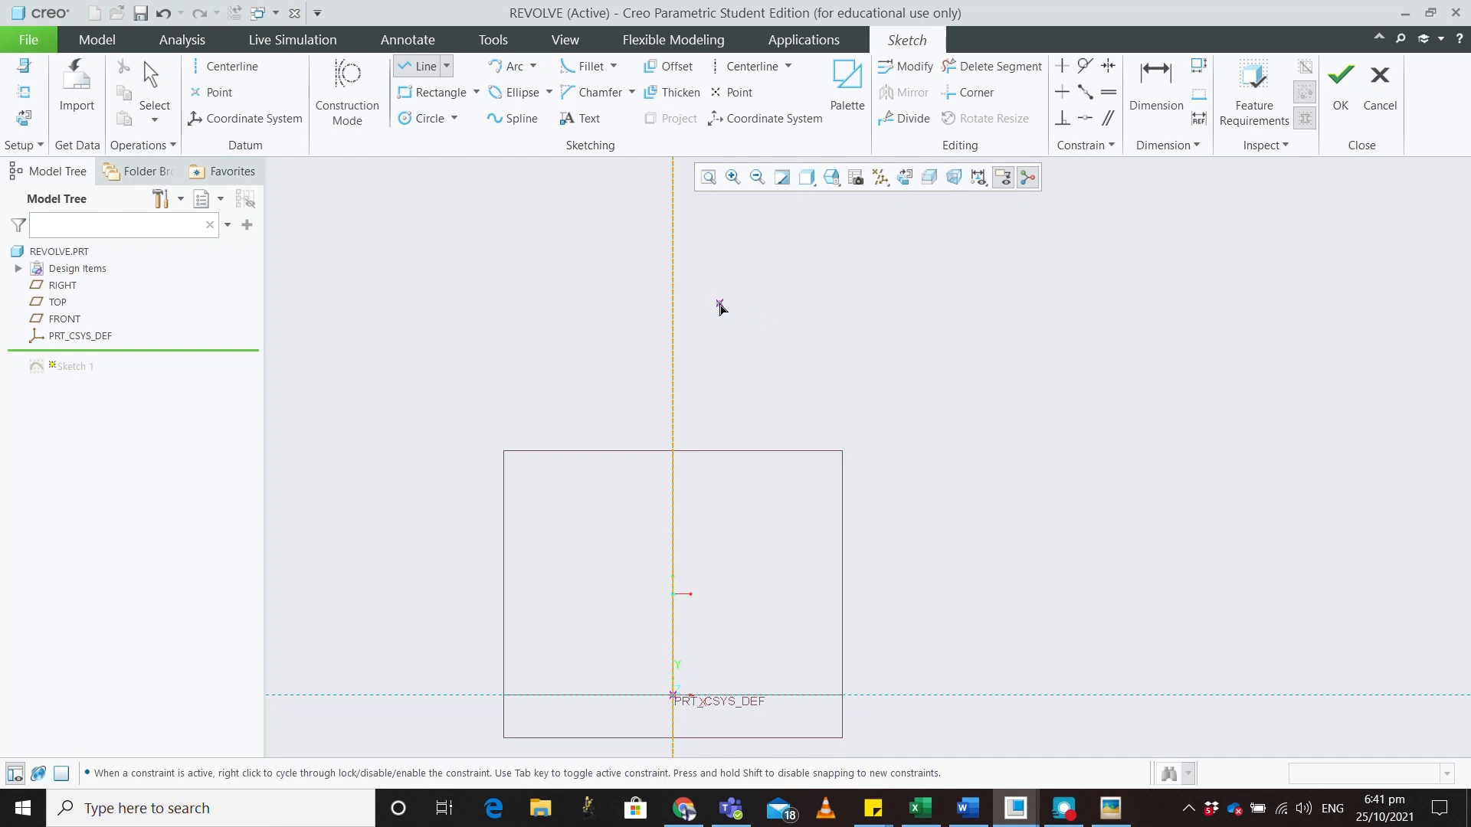
Draw the upper part of the new profile: a step, an angled shoulder and two sloping segments
click(716, 304)
click(715, 333)
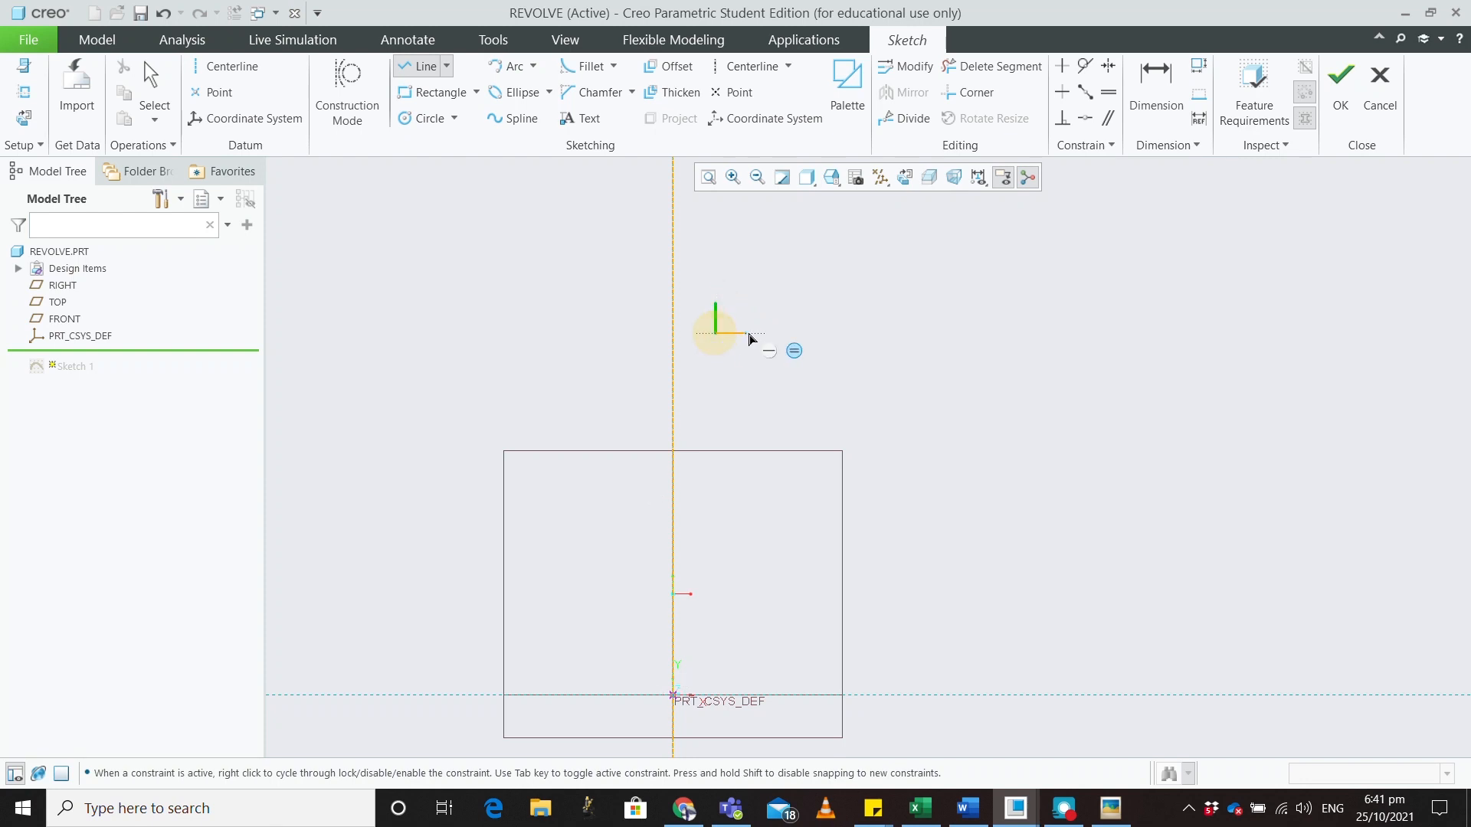
click(760, 333)
click(761, 411)
click(836, 452)
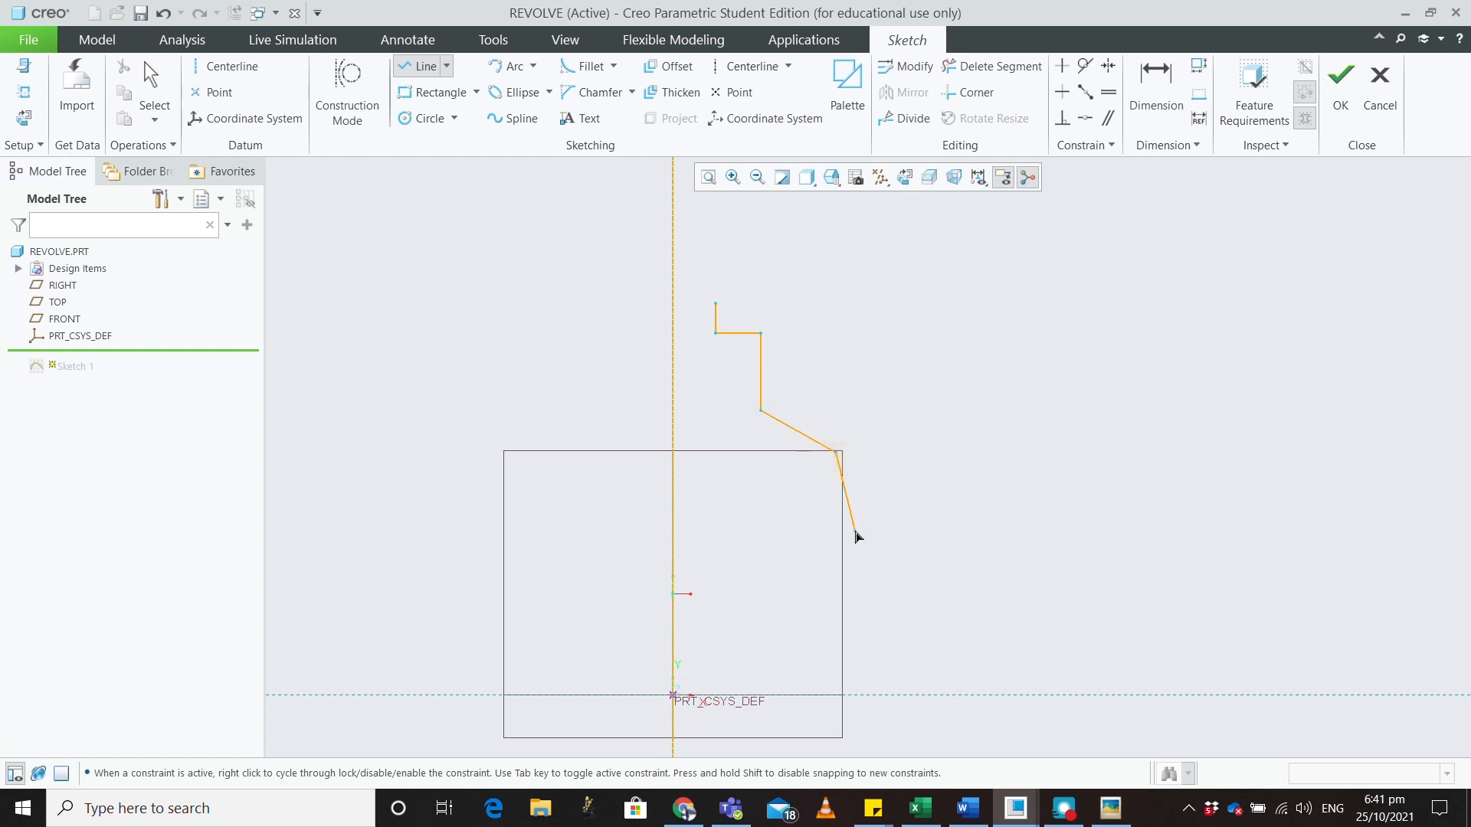
click(855, 531)
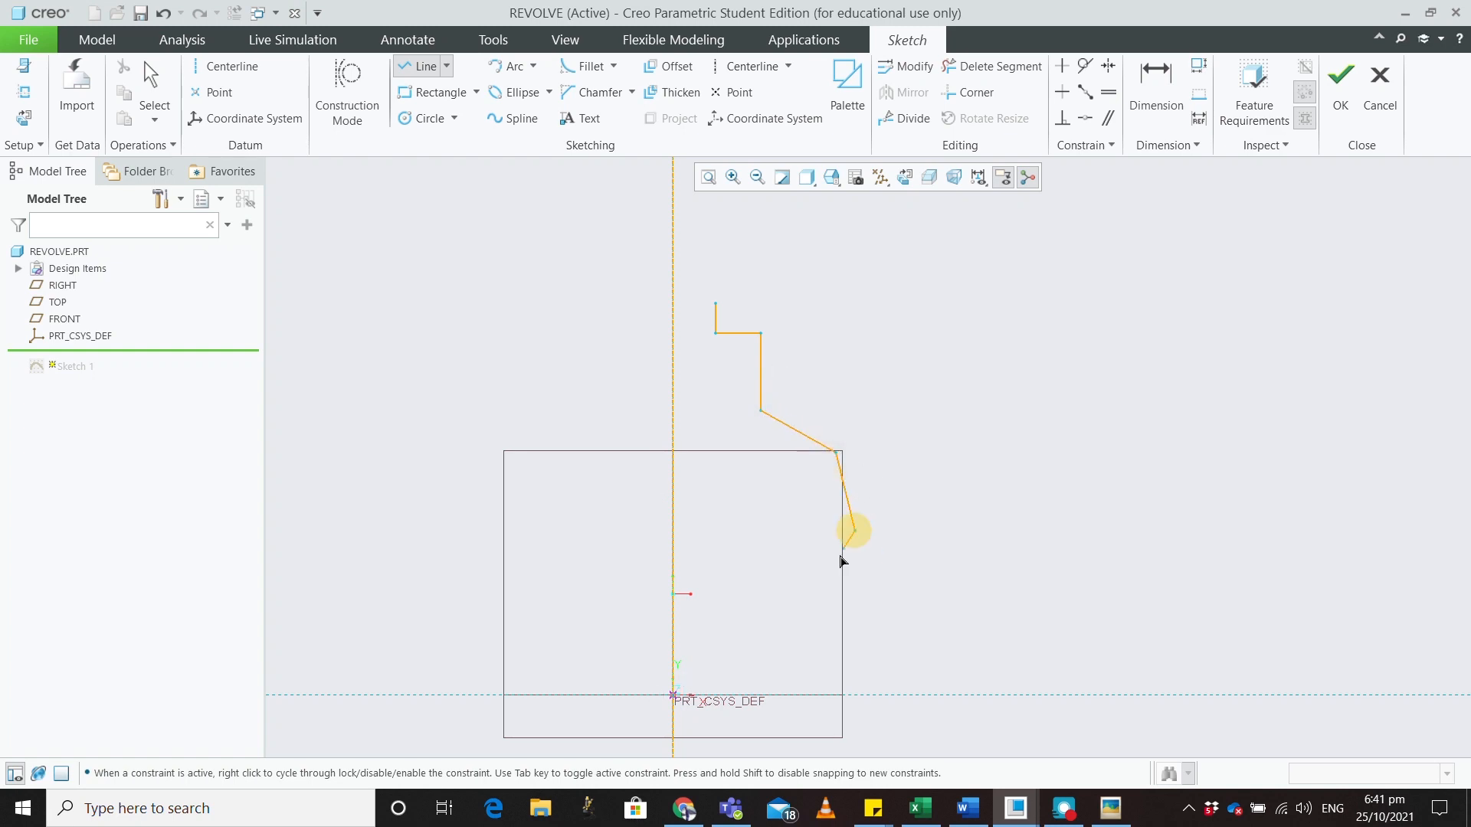
click(811, 612)
middle_click(812, 655)
Continue the profile down through a slanted bottom flare and close it along the centreline
scroll(814, 657, up, 3)
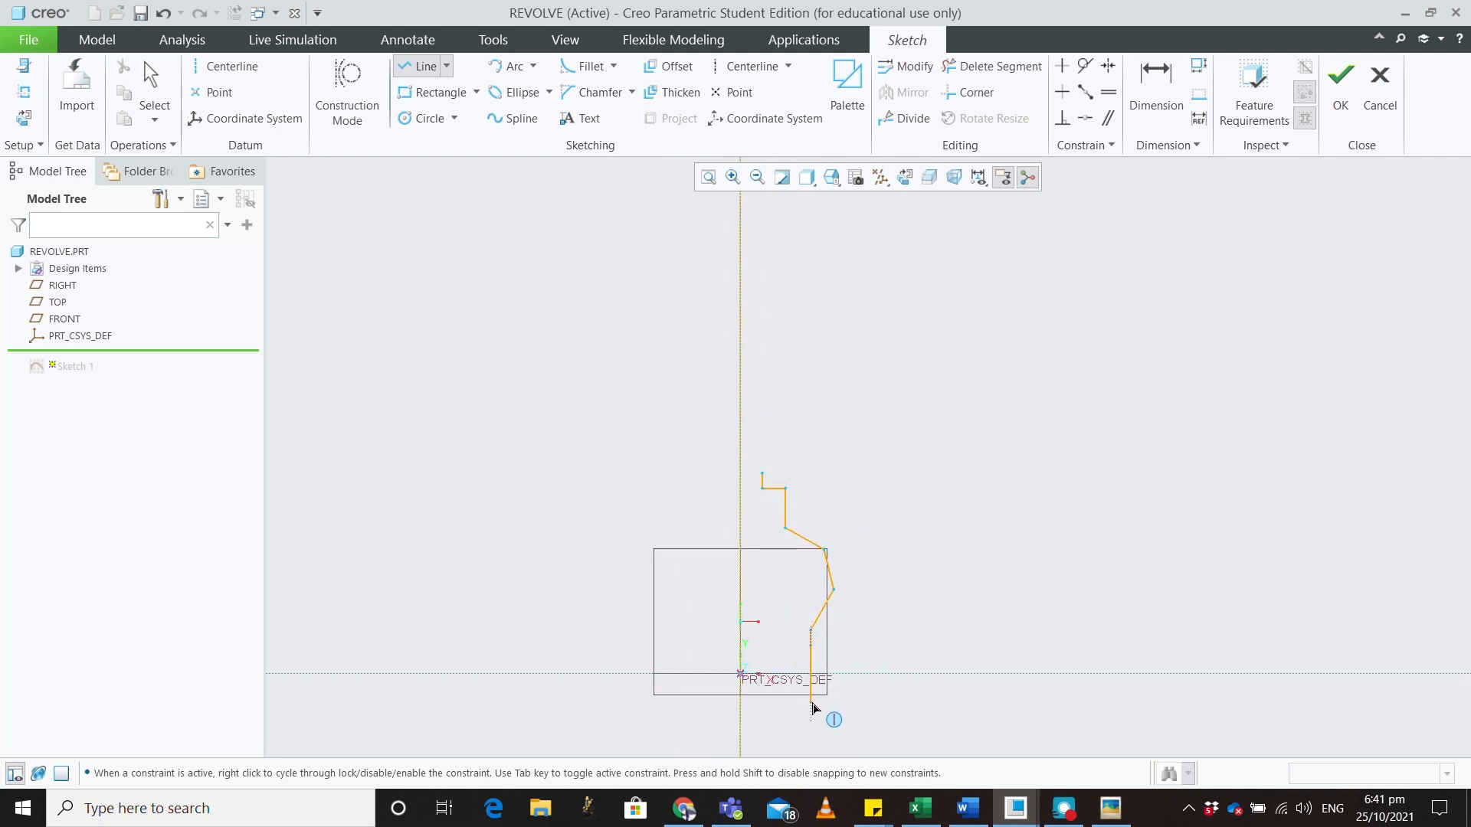
click(810, 701)
click(866, 723)
click(740, 722)
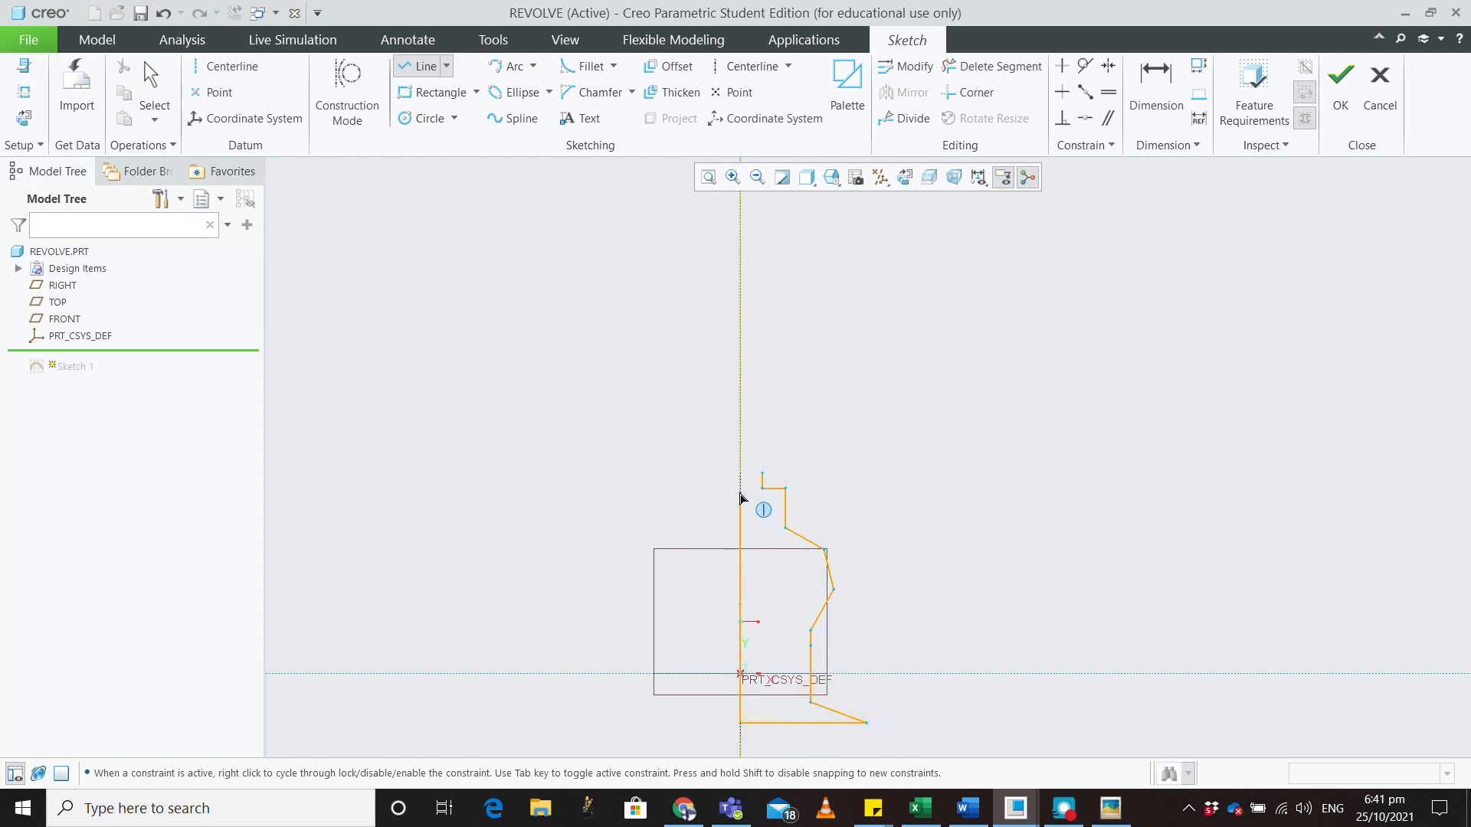
click(740, 475)
middle_click(887, 490)
middle_click(925, 588)
scroll(917, 642, down, 5)
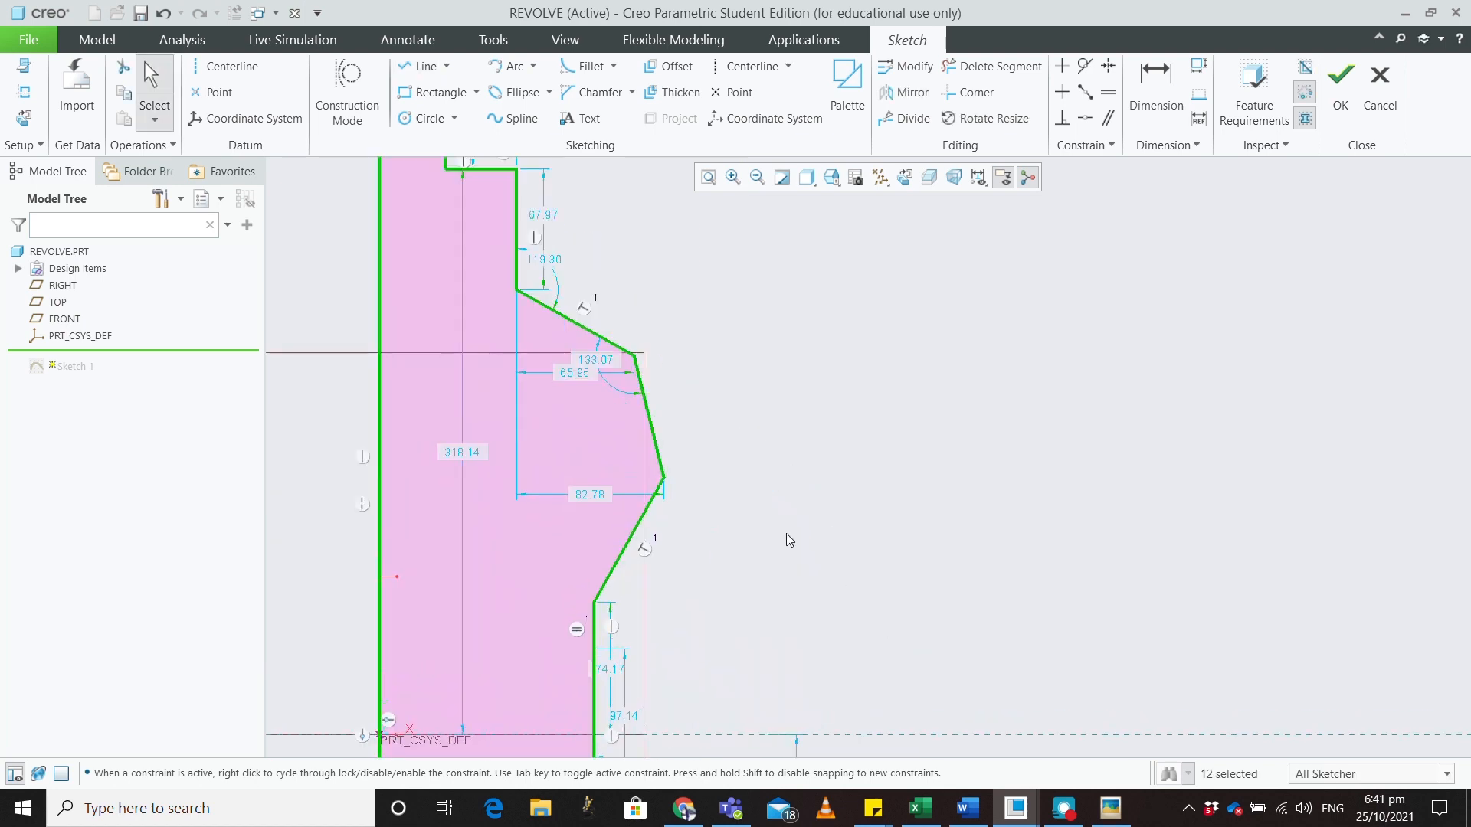
Fillet the outer right corner, the corner above it, the upper step corner and the top corner
click(570, 68)
click(651, 451)
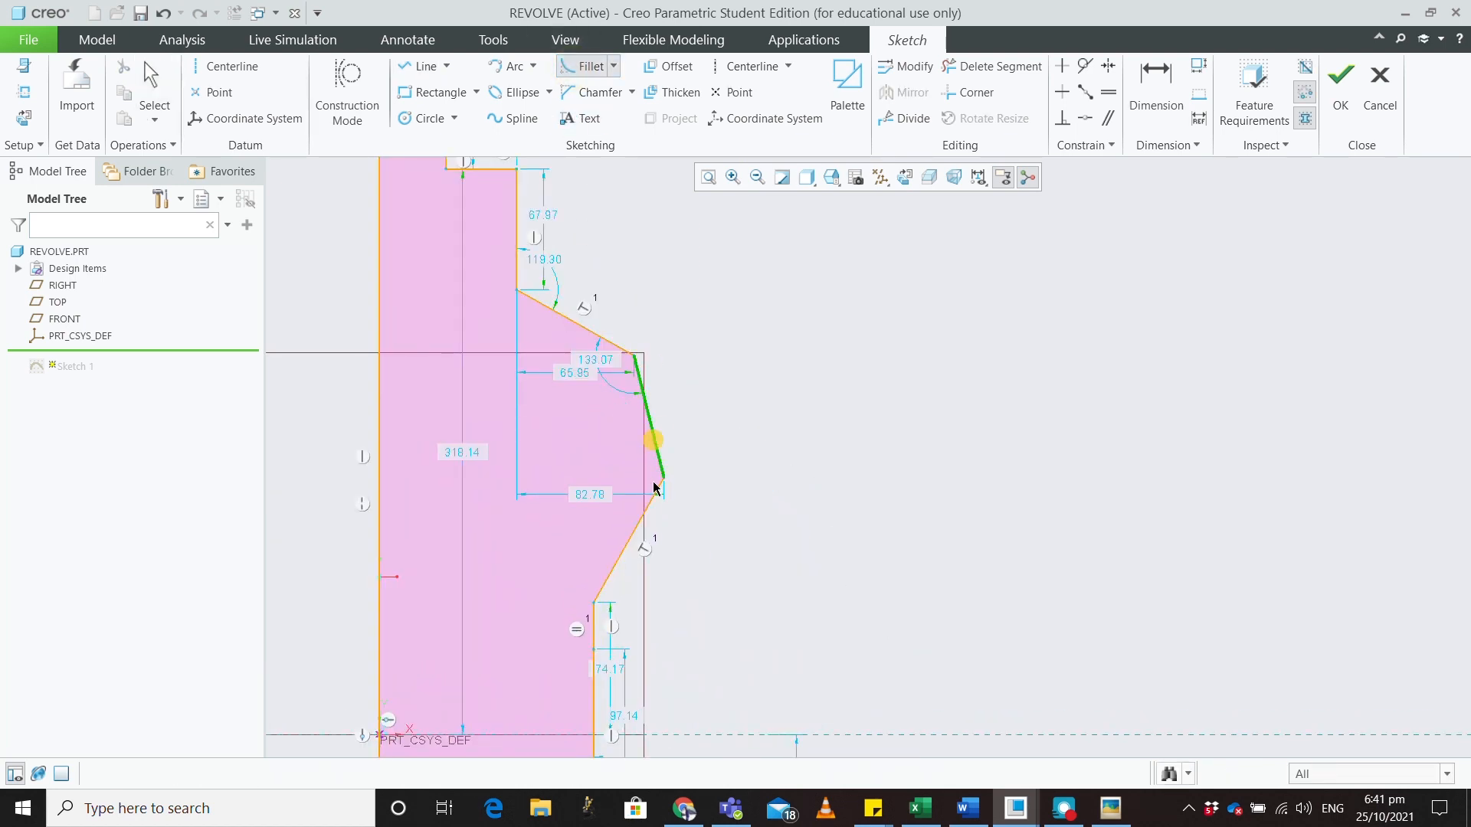
click(656, 502)
click(614, 351)
click(641, 377)
click(518, 269)
click(535, 298)
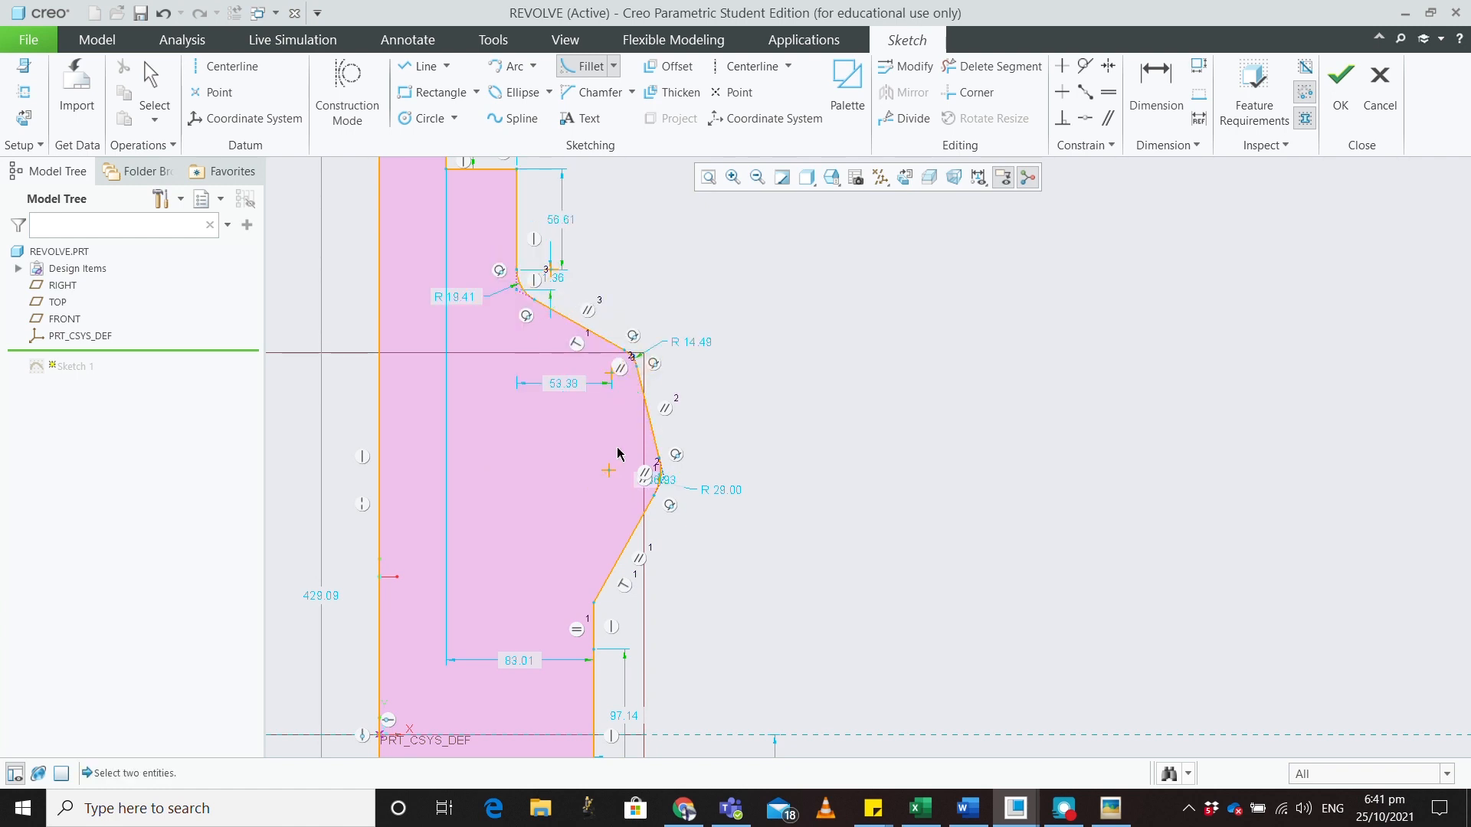
click(507, 170)
click(516, 190)
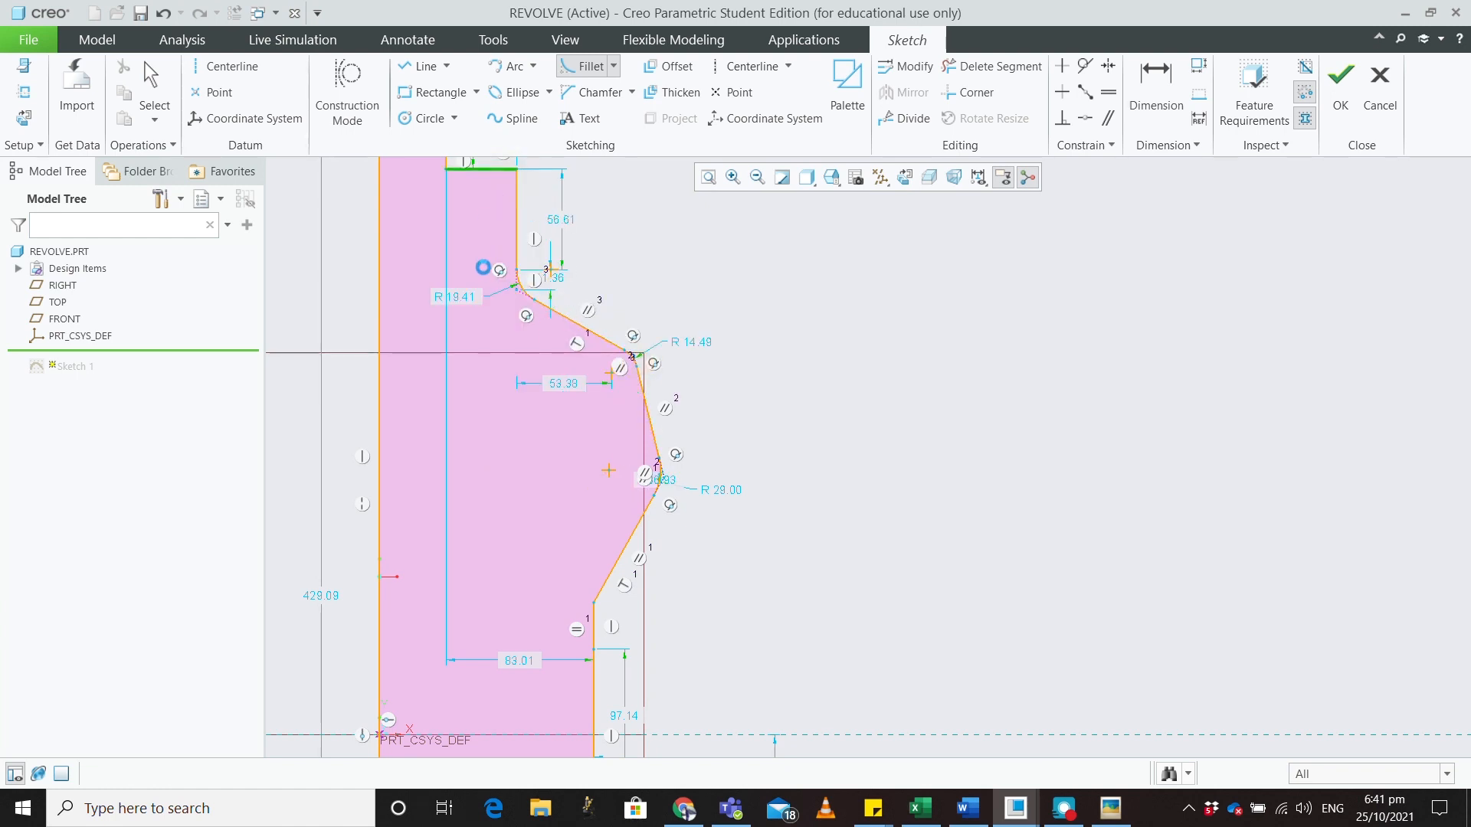
Fillet the small upper step and lower corners (R 6.19 to R 29.00), then finish the sketch
scroll(483, 268, up, 5)
scroll(476, 222, down, 5)
click(480, 353)
click(498, 372)
scroll(547, 441, up, 5)
scroll(608, 686, down, 5)
scroll(607, 686, up, 5)
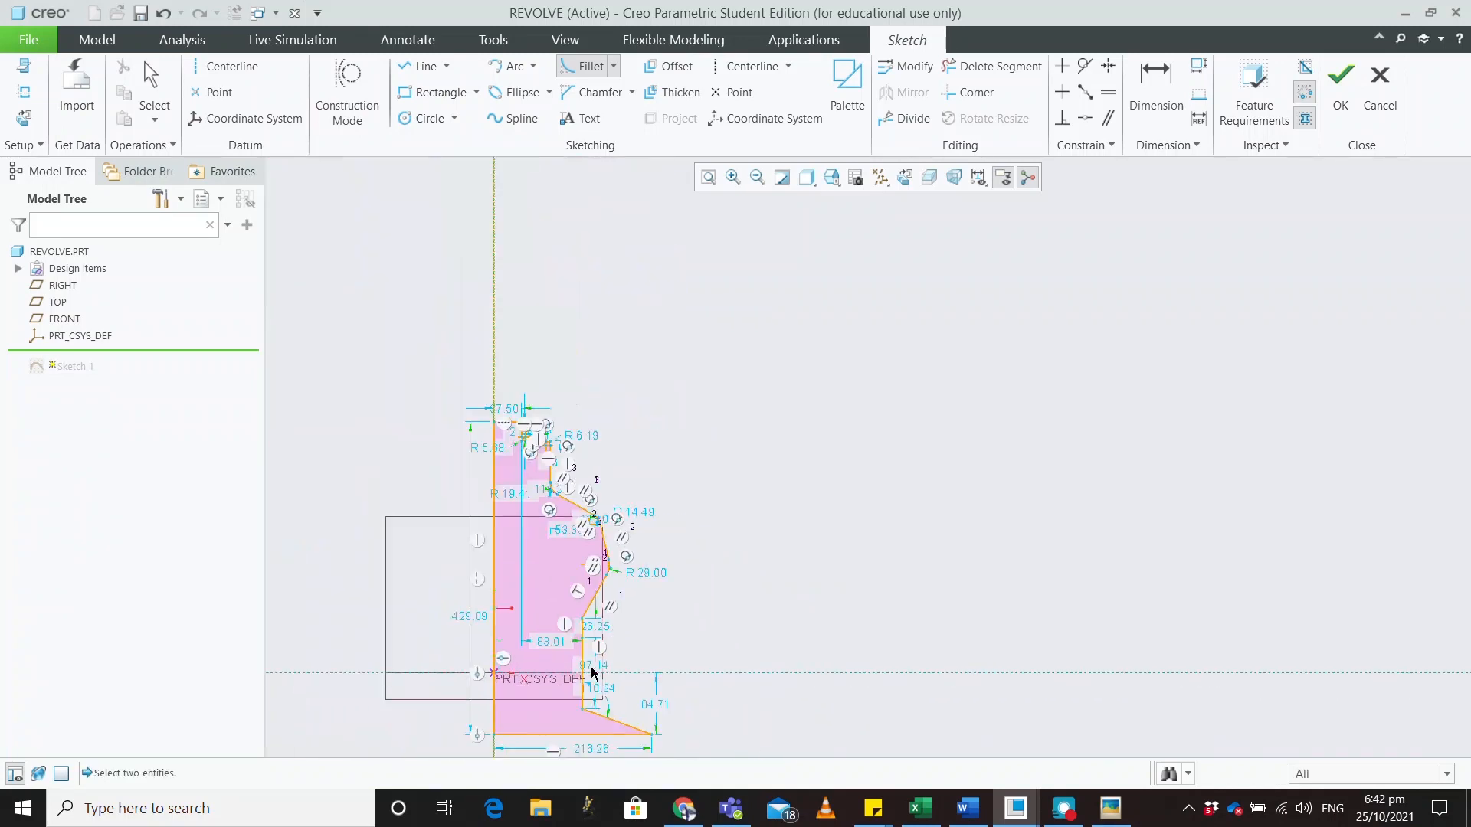
scroll(586, 714, down, 5)
click(576, 665)
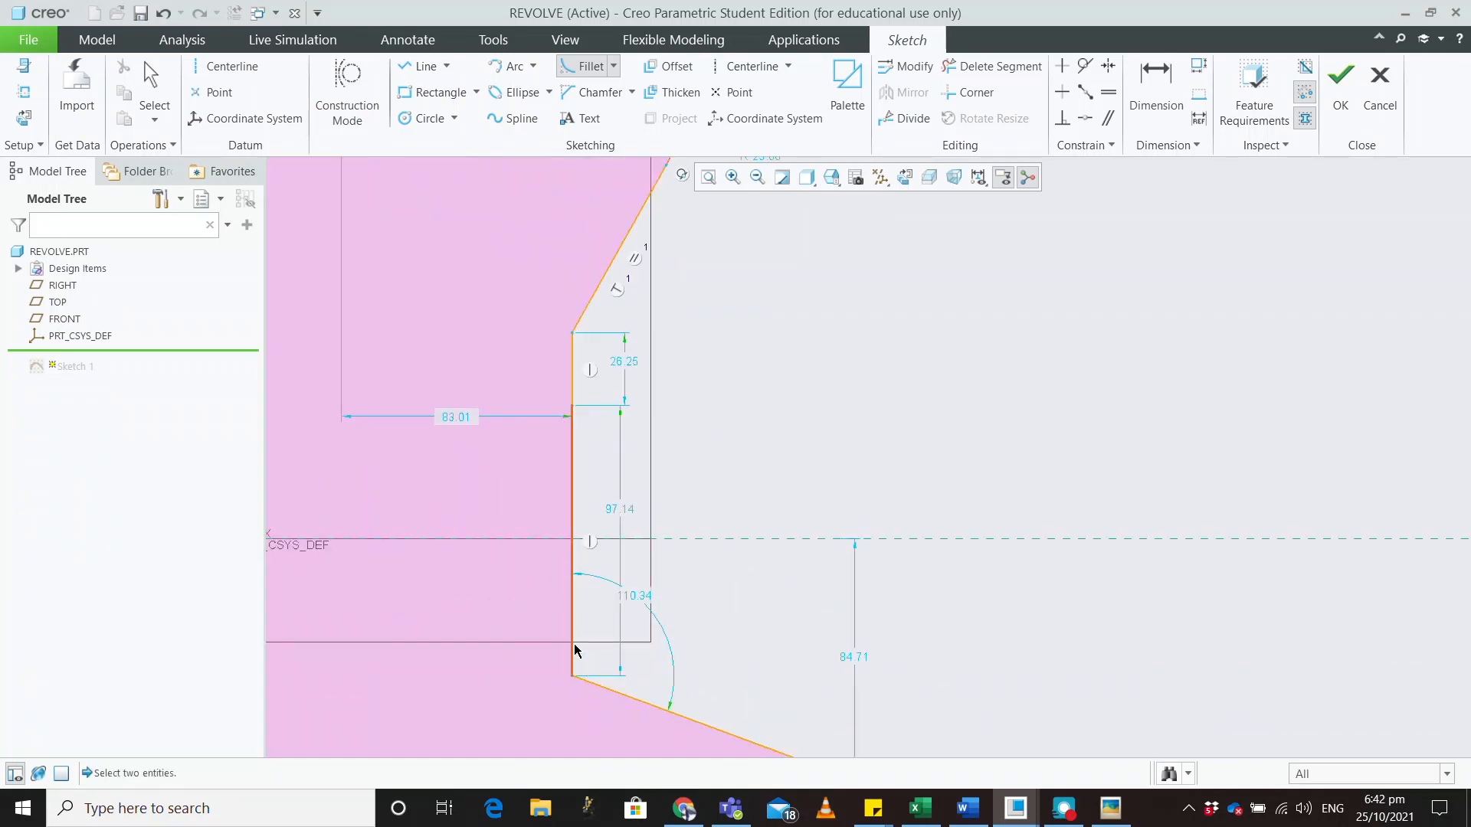
click(590, 685)
click(581, 323)
click(577, 375)
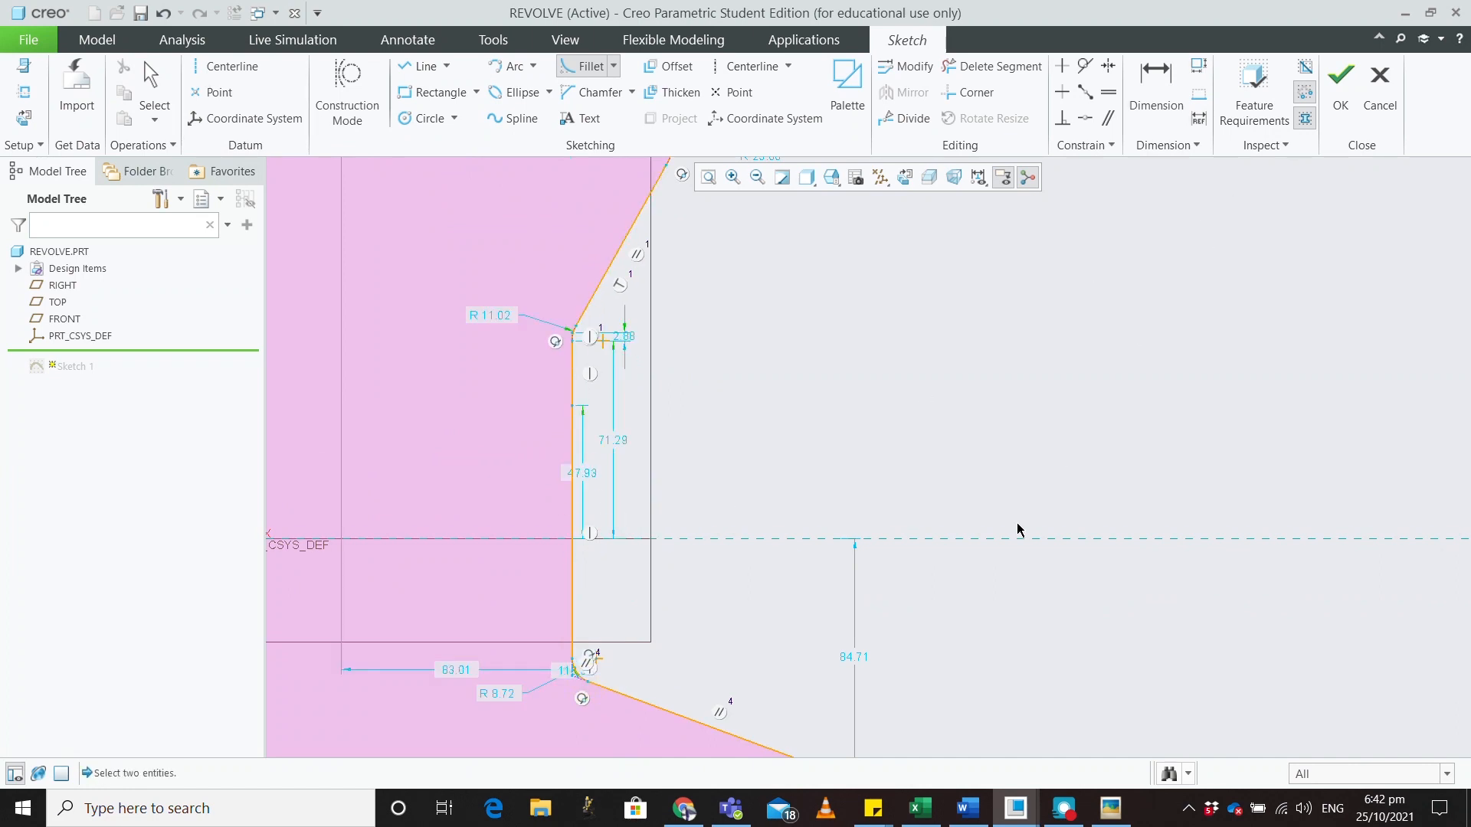
scroll(1019, 529, up, 6)
click(1340, 84)
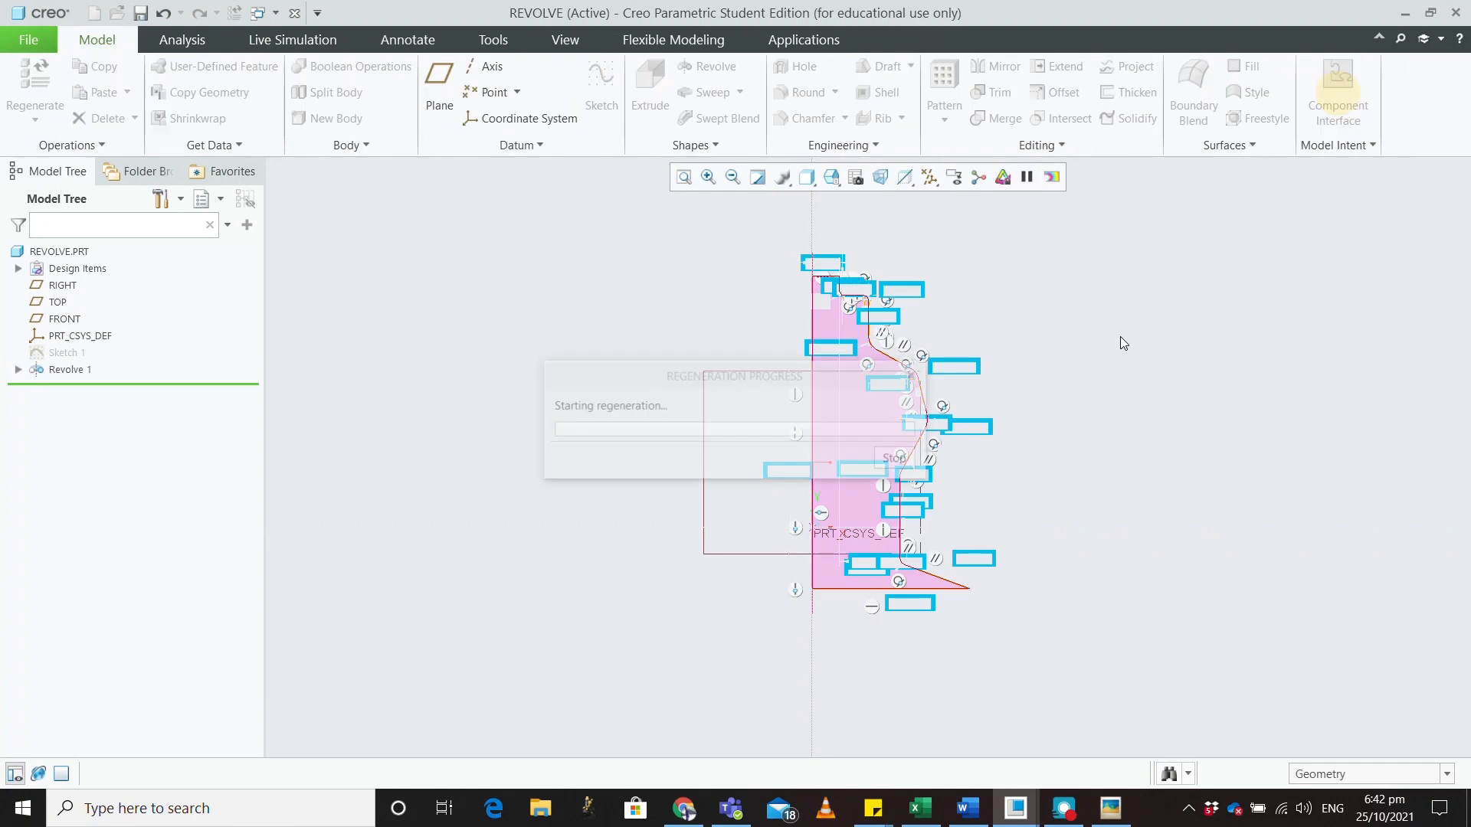
Redefine Revolve 1 as a 5.19-thick thickened sketch revolved 260° instead of 360°
middle_drag(852, 403, 771, 449)
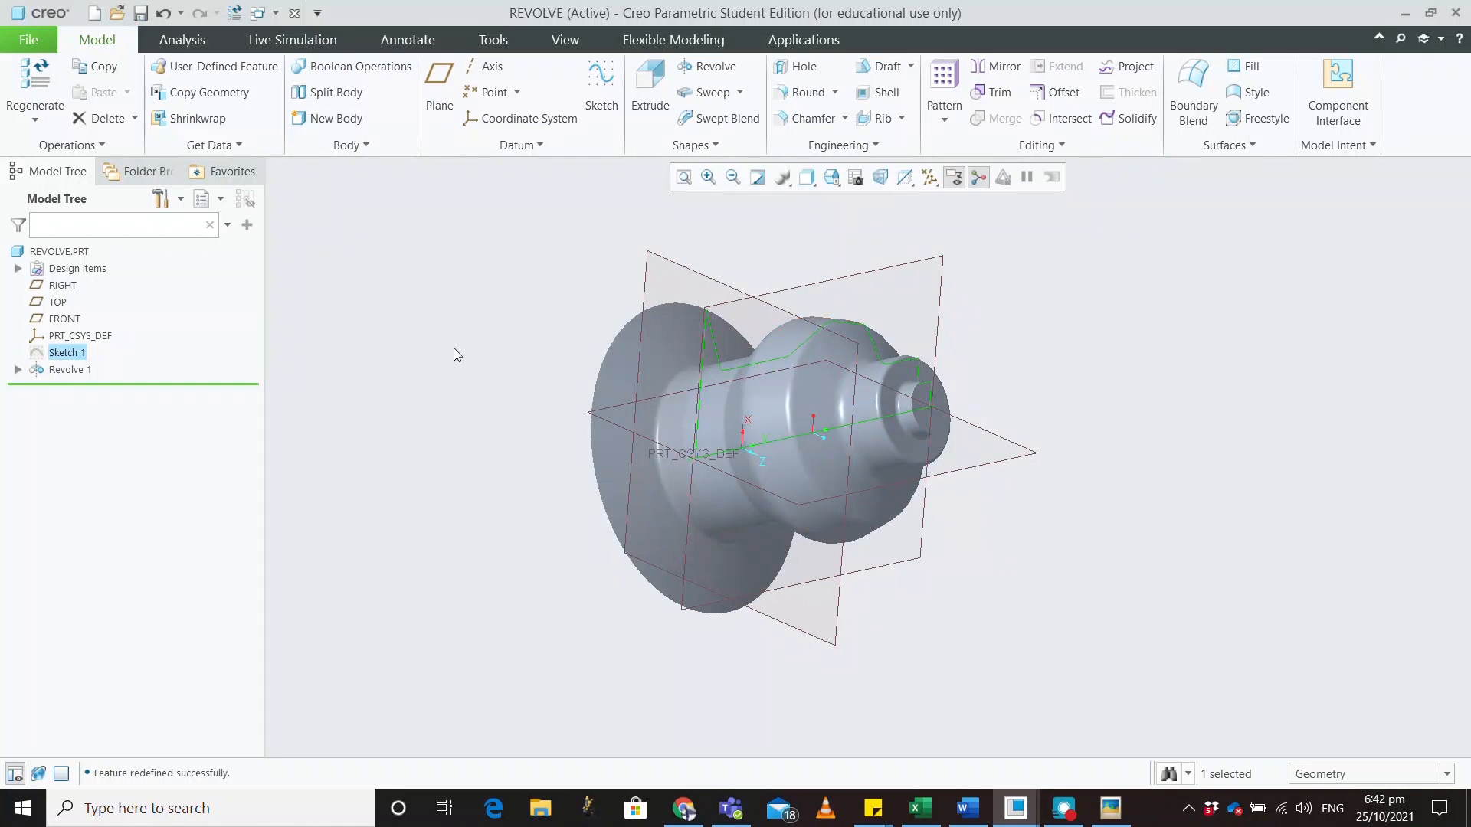
click(58, 369)
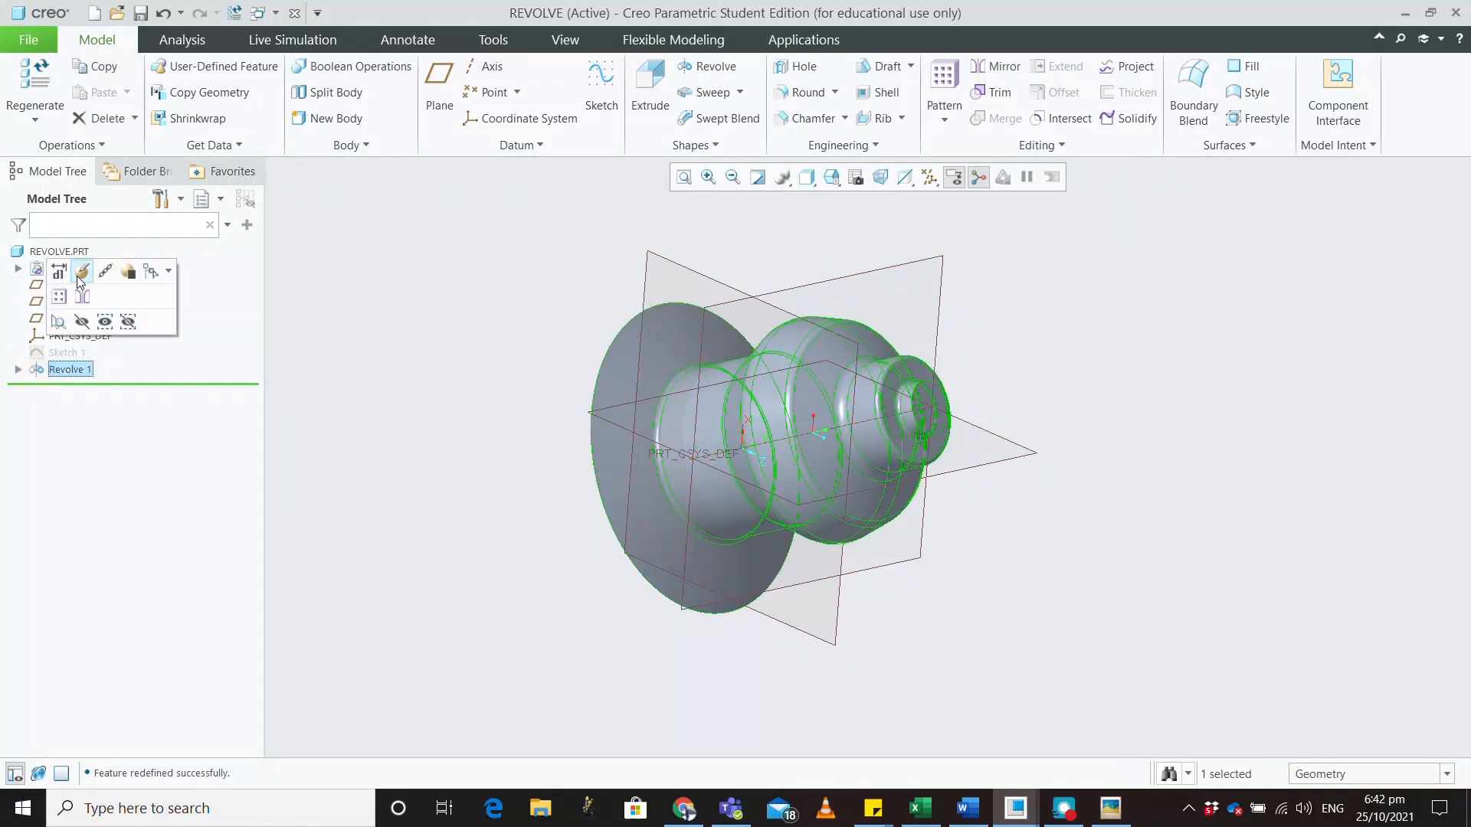
click(76, 276)
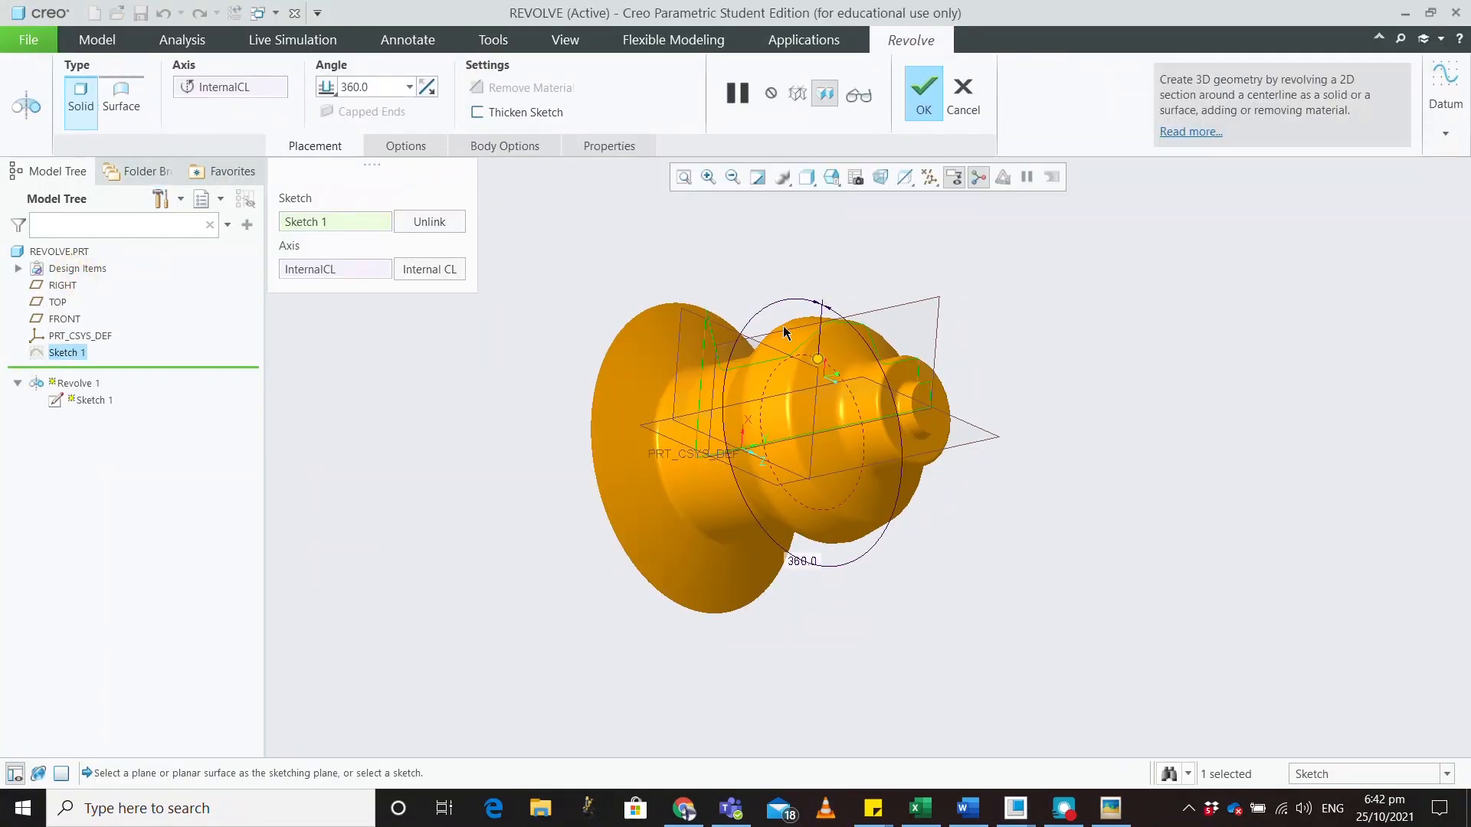
drag(818, 359, 777, 464)
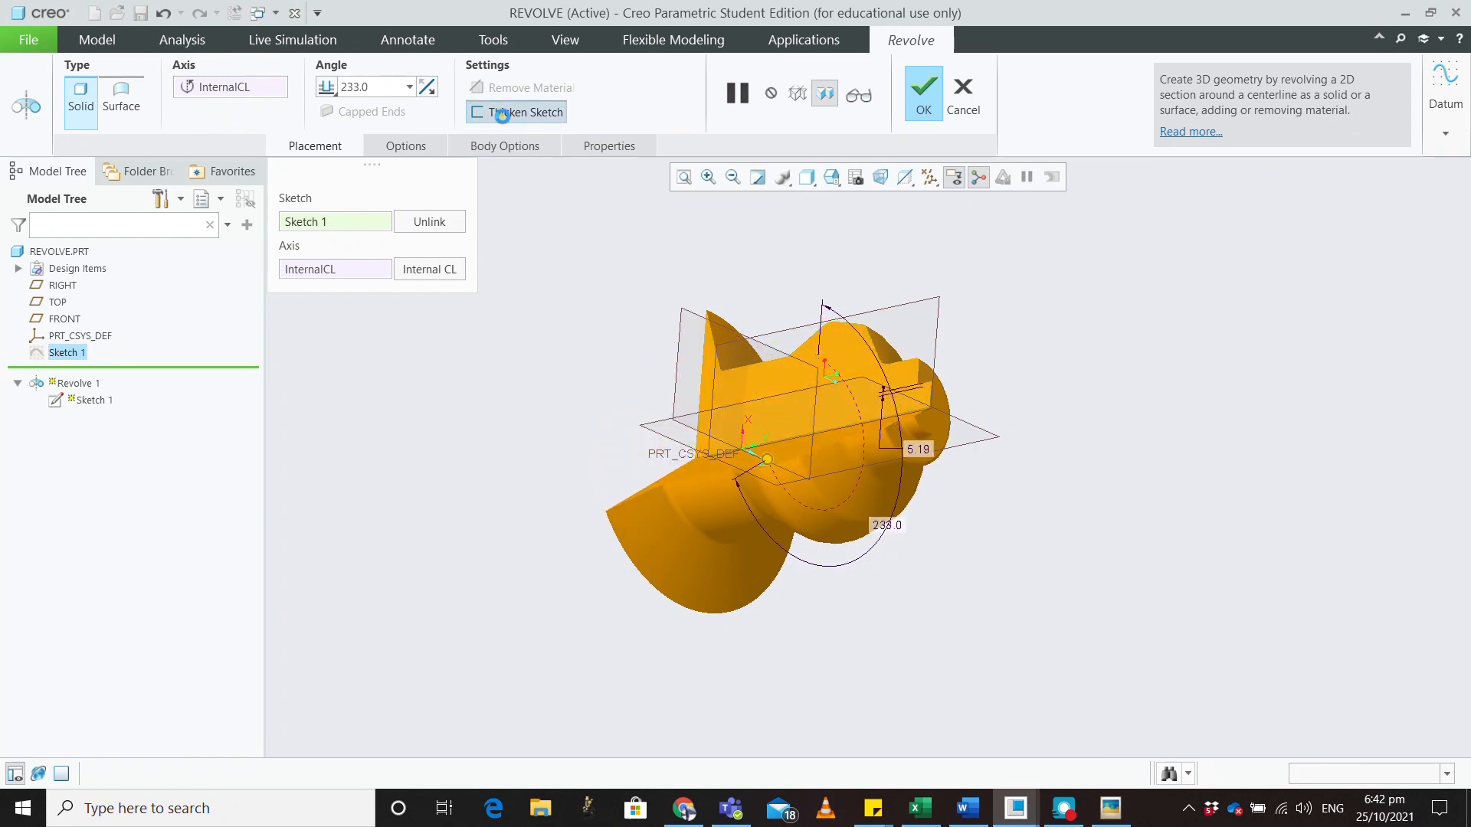
click(490, 112)
middle_drag(662, 414, 816, 503)
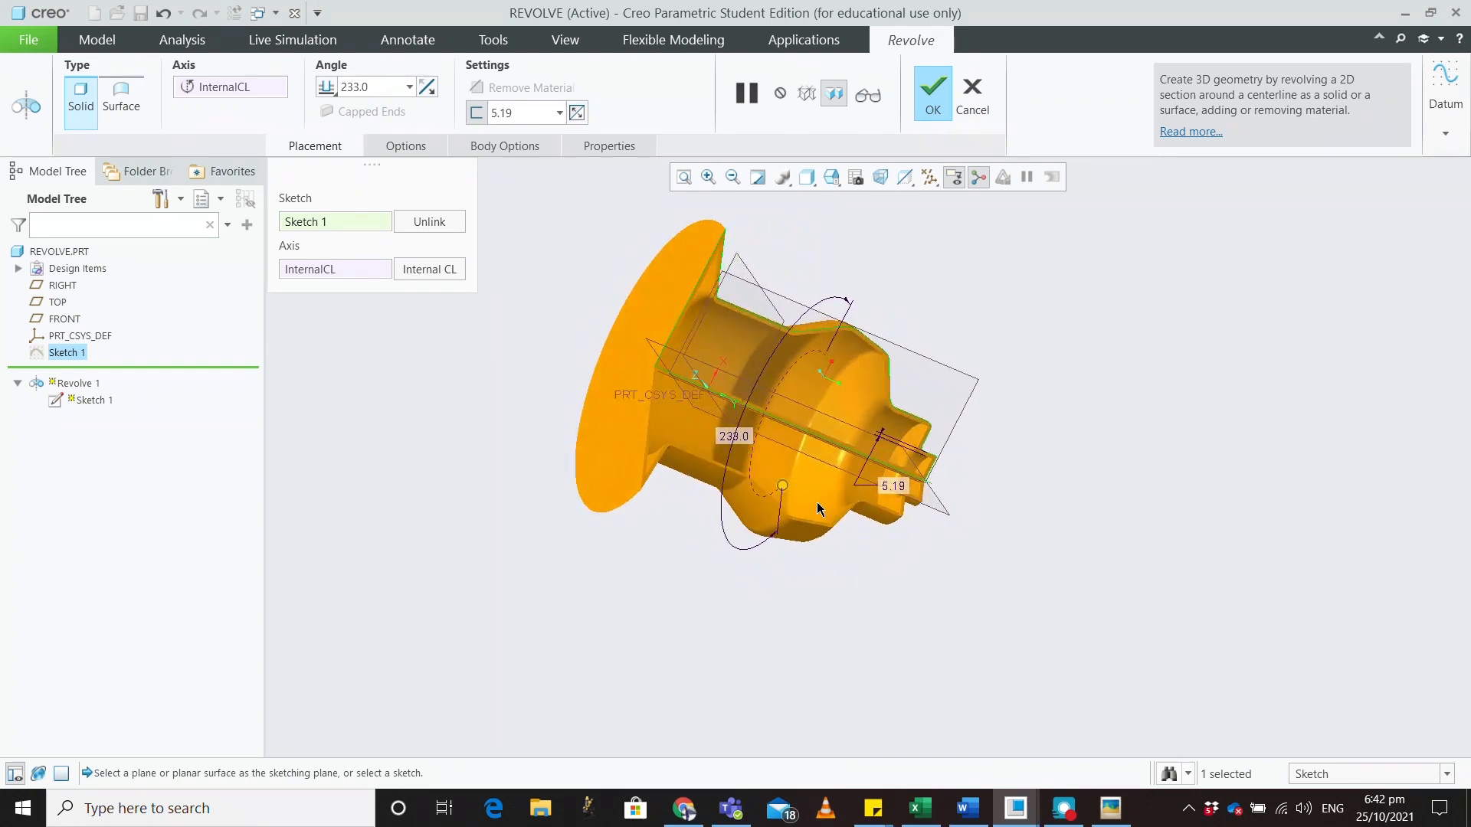
drag(781, 486, 805, 462)
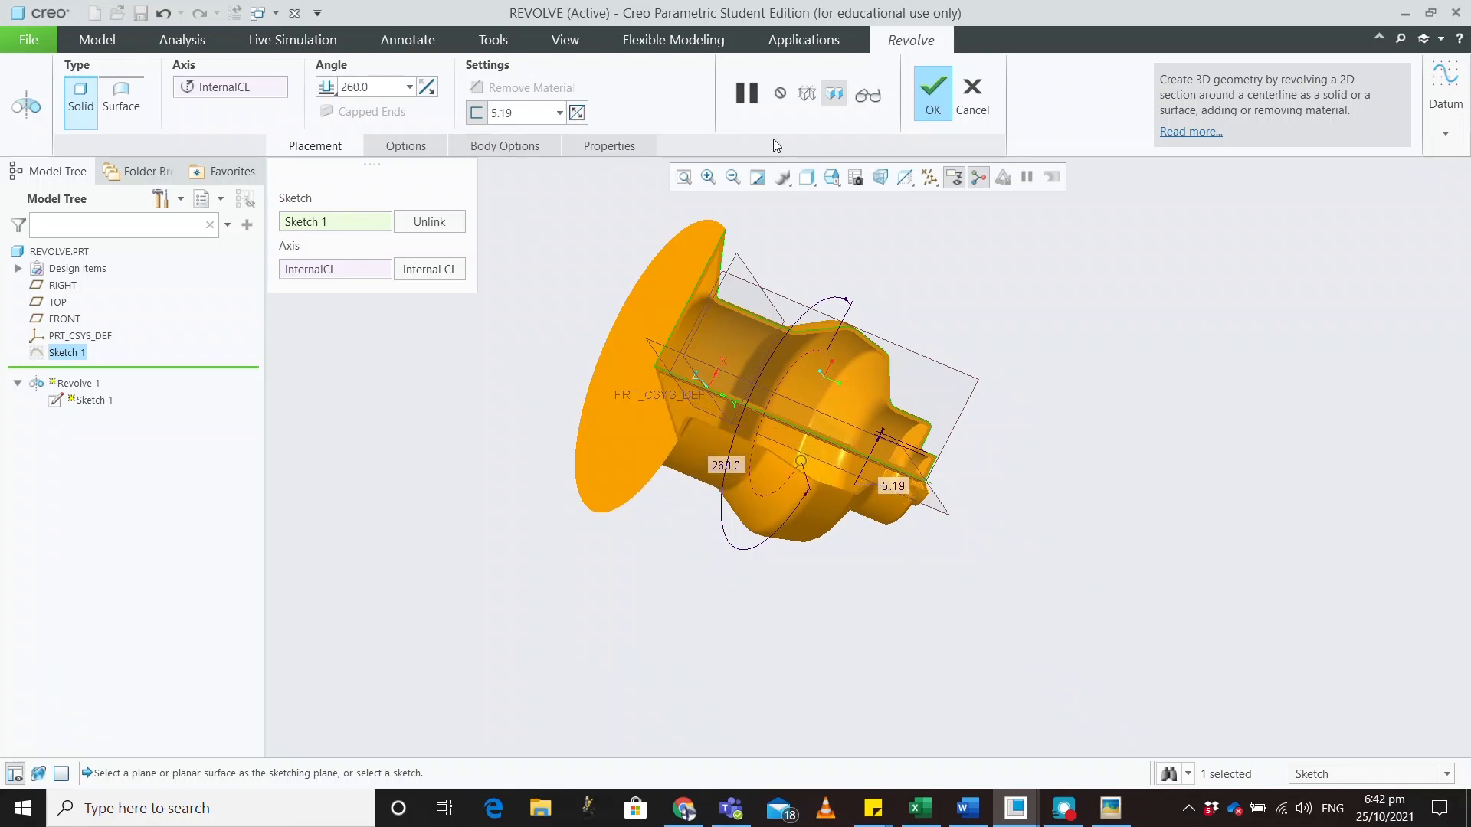
click(941, 97)
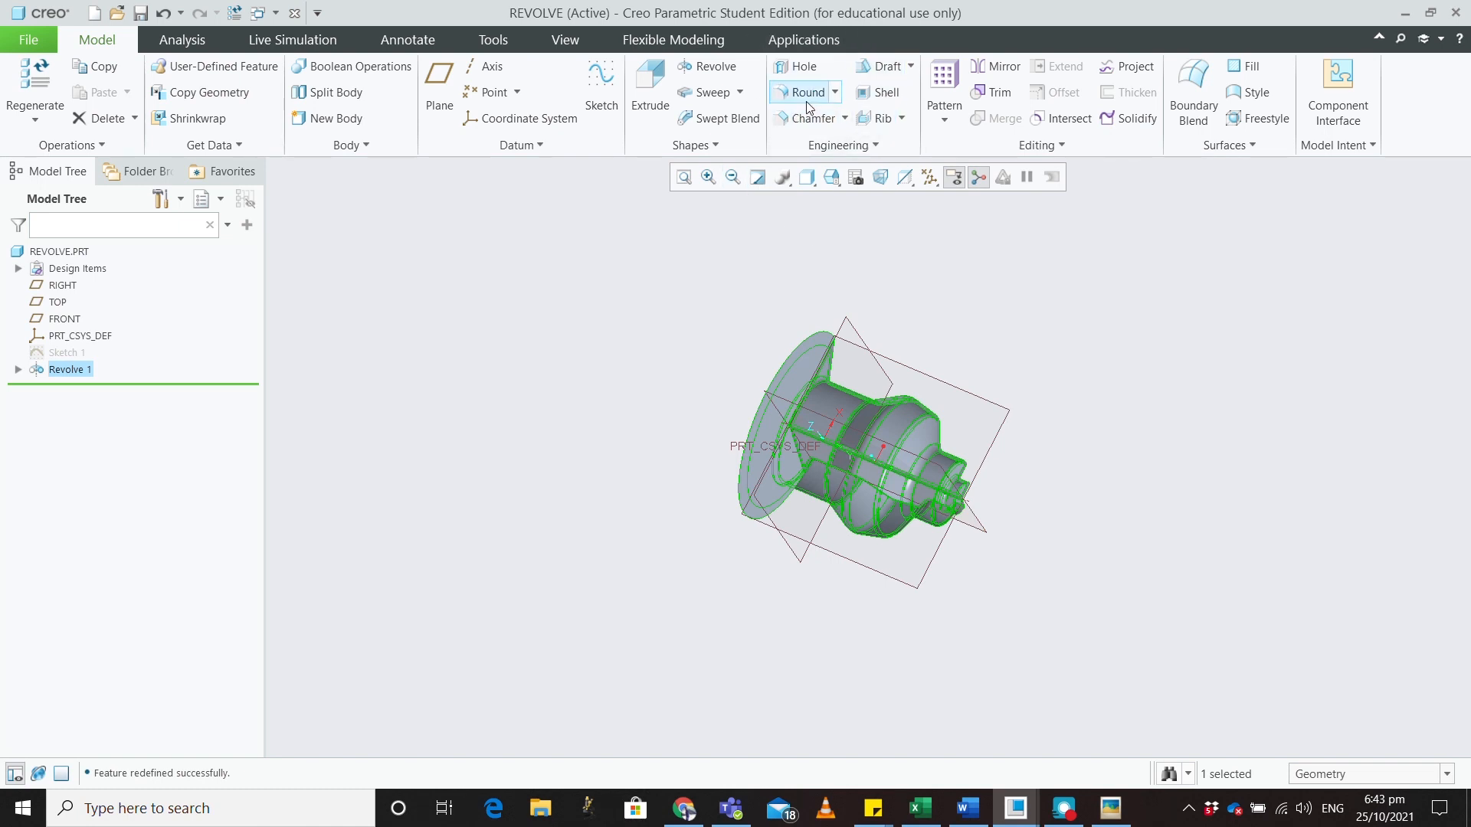
click(724, 145)
click(740, 92)
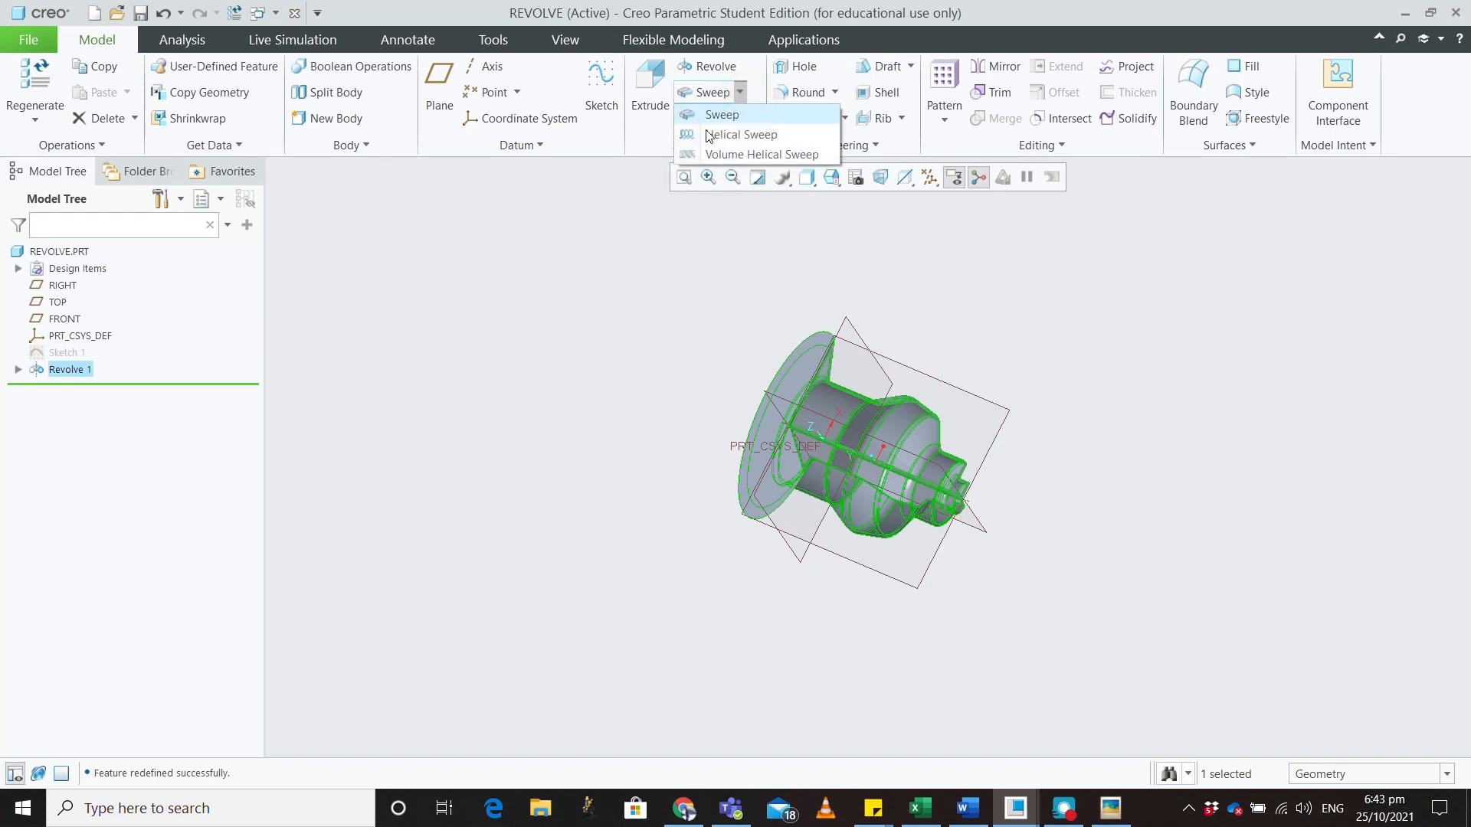
click(553, 277)
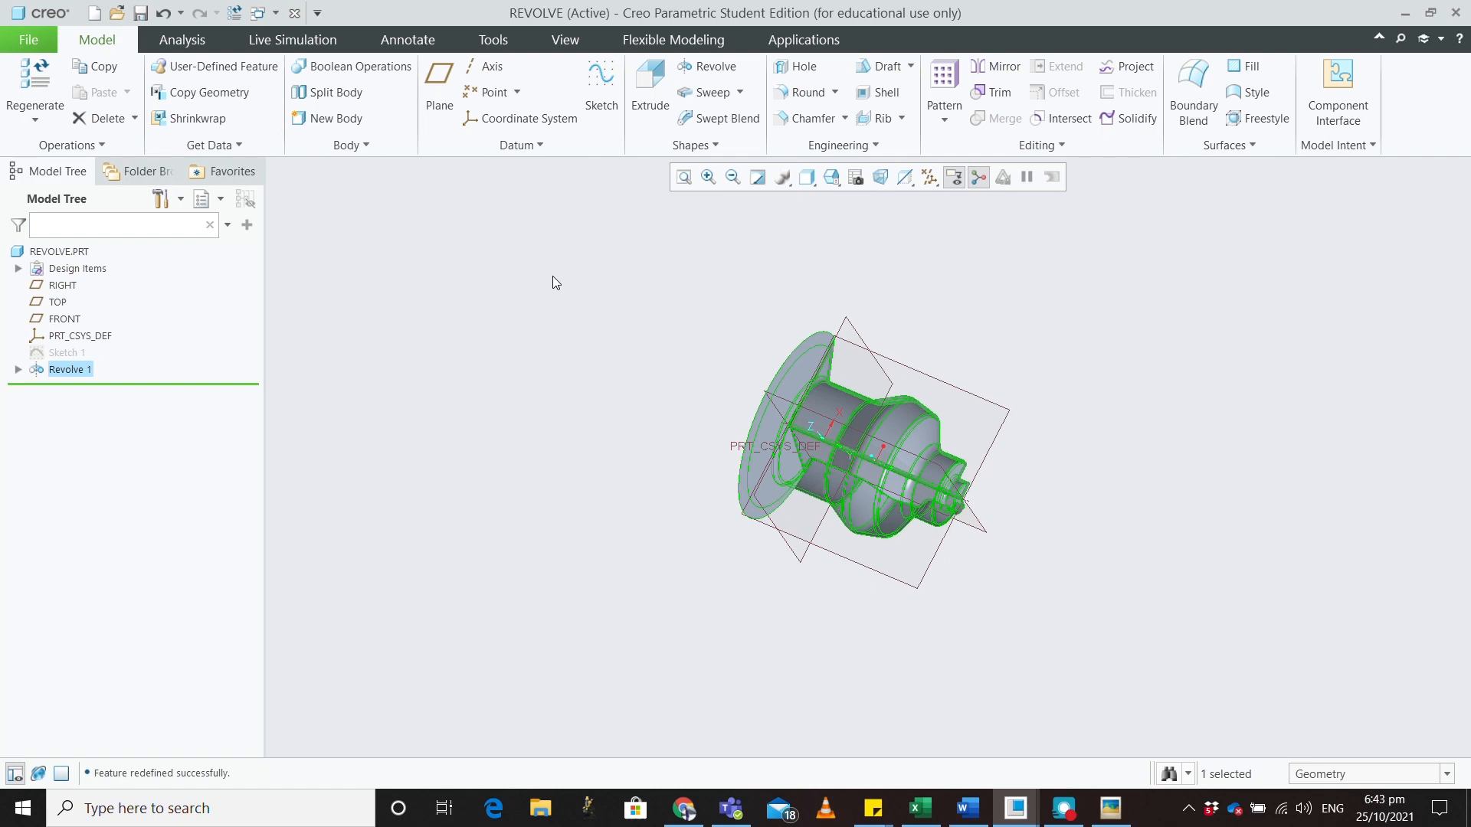
Return to the BRACKET_NEW window and orbit the bracket to show its slab, ring and holed lugs
mouse_move(1015, 808)
click(917, 694)
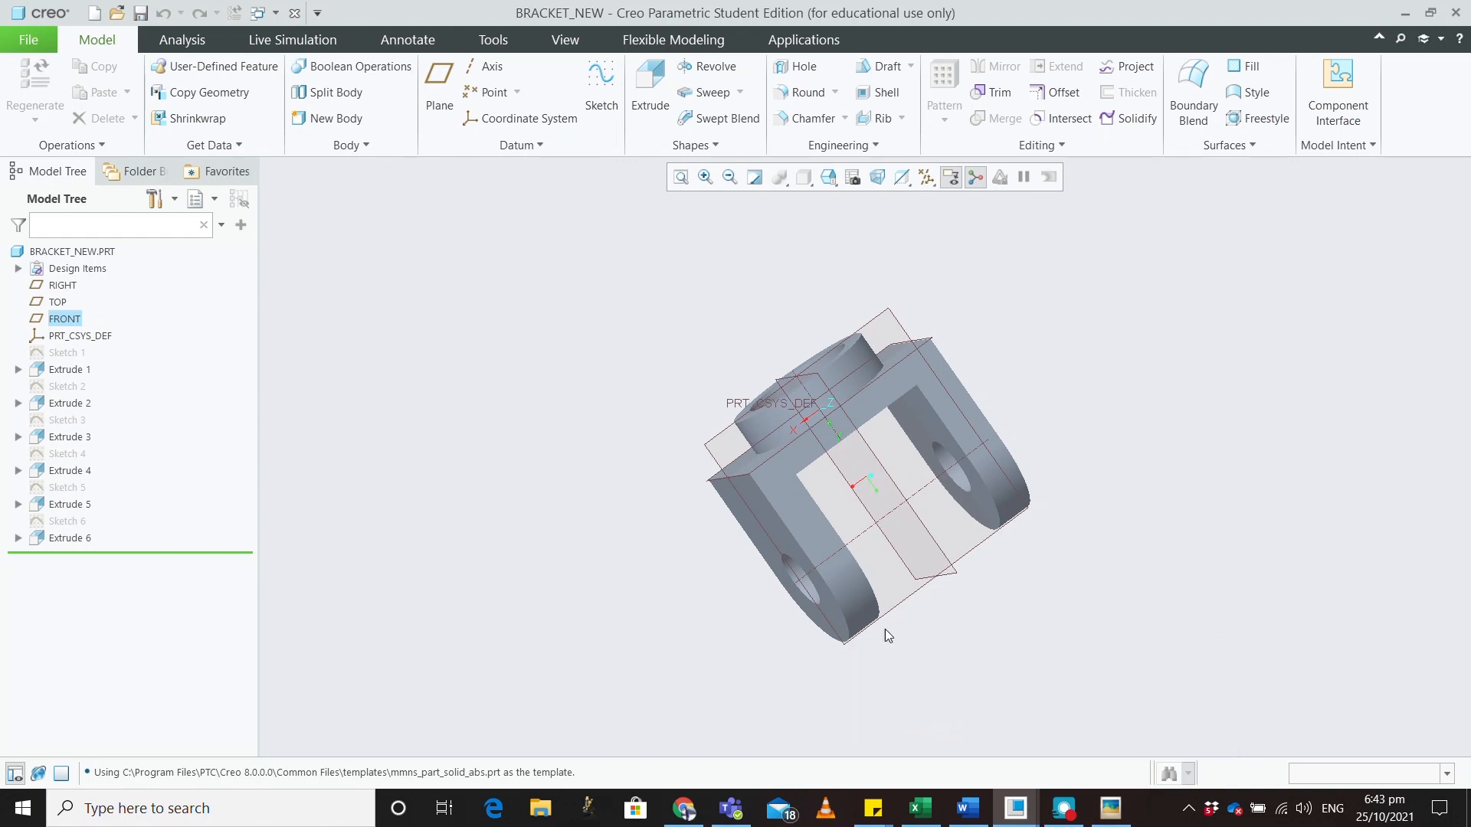
middle_drag(663, 595, 608, 551)
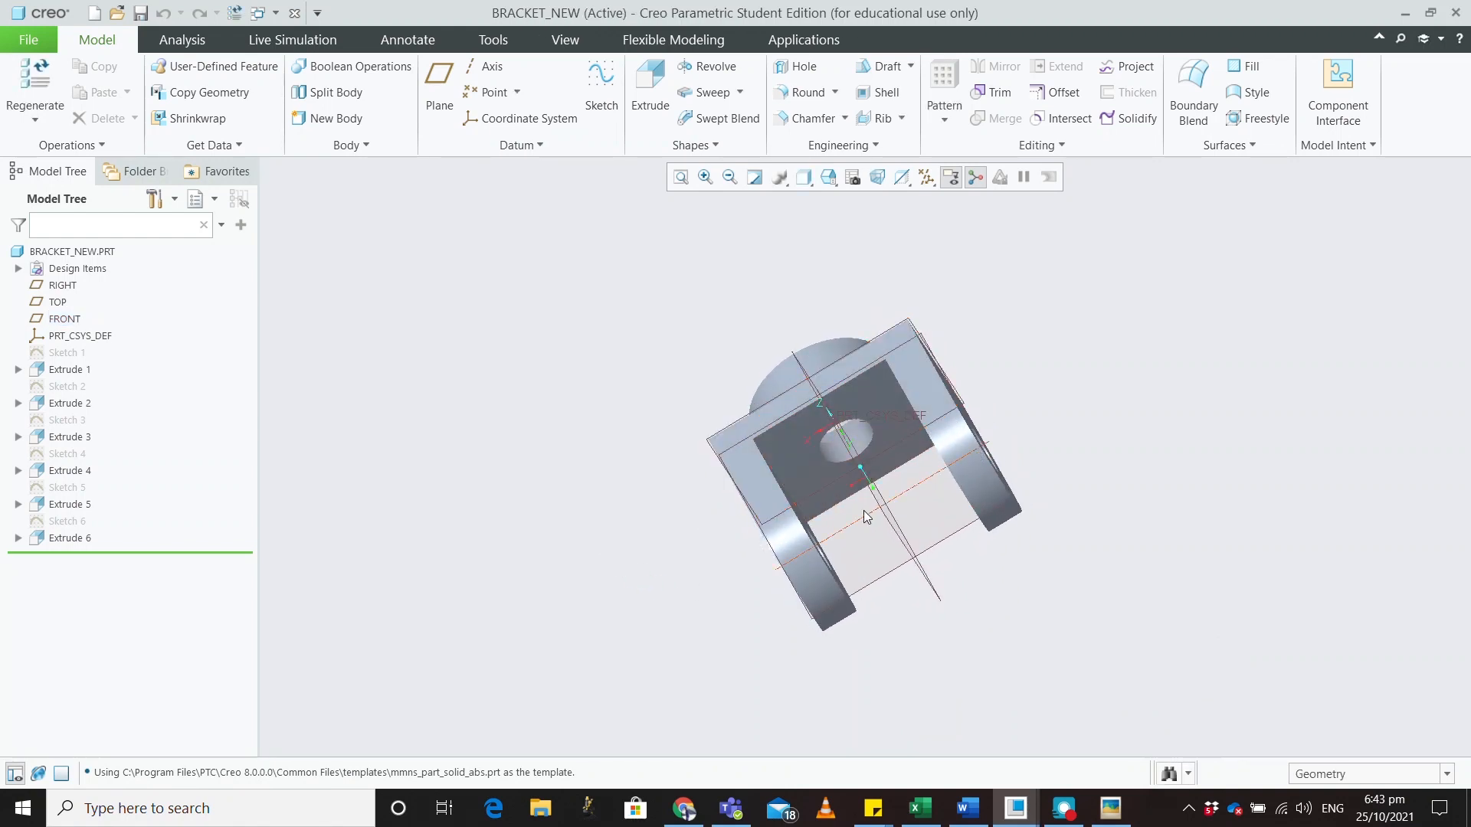
mouse_move(788, 554)
middle_down()
mouse_move(995, 515)
mouse_move(1011, 529)
mouse_move(1023, 506)
middle_up()
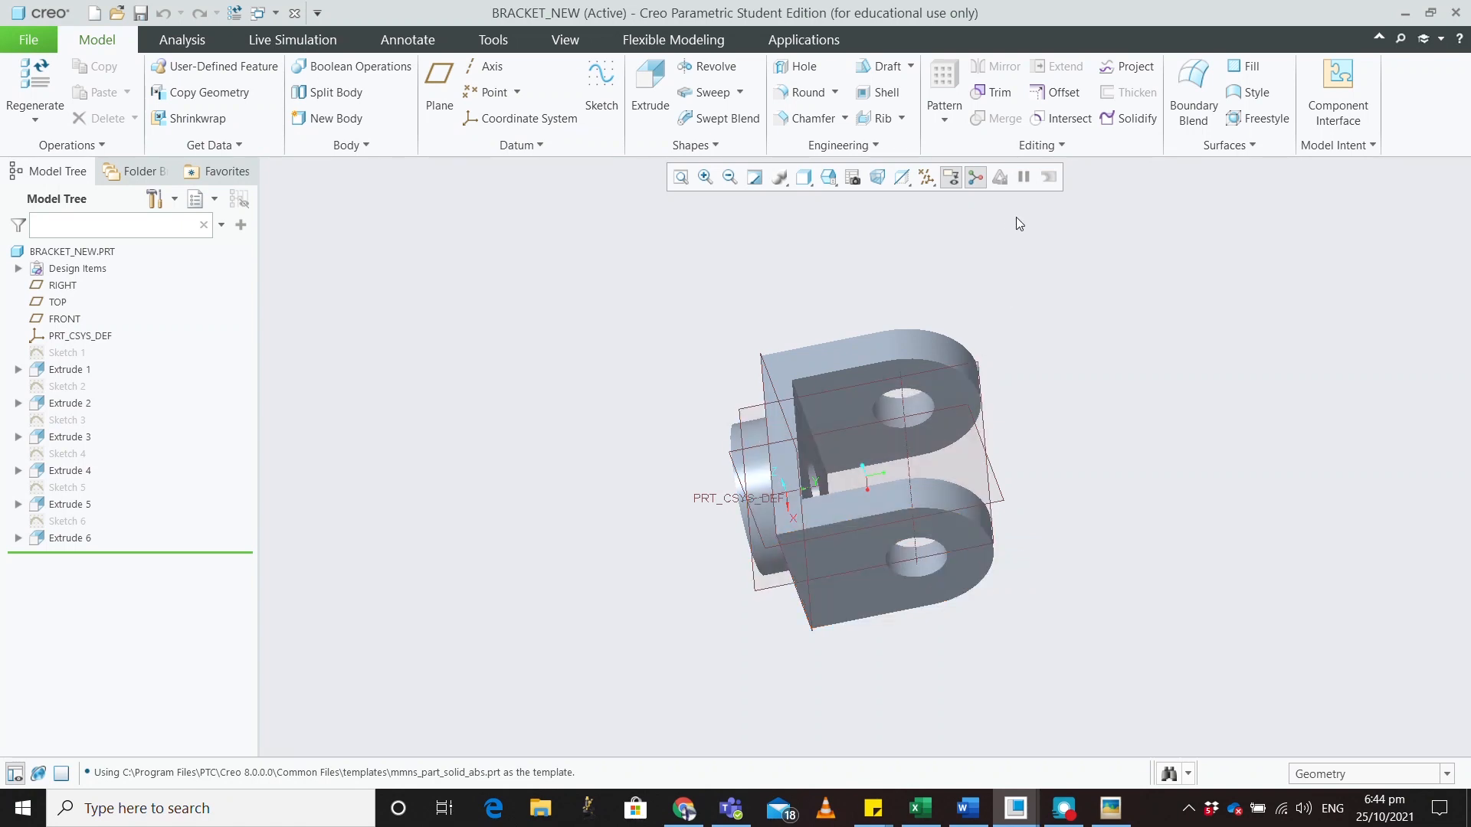
middle_drag(930, 279, 962, 306)
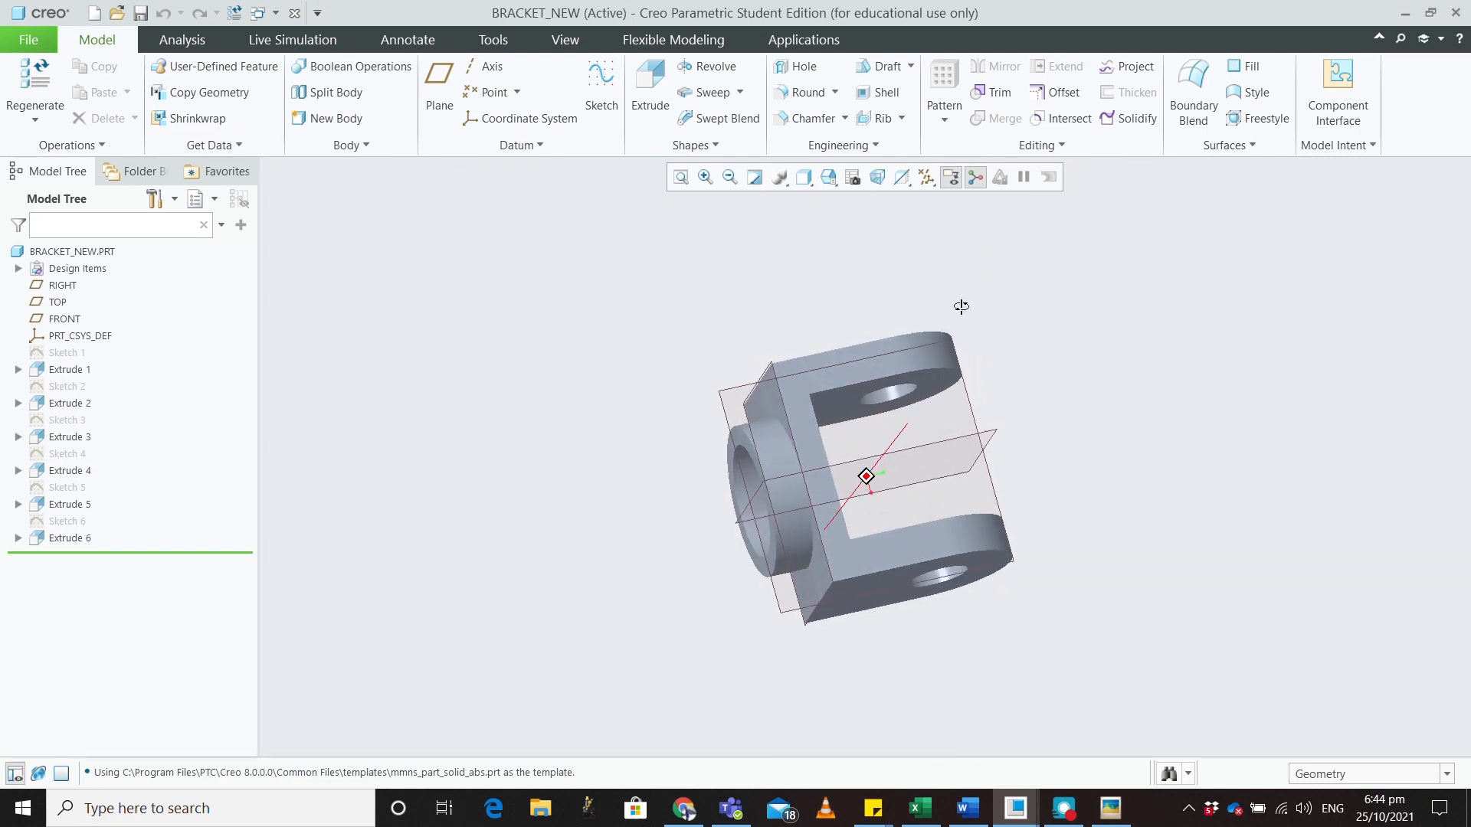